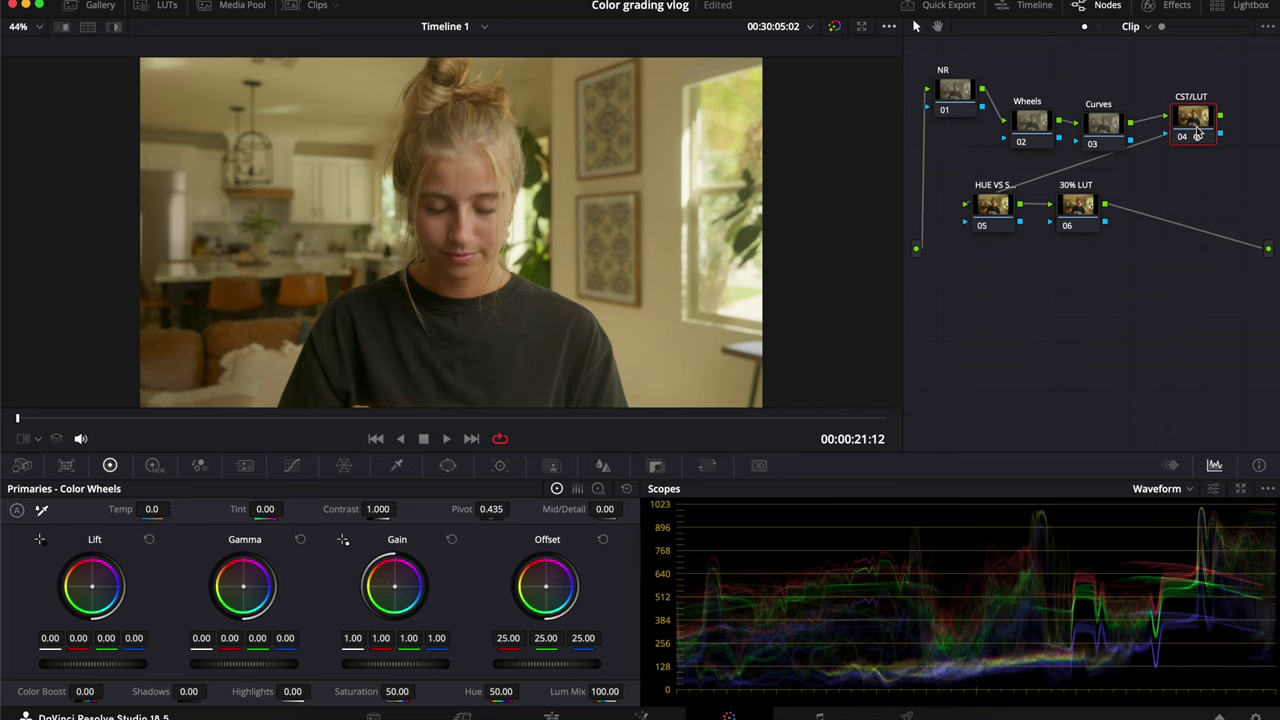
- Delete all the existing nodes from the clip's node graph
click(1016, 118)
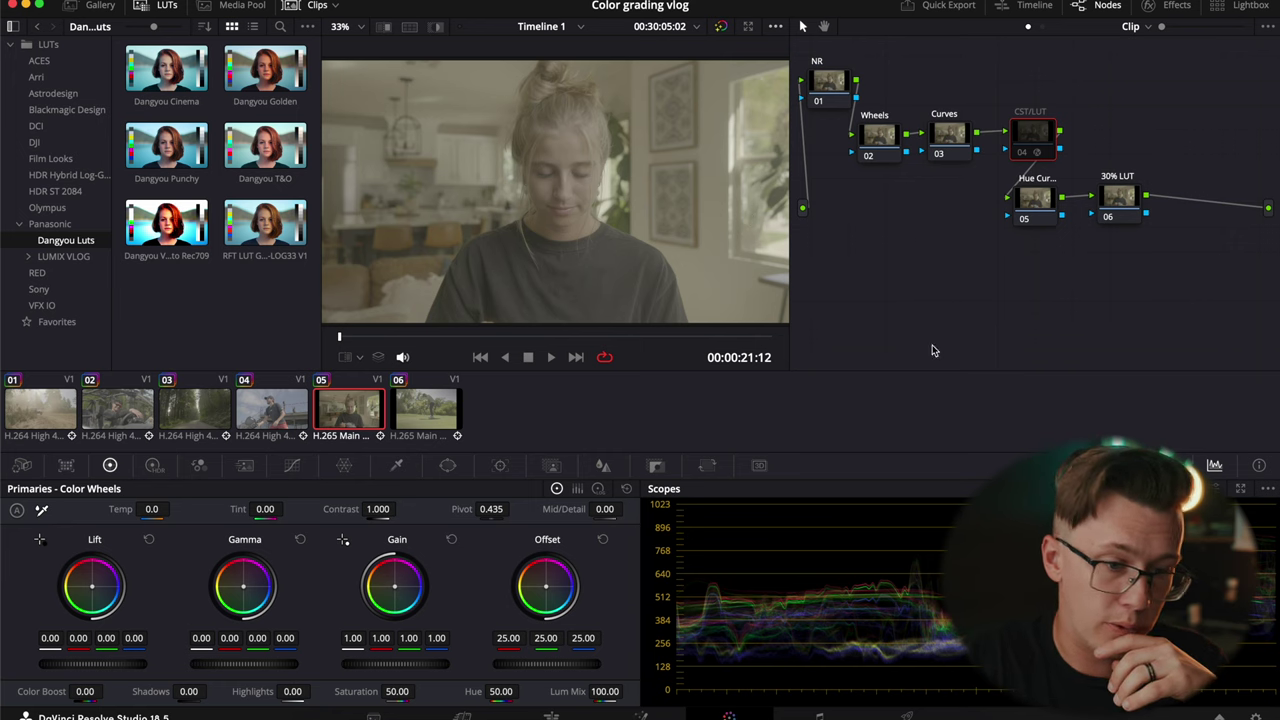
key(super+a)
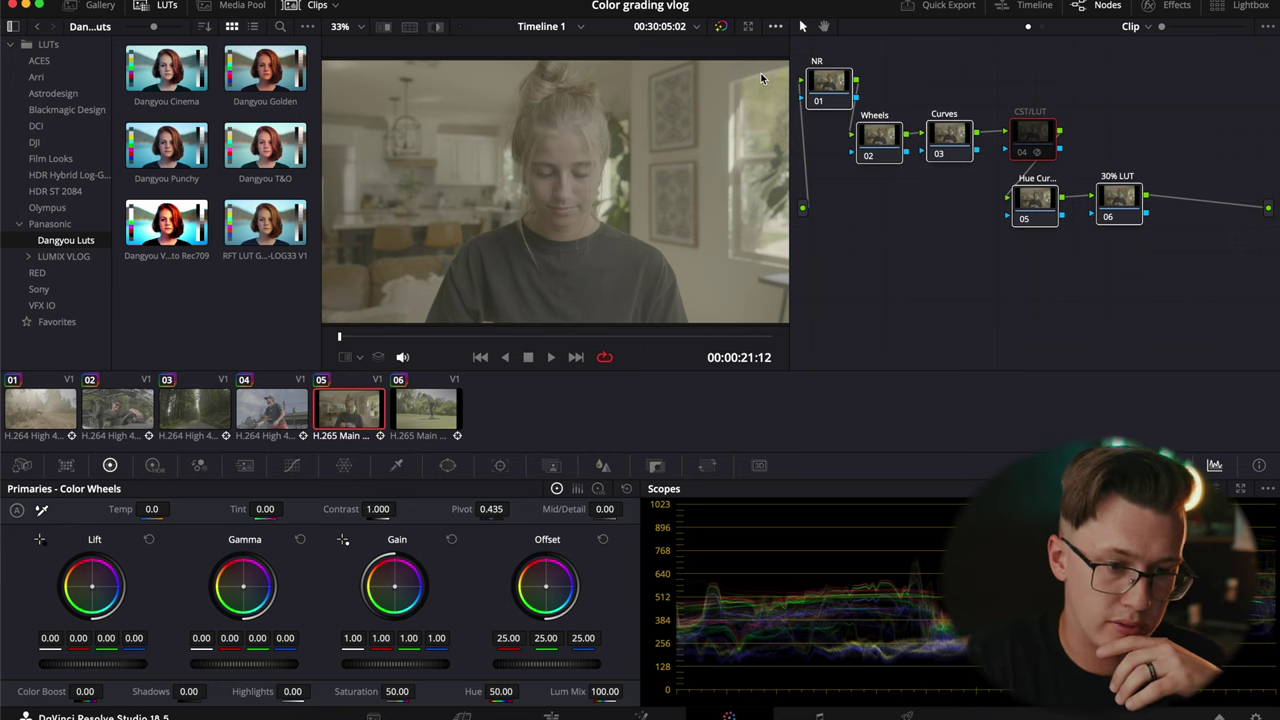
key(BackSpace)
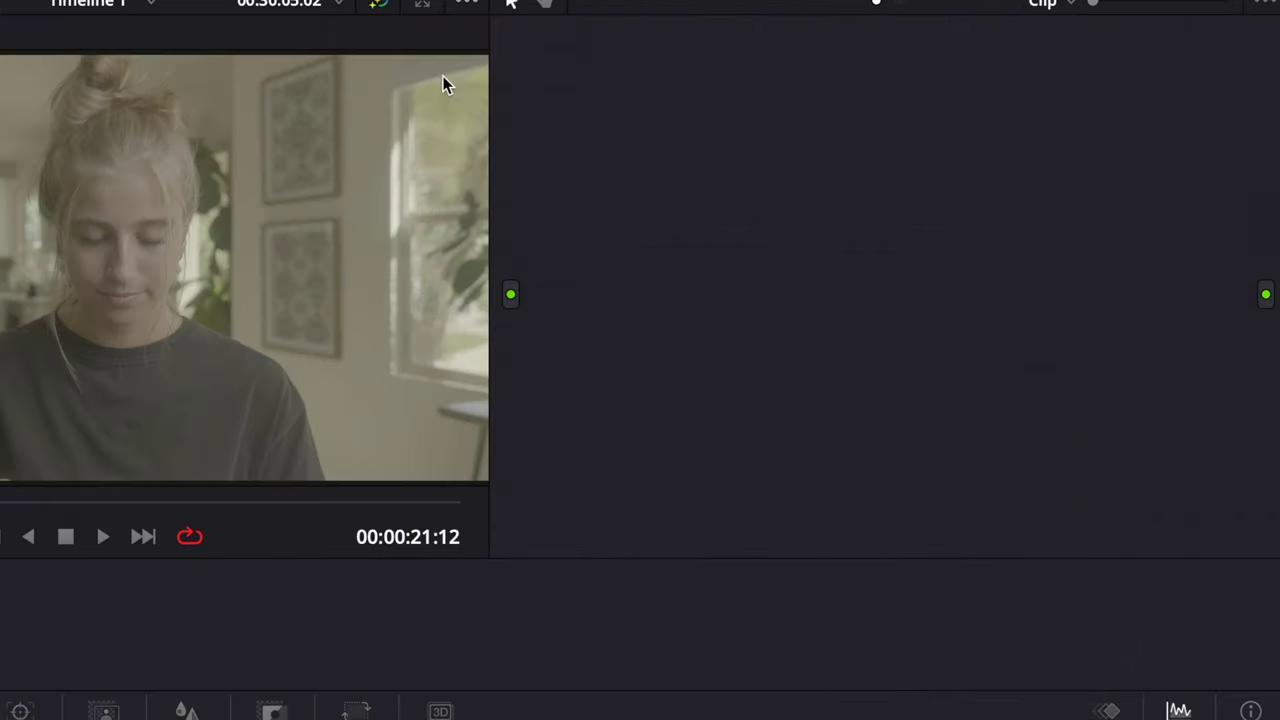
- Build a chain of six serial nodes and reposition nodes 06, 01 and 02 to space out the graph
key(alt+s)
key(alt+s)
key(alt+s)
key(alt+s)
key(alt+s)
key(alt+o)
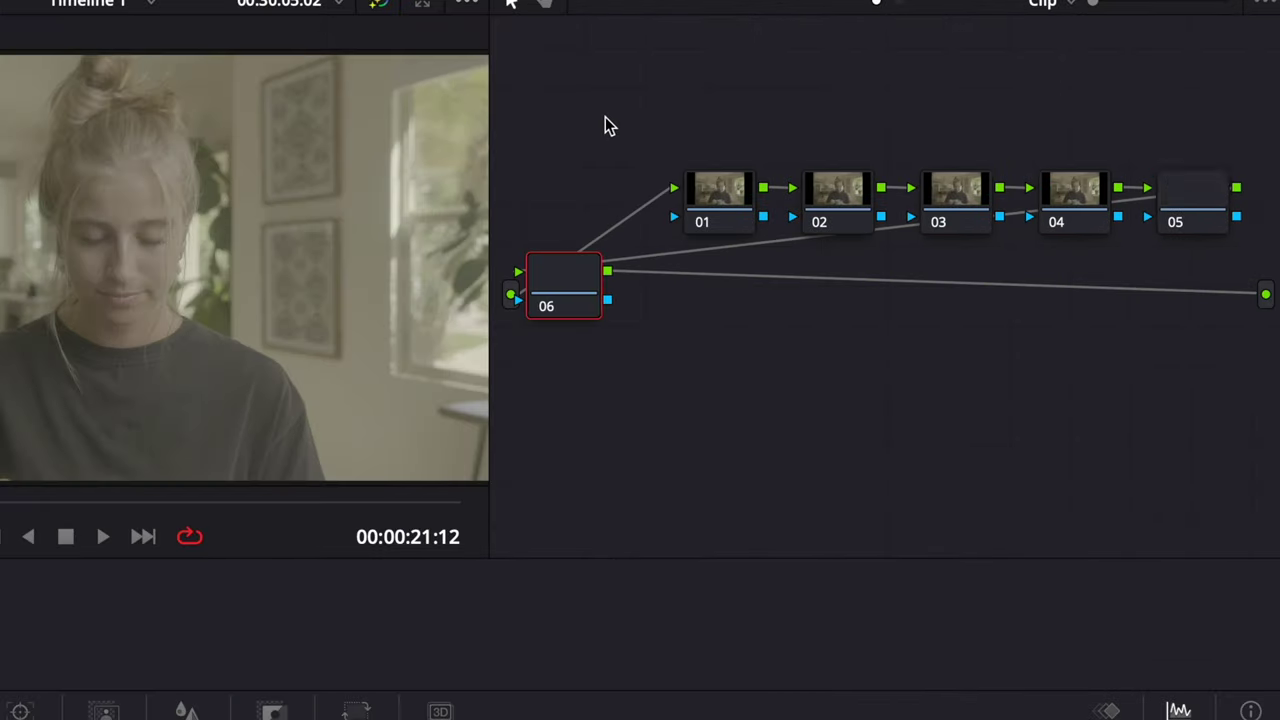
drag(551, 286, 663, 309)
drag(697, 218, 832, 90)
drag(1000, 134, 903, 81)
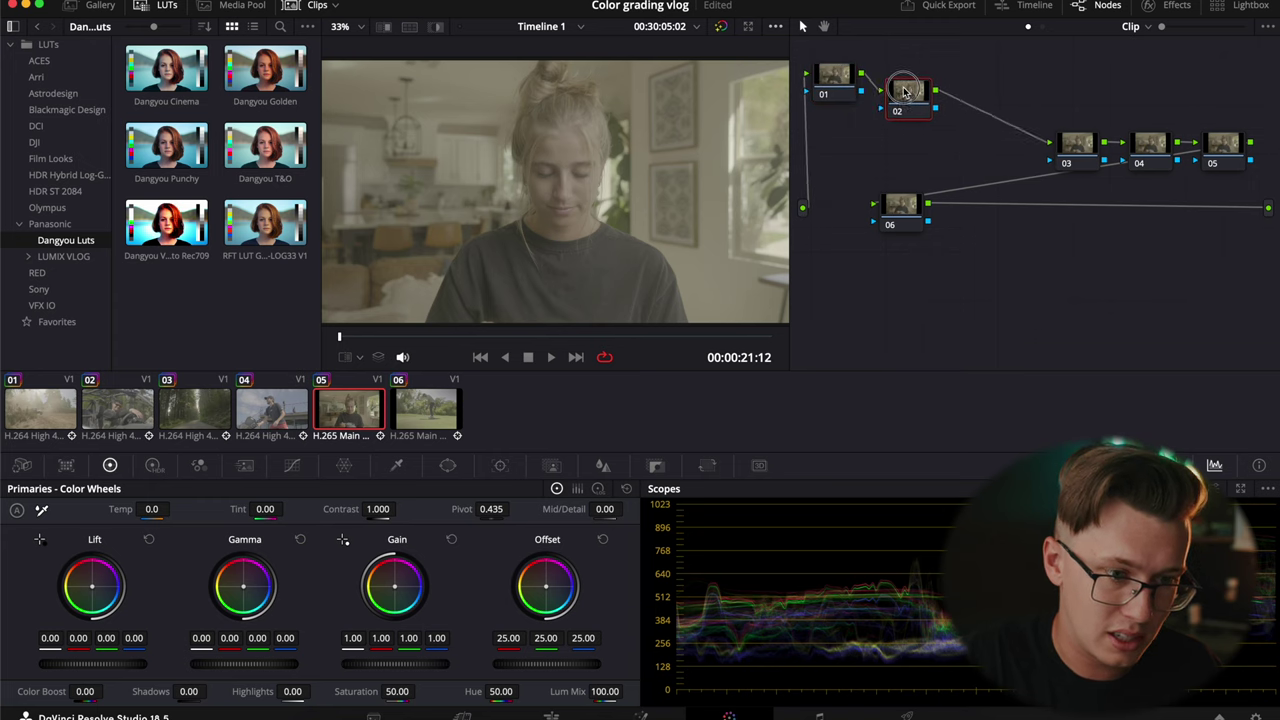
- Show the stills Gallery in place of the LUT browser
click(225, 5)
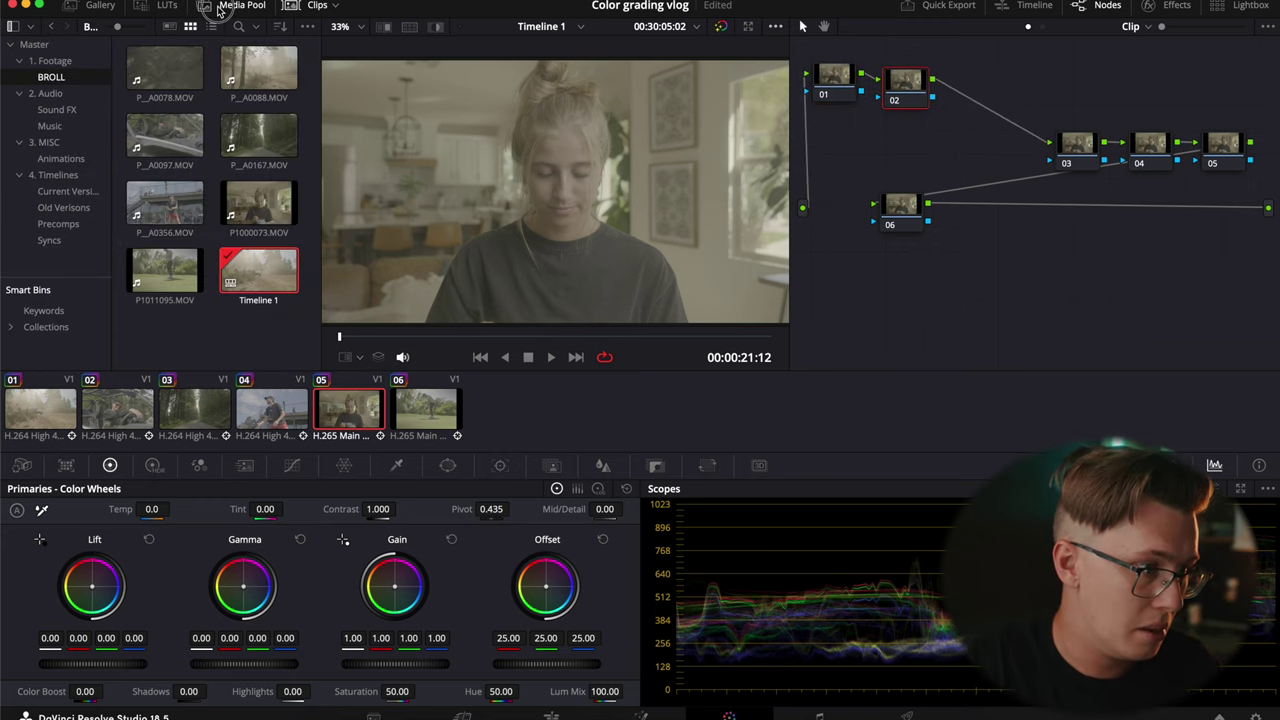
click(222, 5)
click(100, 5)
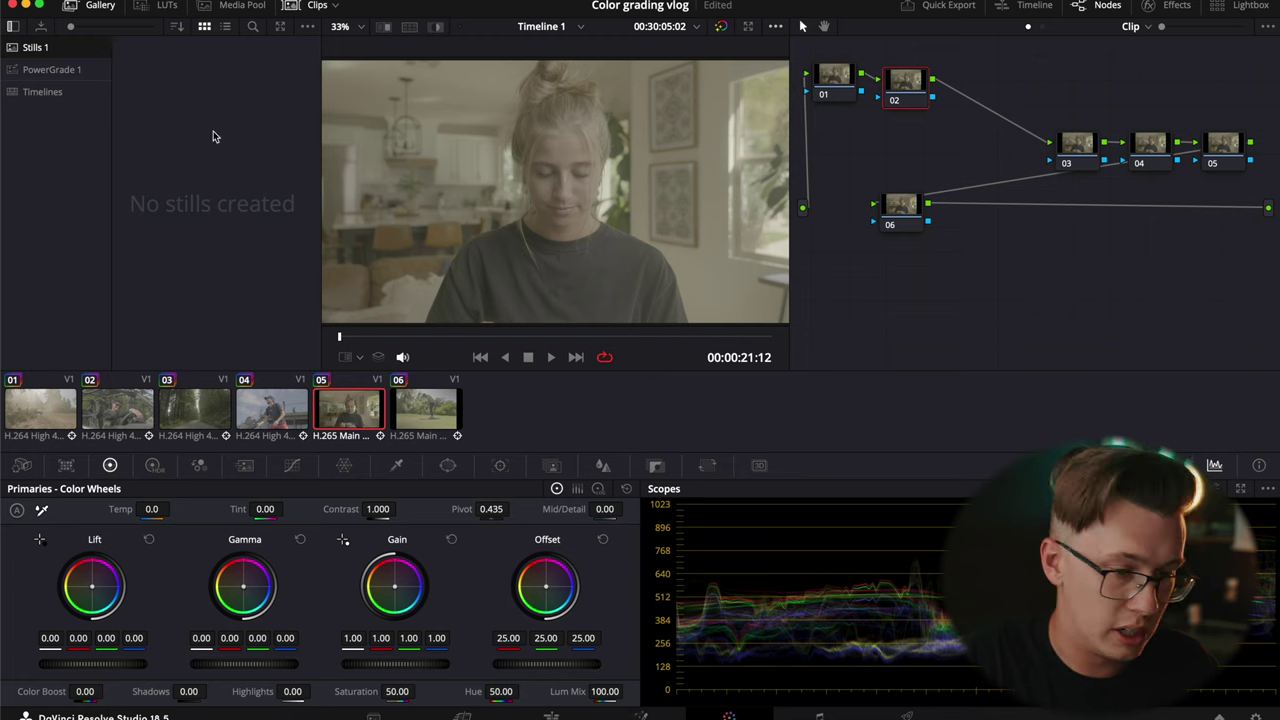
- Move node 02 clear of node 01, then label node 01 "NR" and nudge it slightly
drag(904, 98, 942, 138)
right_click(848, 80)
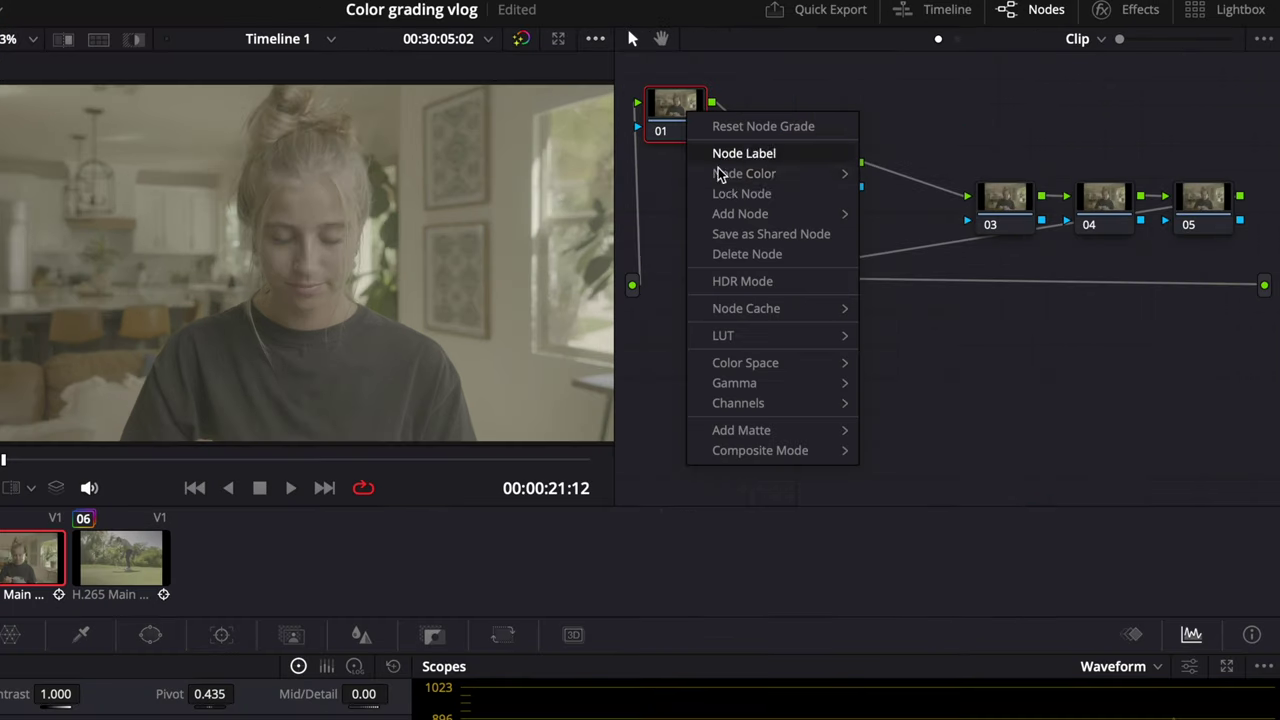
click(877, 111)
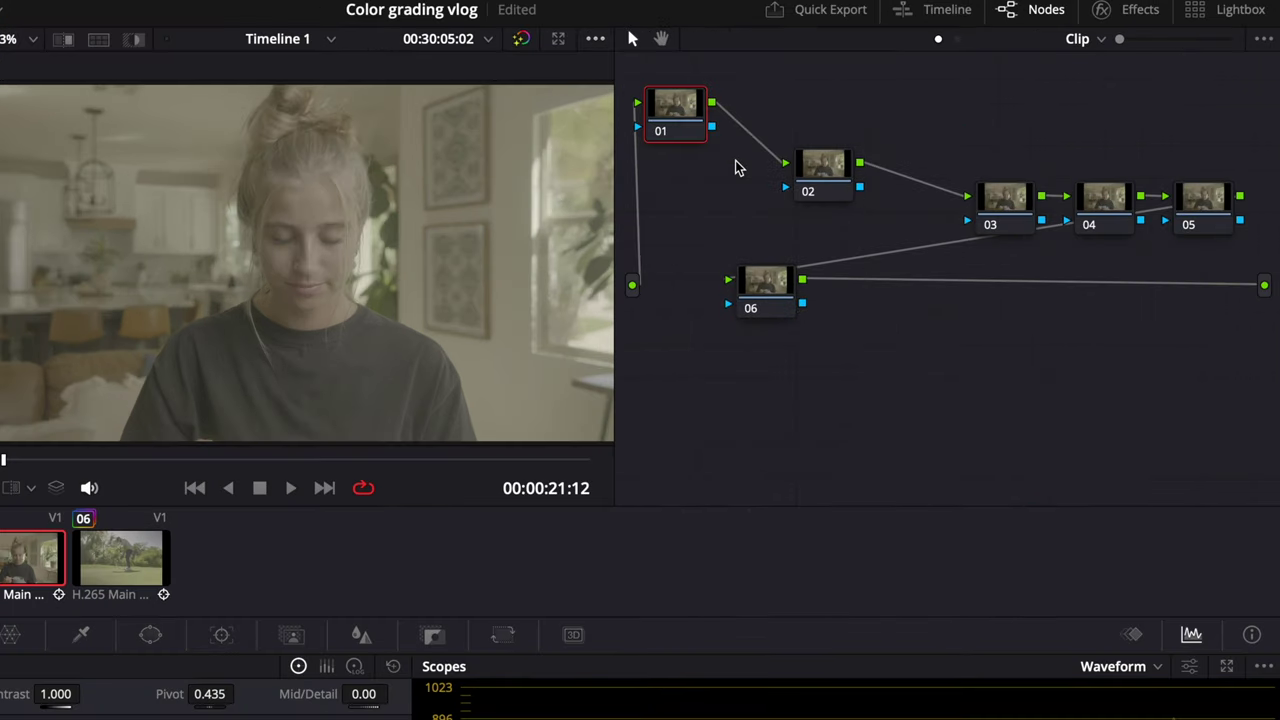
text(NR)
key(Return)
drag(695, 140, 700, 152)
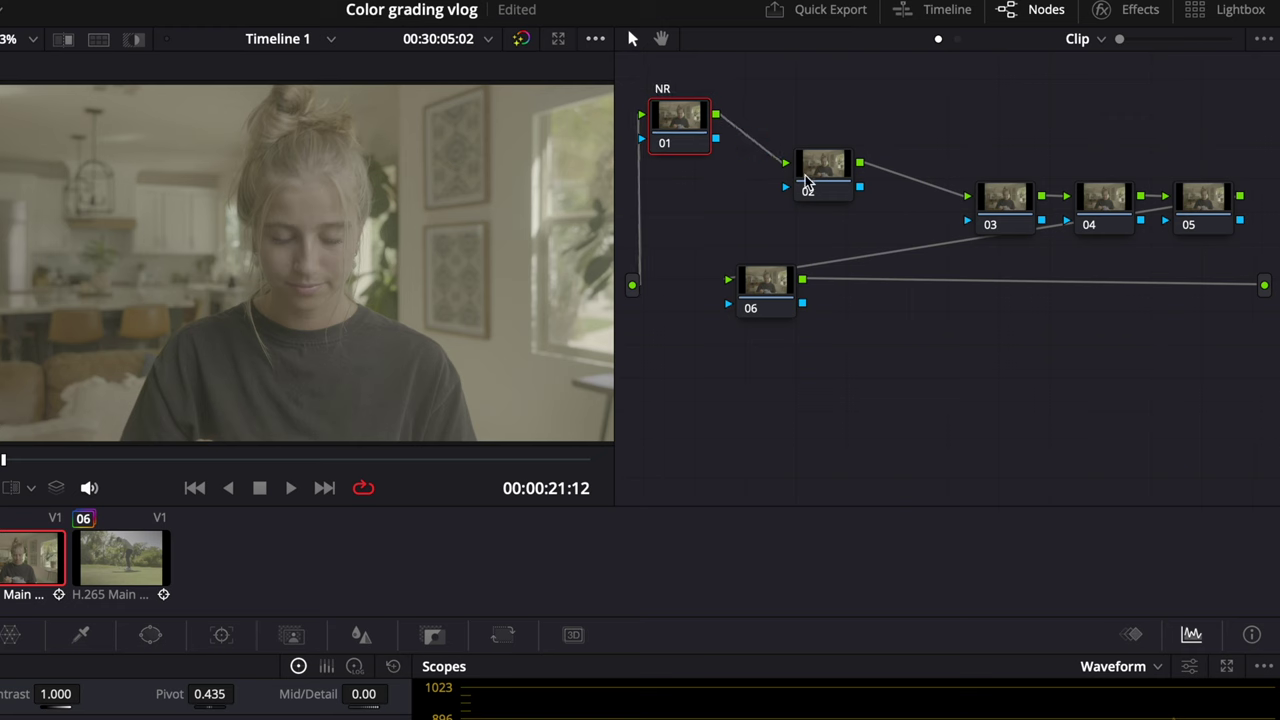
- Move node 02 closer to the NR node and label it "Wheels"
drag(800, 180, 769, 164)
right_click(817, 161)
click(840, 201)
text(Wheels)
key(Return)
- Move node 03 beside the Wheels node and label it "Curves"
drag(998, 201, 879, 156)
right_click(879, 156)
click(948, 195)
text(Curves)
key(Return)
- Move node 04 closer to the Curves node and label it "CST/LUT"
drag(1100, 200, 1022, 172)
right_click(1022, 172)
click(1077, 211)
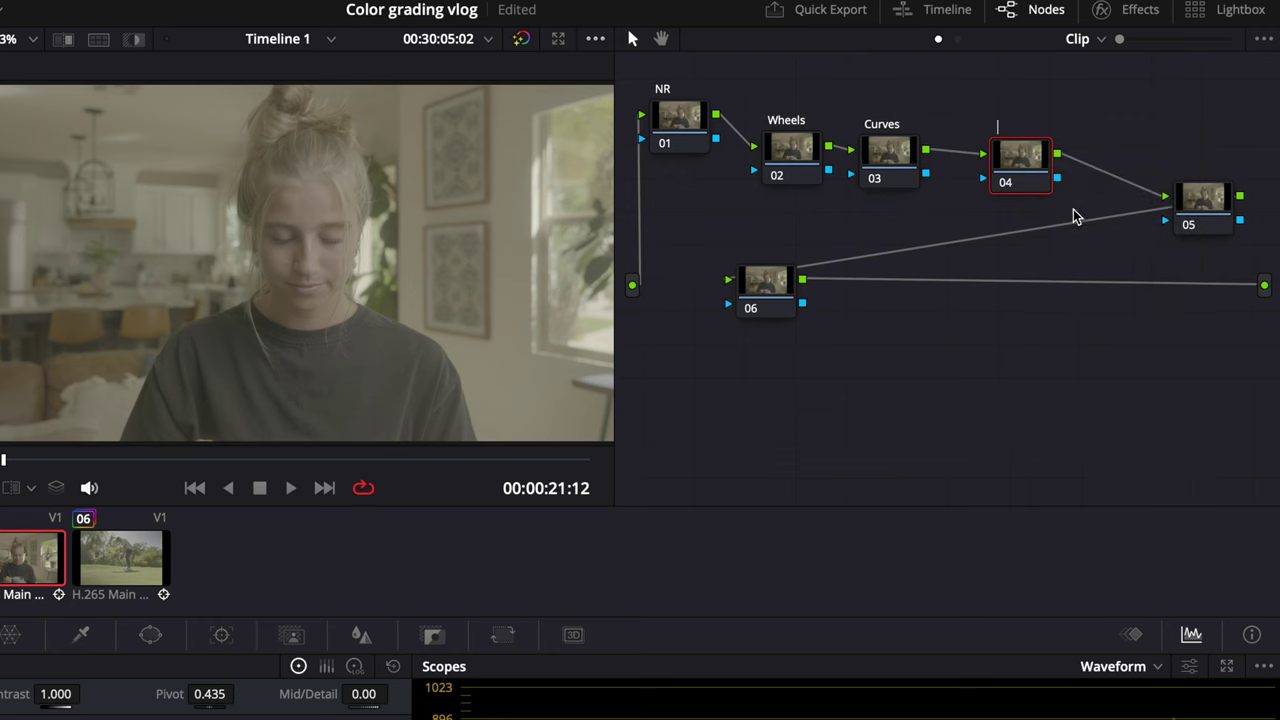
text(CST/LUT)
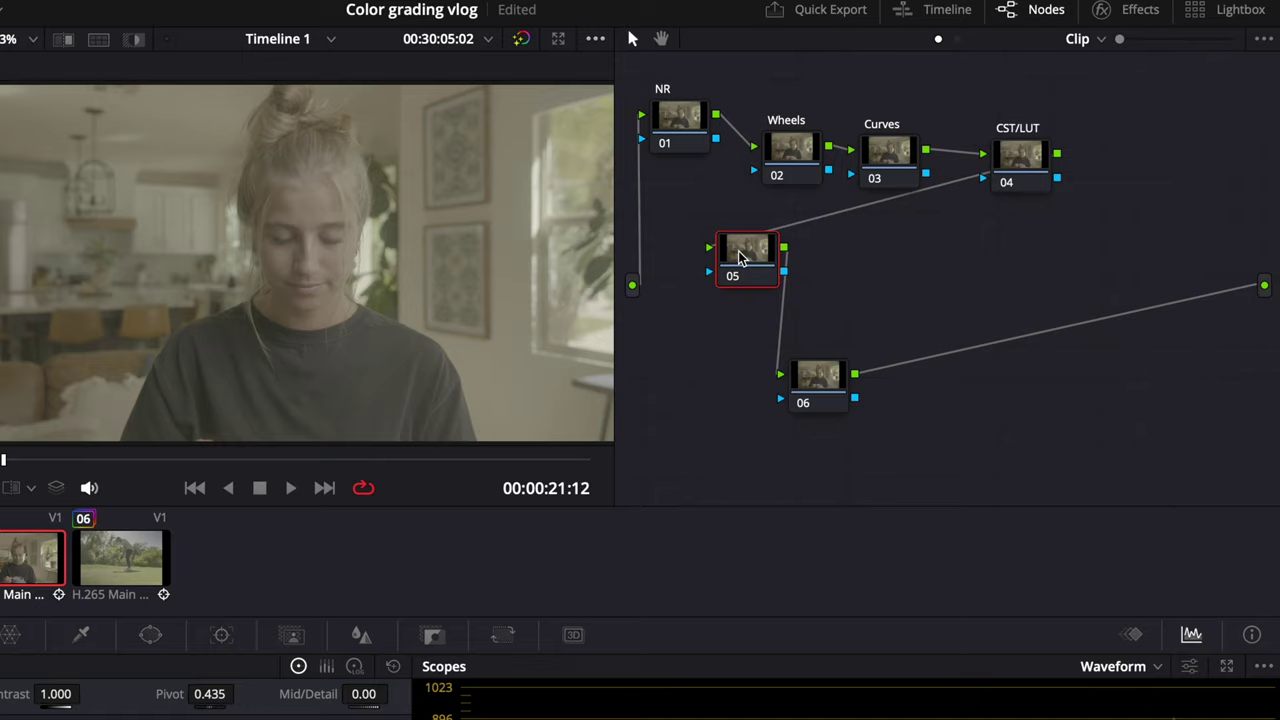
- Label node 05 with the "HUE VS S..." name and node 06 "30% LUT"
right_click(742, 256)
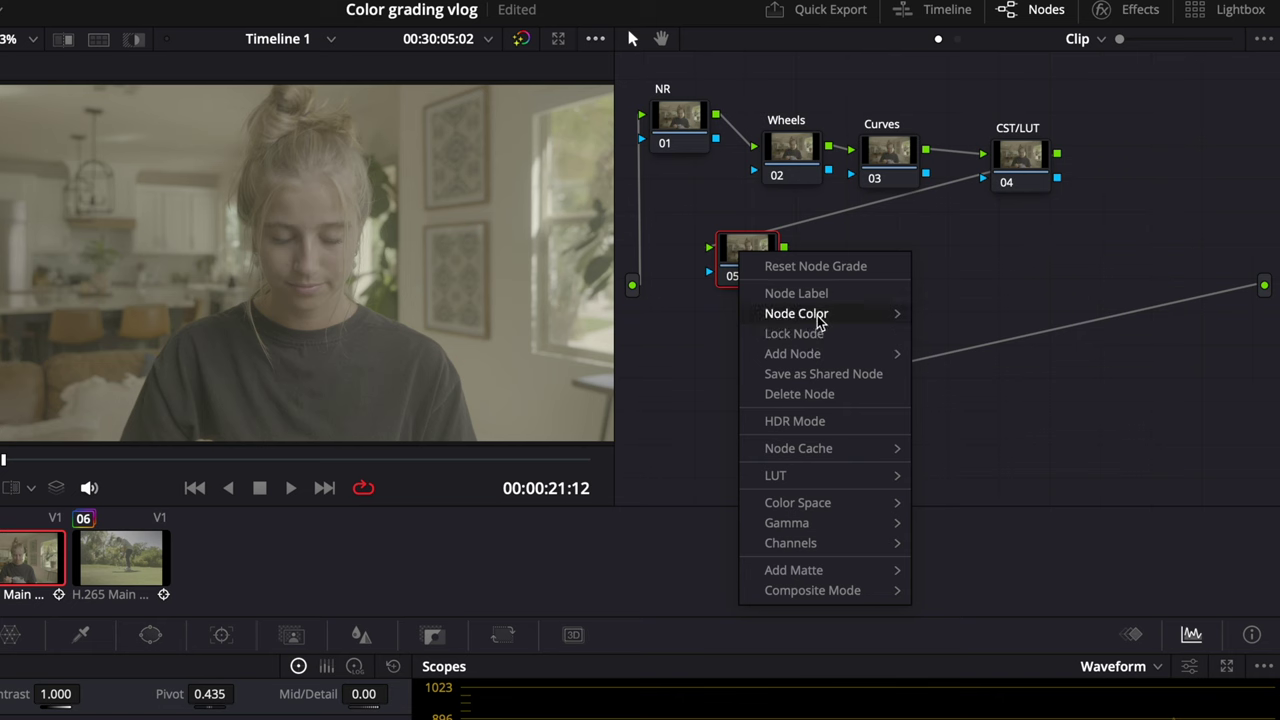
click(836, 300)
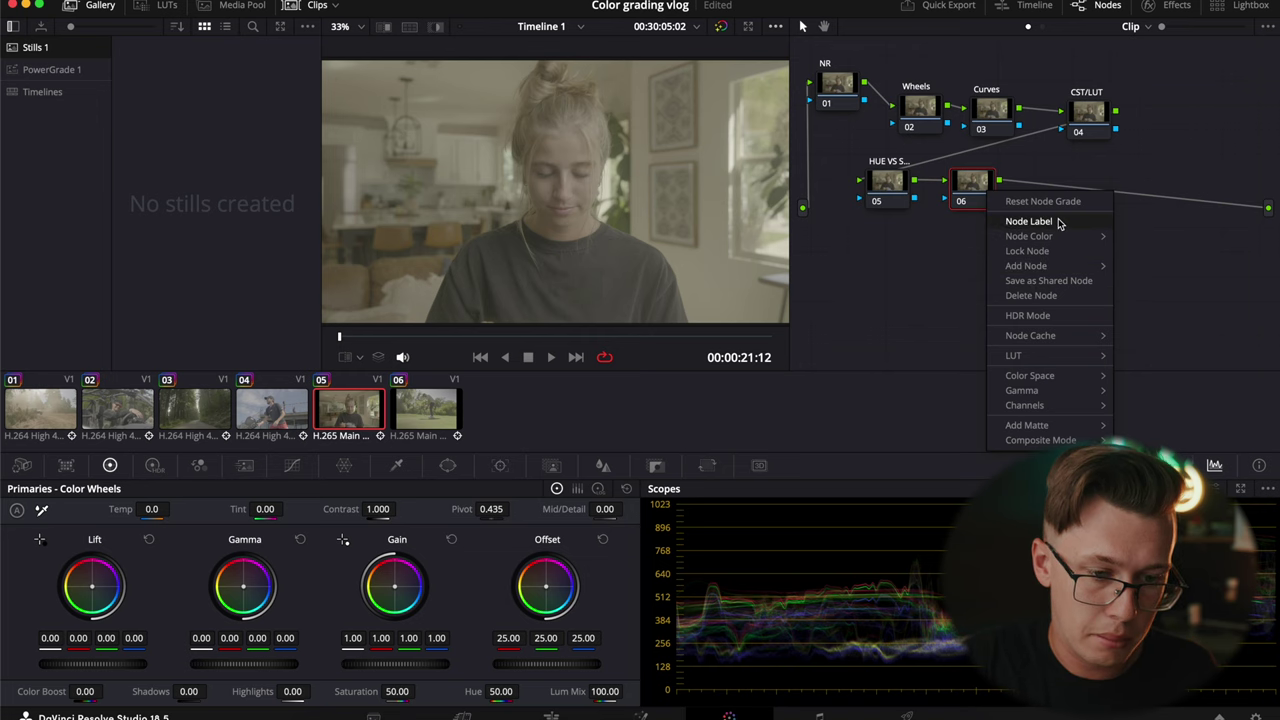
click(1028, 221)
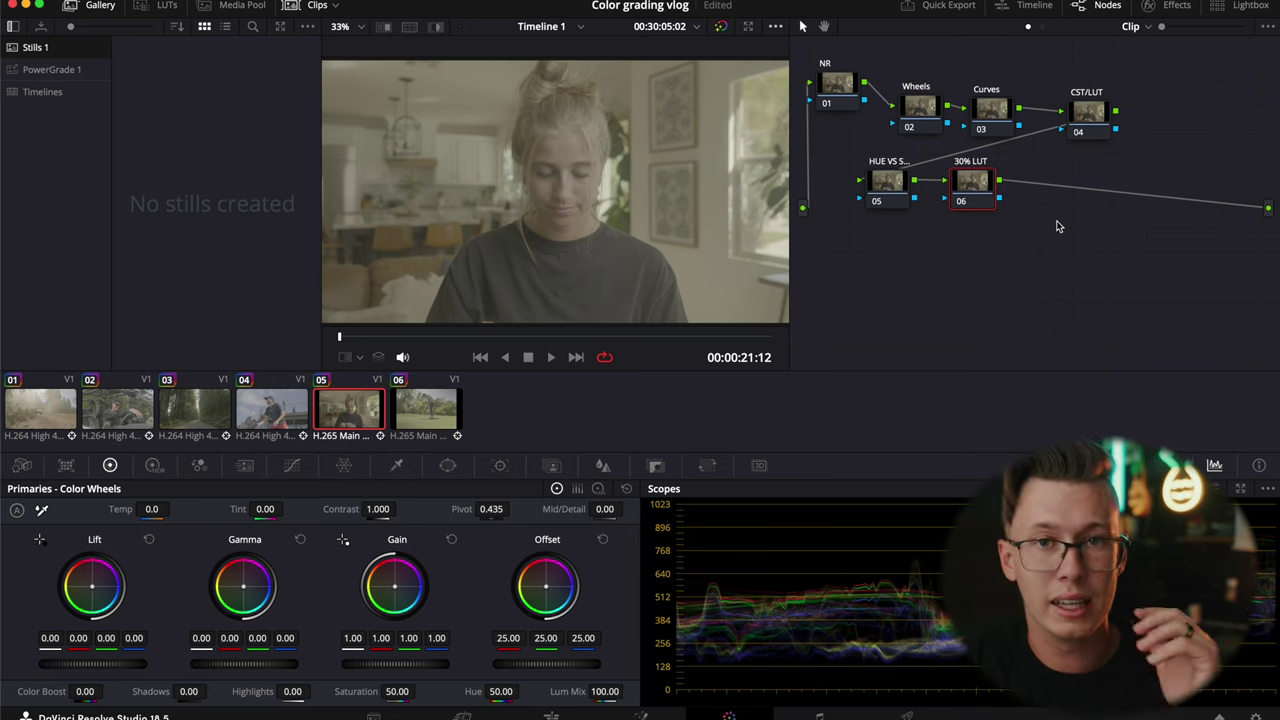
- Tidy the node layout and apply the Color Space Transform effect to the CST/LUT node
drag(1078, 127, 1058, 122)
drag(862, 232, 998, 210)
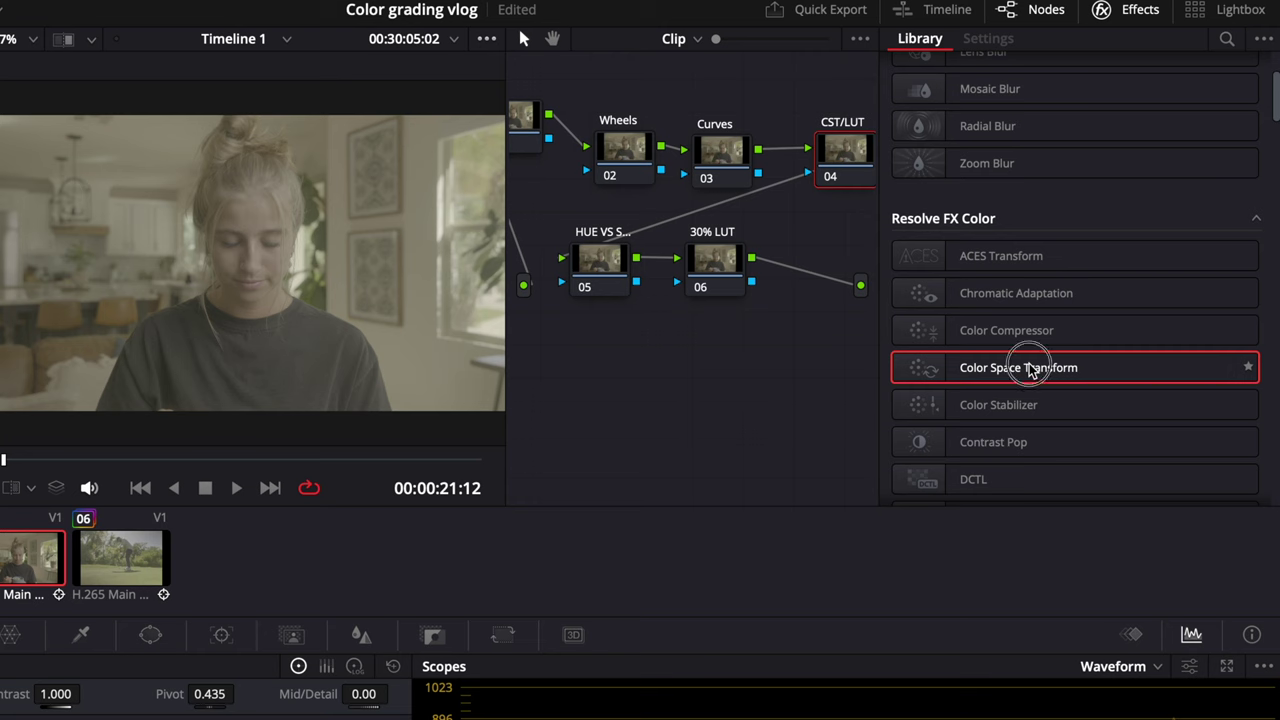
drag(1030, 370, 857, 172)
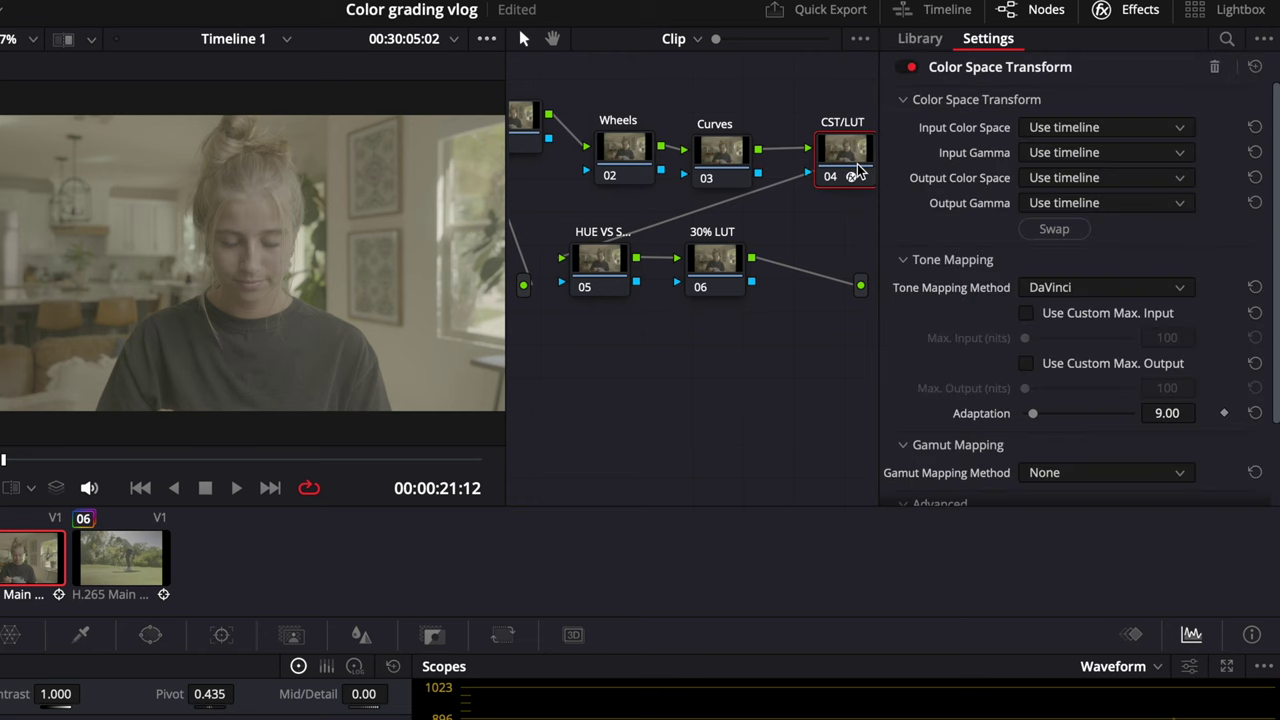
- Set the transform's input color space to Panasonic V-Gamut and its input gamma to Panasonic V-Log
click(1066, 128)
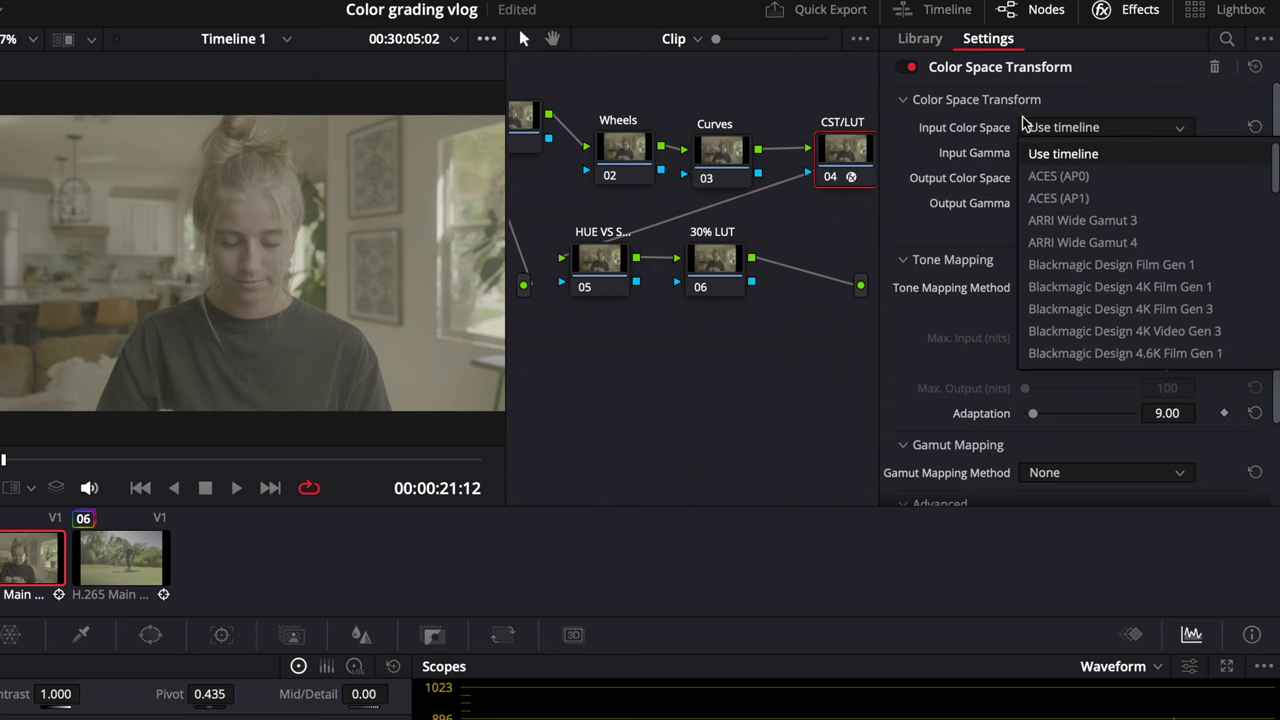
scroll(1120, 290, down, 10)
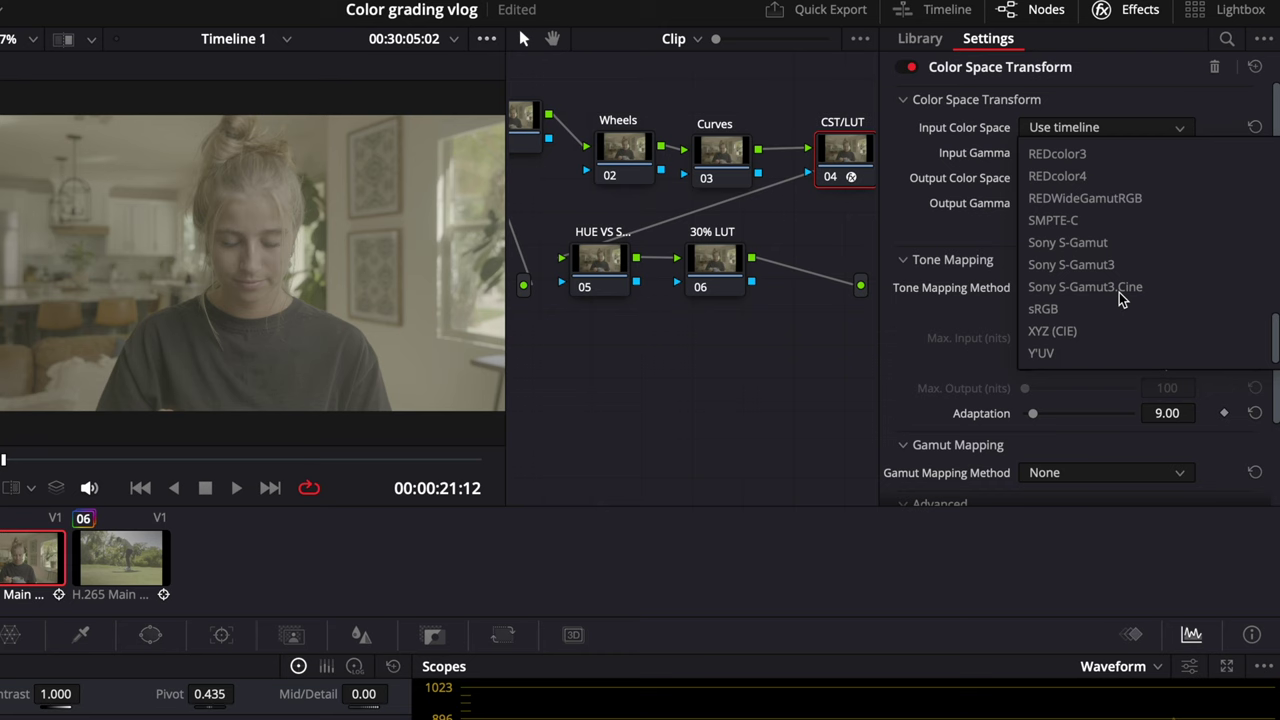
scroll(1121, 298, up, 10)
scroll(1120, 295, down, 5)
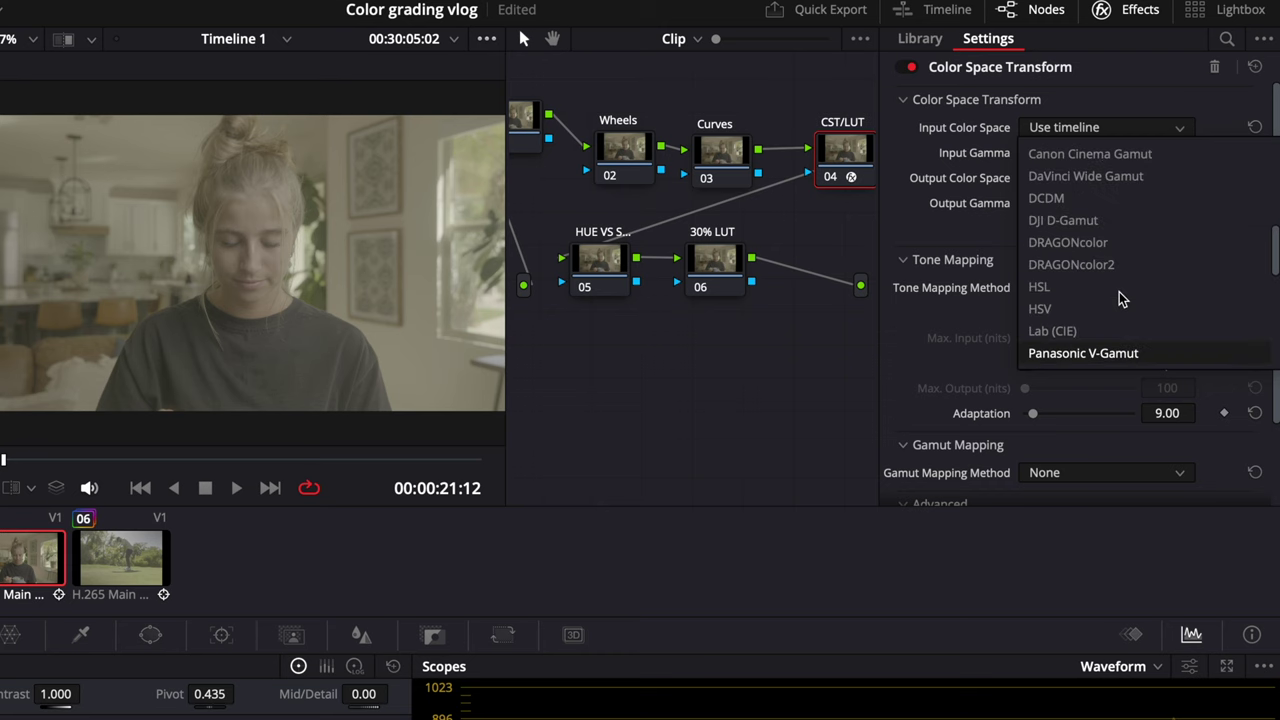
click(1083, 353)
click(1070, 156)
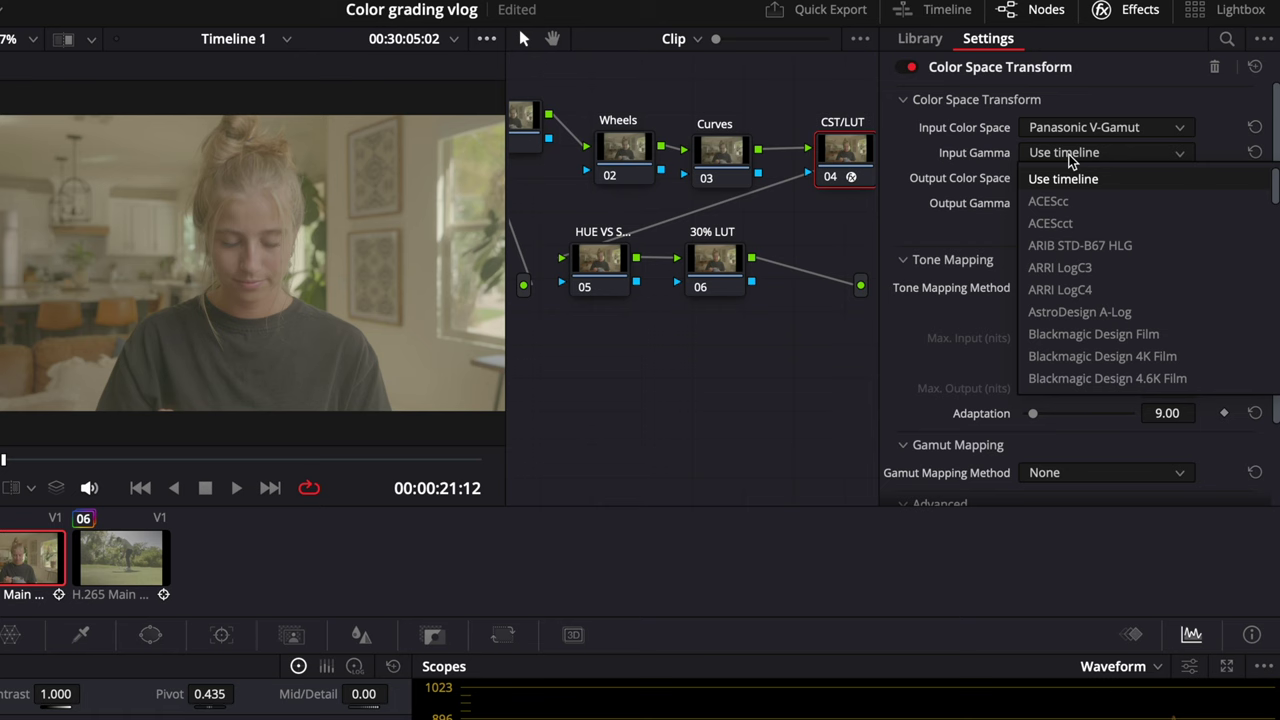
scroll(1072, 162, down, 5)
click(1075, 294)
- Set the transform's output color space and output gamma to Rec.709, then close the effect settings
click(1078, 177)
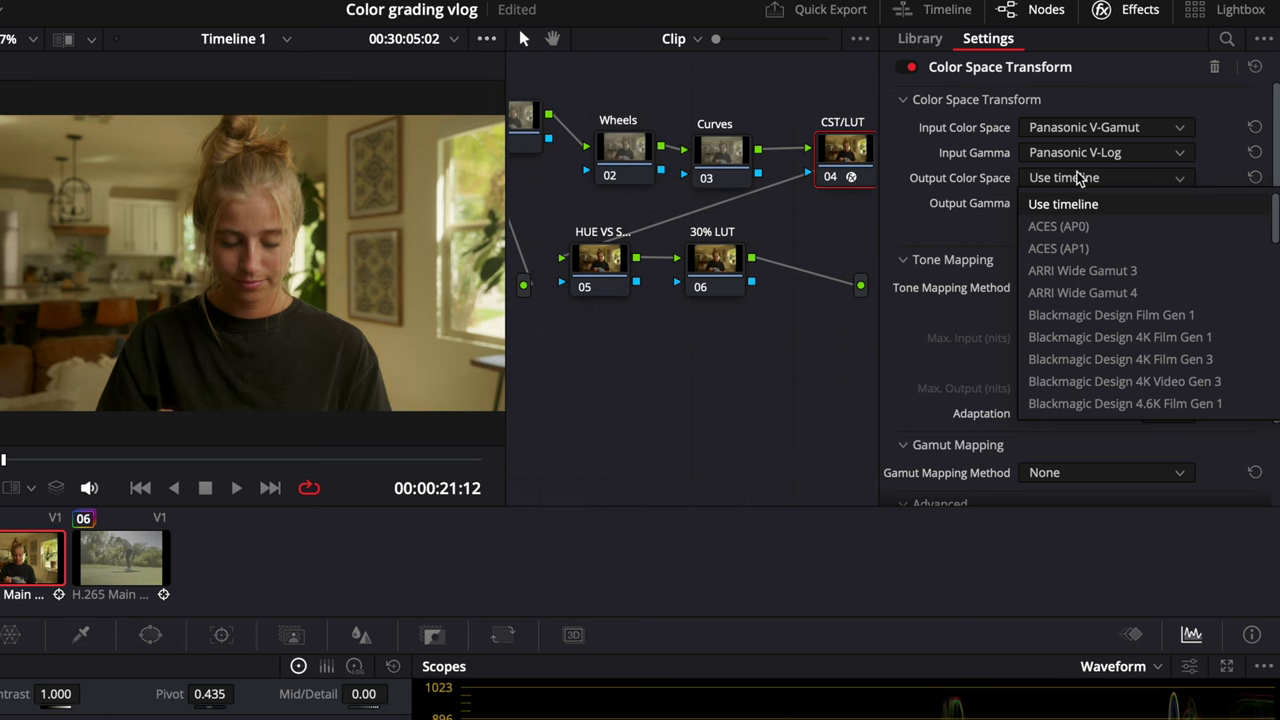
scroll(1078, 190, down, 5)
click(1075, 403)
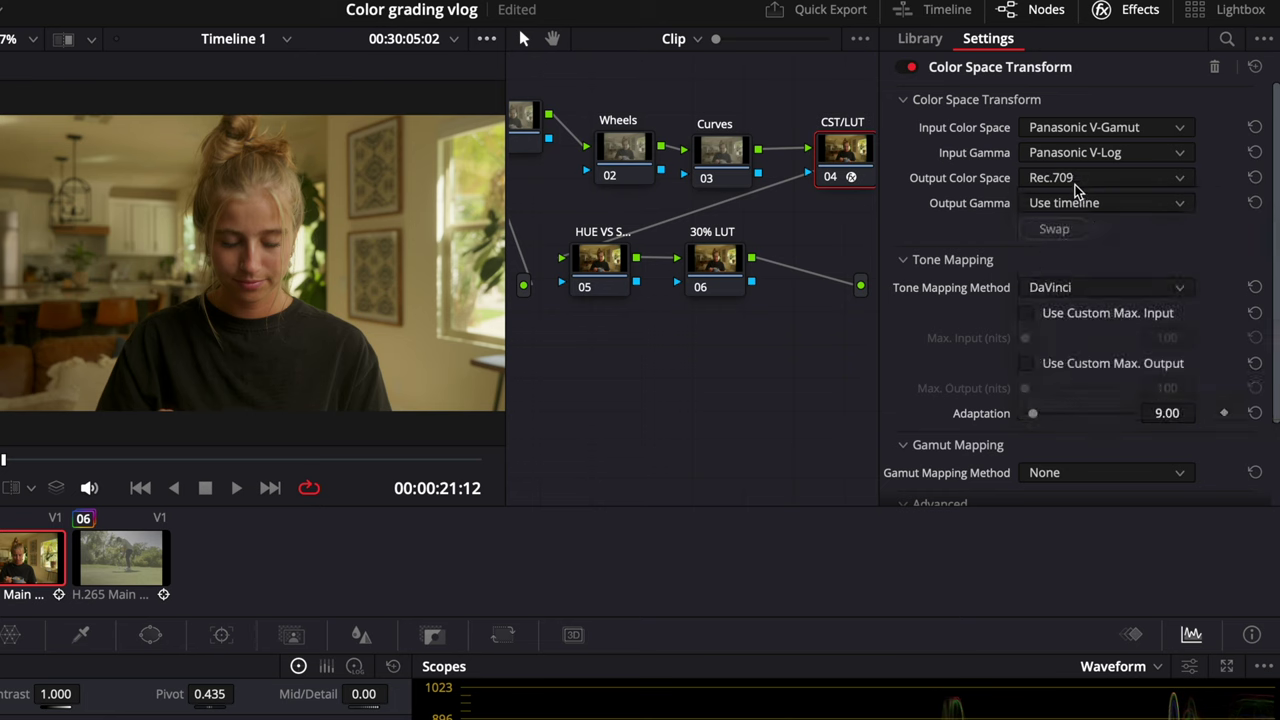
click(1075, 202)
scroll(1075, 300, down, 5)
click(1060, 434)
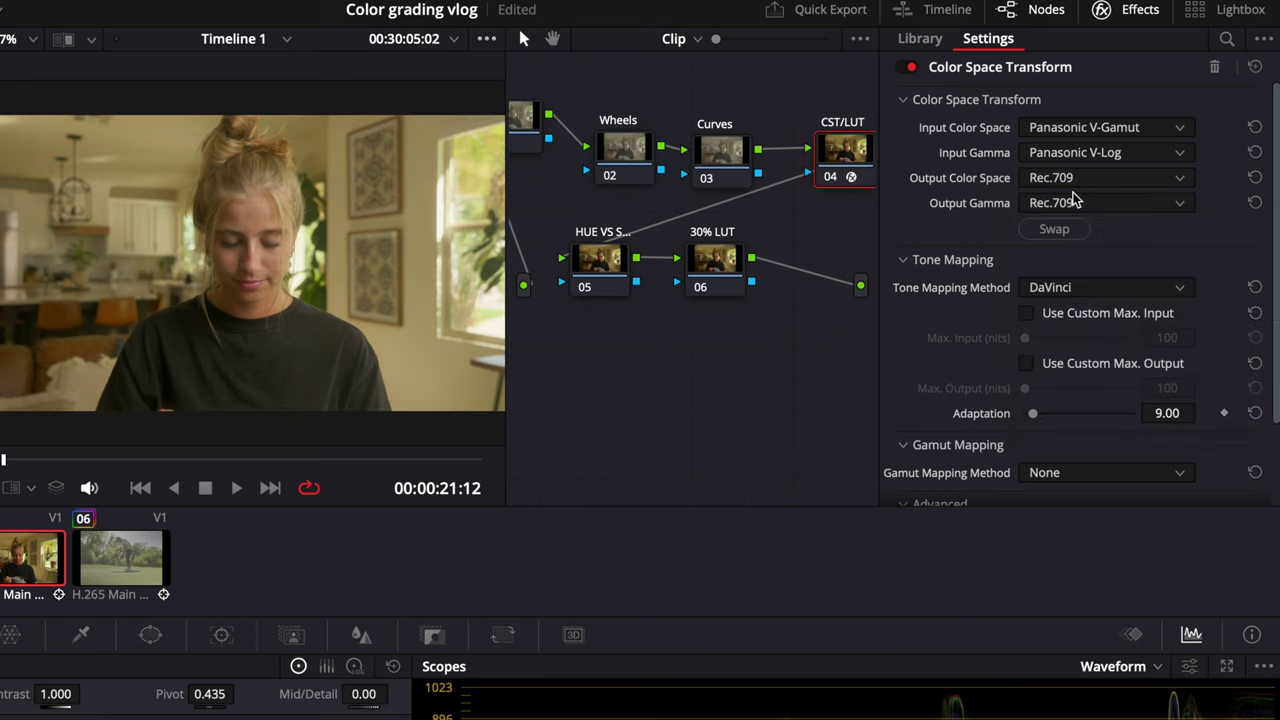
click(1118, 10)
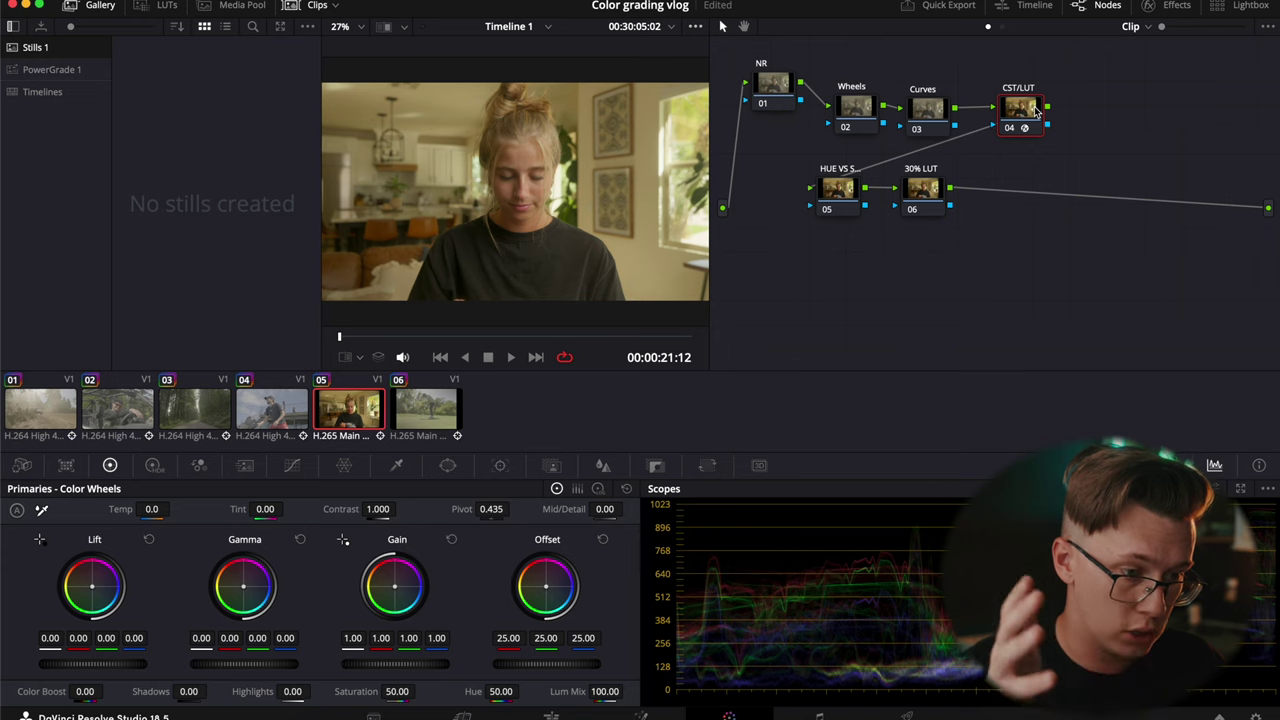
- Toggle the CST/LUT node off and on to compare the image with and without the transform
key(ctrl+d)
key(ctrl+d)
key(ctrl+d)
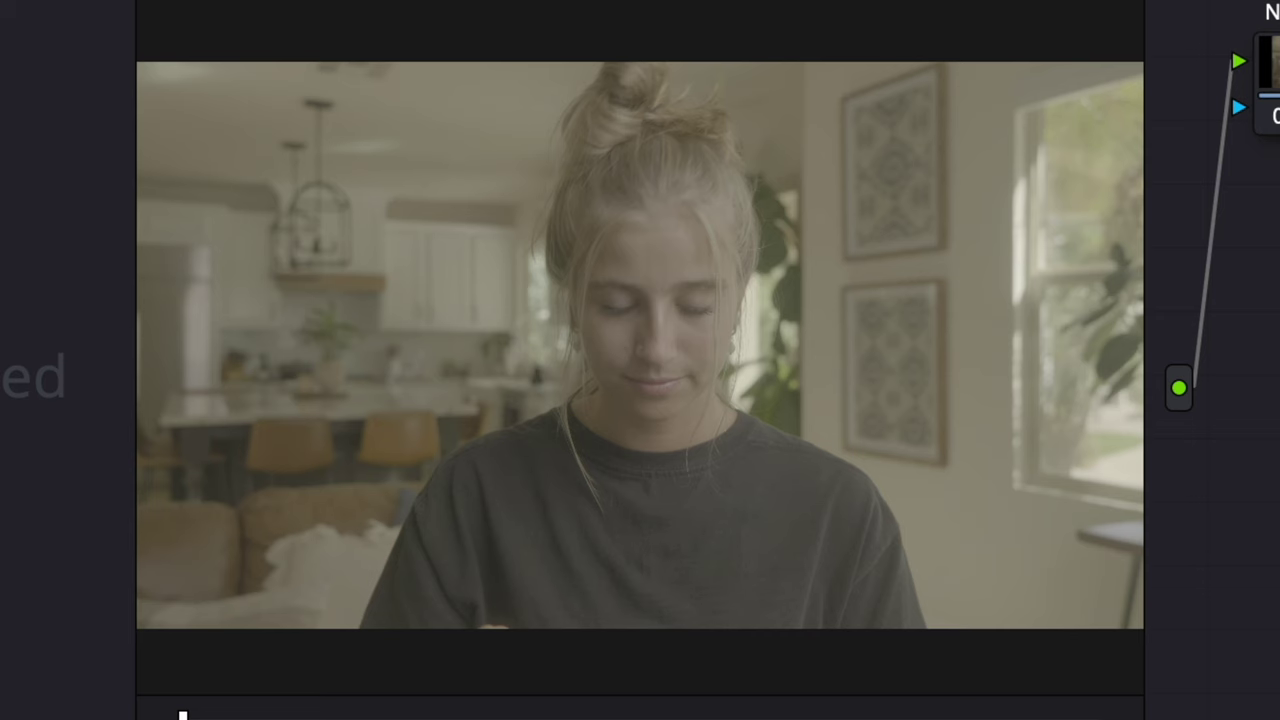
key(ctrl+d)
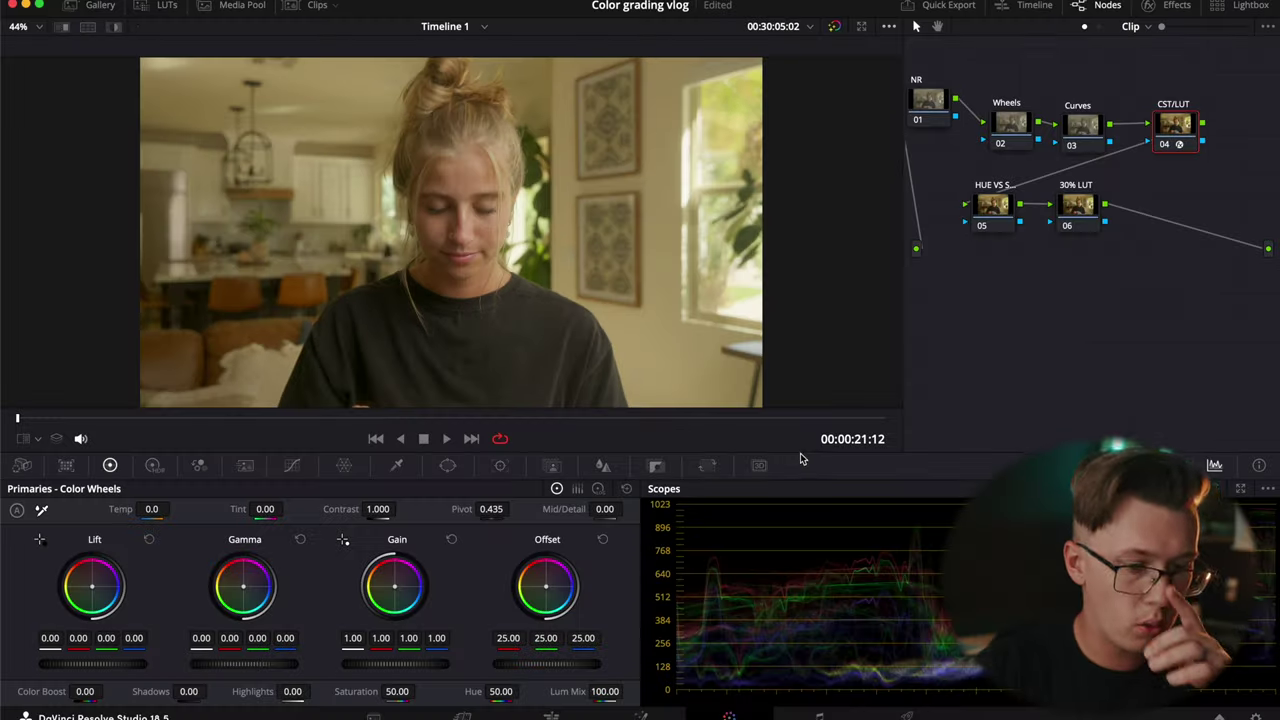
- Rearrange the NR, Wheels, Curves and CST/LUT nodes so the upper row is evenly spread out
drag(939, 119, 965, 110)
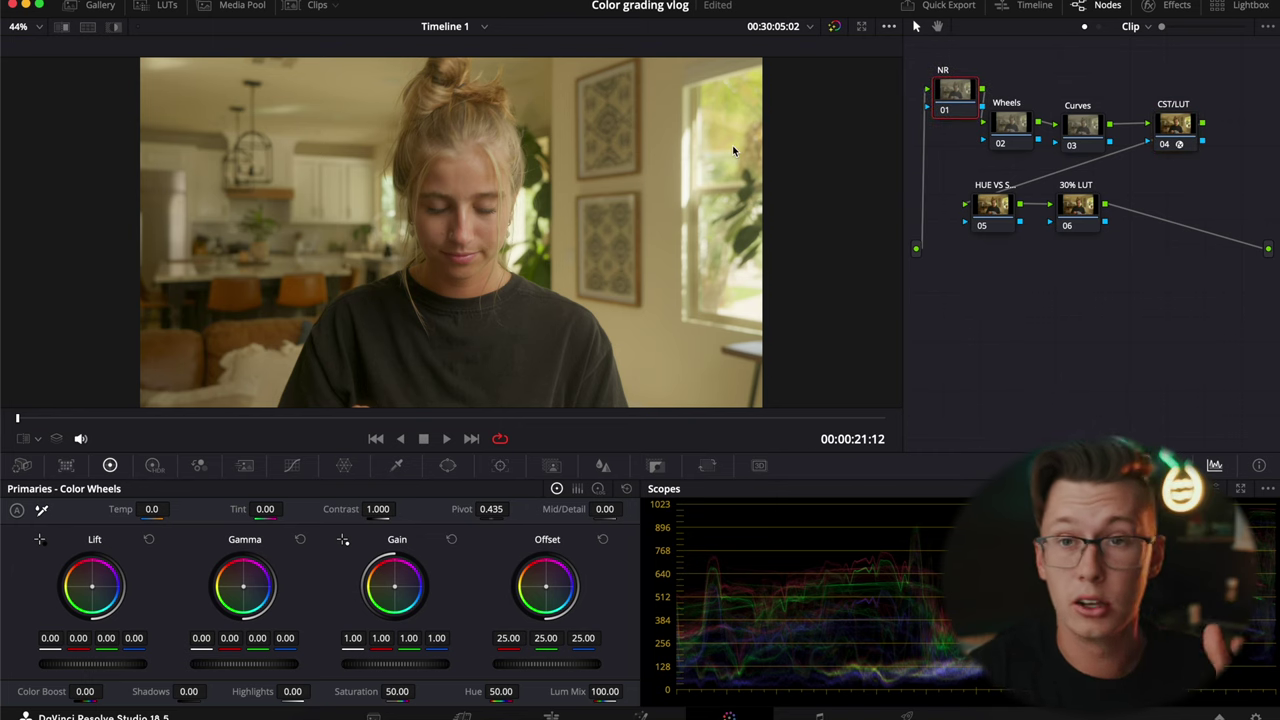
drag(1046, 72, 1000, 150)
drag(1081, 124, 1191, 133)
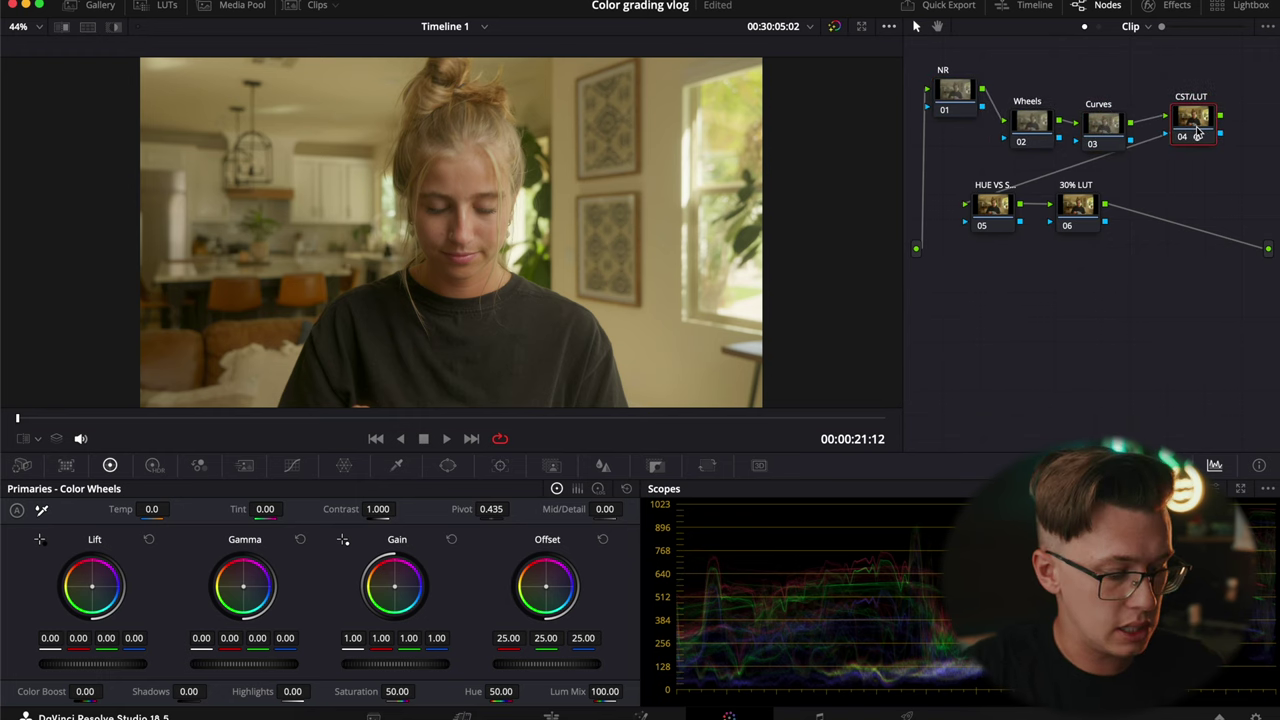
- On the Wheels node, set contrast to 1.170, lift to 0.02, gamma to -0.01 and gain to 0.96
click(1016, 119)
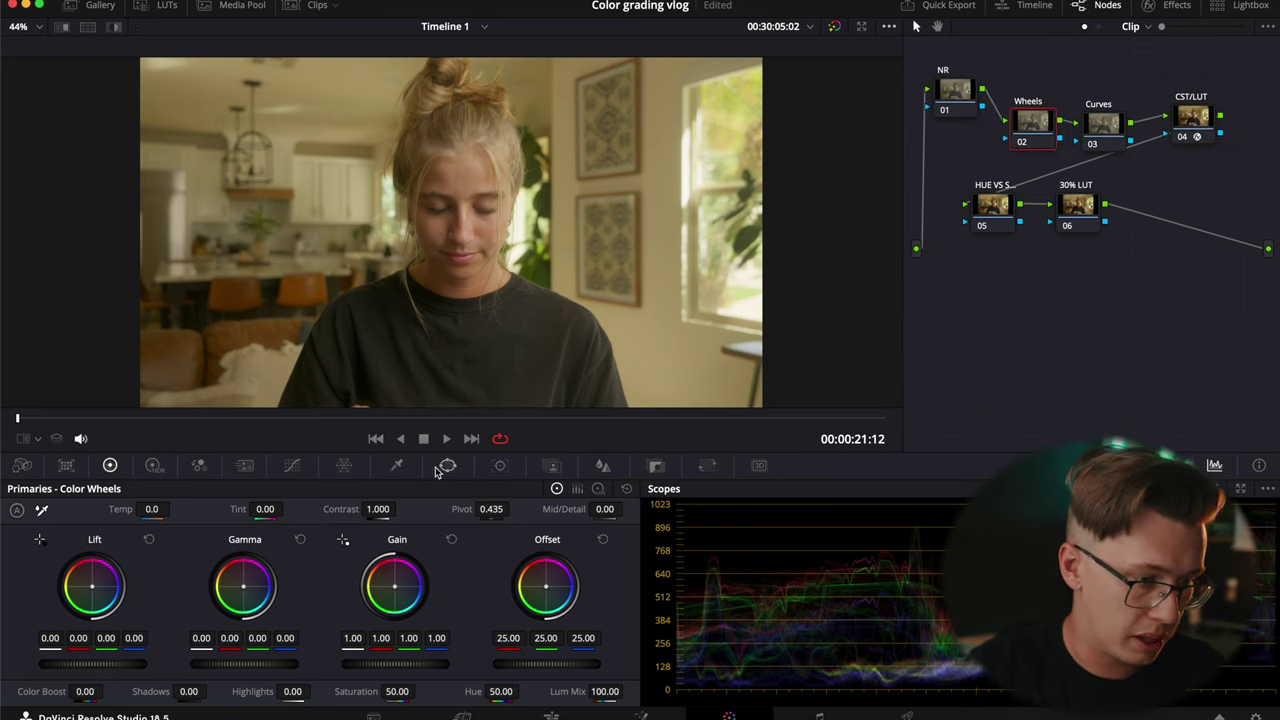
drag(380, 509, 446, 500)
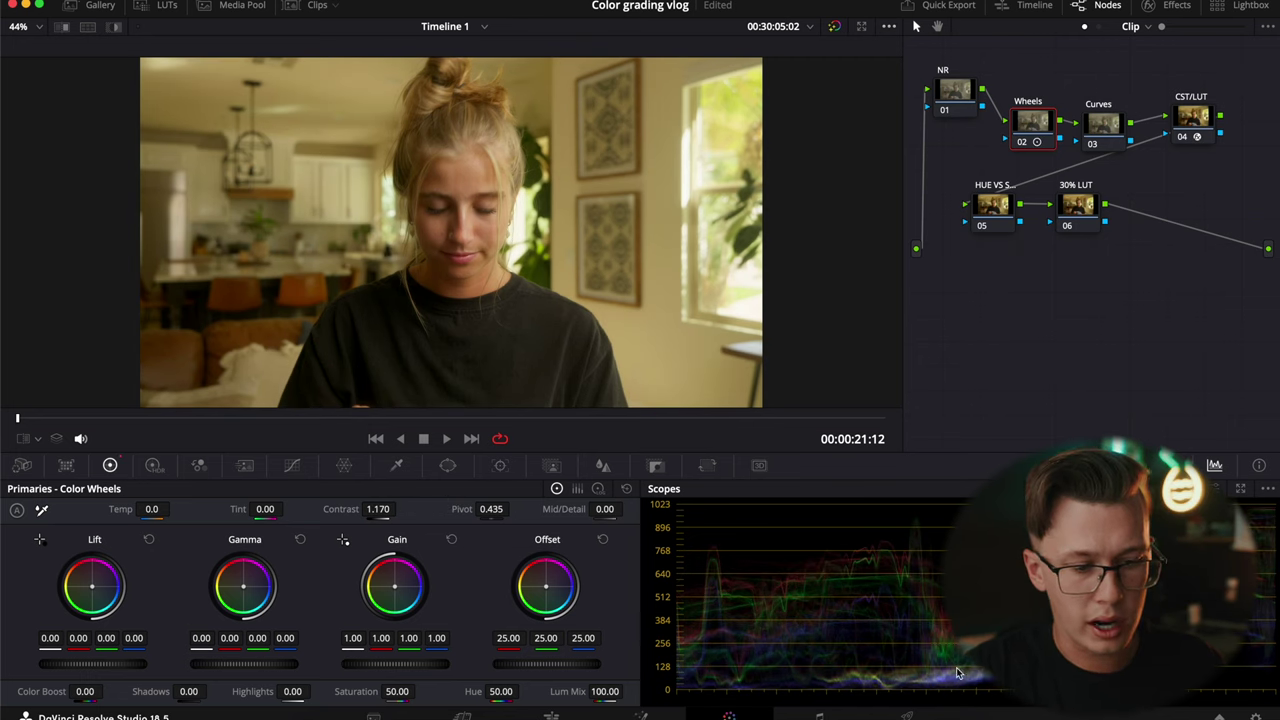
drag(104, 662, 138, 662)
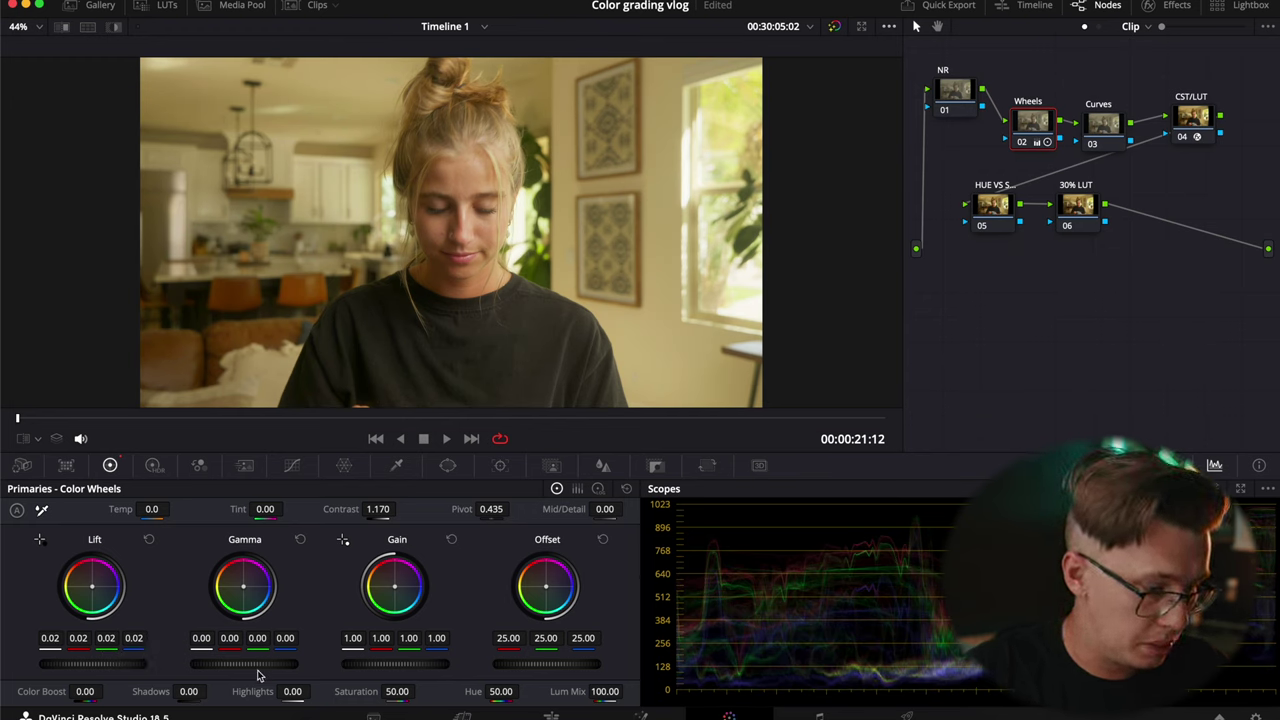
mouse_move(255, 664)
mouse_down()
mouse_move(212, 665)
mouse_move(241, 664)
mouse_up()
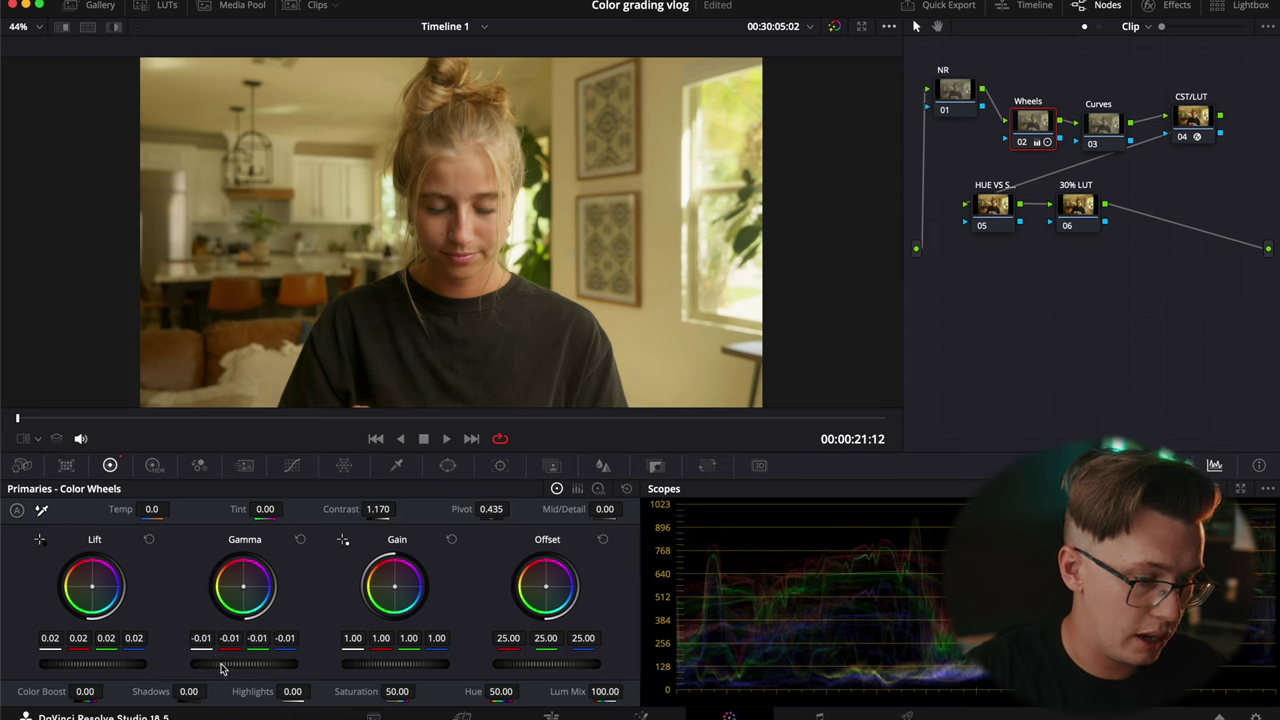
drag(344, 665, 331, 662)
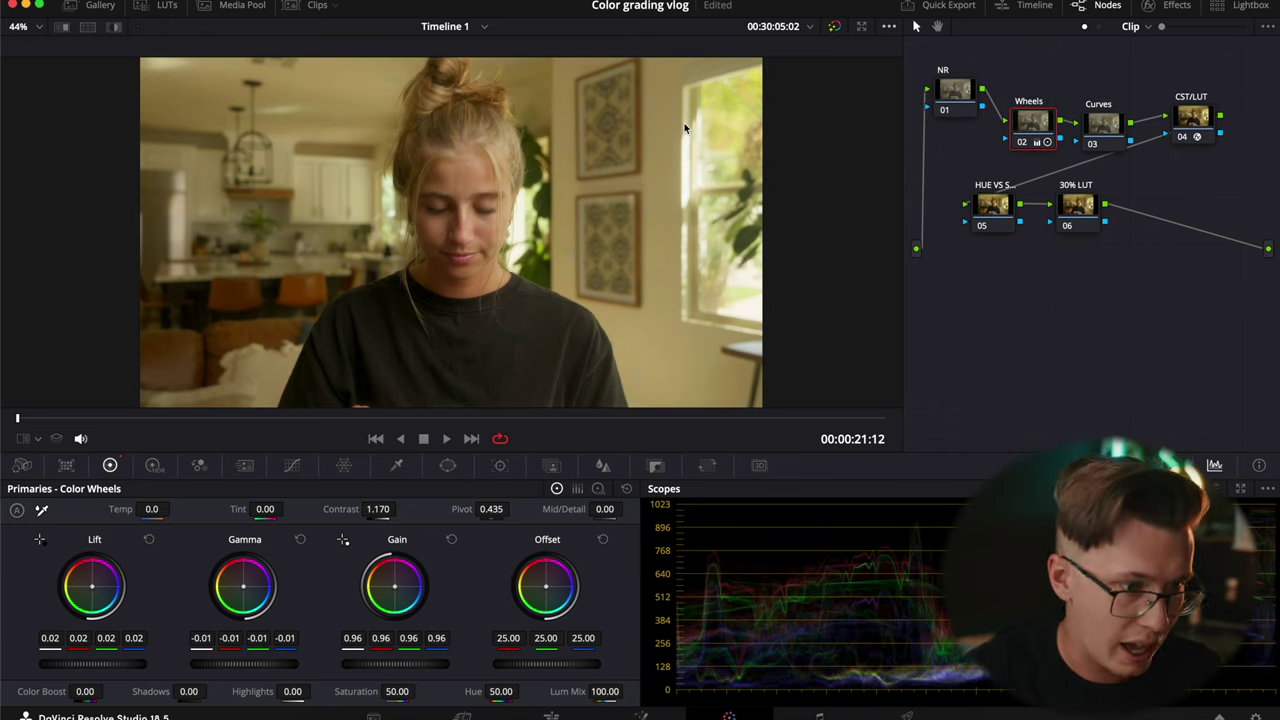
- White-balance the image on the Wheels node by sampling the plain wall beside the window
click(1116, 127)
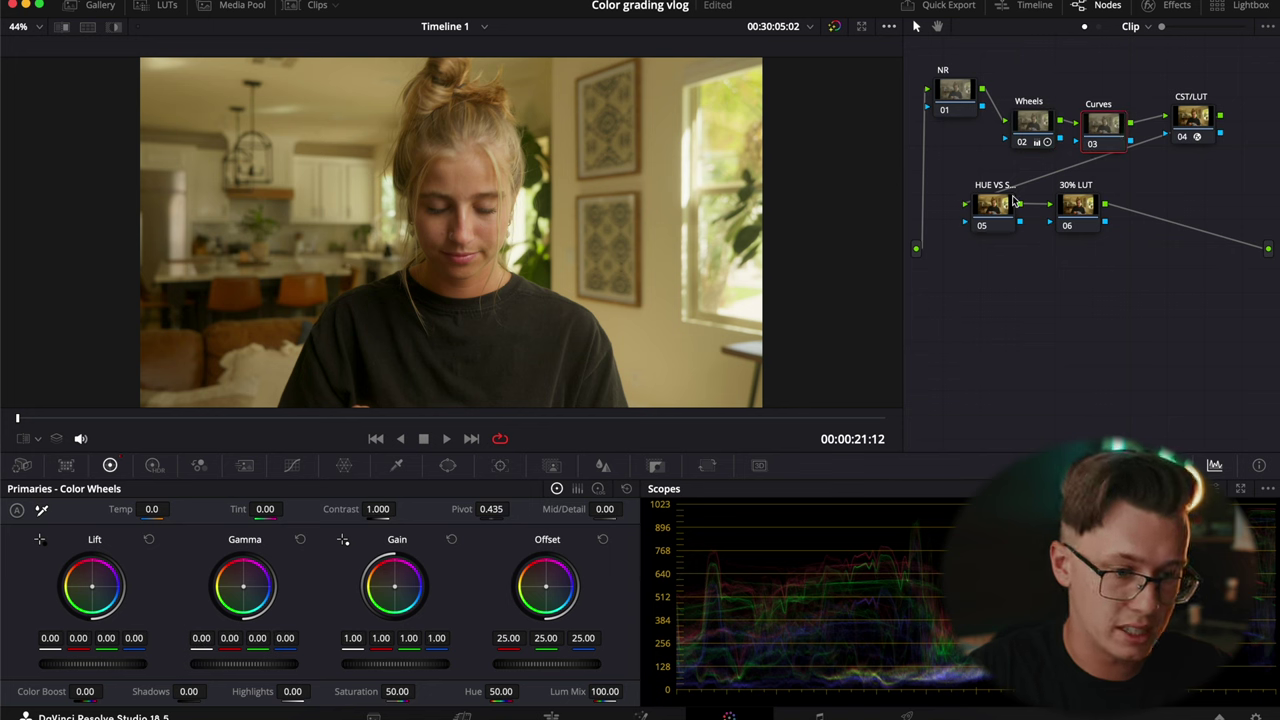
click(1032, 120)
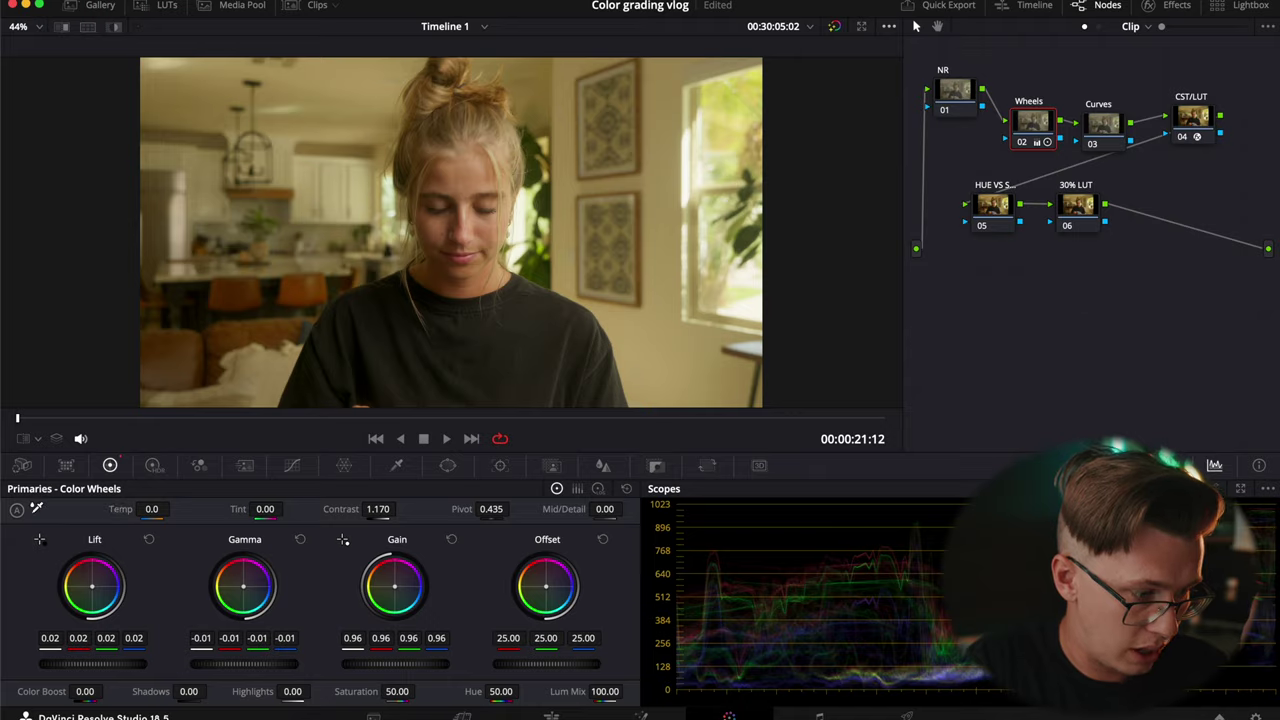
click(36, 508)
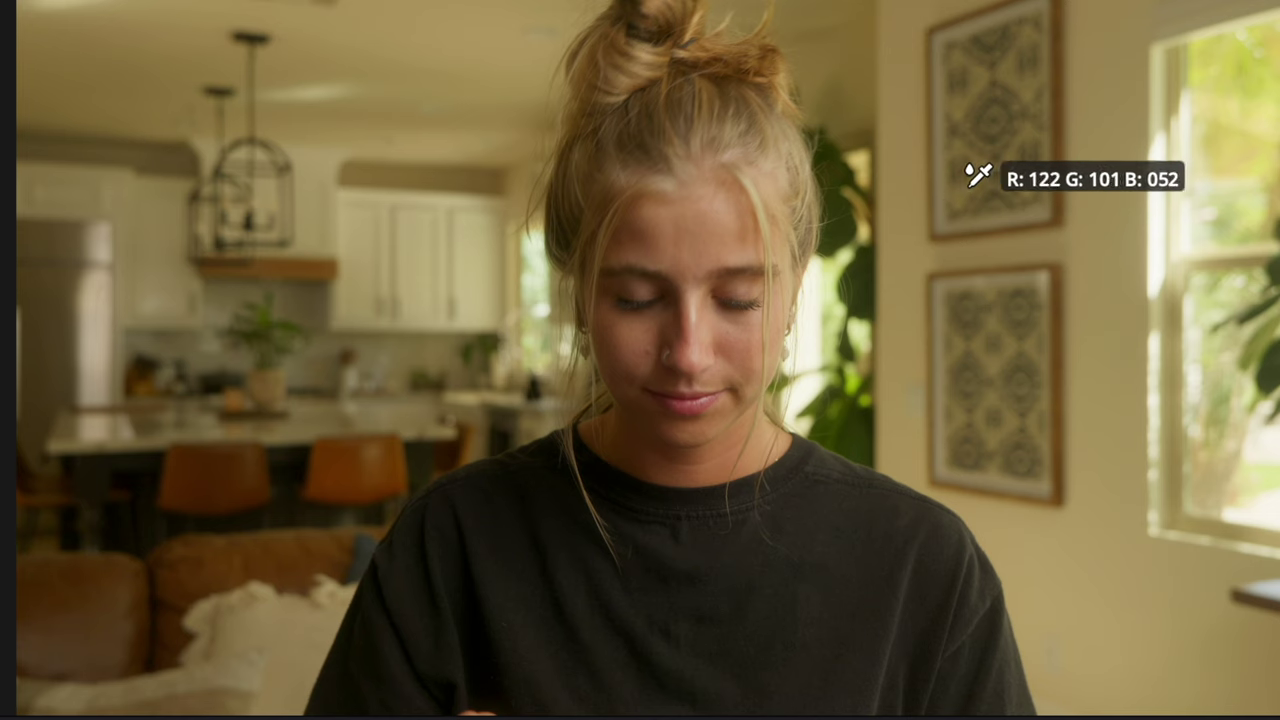
click(1086, 200)
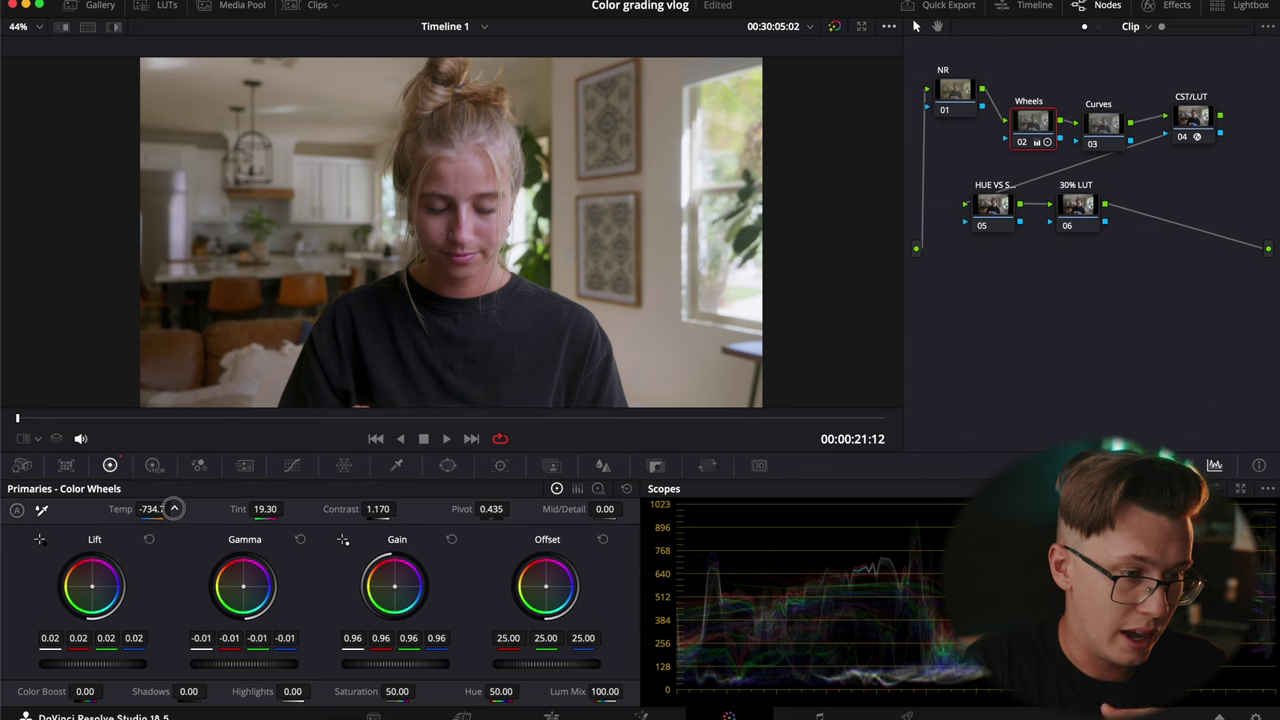
- Fine-tune the white balance on the Wheels node to tint 4.30 and temperature -244.7
drag(176, 509, 259, 514)
mouse_move(157, 512)
mouse_down()
mouse_move(170, 512)
mouse_move(155, 515)
mouse_up()
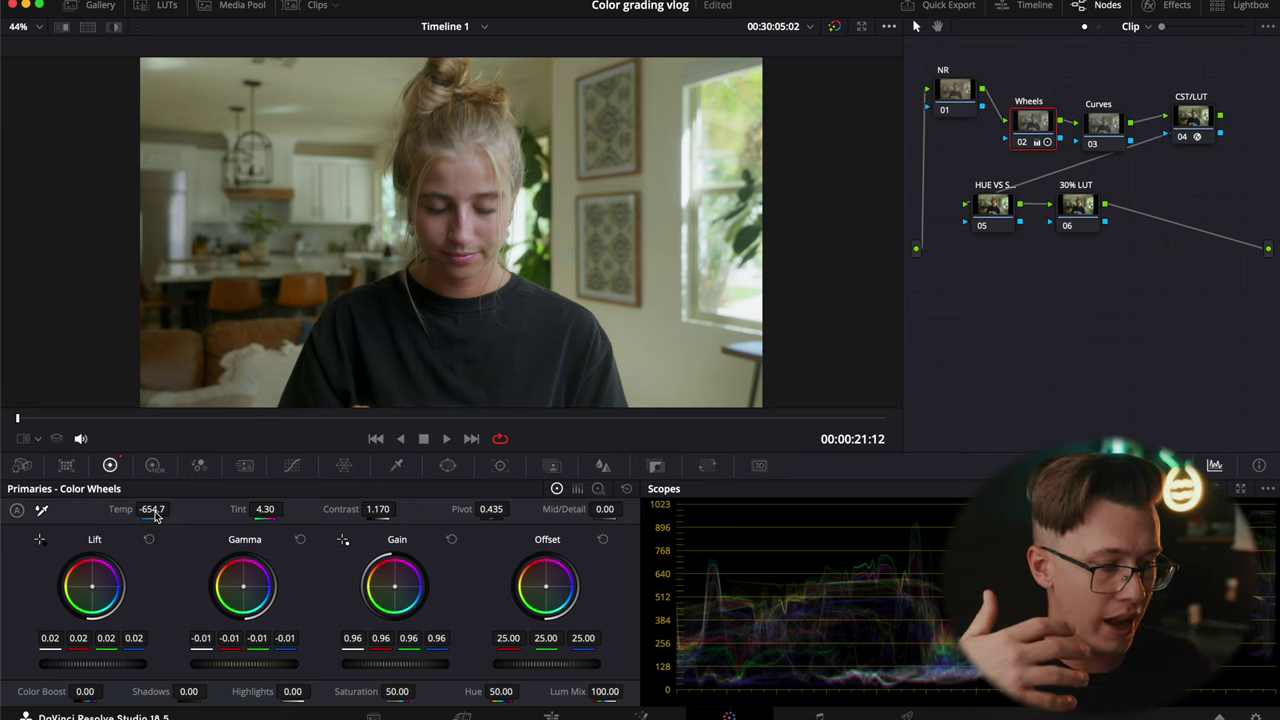
drag(155, 516, 160, 516)
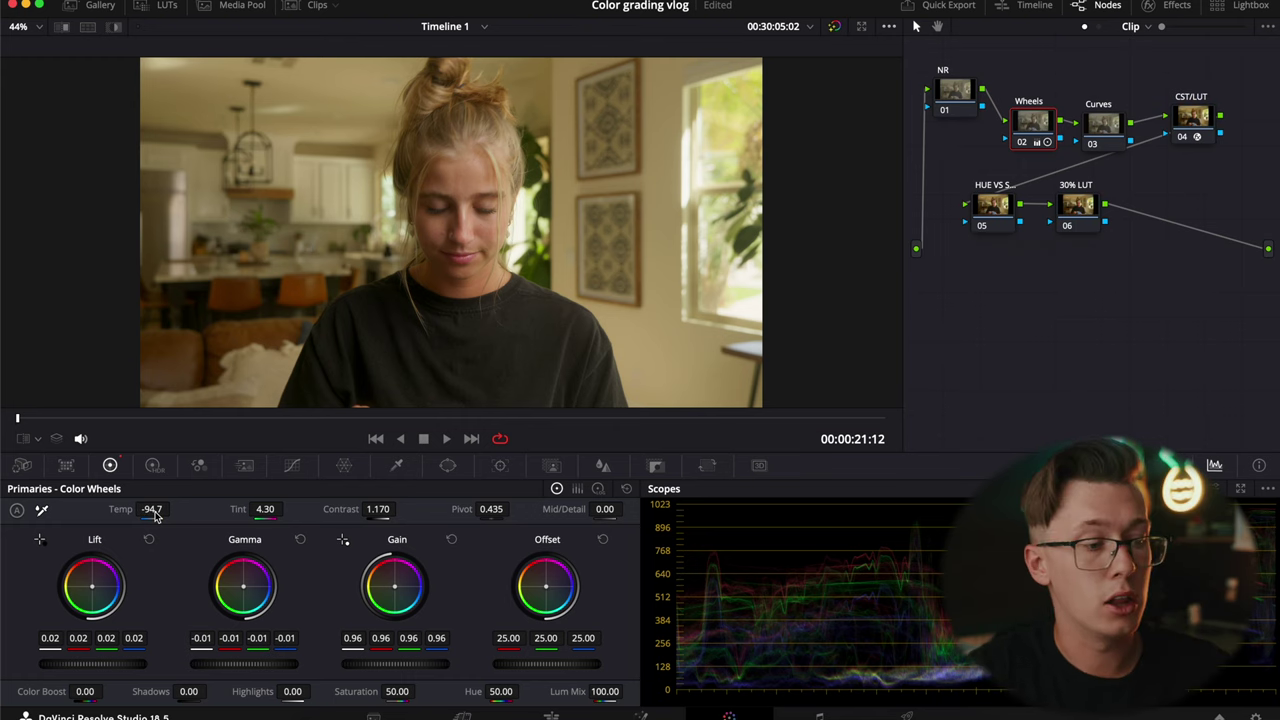
drag(155, 516, 150, 510)
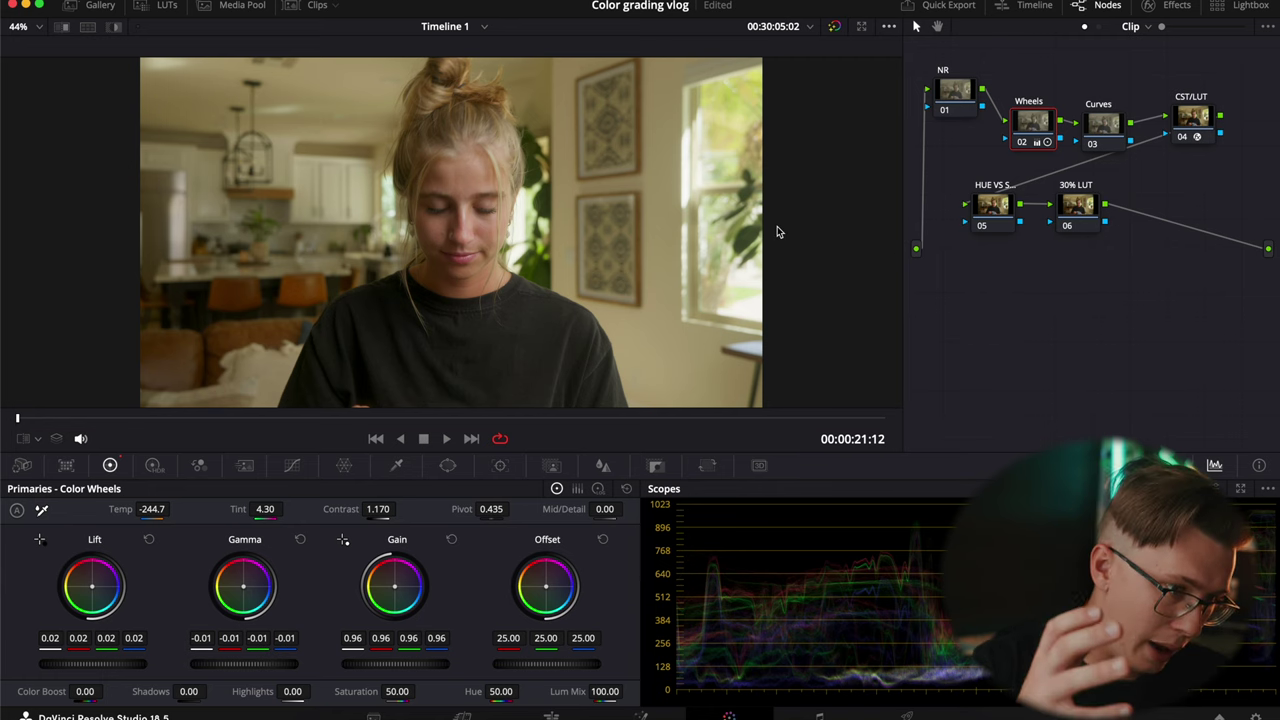
- On the Curves node, add midtone, shadow and highlight points to the custom curve and nudge the highlights up slightly
click(1112, 126)
click(292, 466)
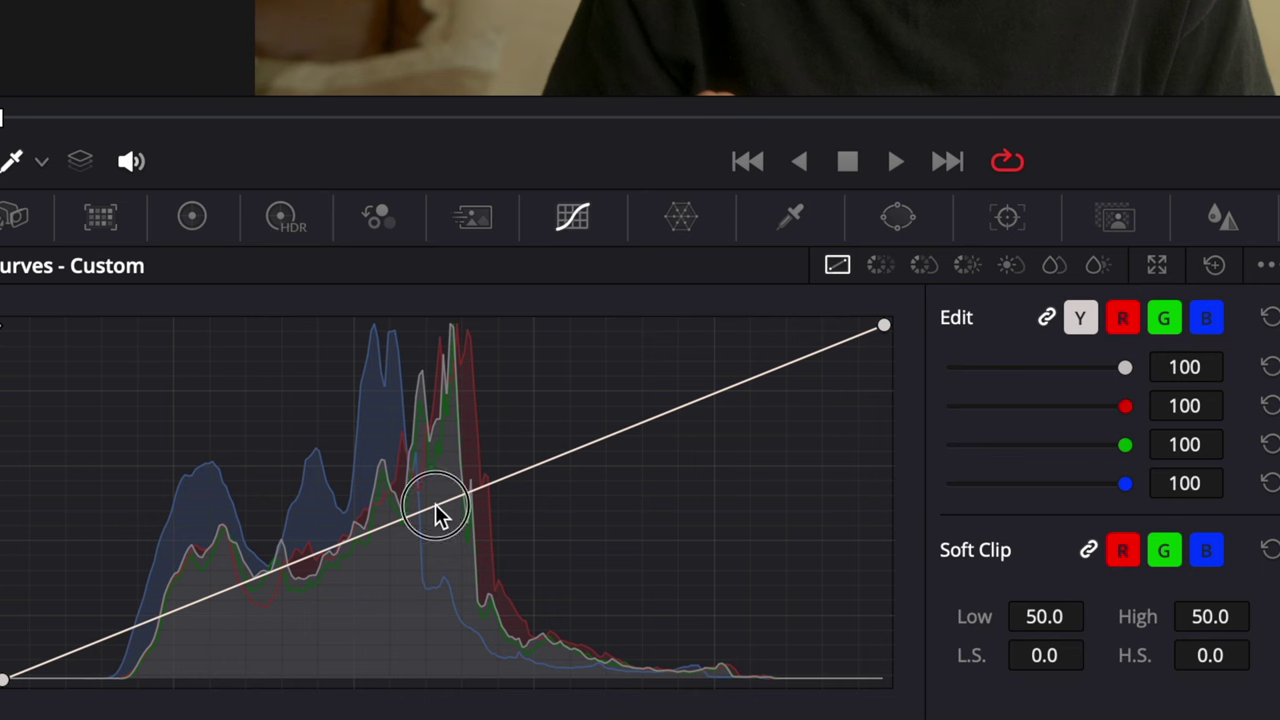
click(226, 602)
click(123, 644)
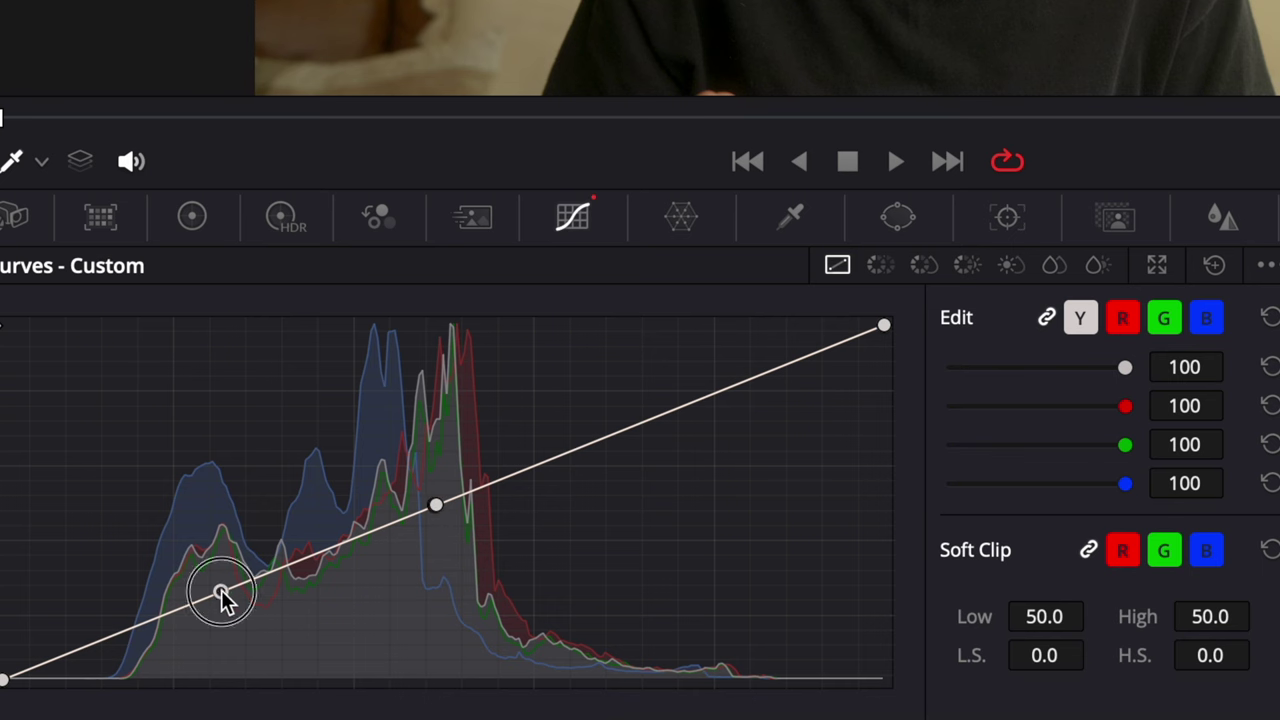
mouse_move(666, 414)
mouse_down()
mouse_move(668, 470)
mouse_move(665, 396)
mouse_move(677, 409)
mouse_up()
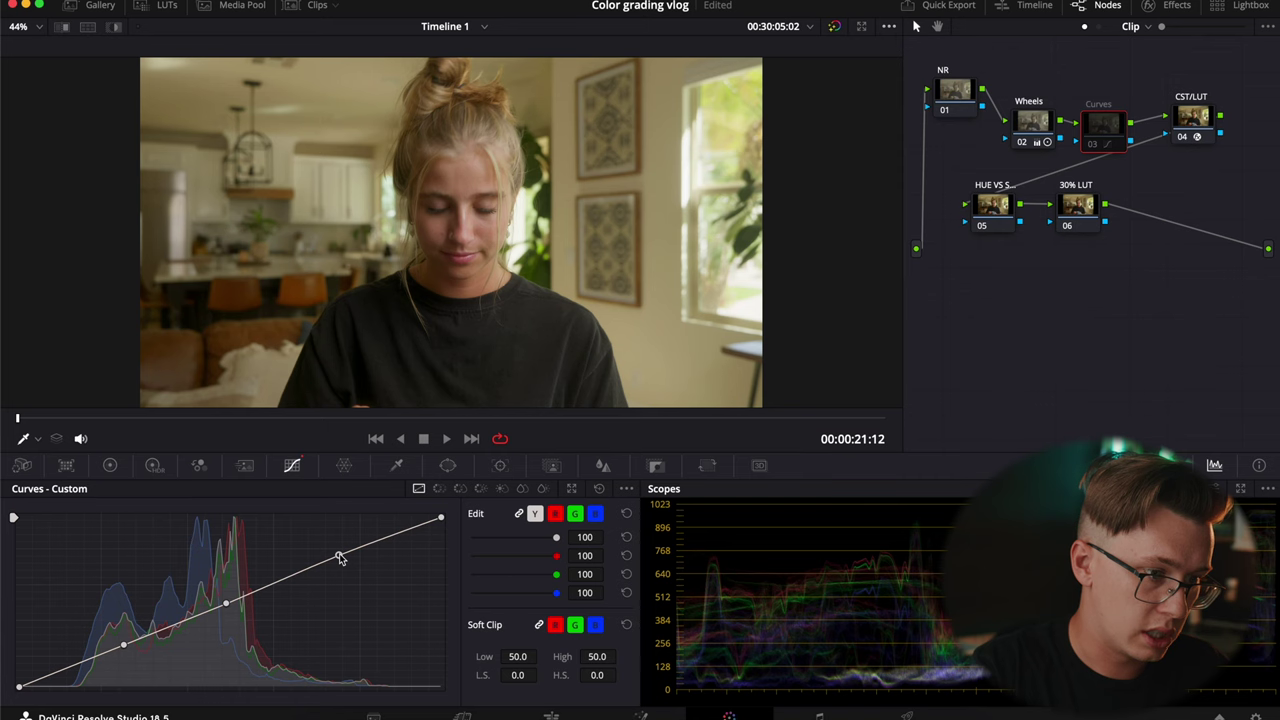
- Toggle the Curves node off and on repeatedly to compare the image with and without the curve
key(ctrl+d)
key(ctrl+d)
key(ctrl+d)
key(ctrl+d)
key(ctrl+d)
key(ctrl+d)
key(ctrl+d)
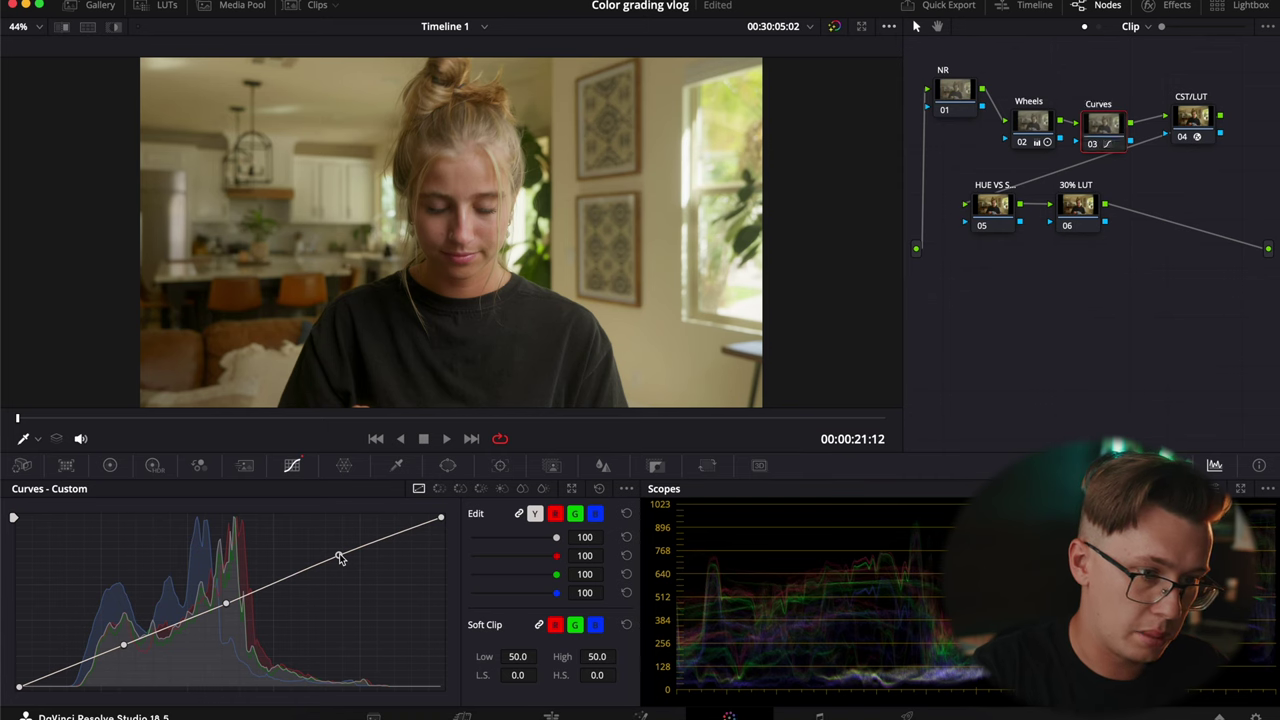
key(ctrl+d)
key(ctrl+d)
key(ctrl+d)
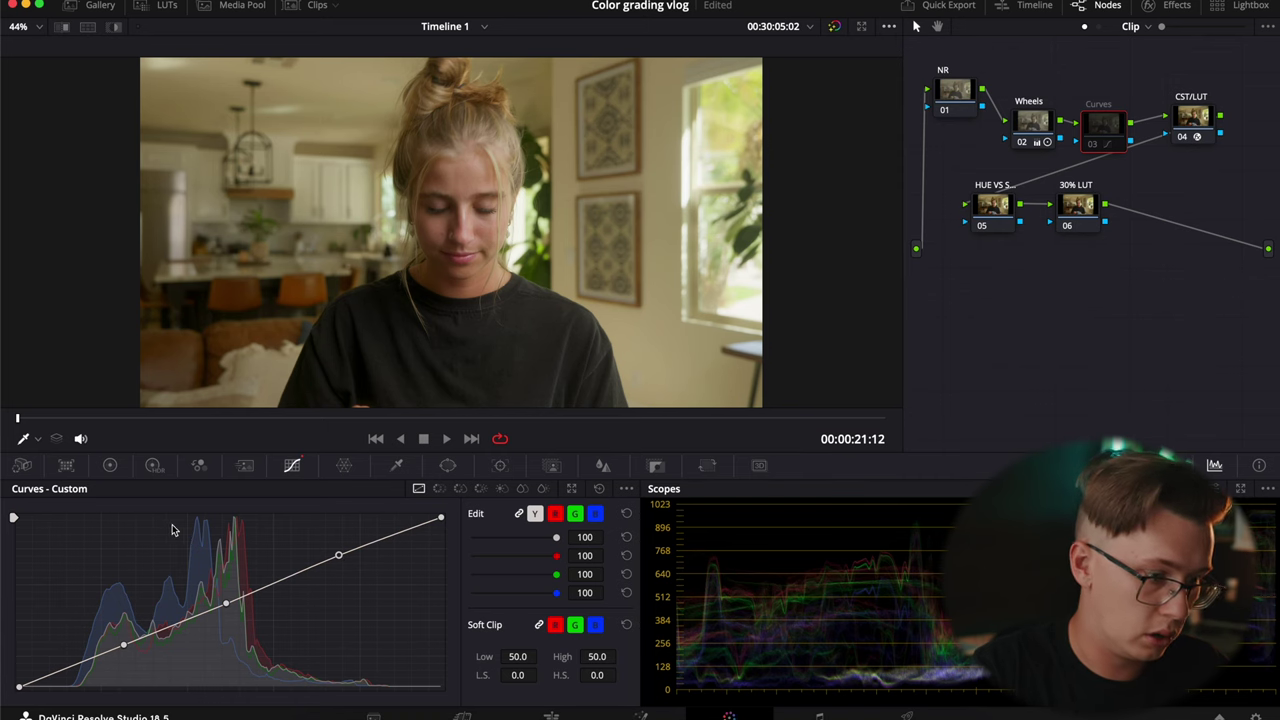
- Lower the custom curve's shadow point slightly and re-enable the Curves node
key(ctrl+d)
key(ctrl+d)
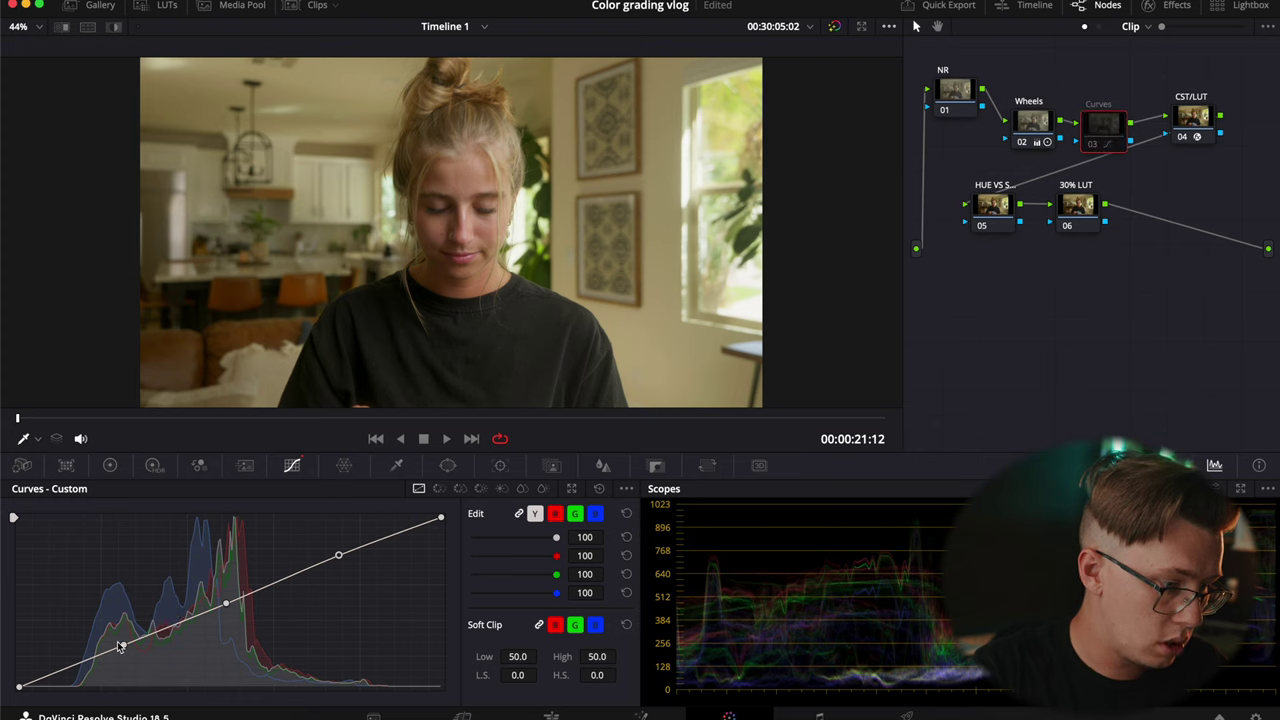
drag(124, 646, 120, 652)
key(ctrl+d)
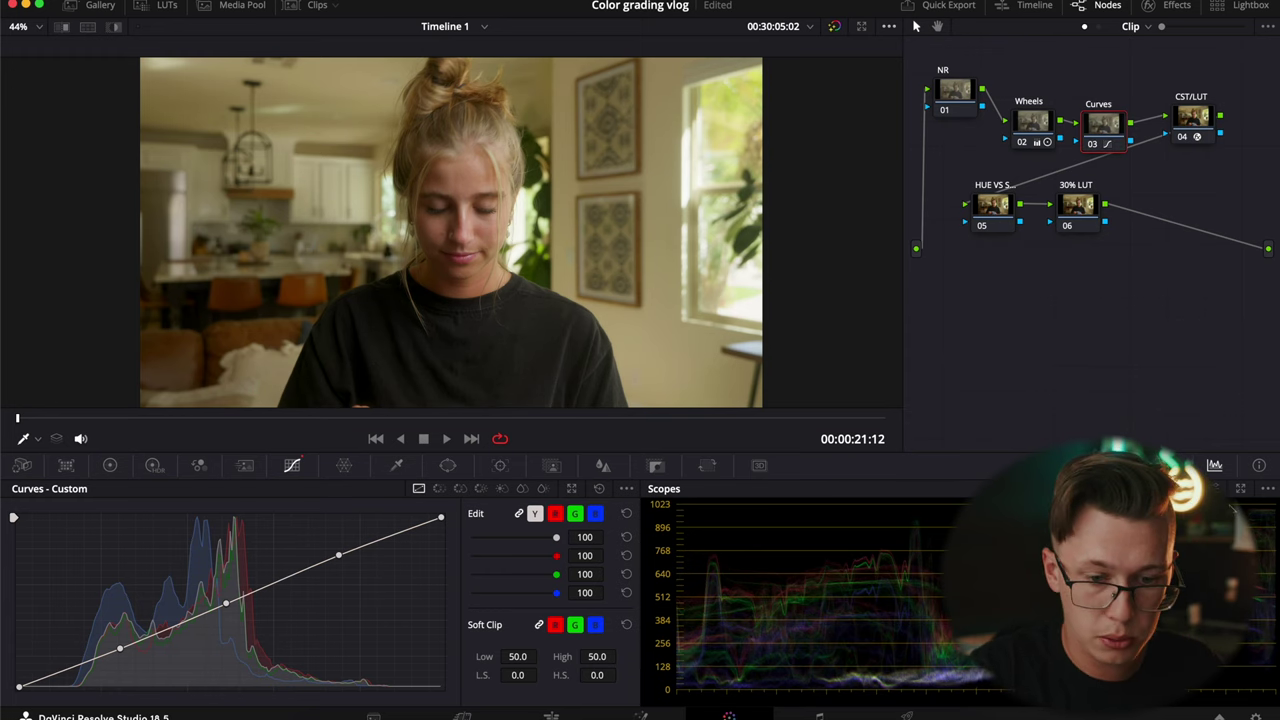
- Enable 2x zoom and the skin tone indicator for the vectorscope in the expanded scopes window, then close that window
click(1241, 489)
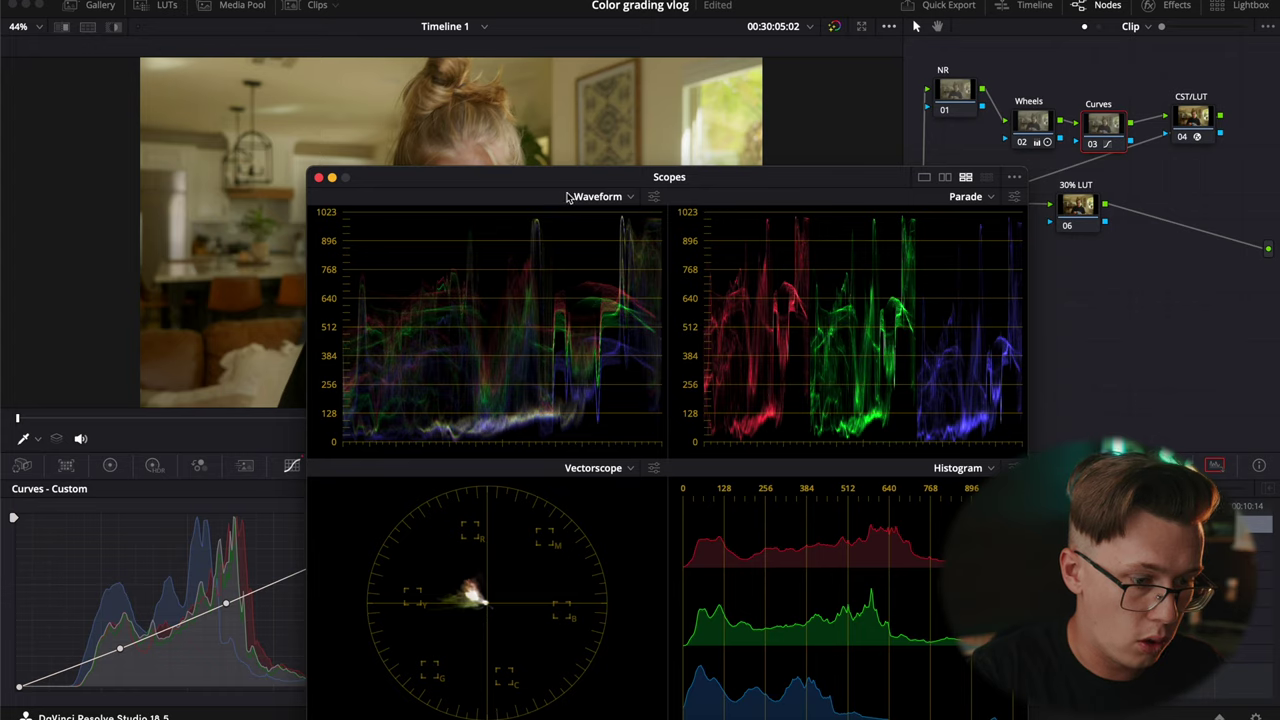
click(653, 468)
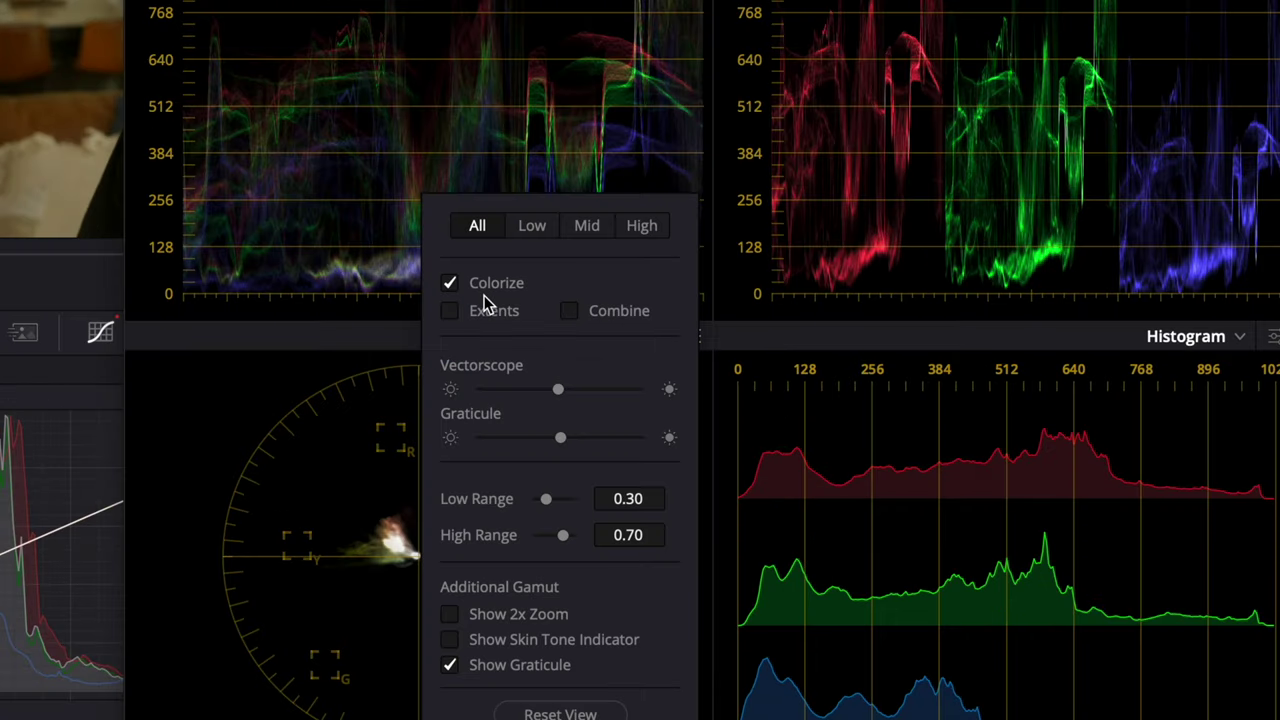
click(505, 620)
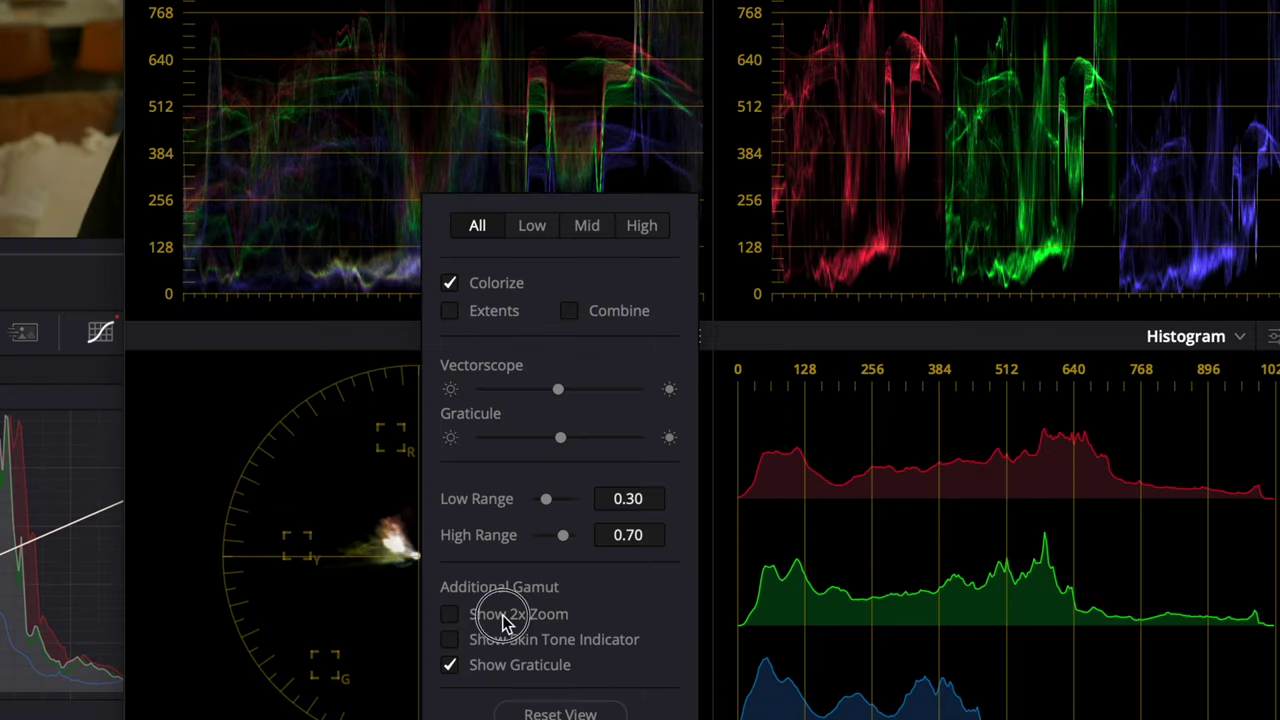
click(500, 640)
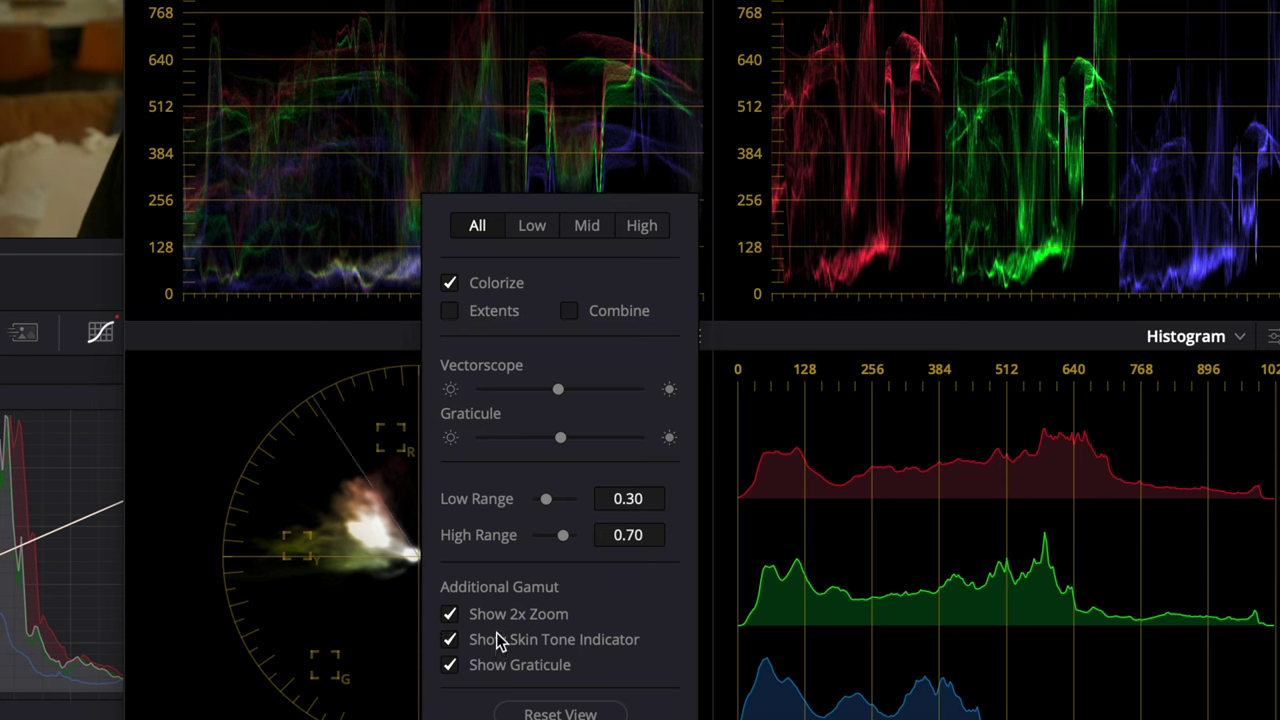
click(332, 326)
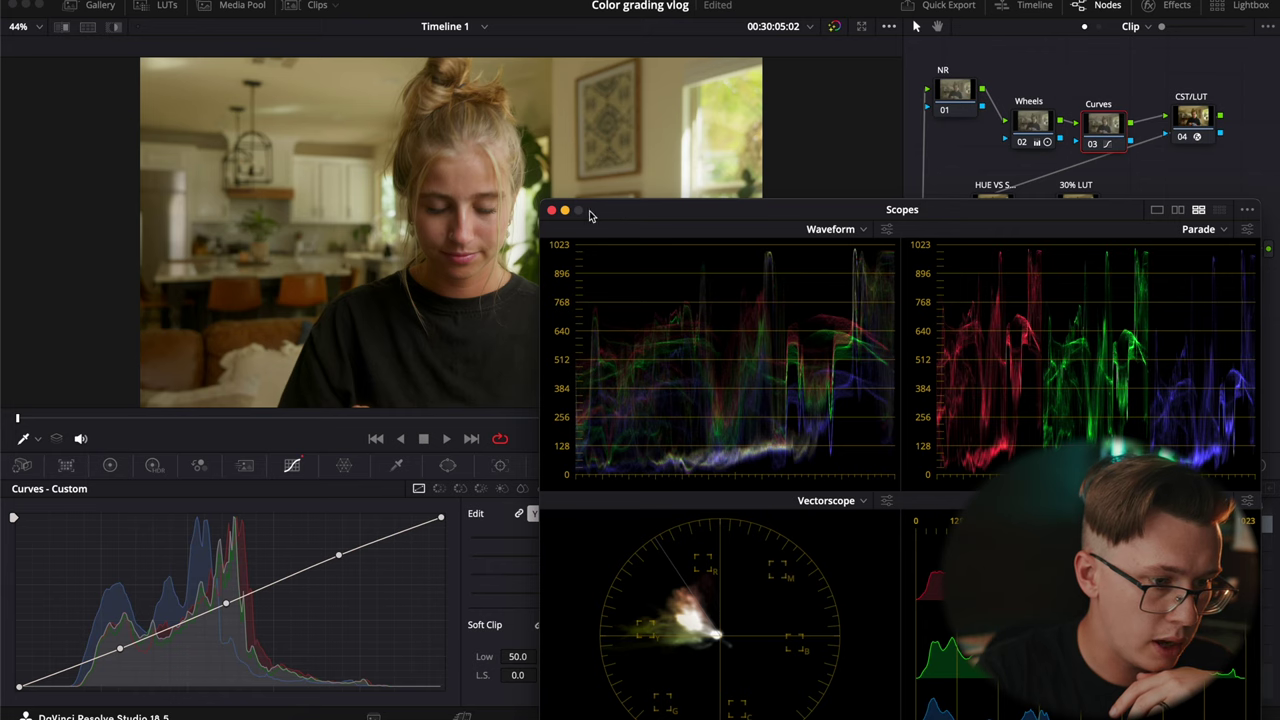
key(ctrl+shift+w)
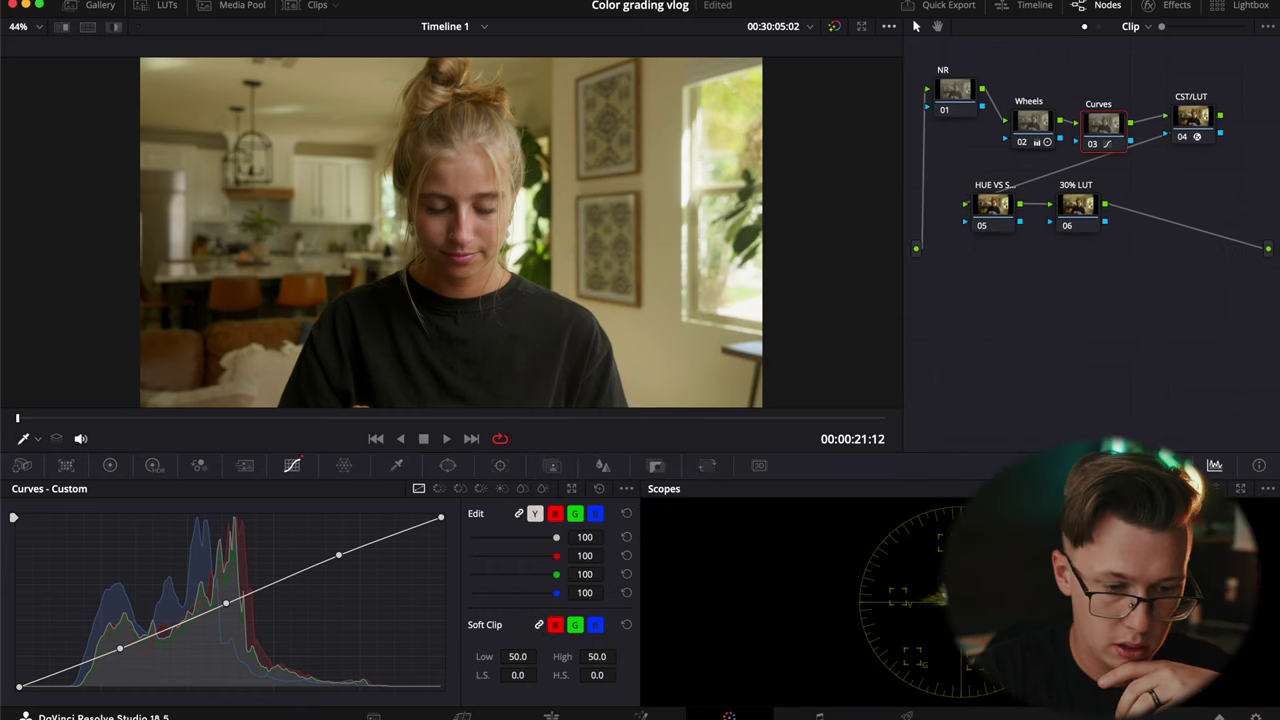
- On node 05, isolate the woman's skin by sampling her forehead with the HSL Qualifier and highlight the selection
click(993, 207)
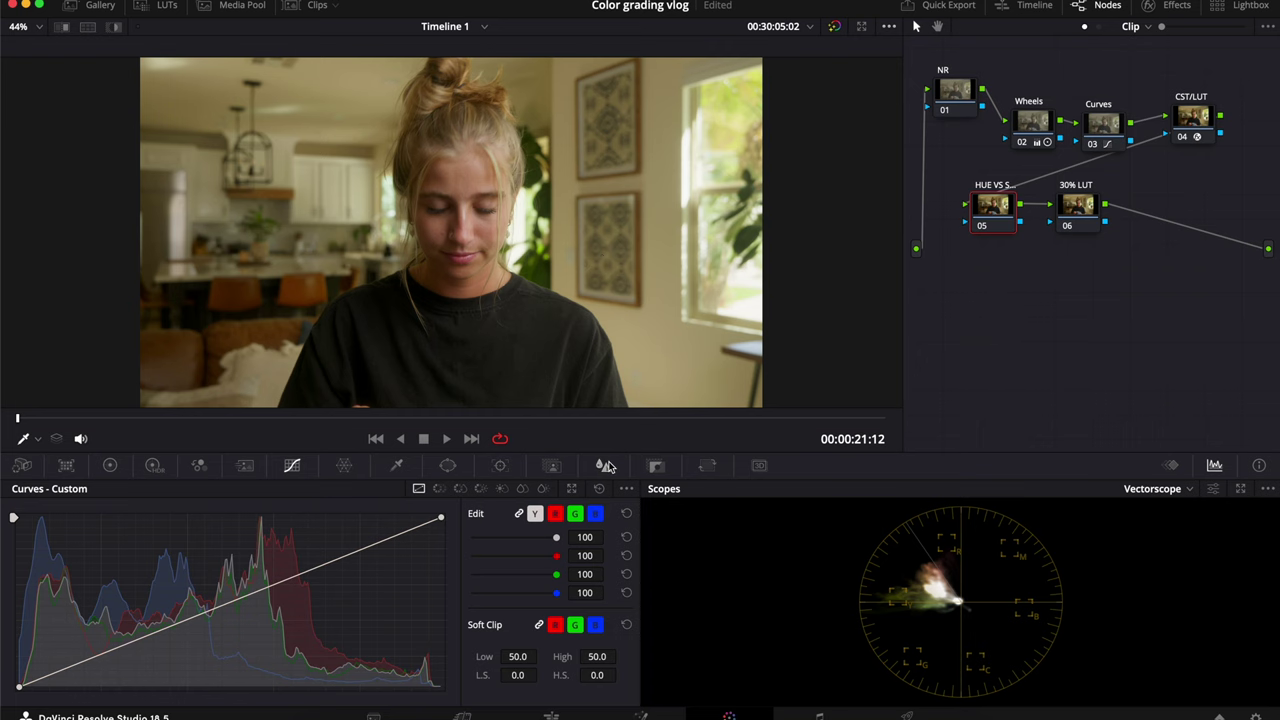
click(394, 466)
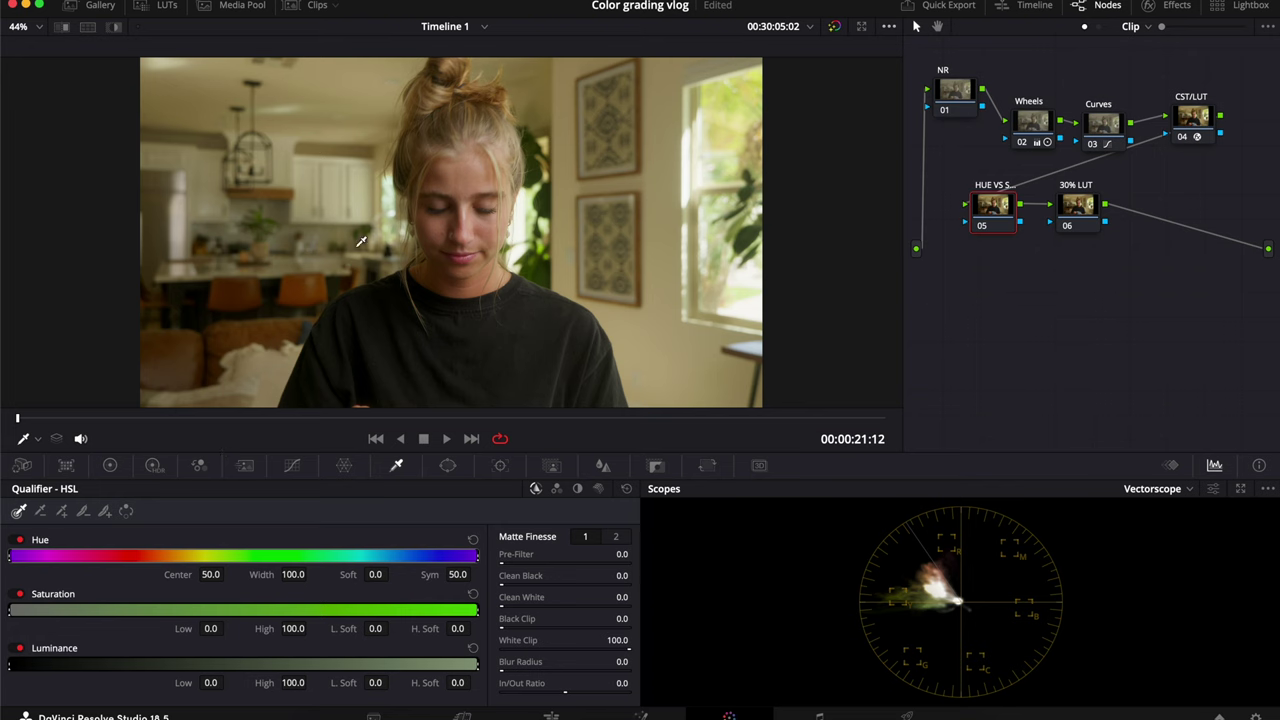
click(464, 178)
mouse_move(456, 177)
mouse_down()
mouse_move(483, 181)
mouse_move(443, 171)
mouse_move(461, 175)
mouse_move(446, 185)
mouse_move(466, 176)
mouse_up()
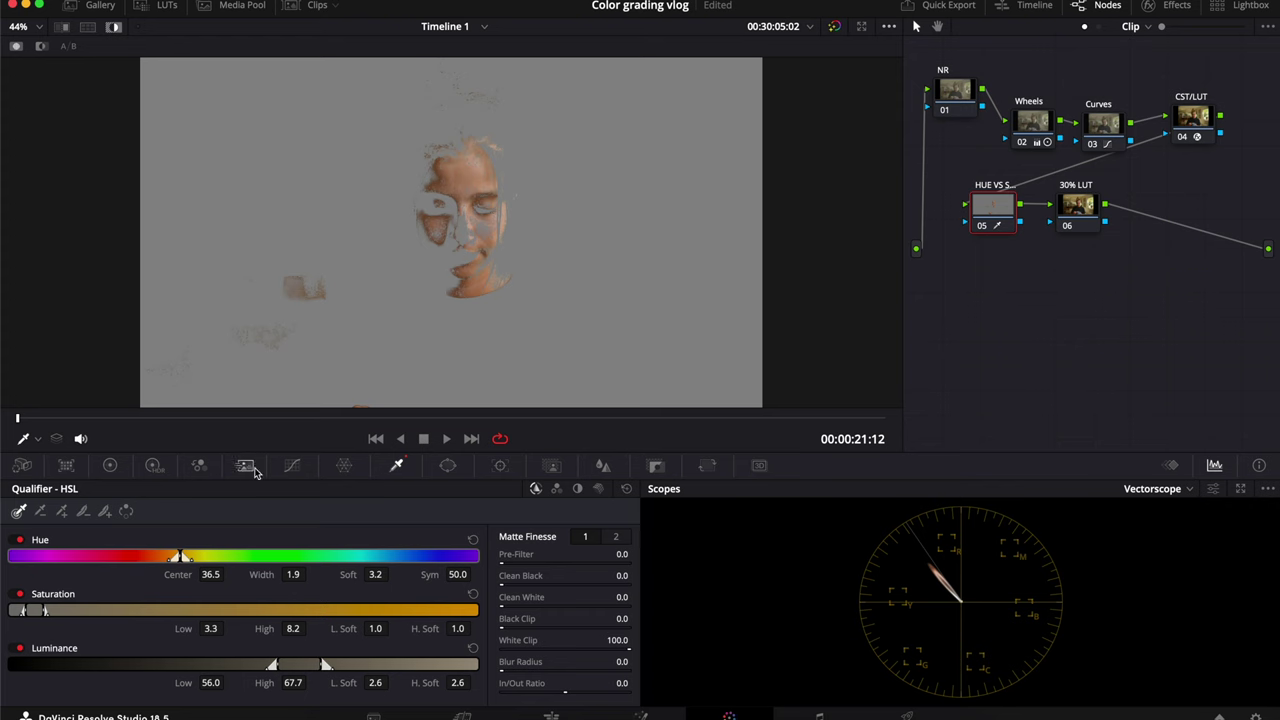
- Sample the forehead skin for the Hue Vs Hue curve and shift its hue slightly onto the skin tone line
click(292, 467)
click(438, 488)
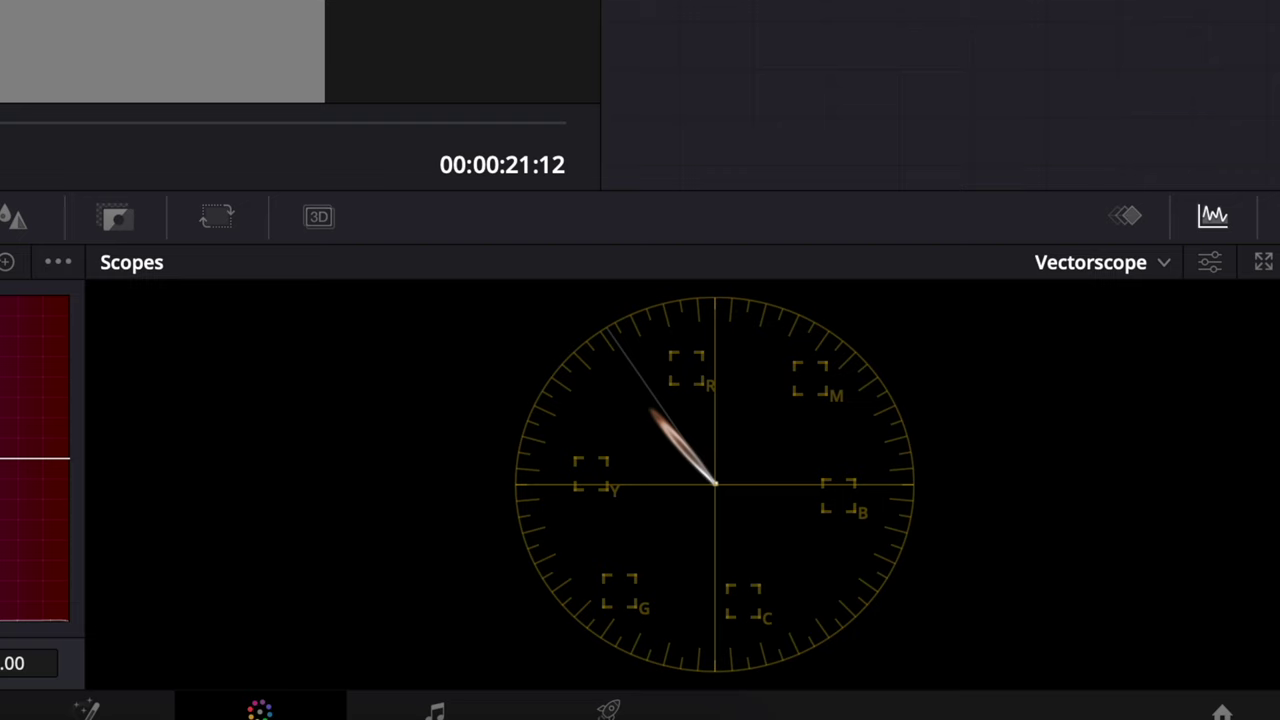
click(471, 168)
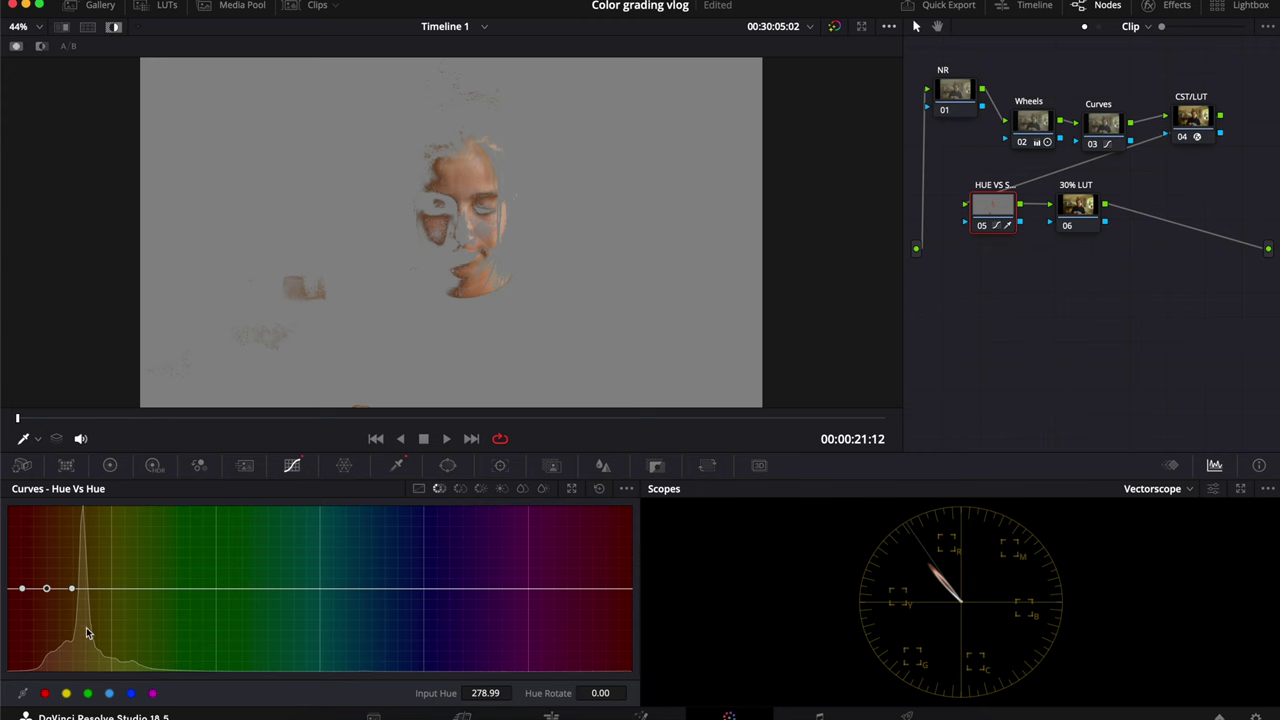
drag(48, 592, 46, 589)
- Turn off the highlighted selection view and reset the HSL Qualifier on node 05
click(398, 467)
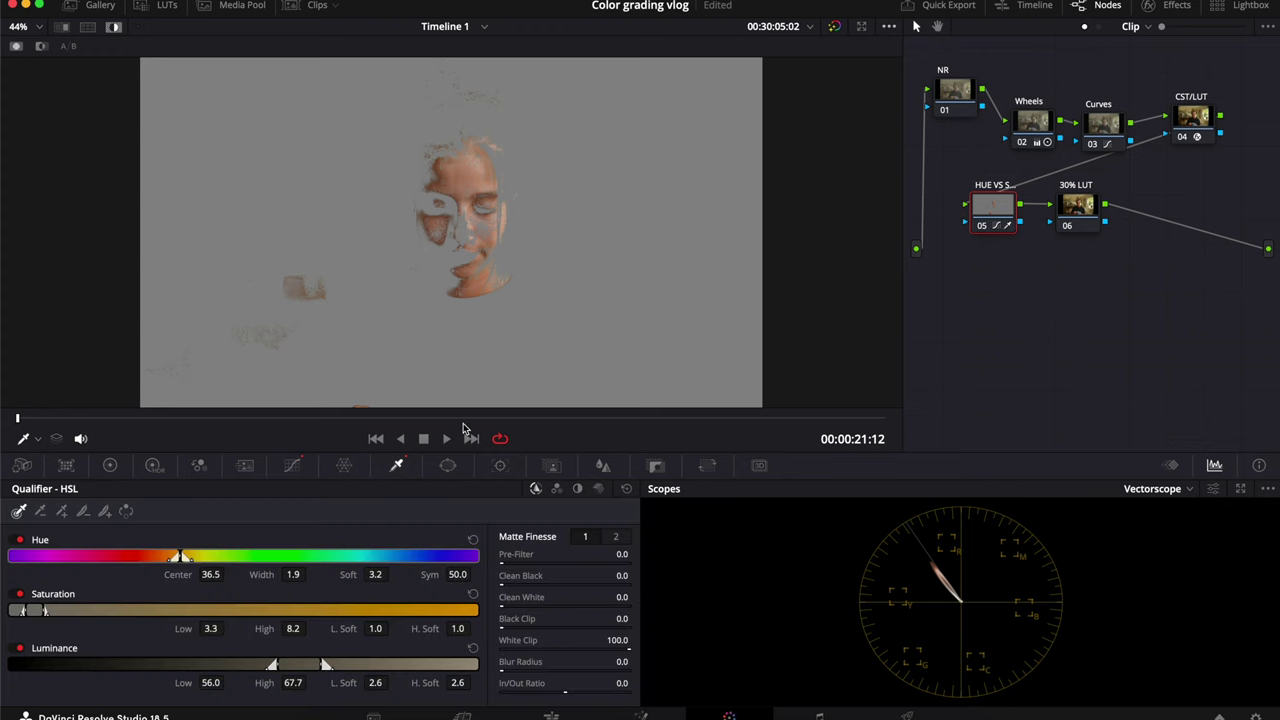
key(shift+h)
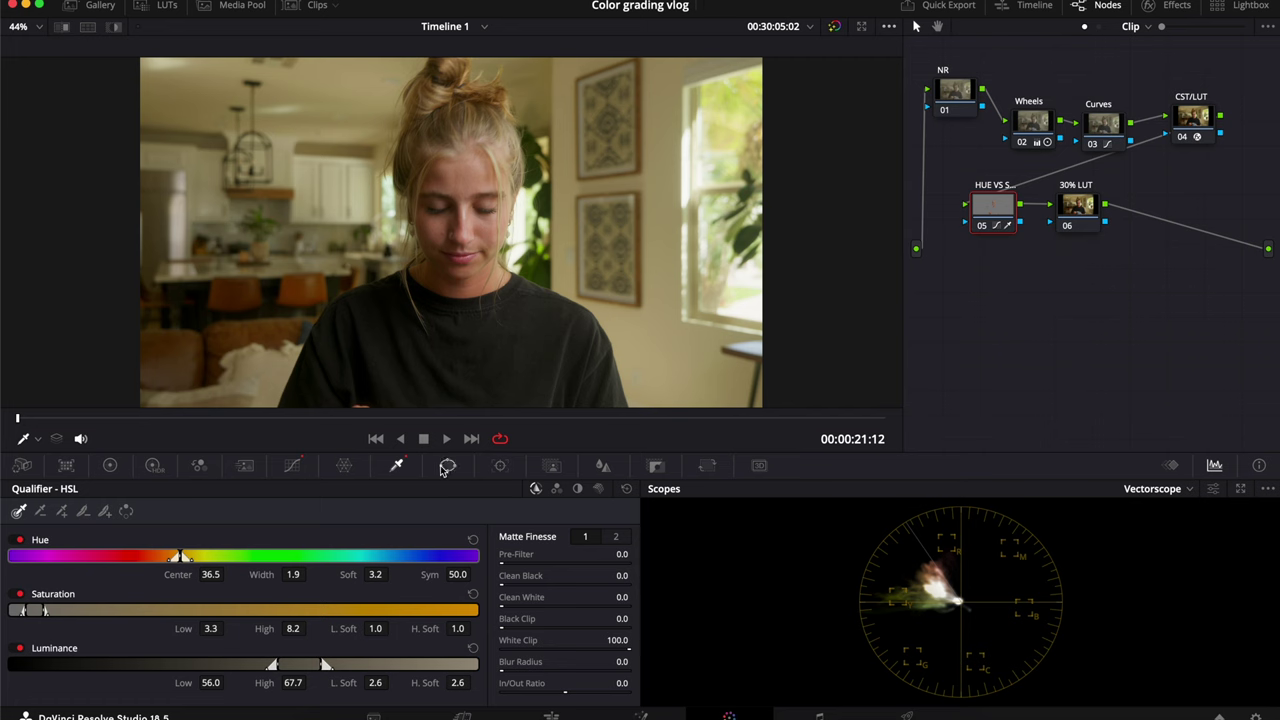
click(627, 490)
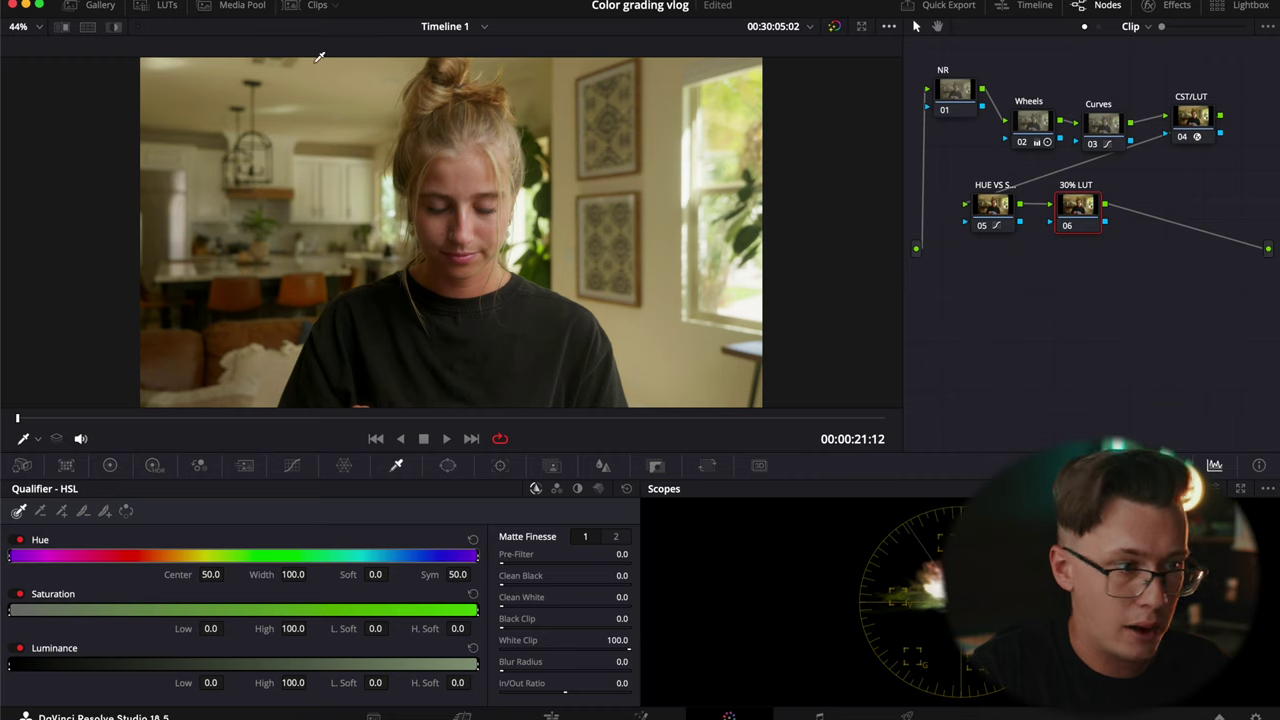
- Apply the Dangyou T&O LUT to the 30% LUT node and set its key output gain to 0.300
click(162, 5)
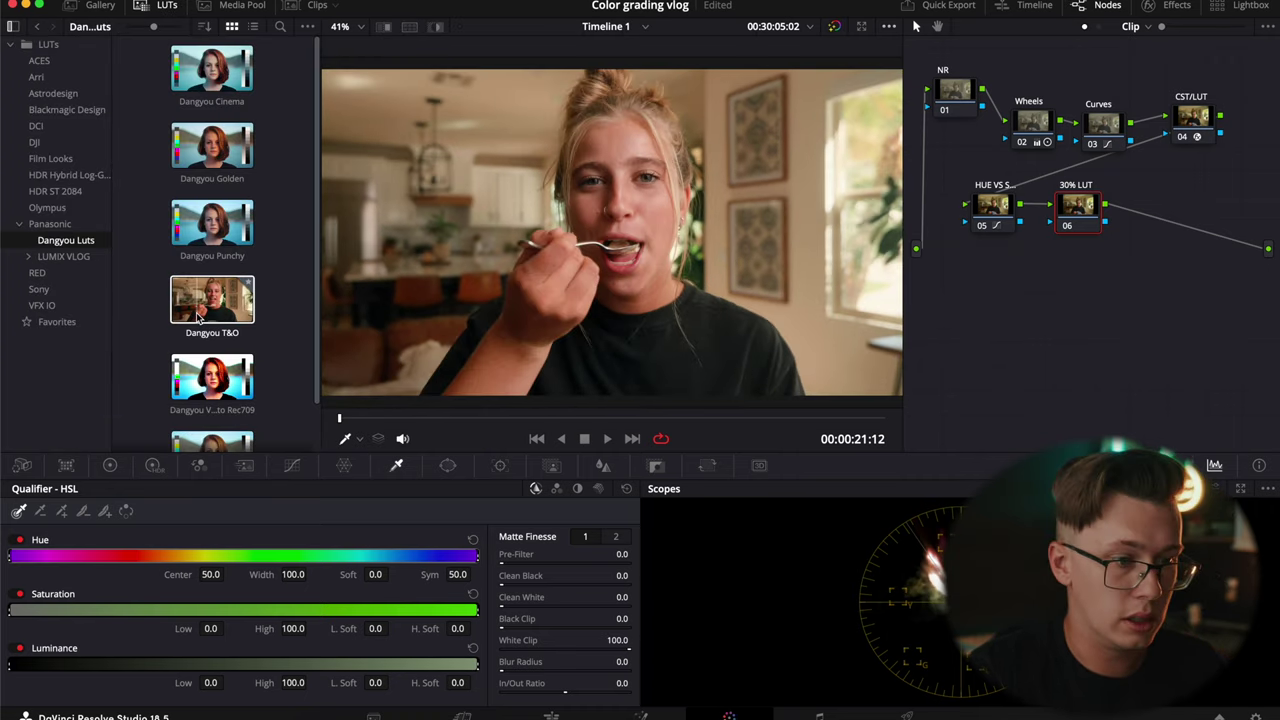
drag(198, 318, 1080, 226)
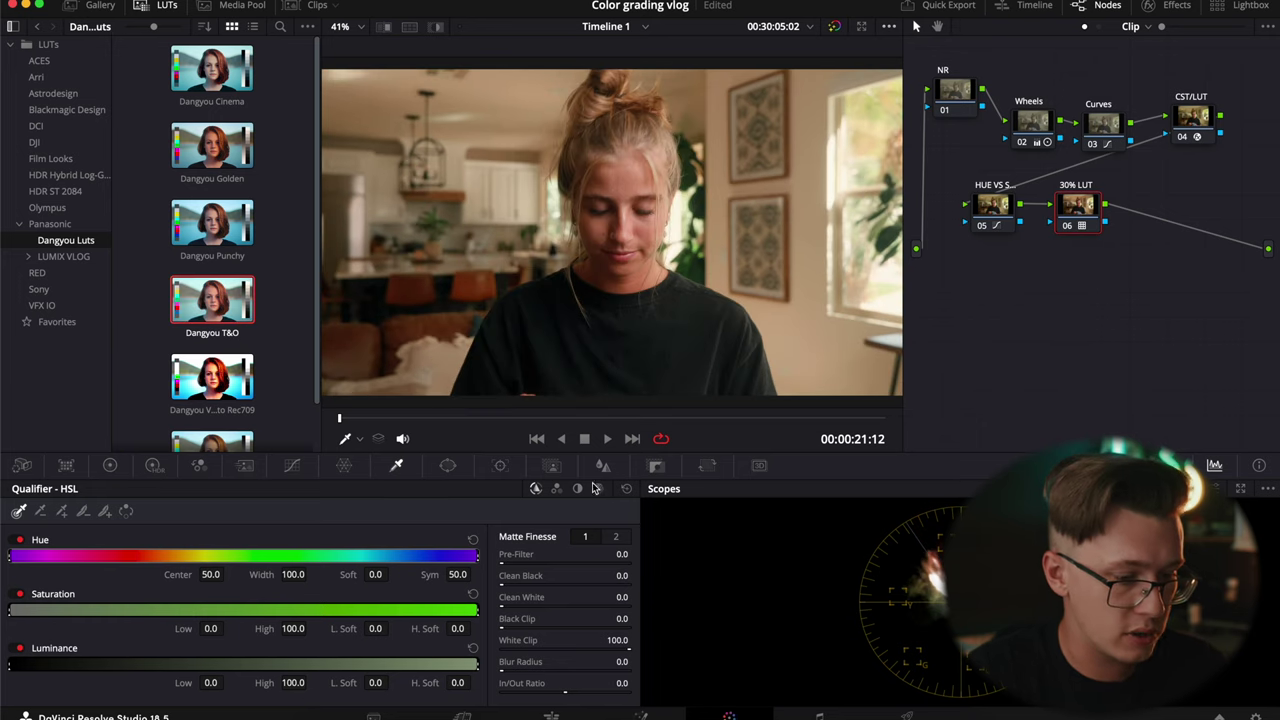
click(552, 466)
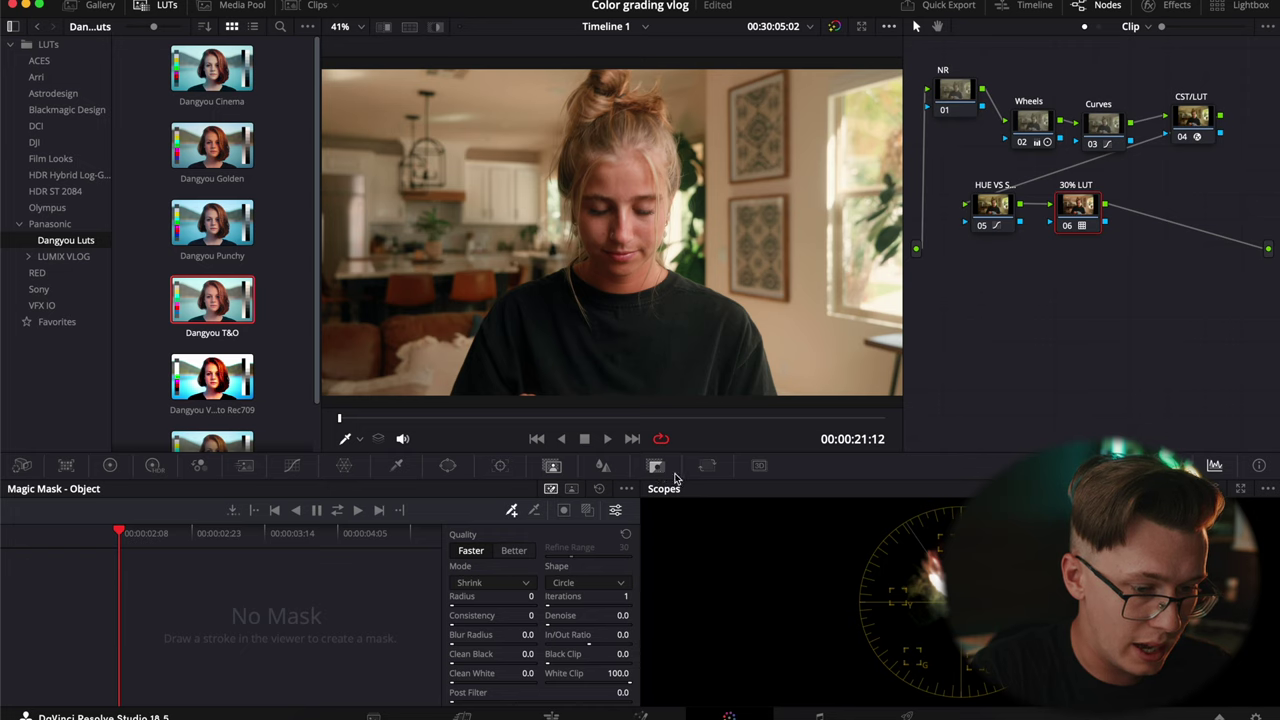
click(655, 466)
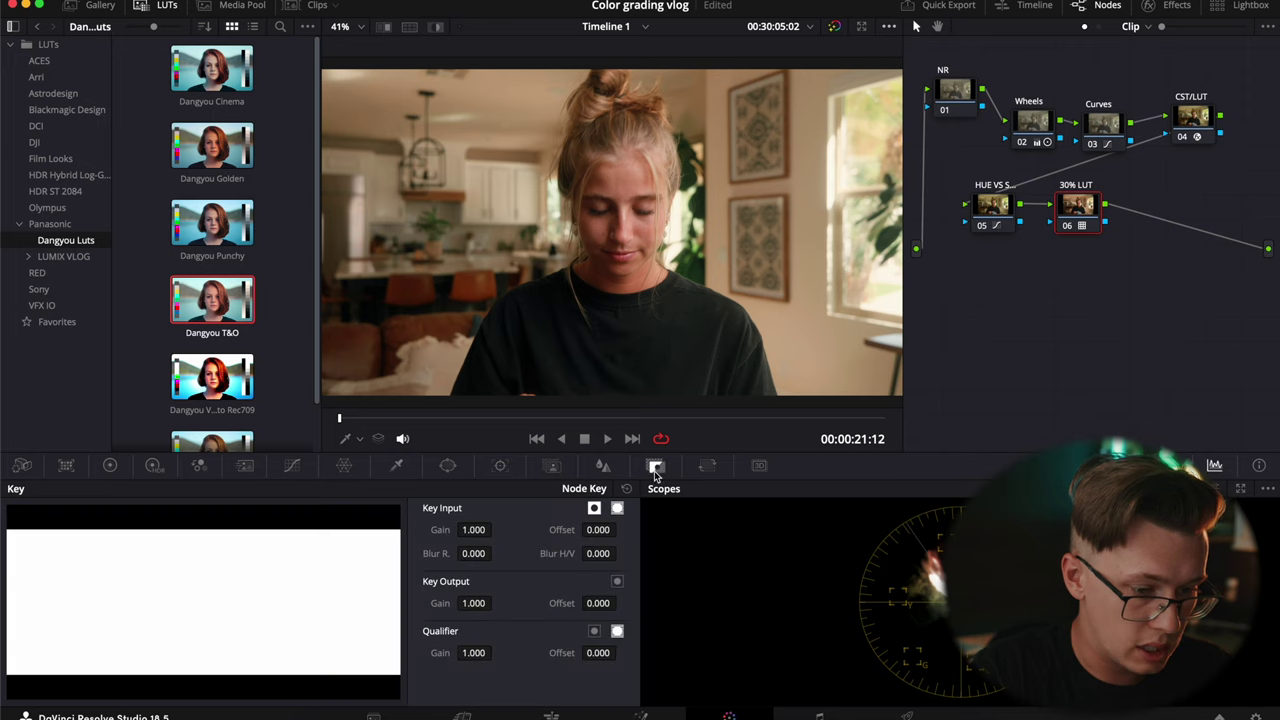
click(473, 603)
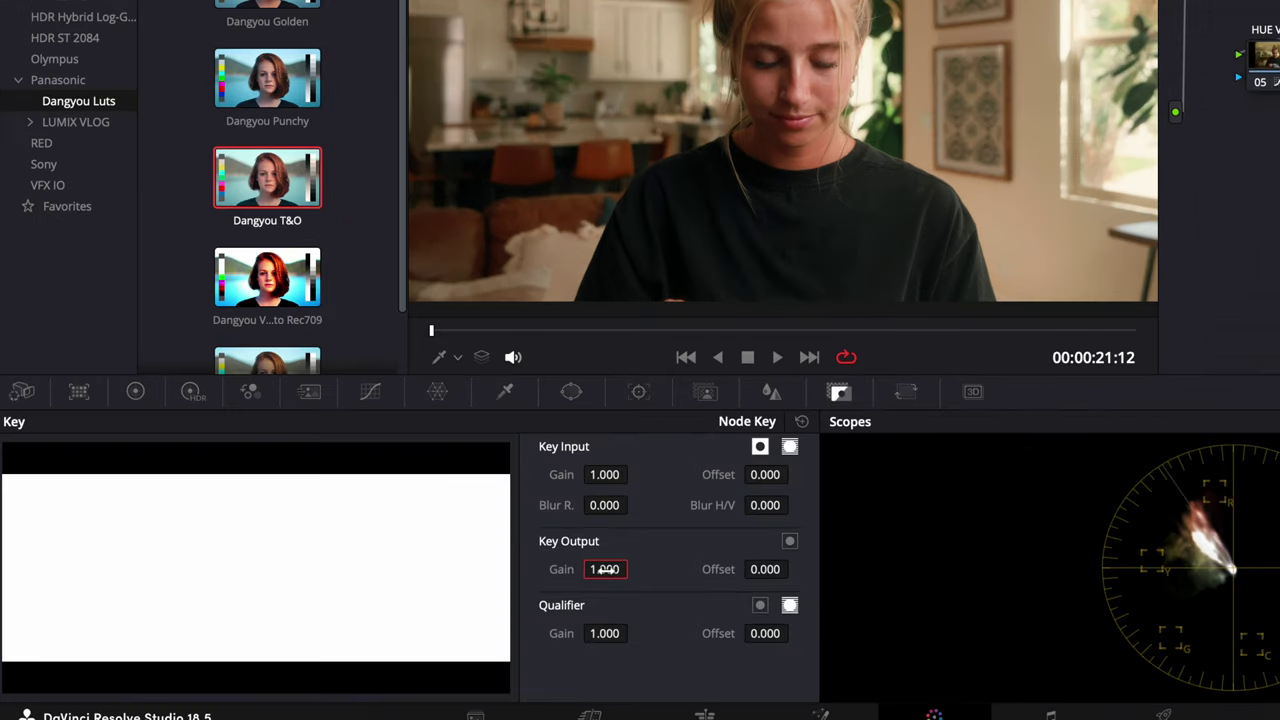
key(BackSpace)
text(0.25)
key(Return)
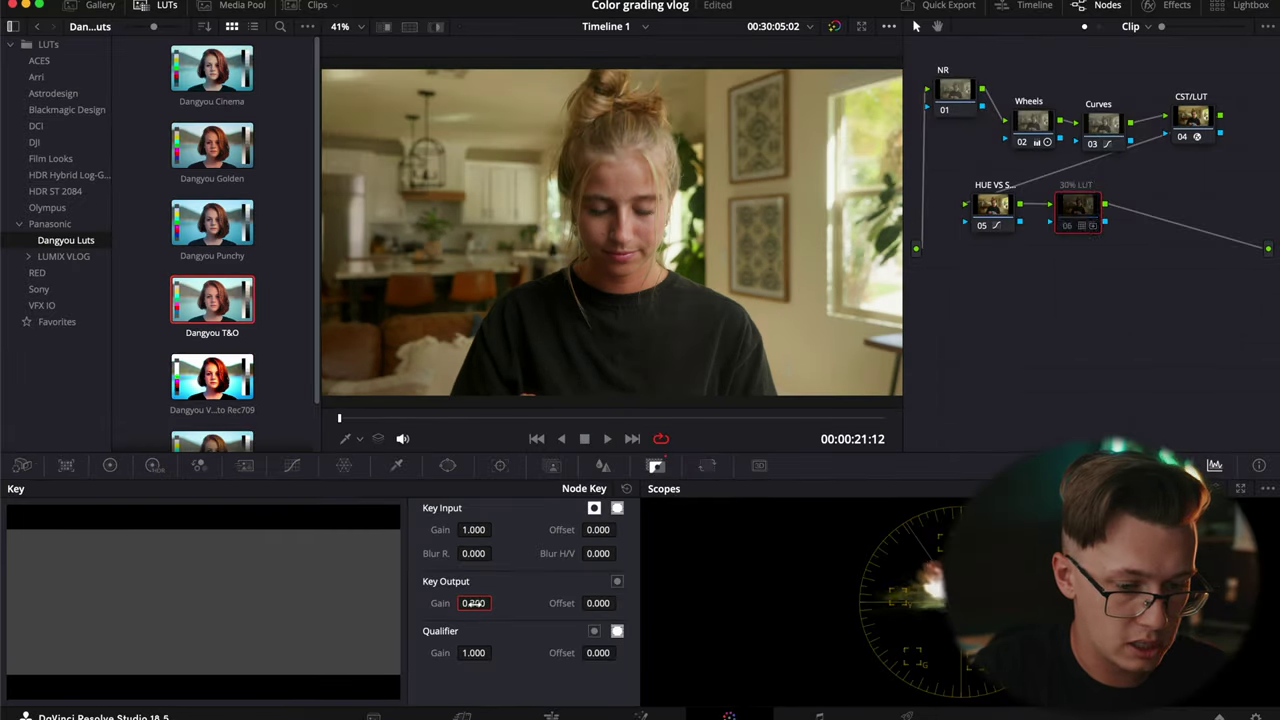
text(0.3)
key(Return)
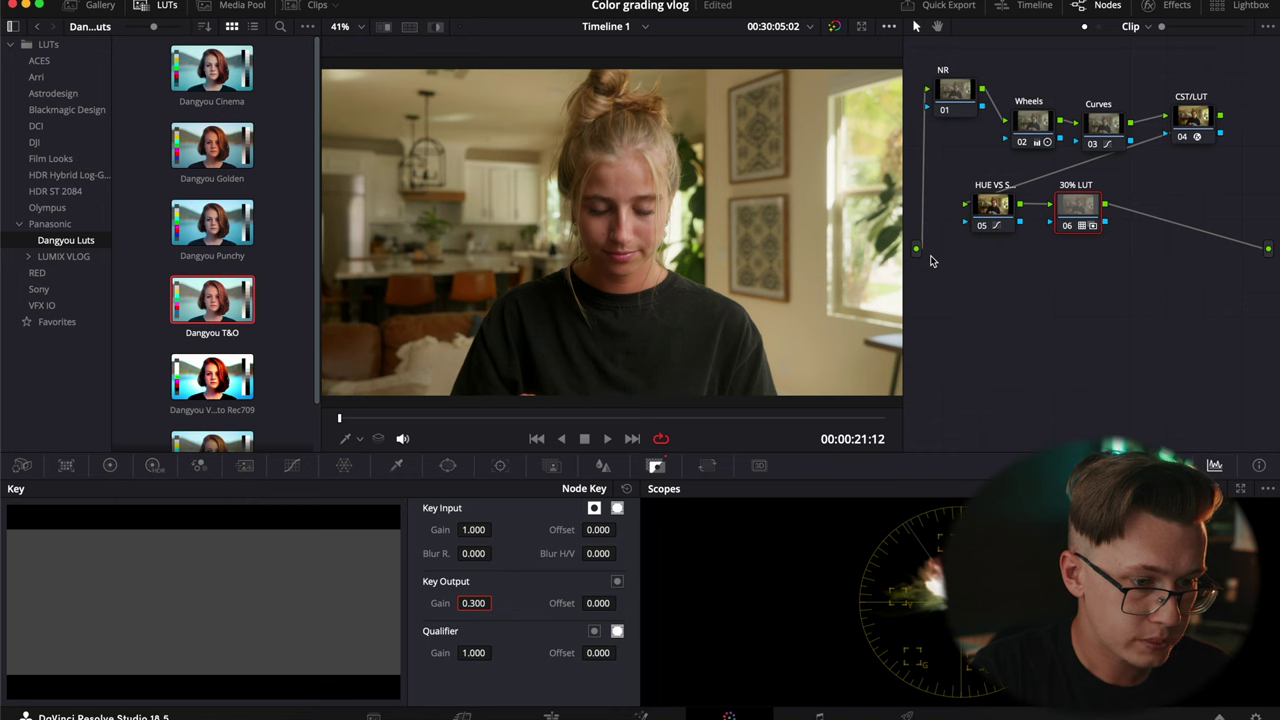
- Disable nodes 02 to 06, and re-enable only the CST/LUT node to view its Rec.709 conversion
drag(1030, 88, 1257, 277)
key(ctrl+d)
click(1003, 207)
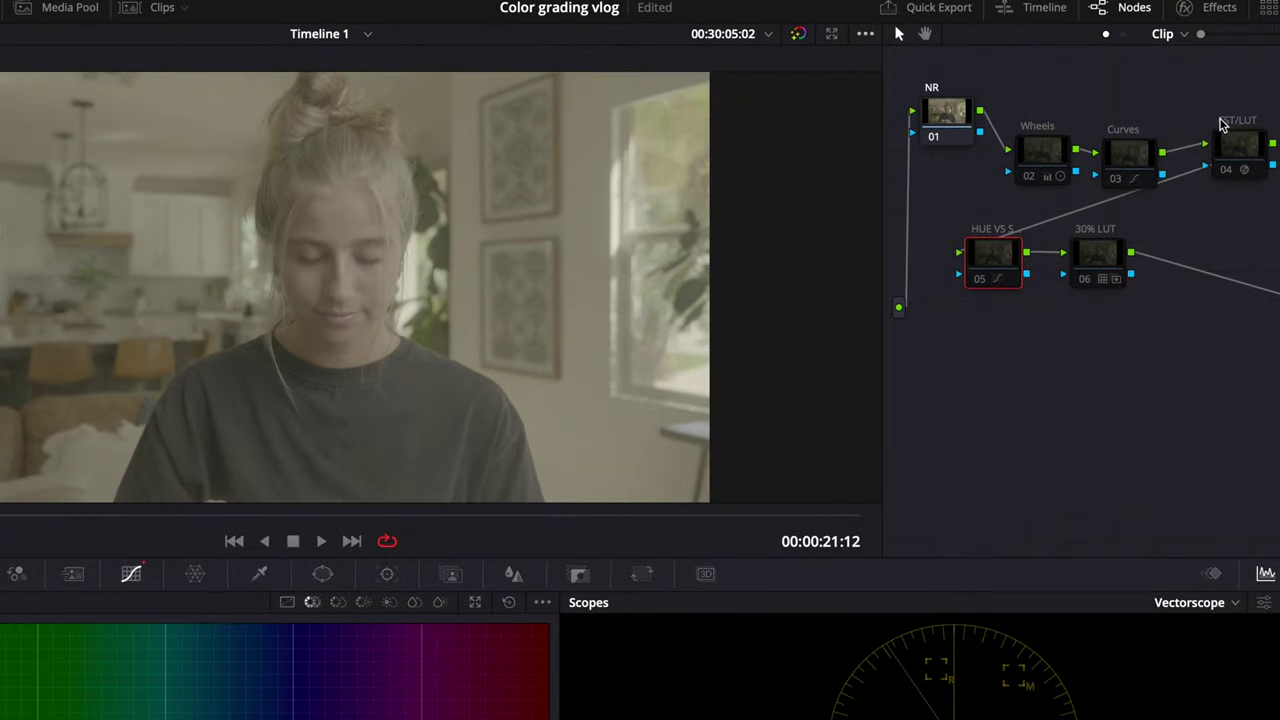
click(1244, 162)
key(ctrl+d)
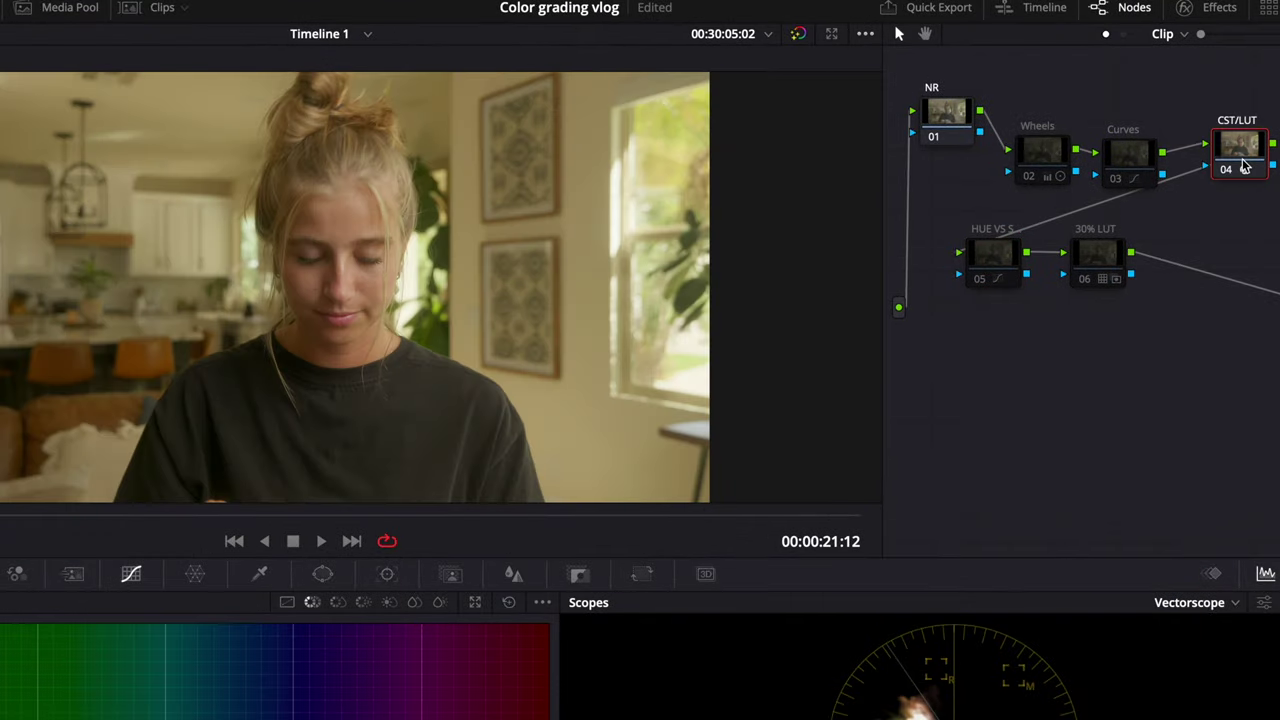
- Re-enable the Wheels node and the Curves node one after the other to view each one's contribution
click(1036, 157)
key(ctrl+d)
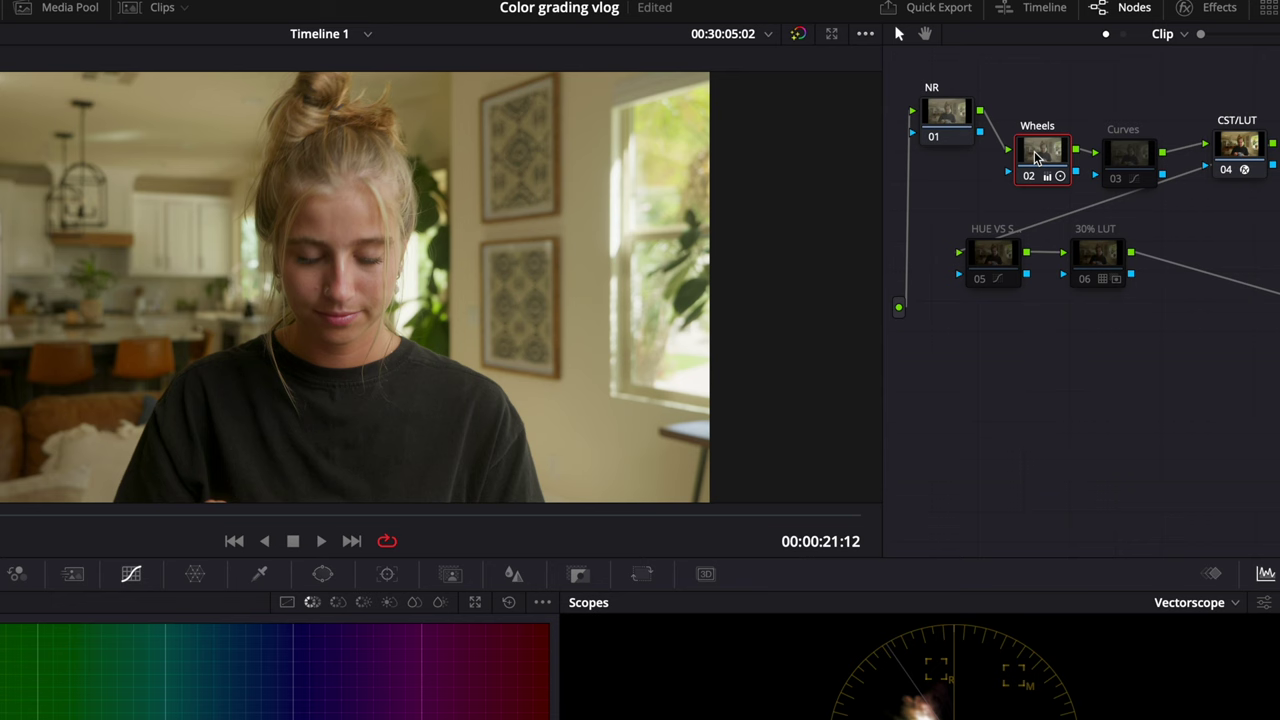
click(1128, 160)
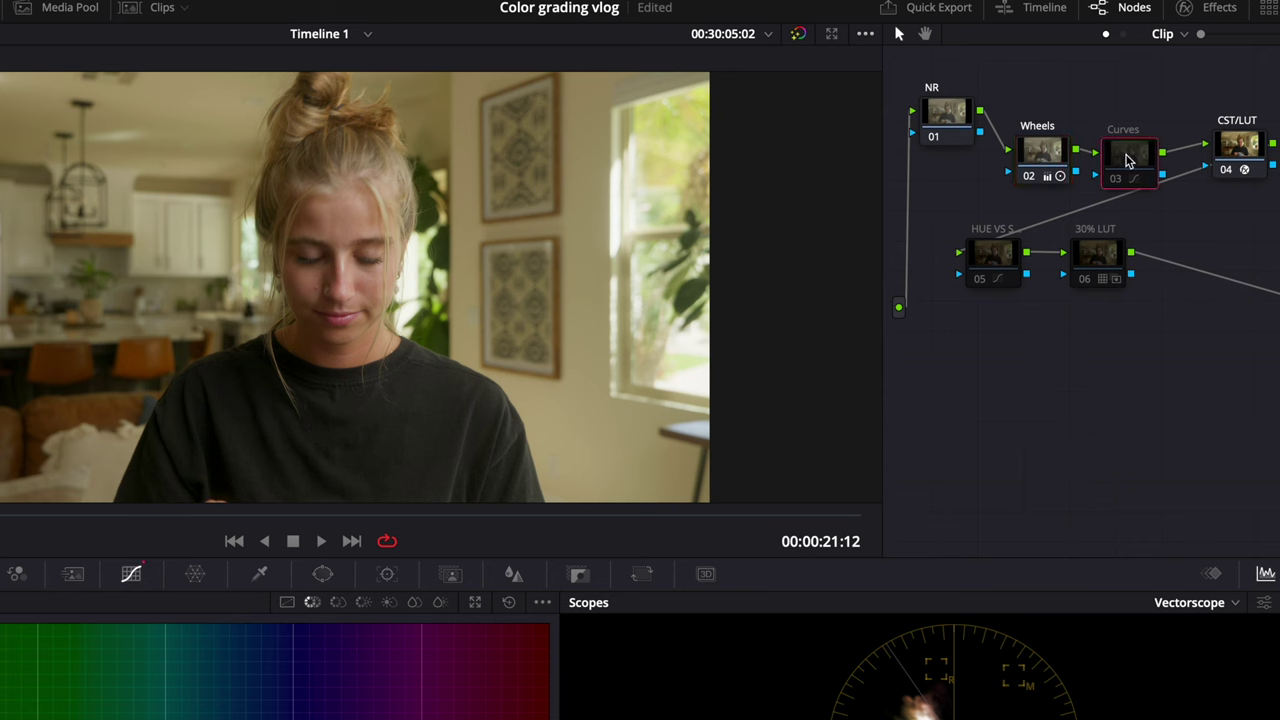
key(ctrl+d)
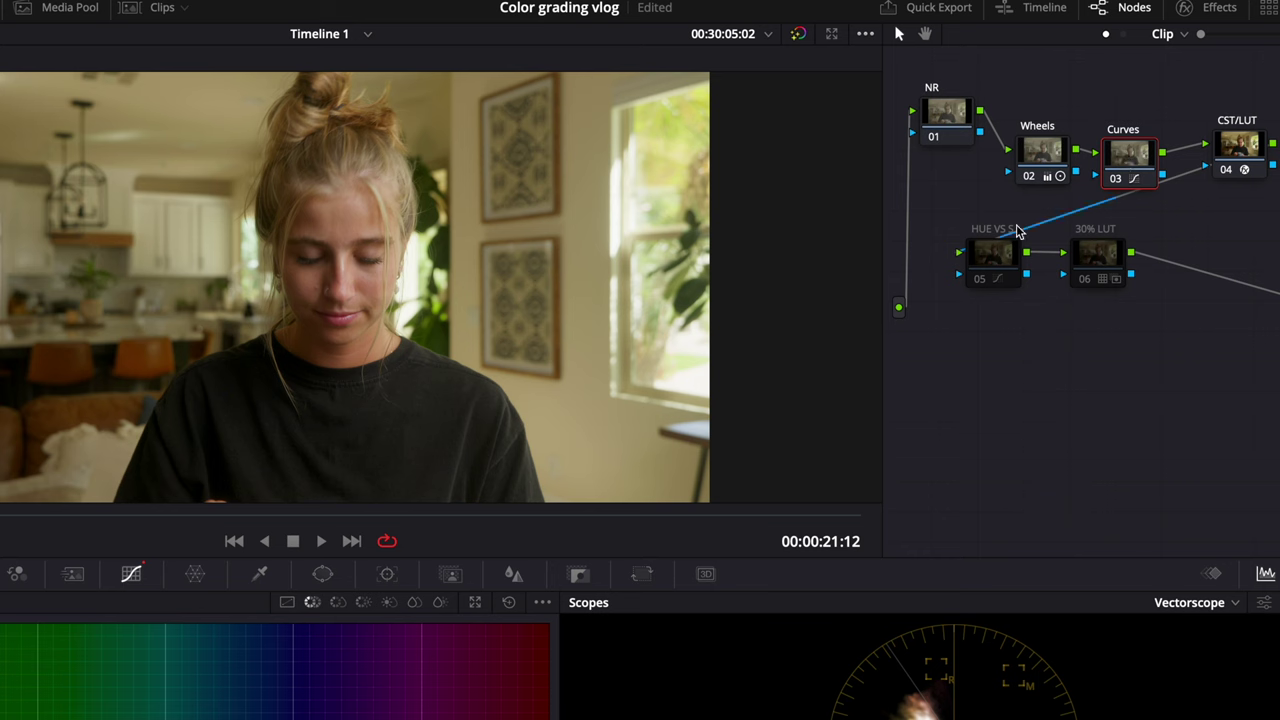
- Re-enable the Hue Vs node 05 and the 30% LUT node, and compare the full grade with the ungraded image
click(1002, 258)
key(ctrl+d)
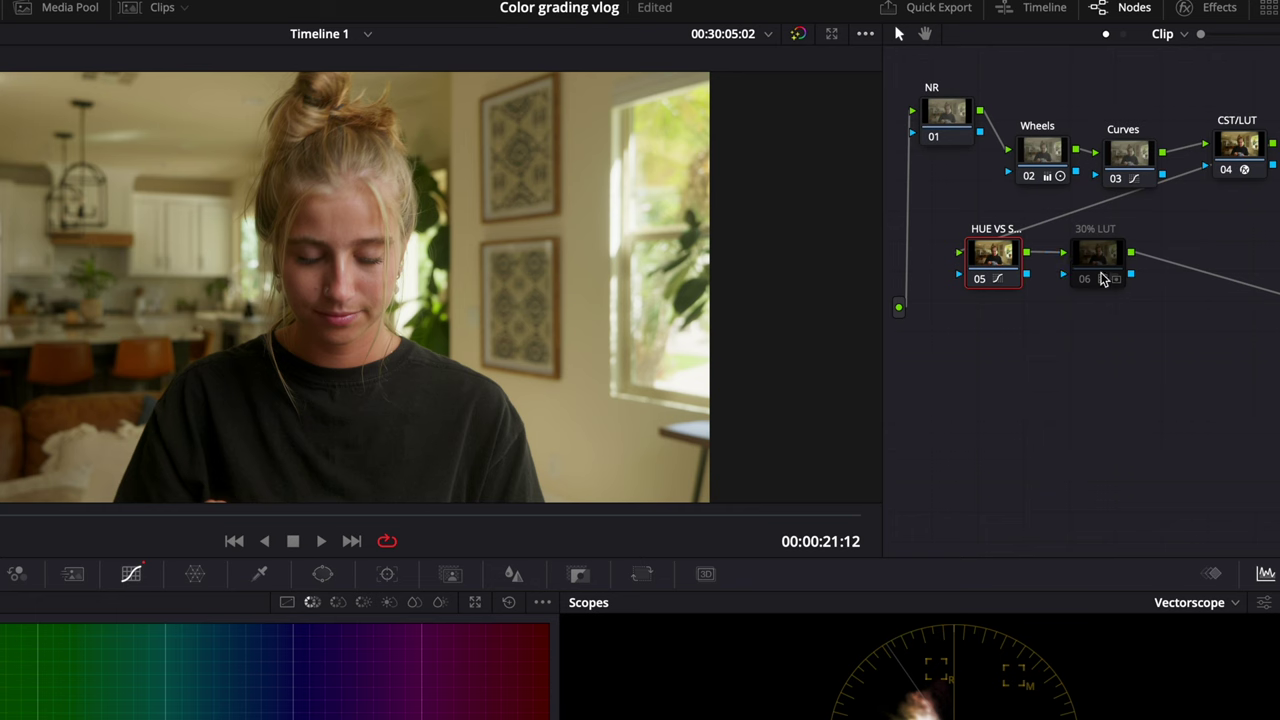
click(1106, 268)
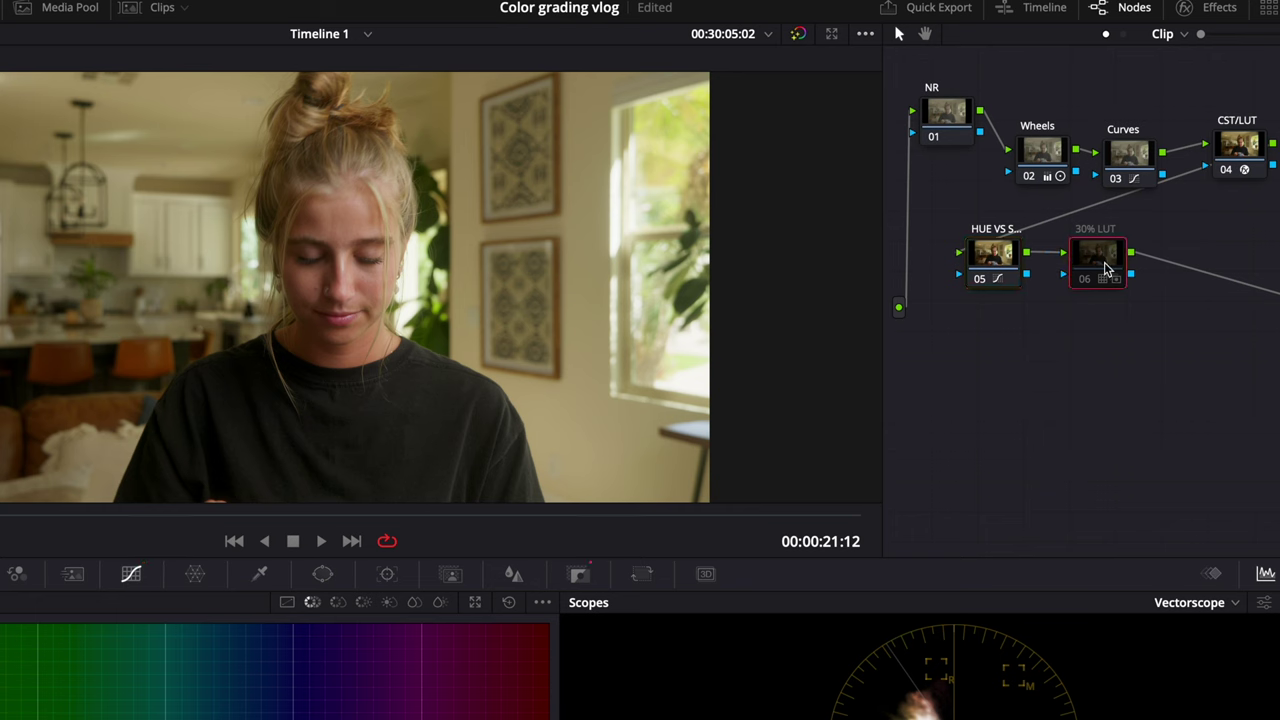
key(ctrl+d)
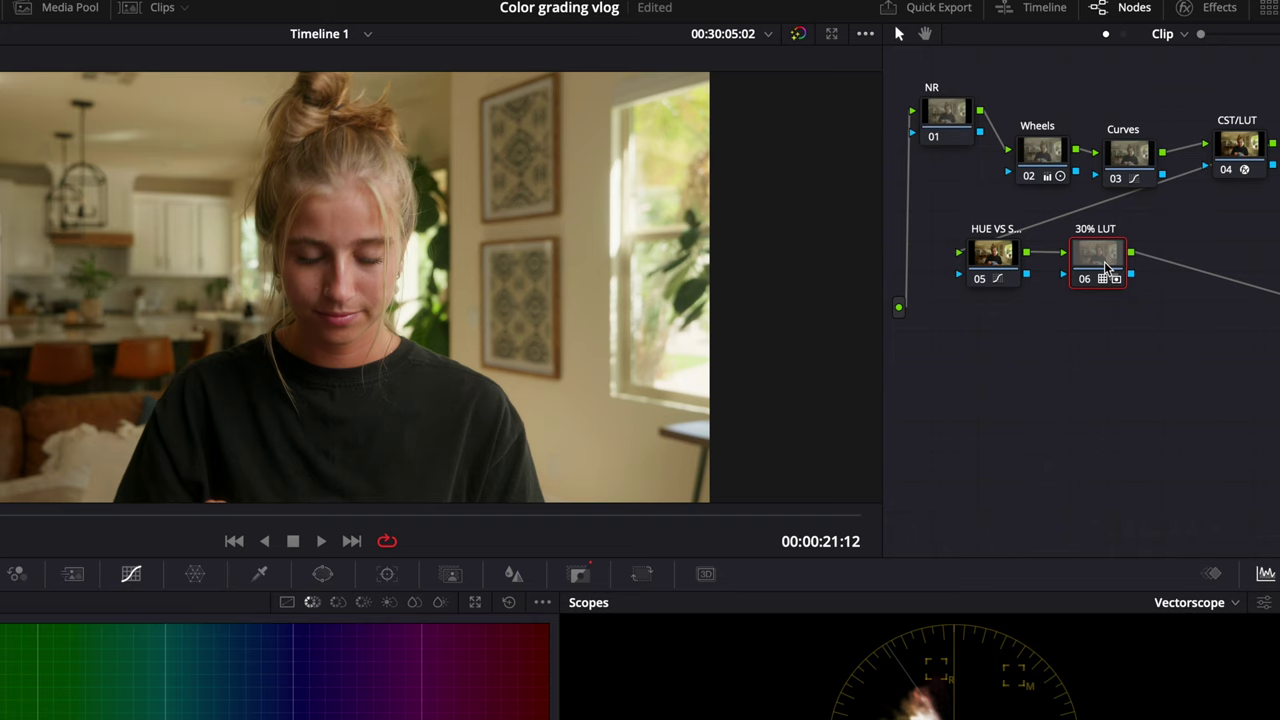
key(shift+d)
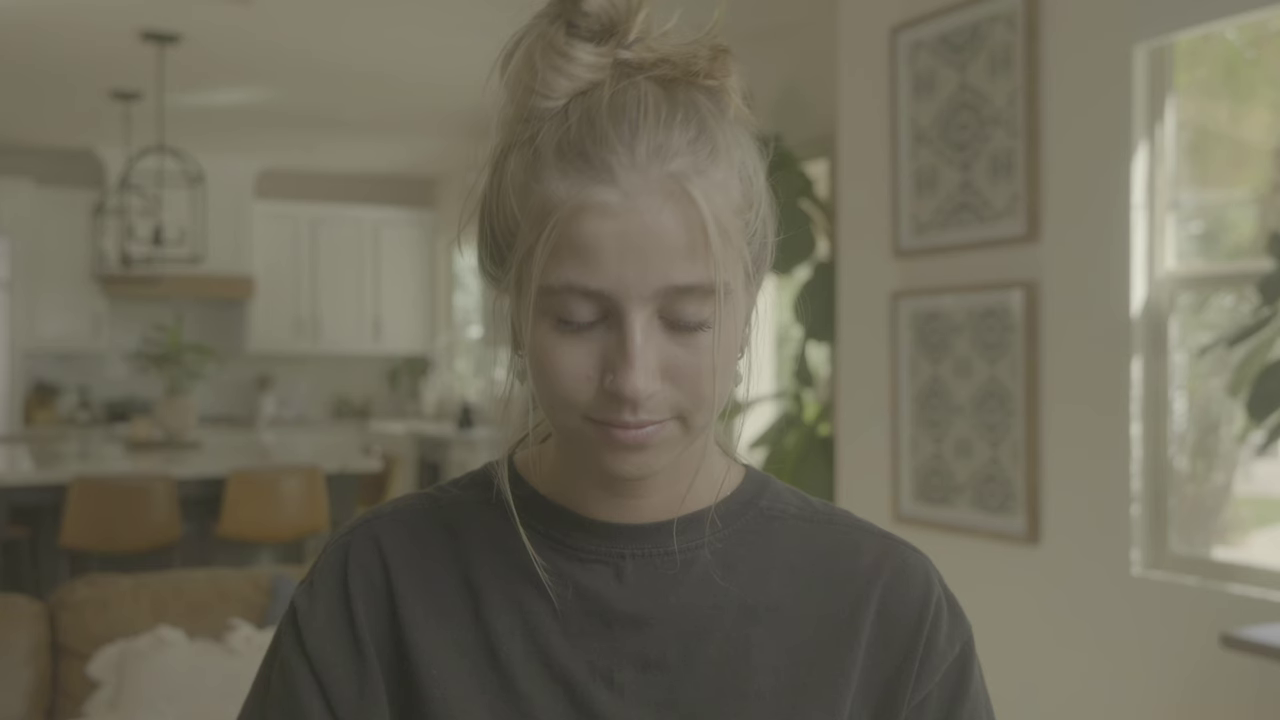
key(shift+d)
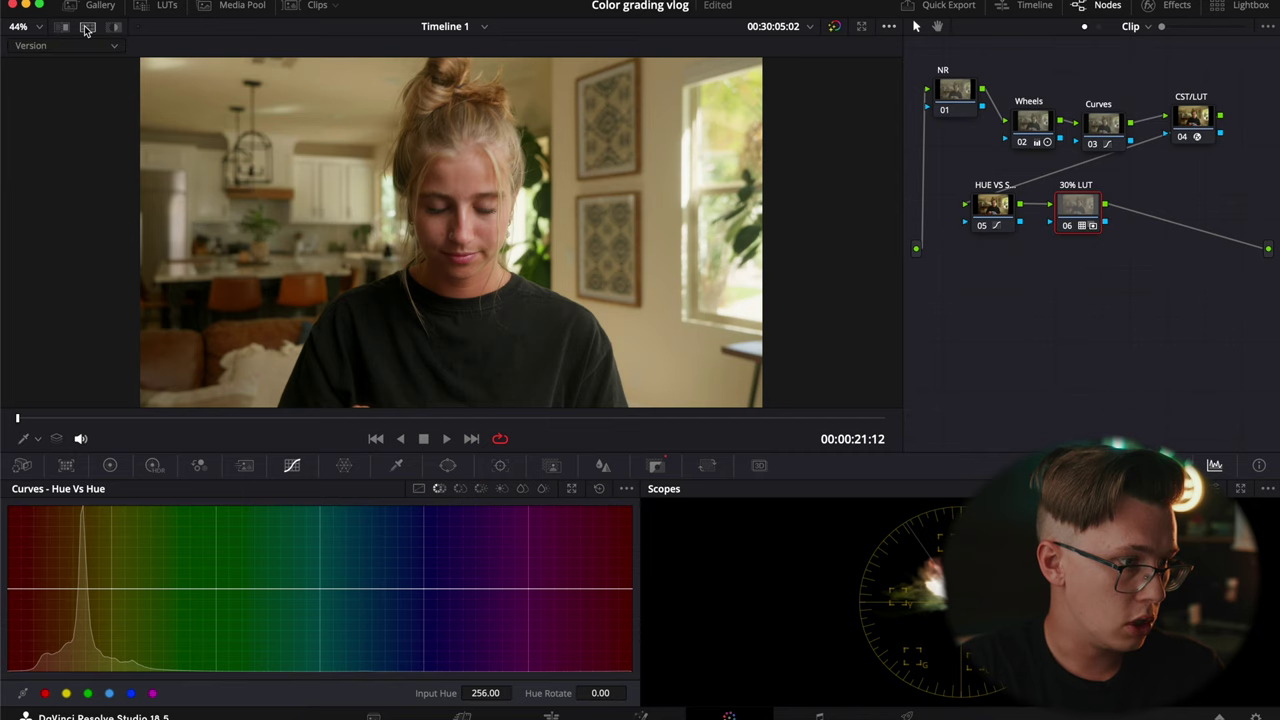
- On the ungraded version of the clip, clear the CST/LUT node and move the NR node above the Wheels node
click(86, 28)
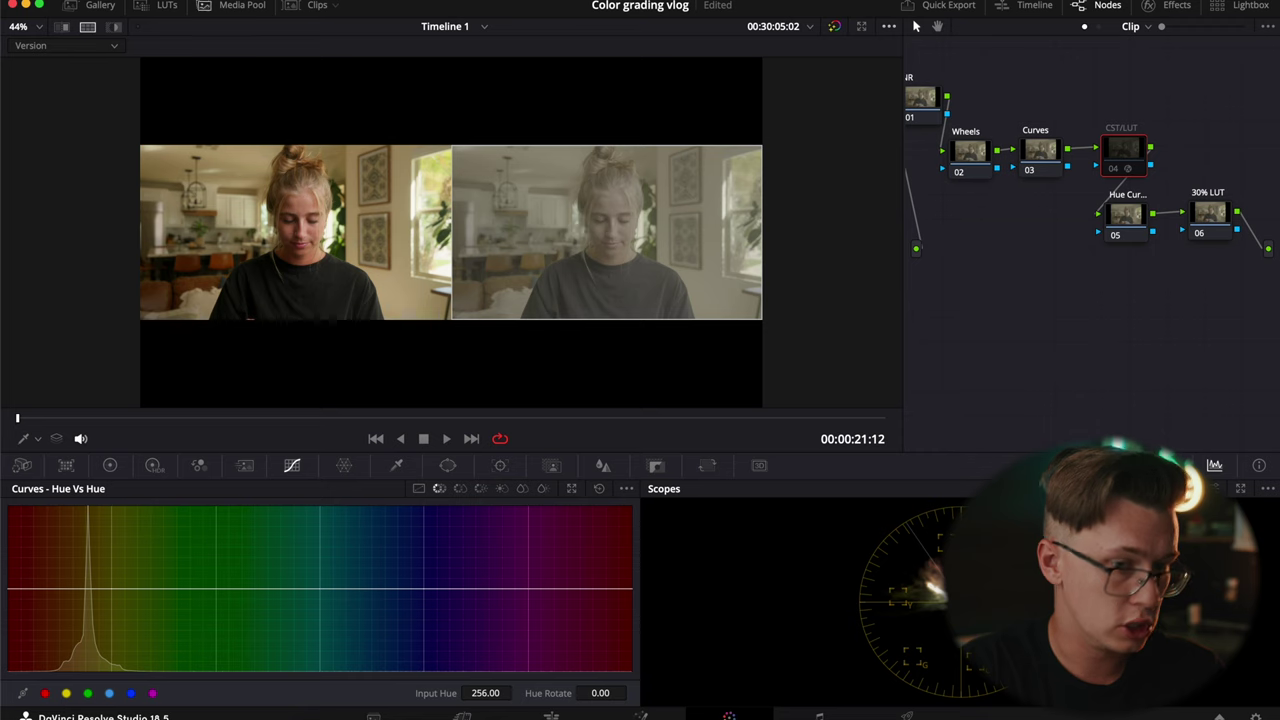
click(88, 28)
click(1128, 143)
right_click(1128, 145)
key(Escape)
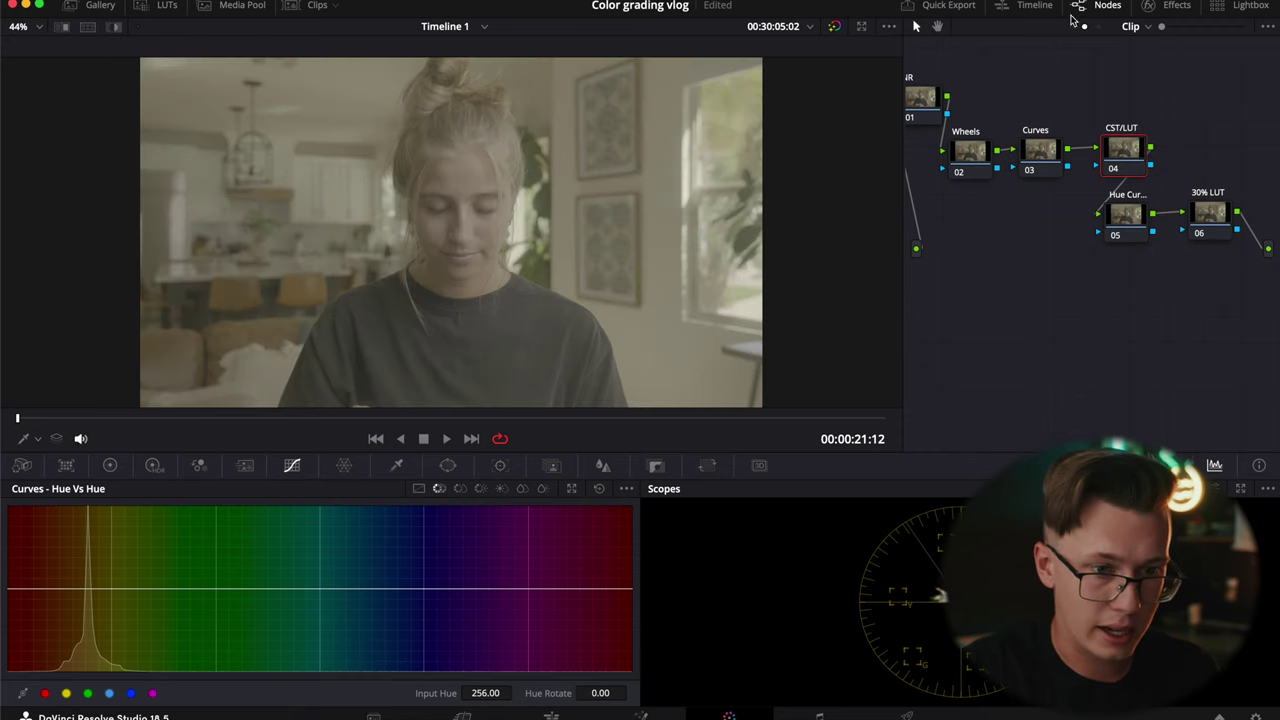
drag(925, 87, 978, 67)
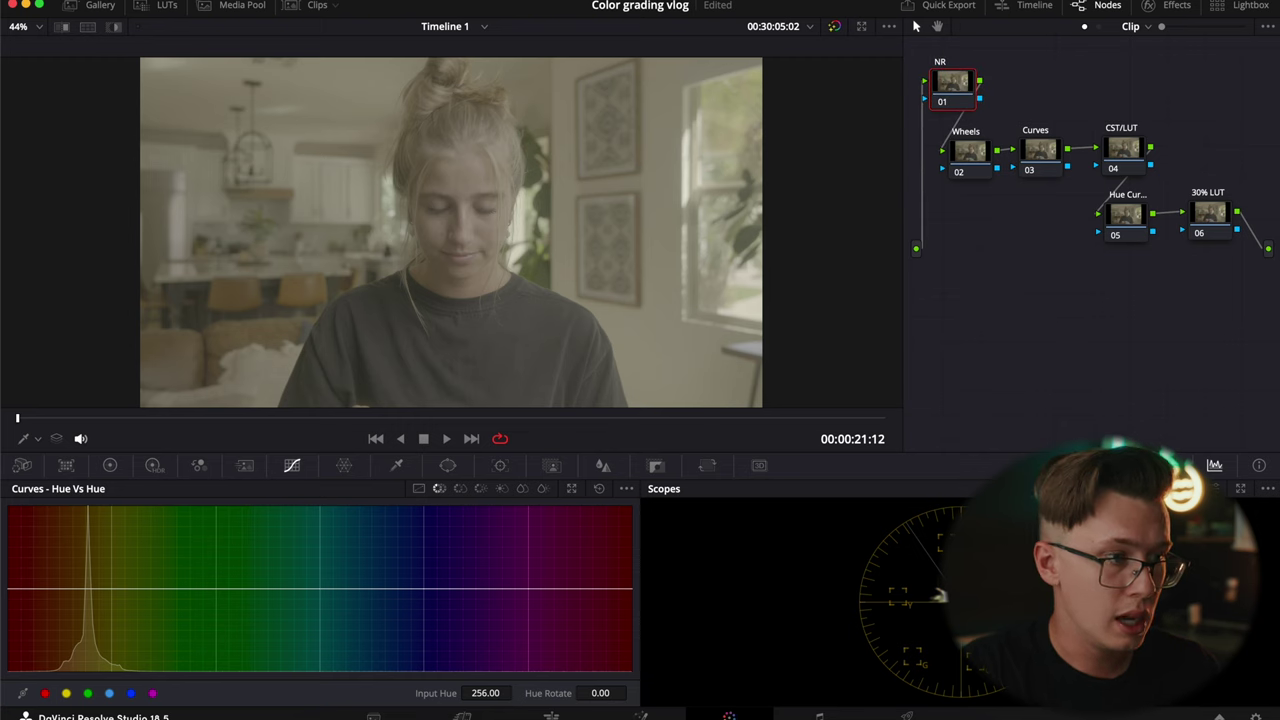
- Apply the EastmanRM V-Log LUT from the standard LUMIX VLOG folder to the CST/LUT node
click(160, 5)
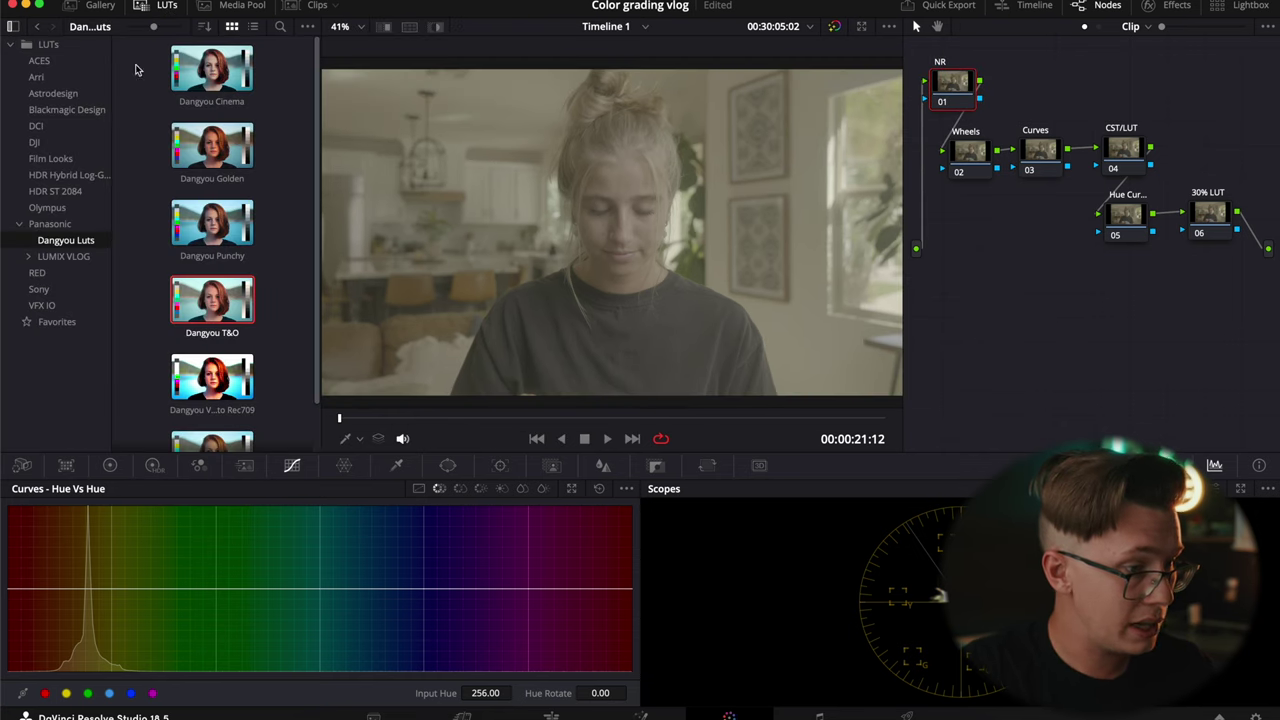
click(28, 256)
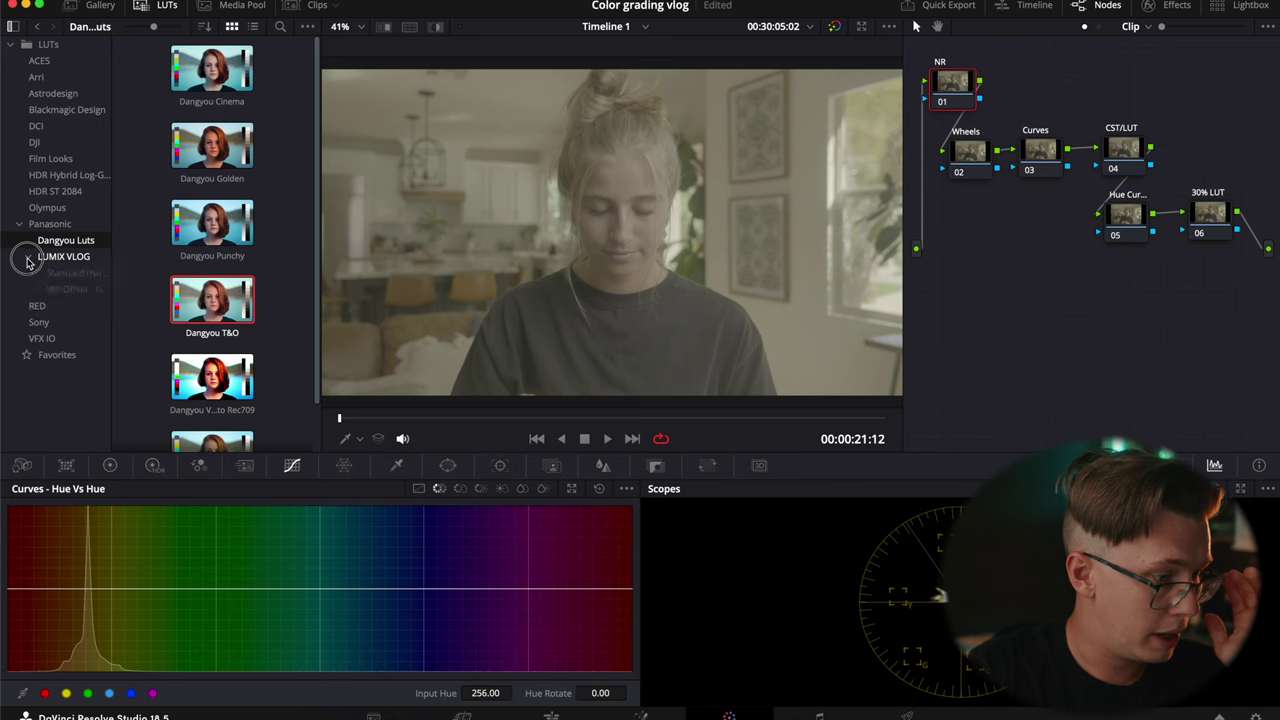
click(70, 272)
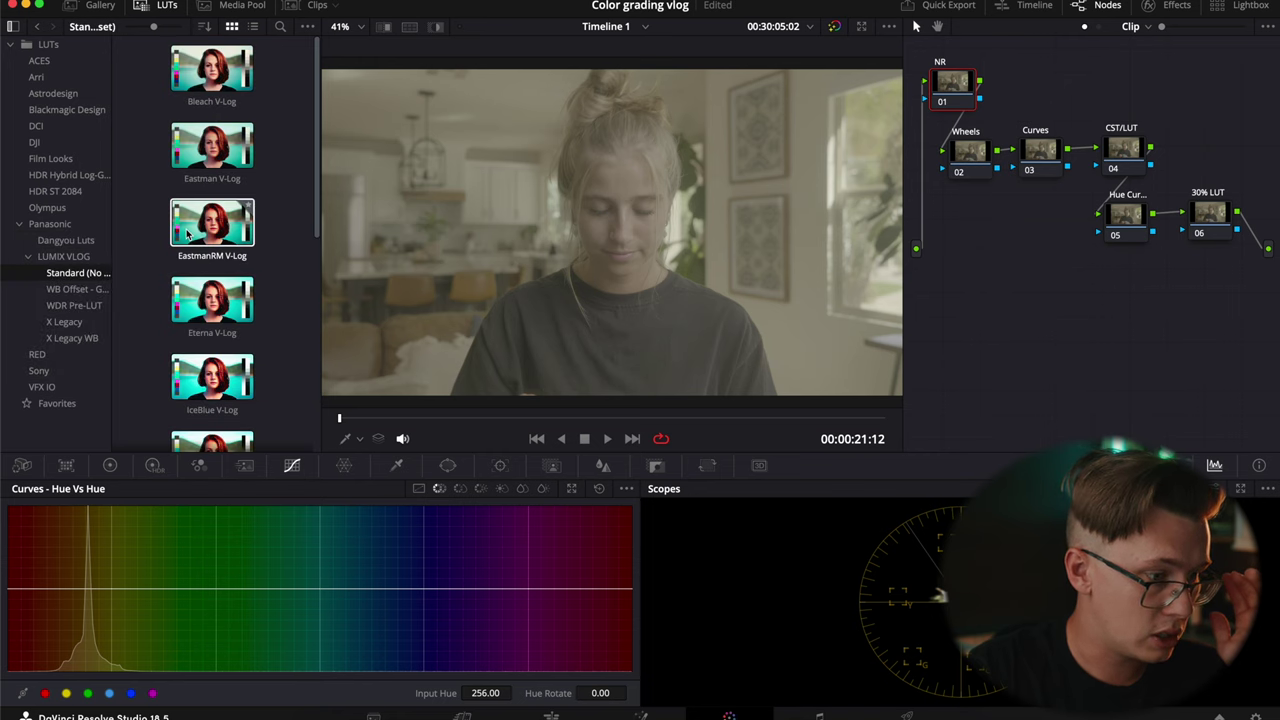
drag(186, 233, 1123, 150)
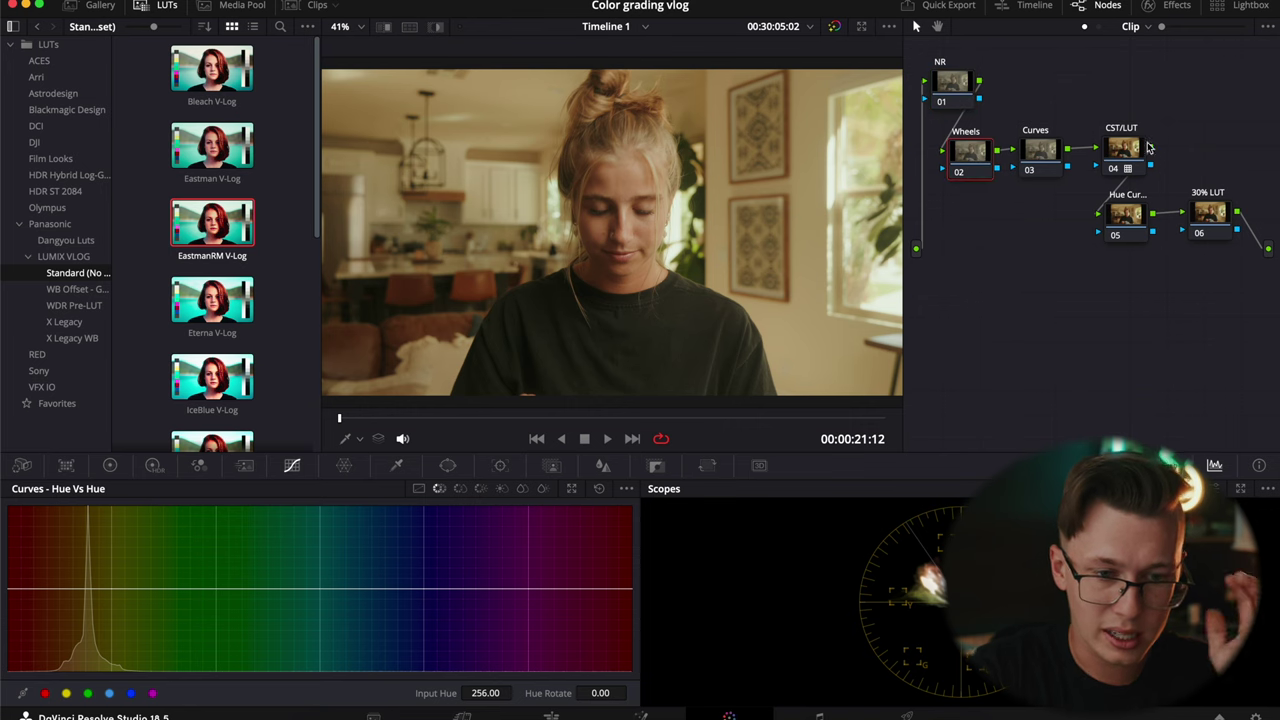
- On the Wheels node, set the primaries' Temp to -300 and Tint to 9.00
click(110, 467)
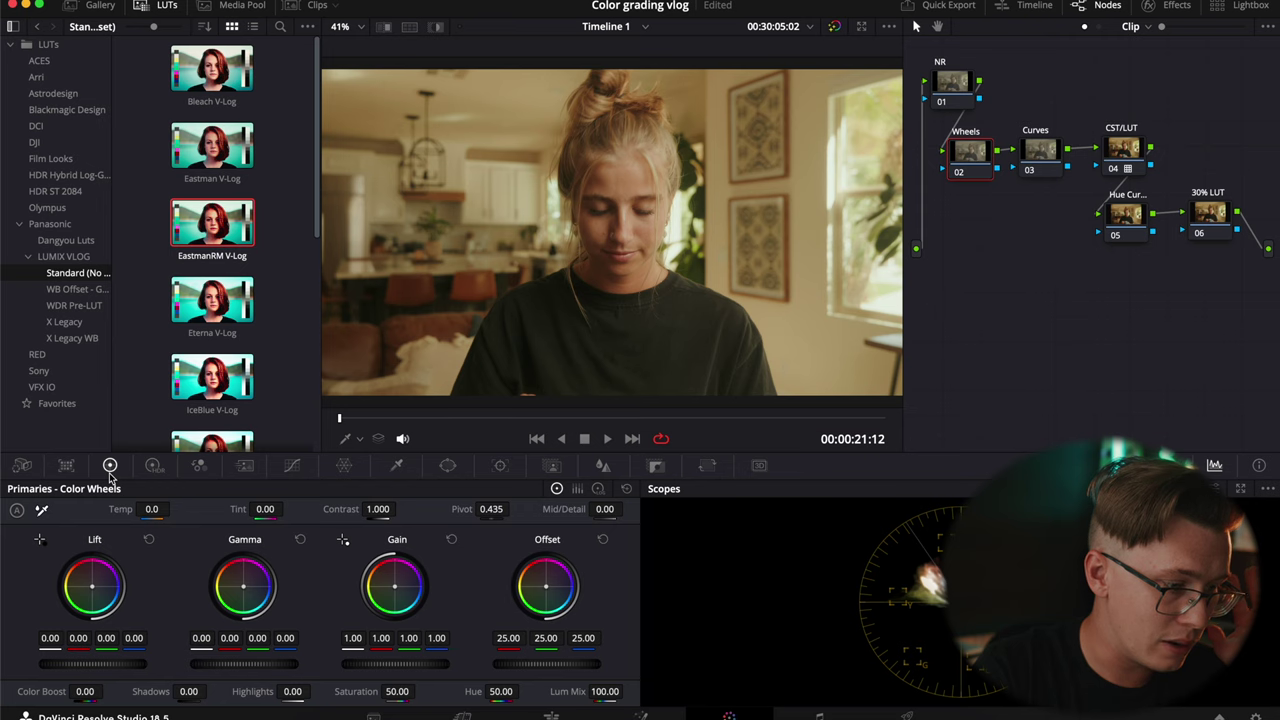
click(160, 6)
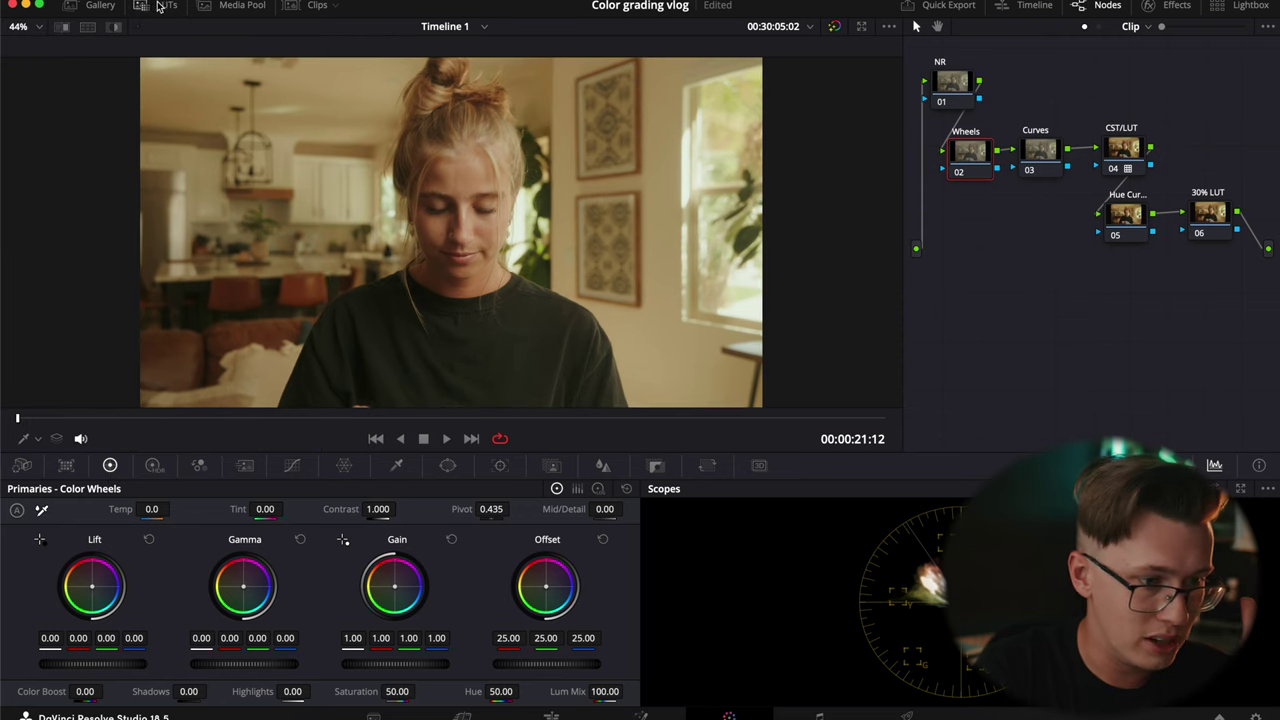
drag(146, 509, 120, 509)
drag(265, 509, 287, 510)
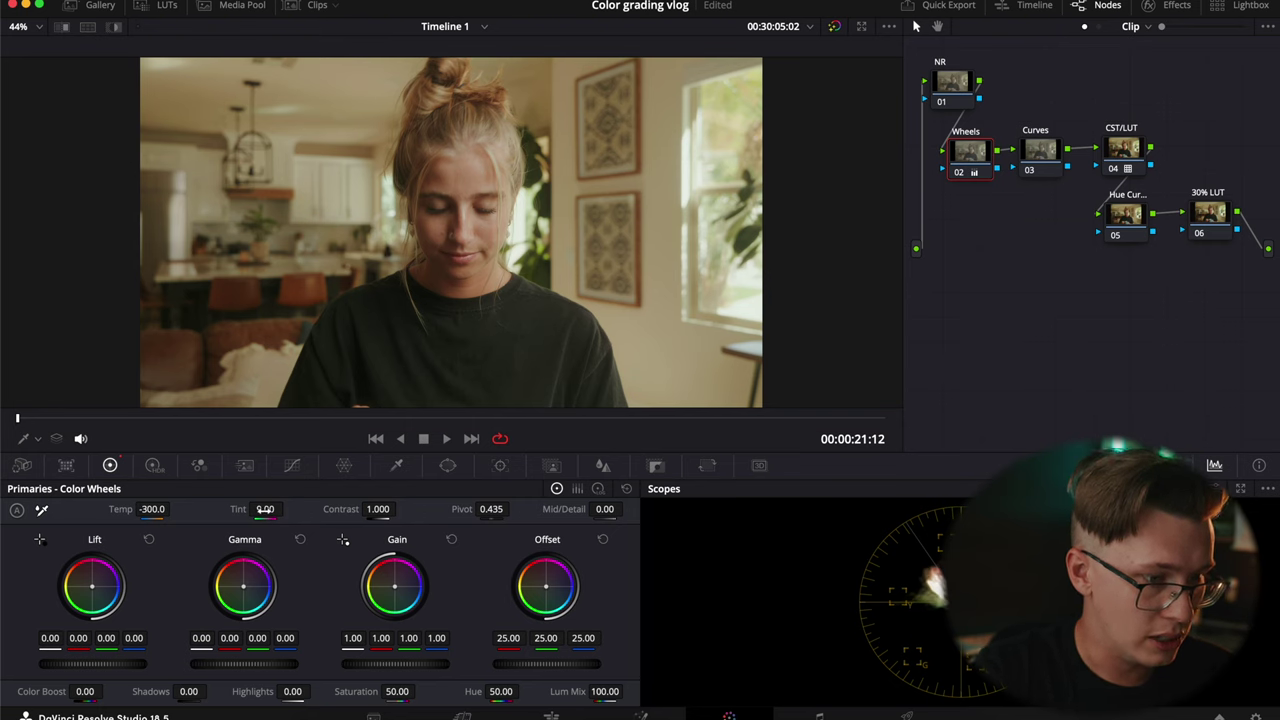
- Go to a frame midway through the clip and compare the image with and without the Wheels node
click(445, 420)
key(ctrl+d)
key(ctrl+d)
key(ctrl+d)
key(ctrl+d)
key(ctrl+d)
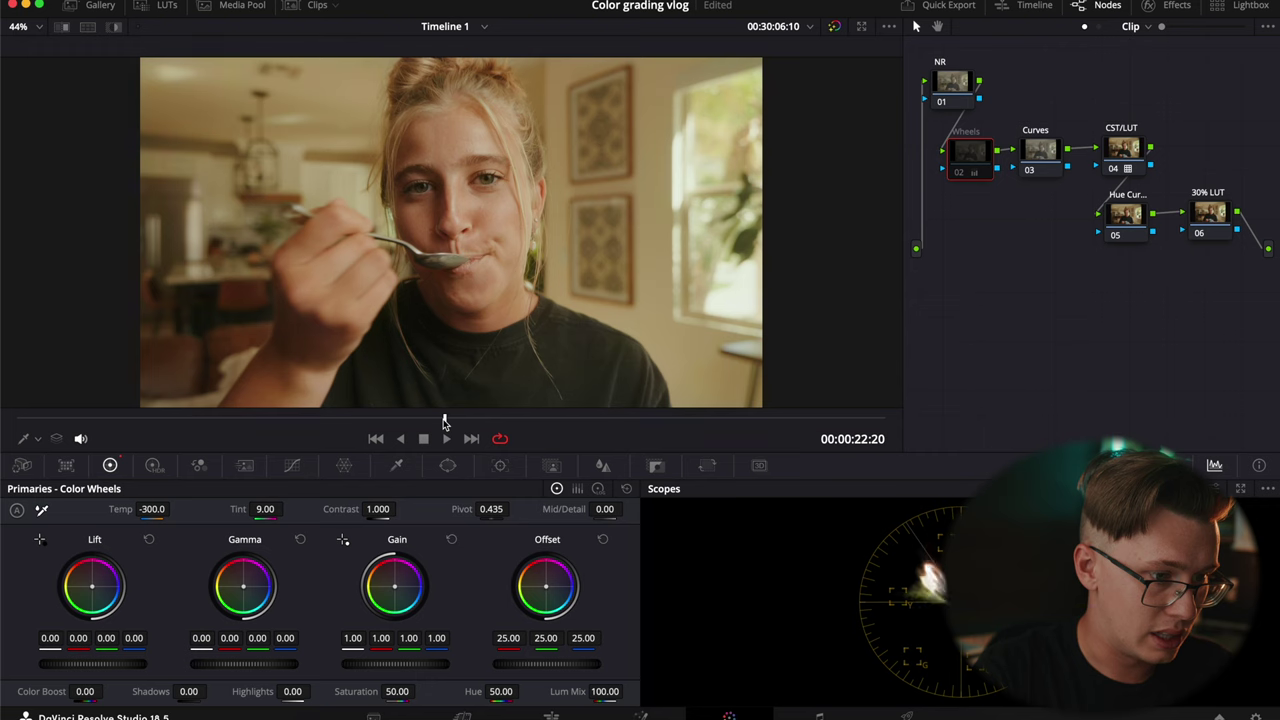
key(ctrl+d)
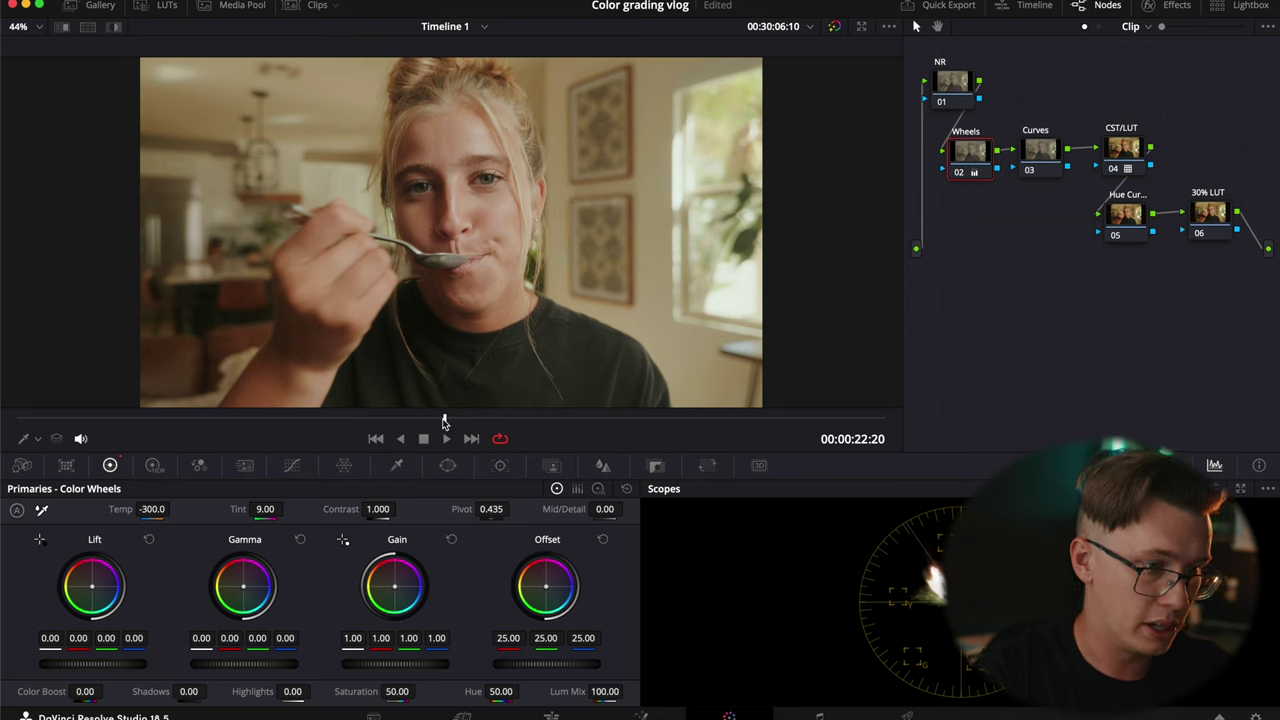
- Fine-tune the Wheels node with Temp -440, Contrast 1.086 and Gain 0.99, and check it on an earlier frame
drag(155, 510, 146, 509)
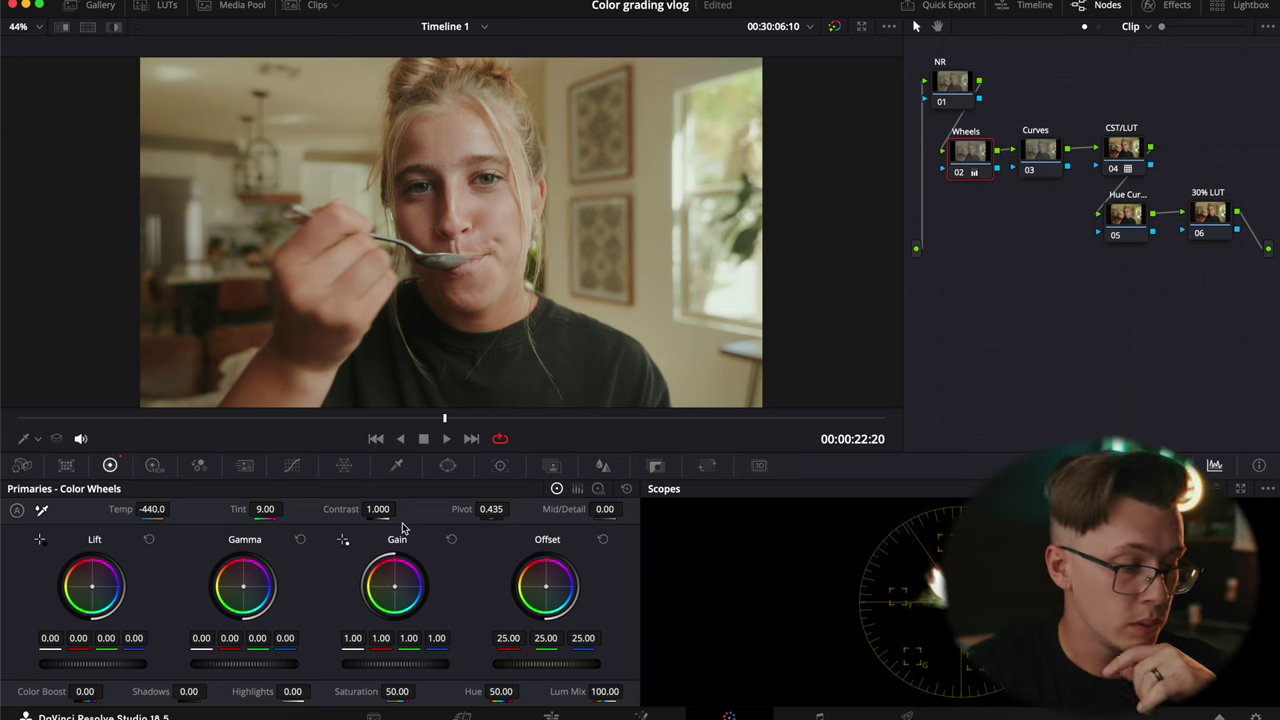
drag(383, 512, 412, 510)
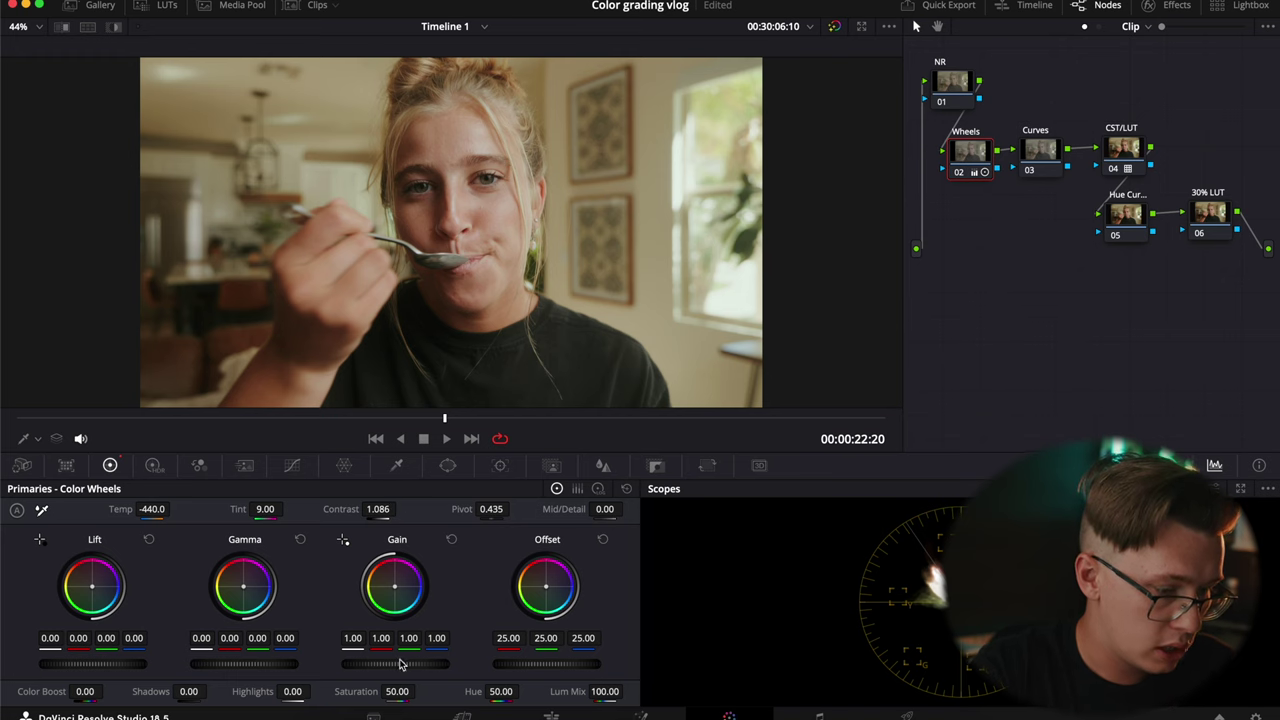
mouse_move(397, 665)
mouse_down()
mouse_move(414, 664)
mouse_move(400, 668)
mouse_up()
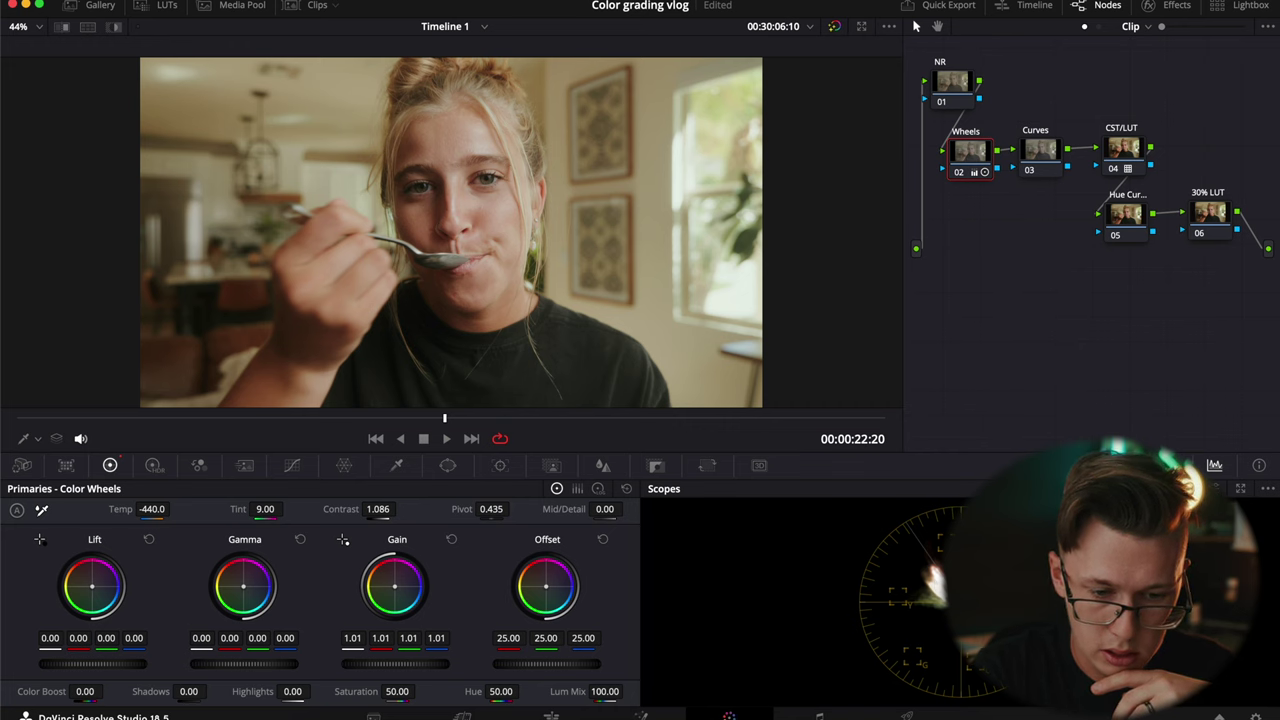
drag(400, 668, 390, 668)
click(192, 418)
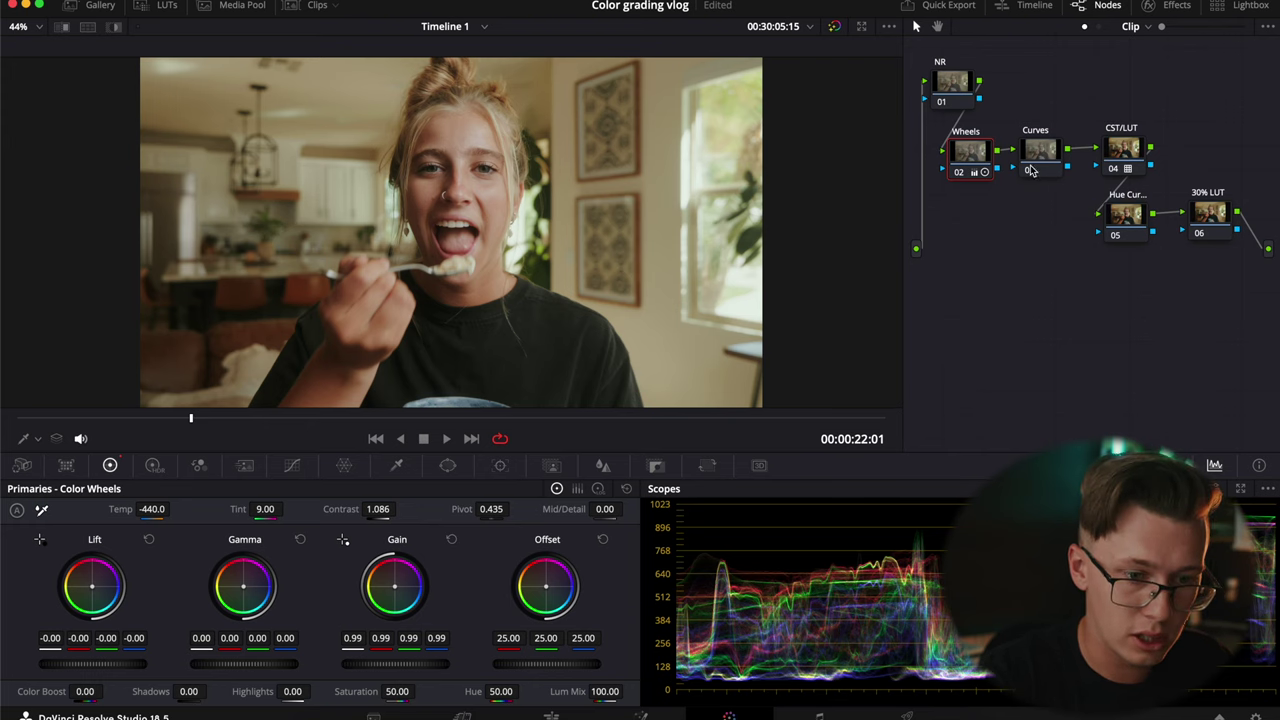
- On the Curves node, add a midtone and a shadow point to the custom curve and nudge the midtone point slightly down
click(1031, 170)
click(293, 466)
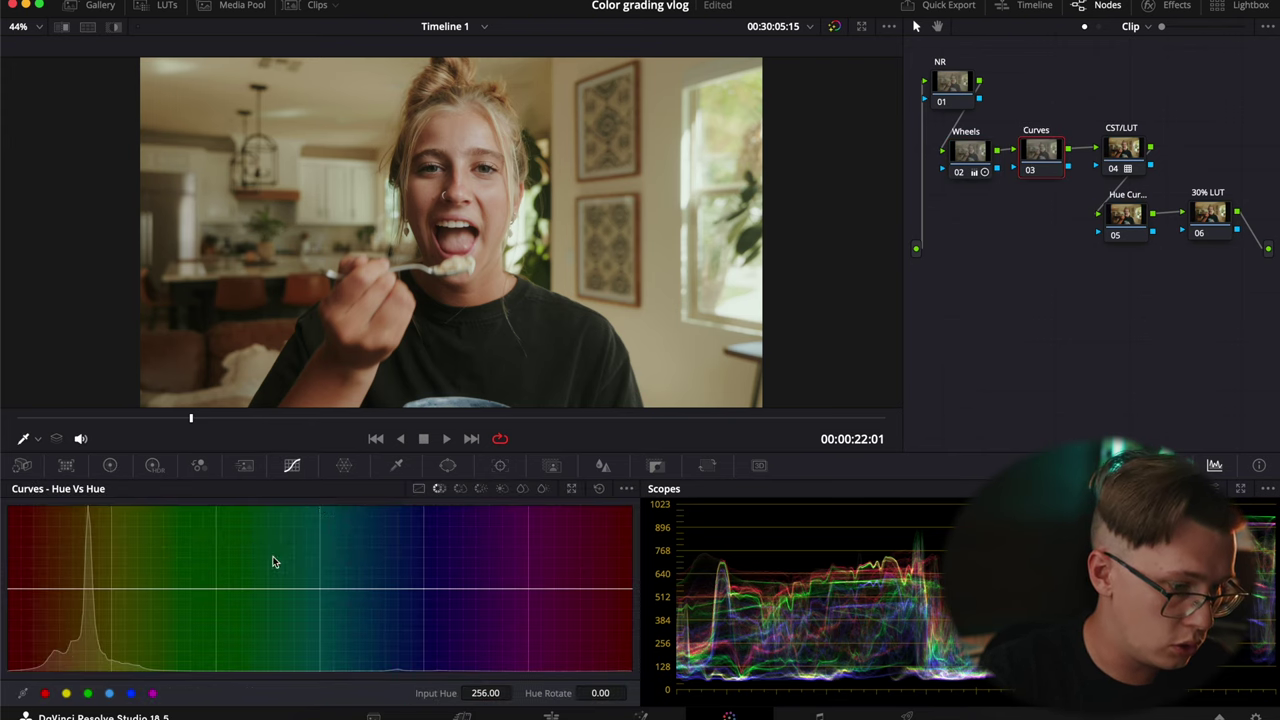
click(419, 489)
click(241, 599)
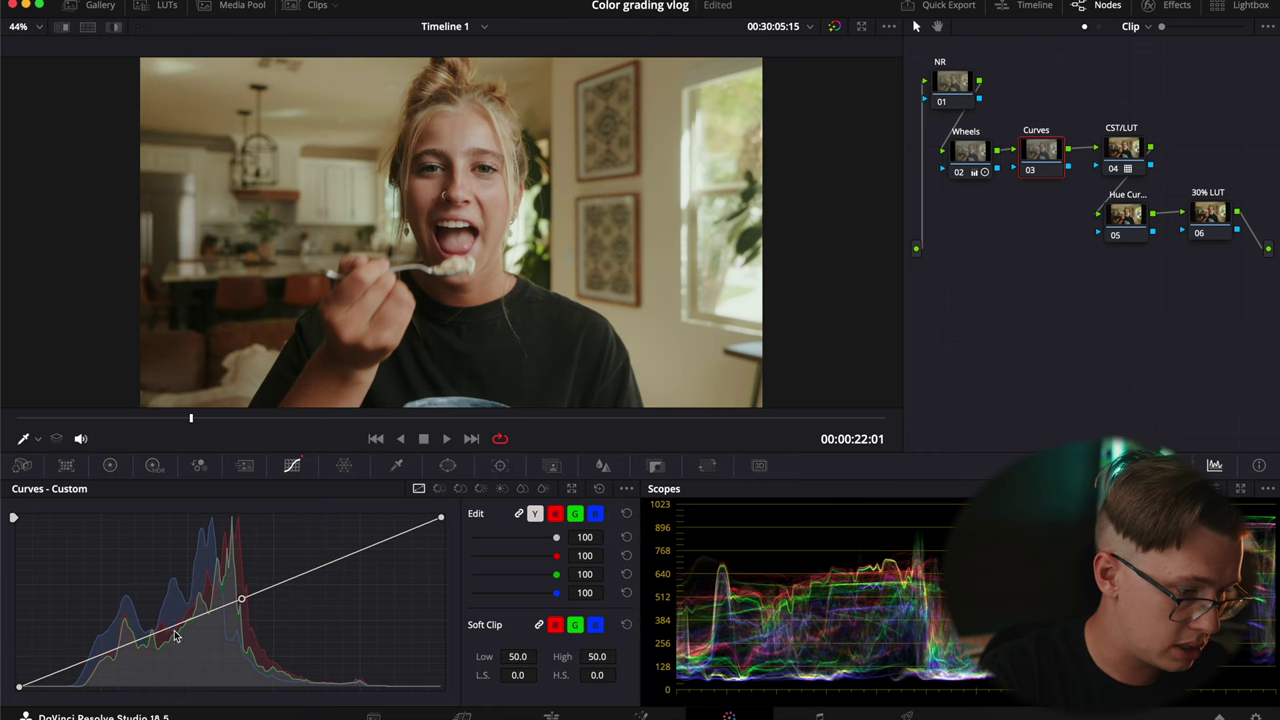
click(123, 650)
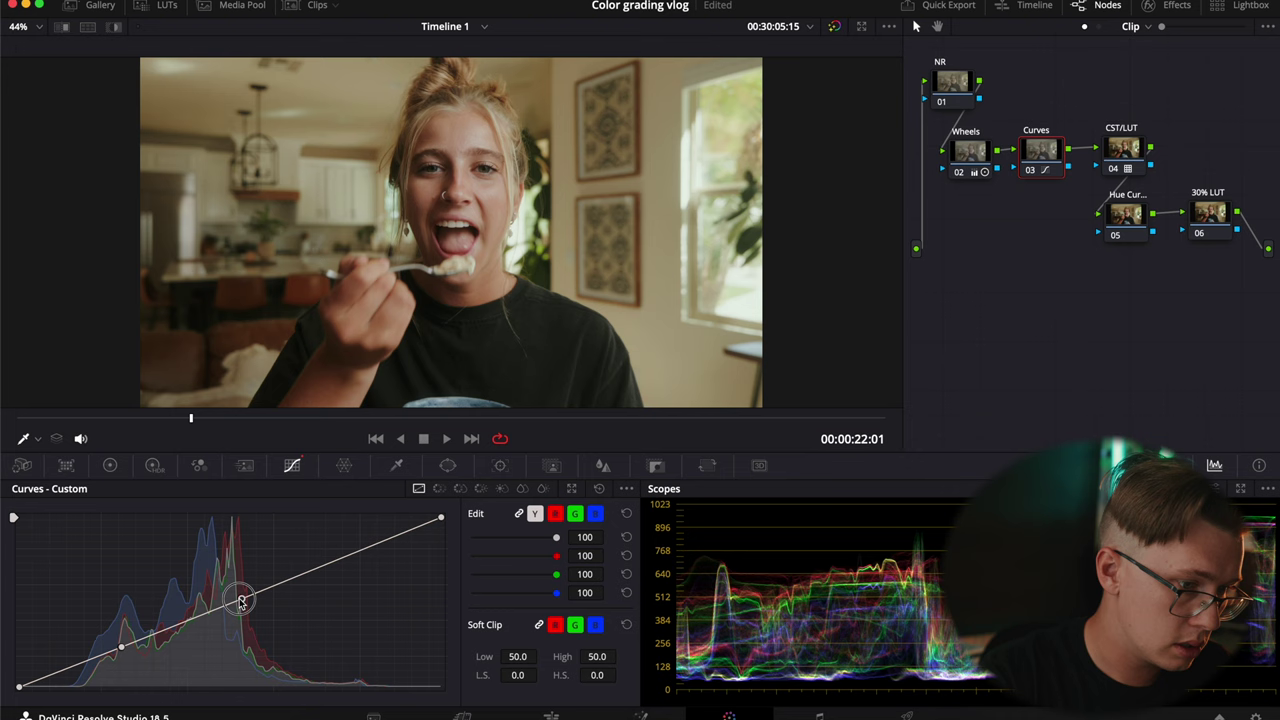
drag(241, 599, 234, 604)
- Compare the image with and without the Curves node's adjustment
key(ctrl+d)
key(ctrl+d)
key(ctrl+d)
key(ctrl+d)
key(ctrl+d)
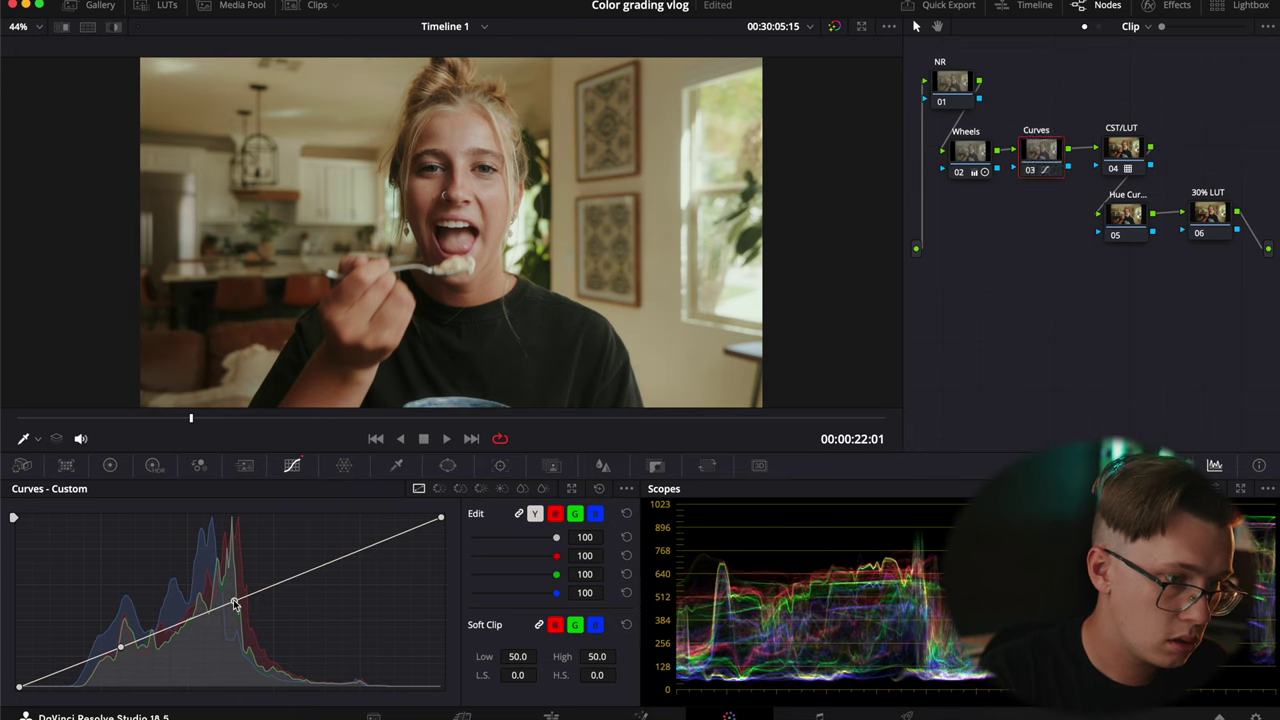
key(ctrl+d)
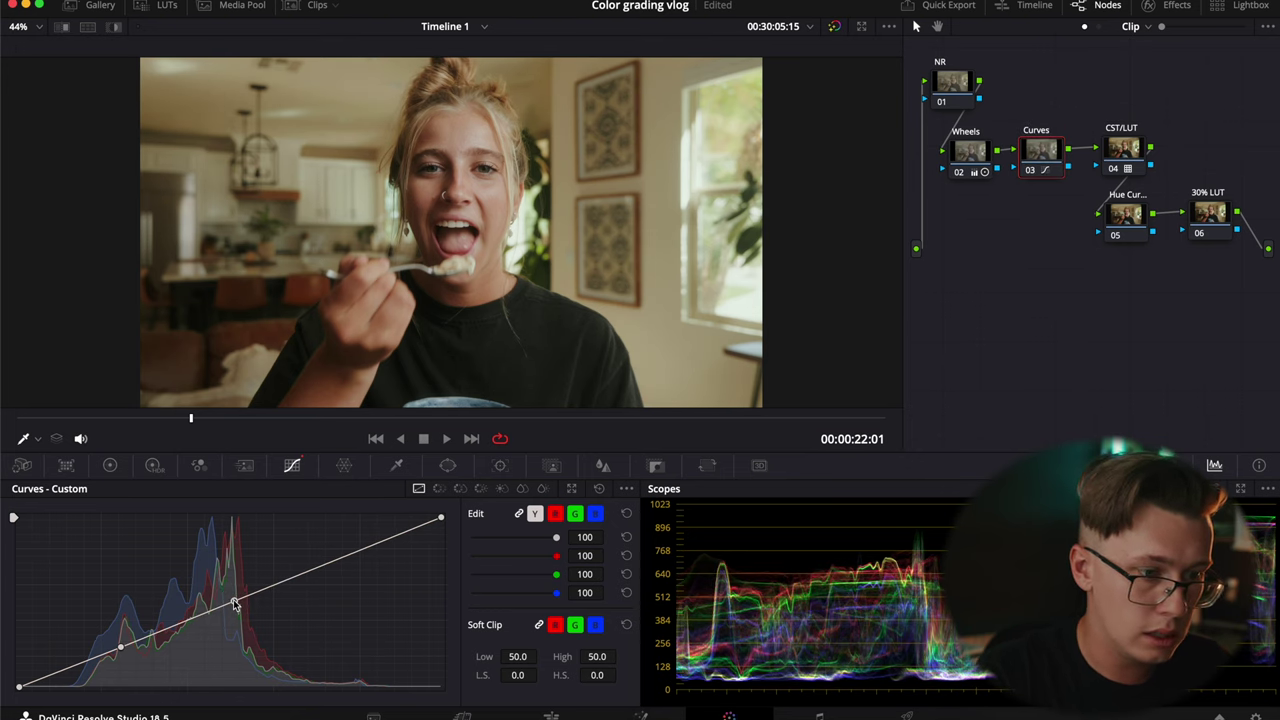
key(ctrl+d)
key(ctrl+d)
key(ctrl+d)
key(ctrl+d)
key(ctrl+d)
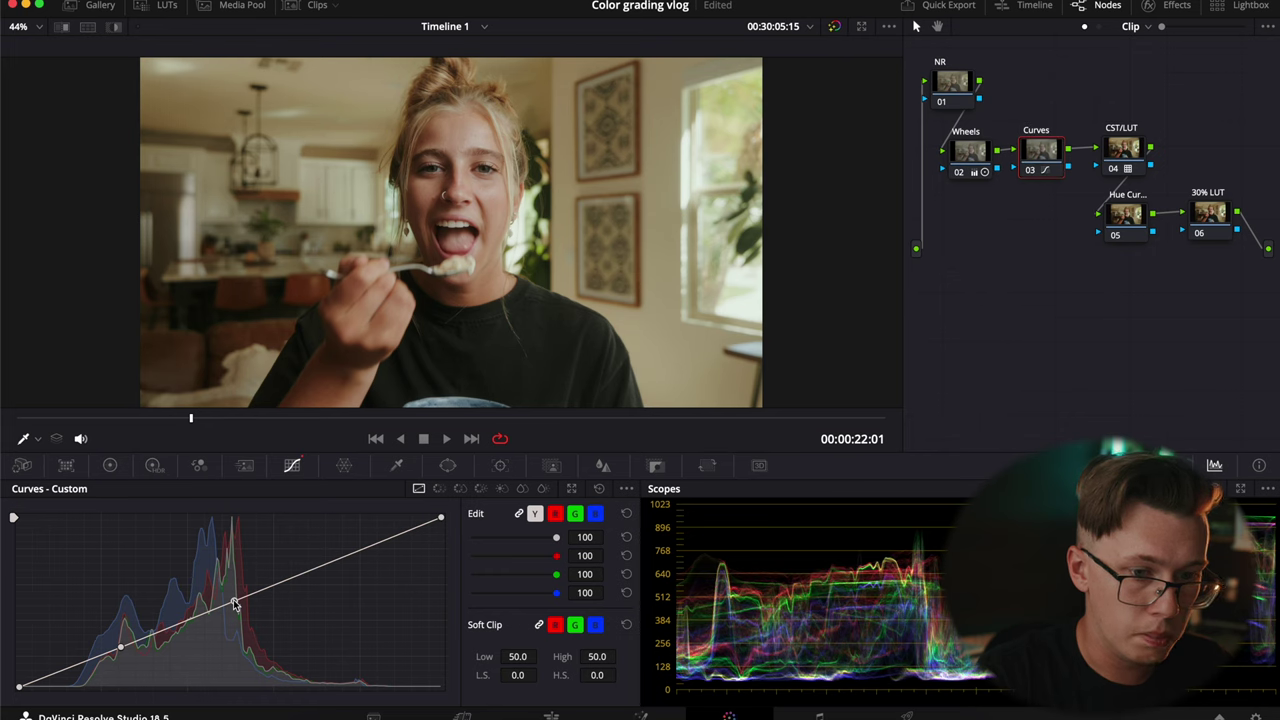
key(ctrl+d)
key(ctrl+d)
key(ctrl+d)
- On the Hue Curves node, sample the woman's forehead with the HSL Qualifier, highlight the selection and open the enlarged scopes
click(1133, 228)
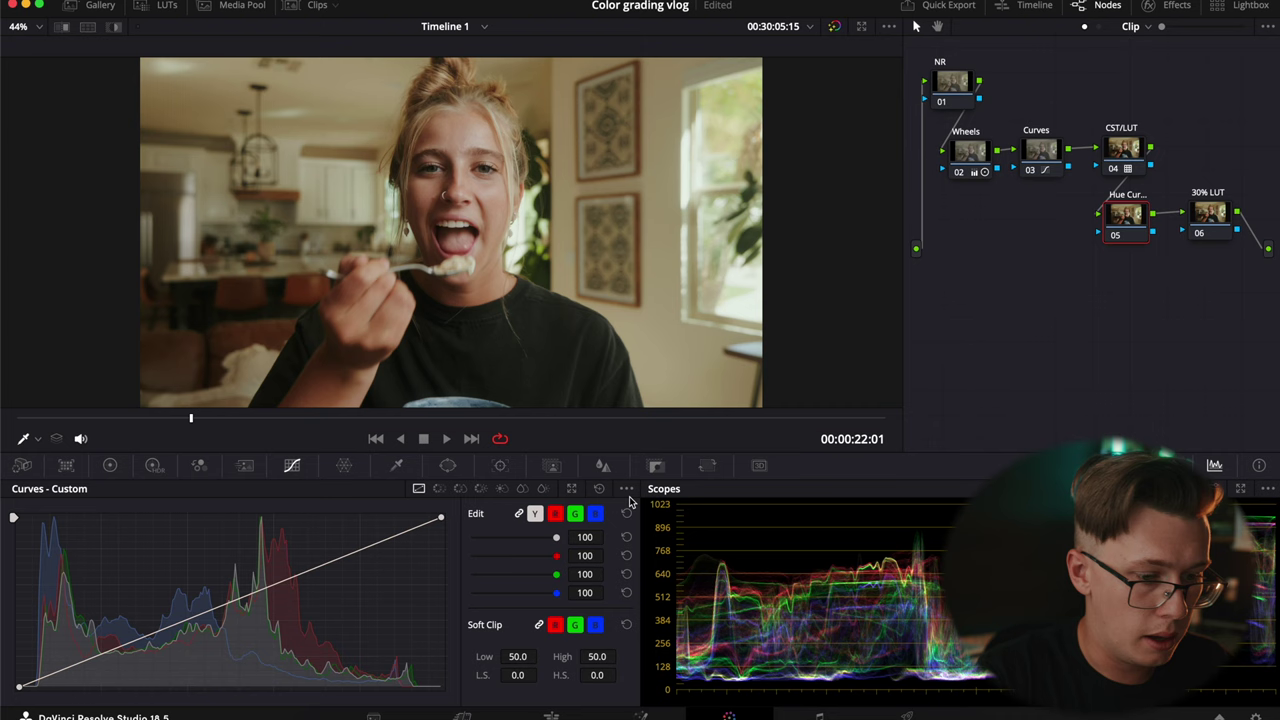
click(395, 466)
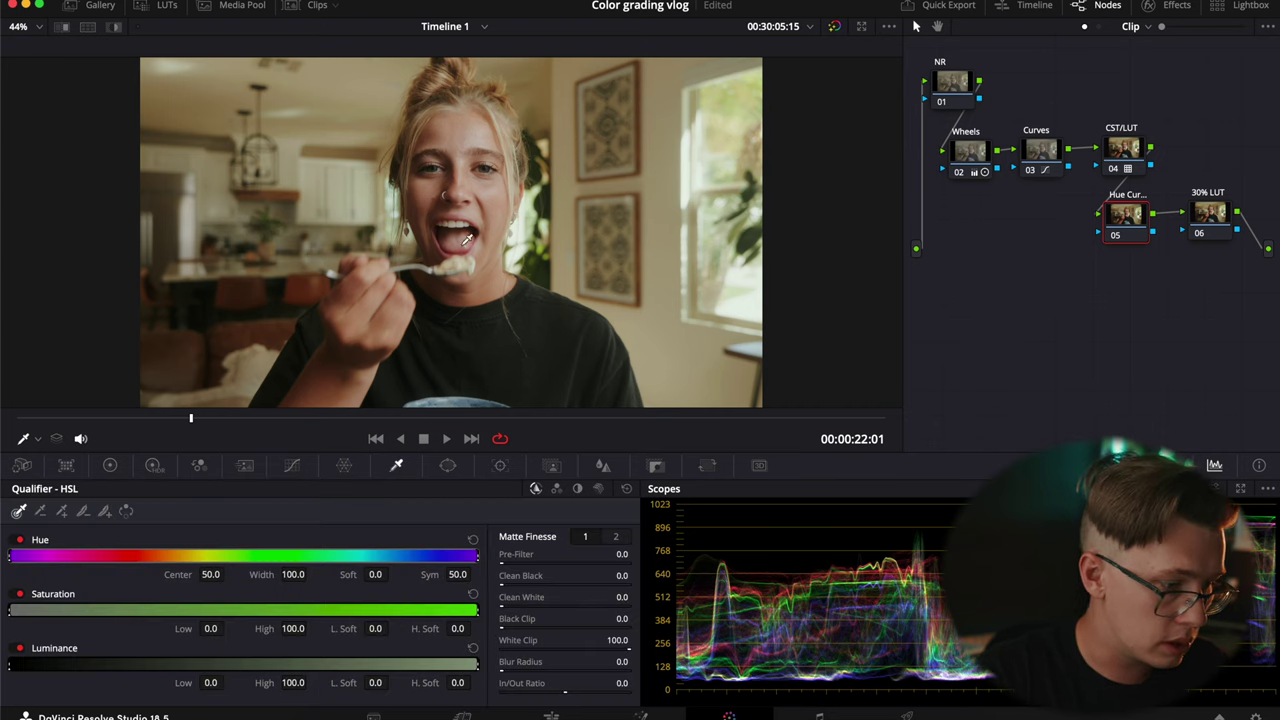
drag(461, 128, 447, 129)
click(1240, 490)
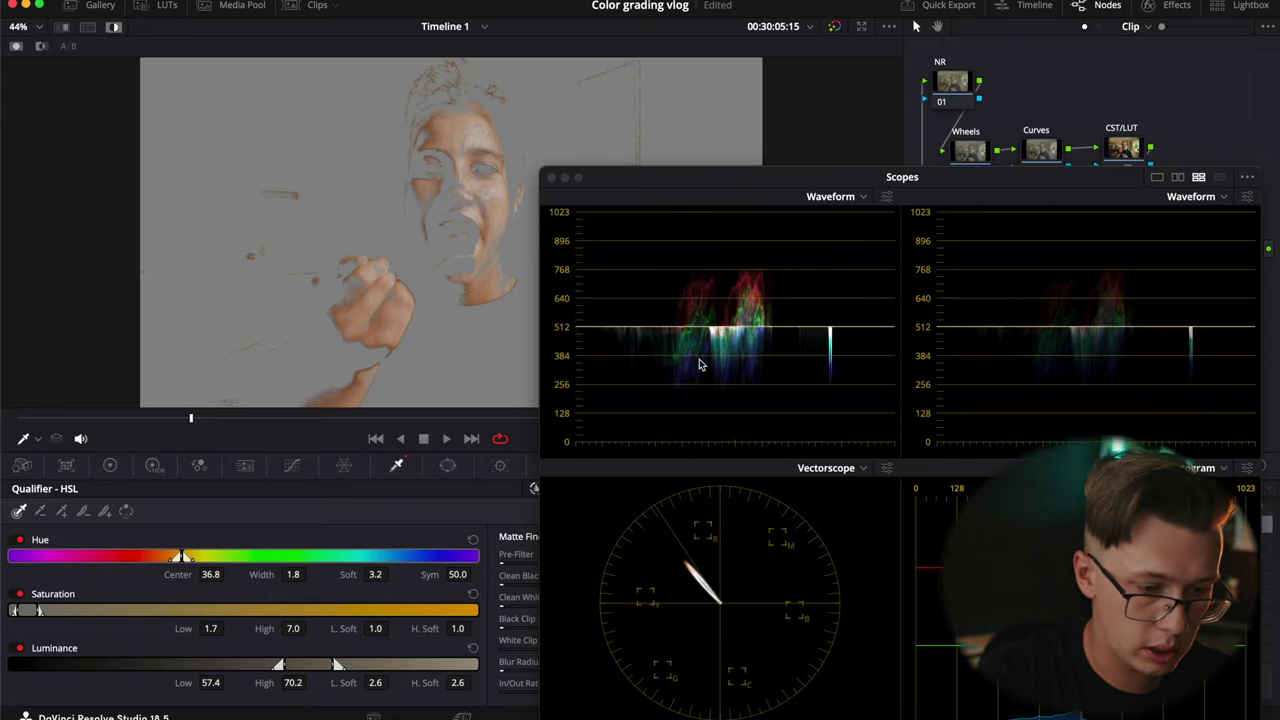
- On the Hue Curves node, add a skin-tone point to the Hue Vs Hue curve from the woman's face and nudge it slightly down
drag(620, 180, 668, 175)
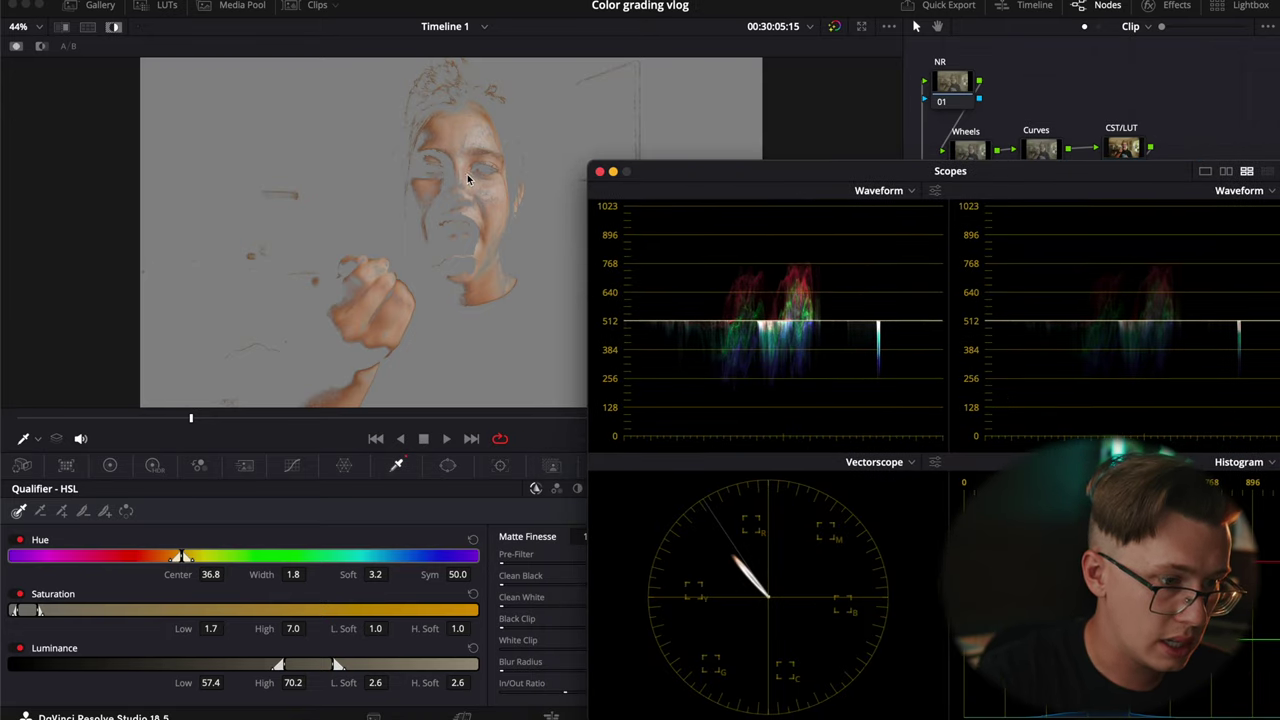
click(291, 467)
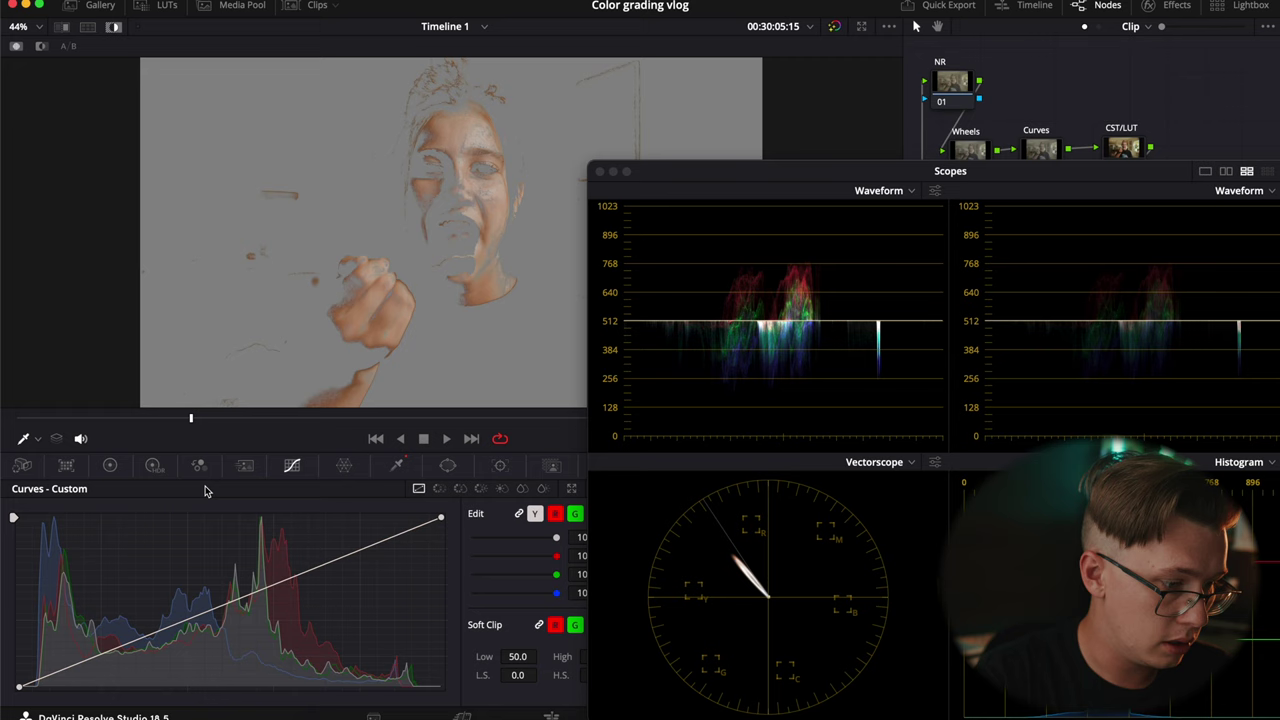
click(440, 489)
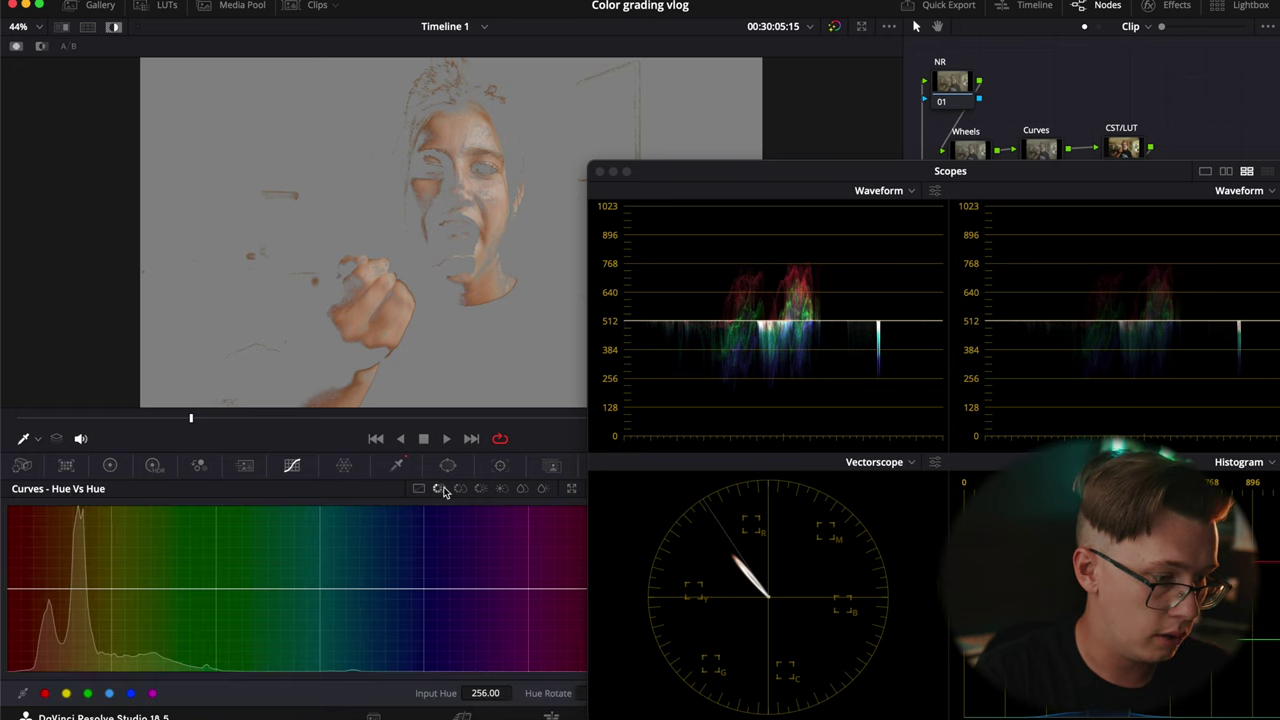
click(461, 131)
drag(49, 588, 47, 590)
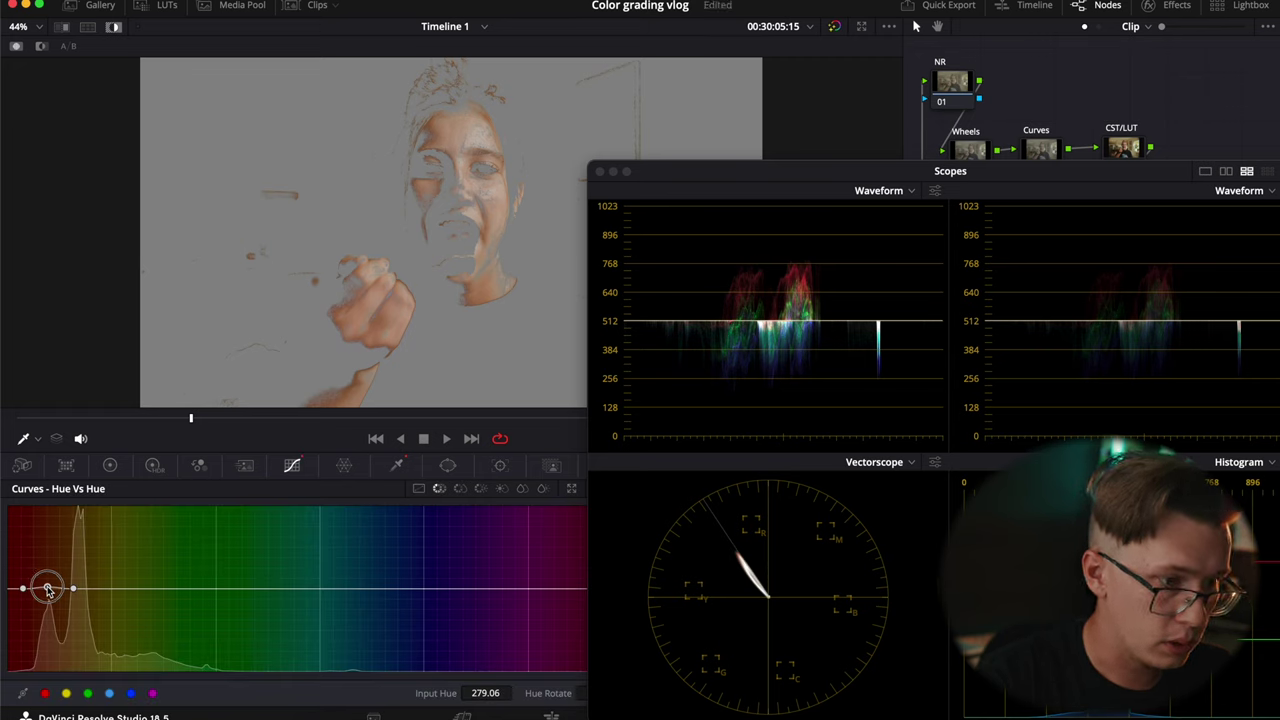
- Close the enlarged scopes and reset the HSL Qualifier on the Hue Curves node
click(397, 466)
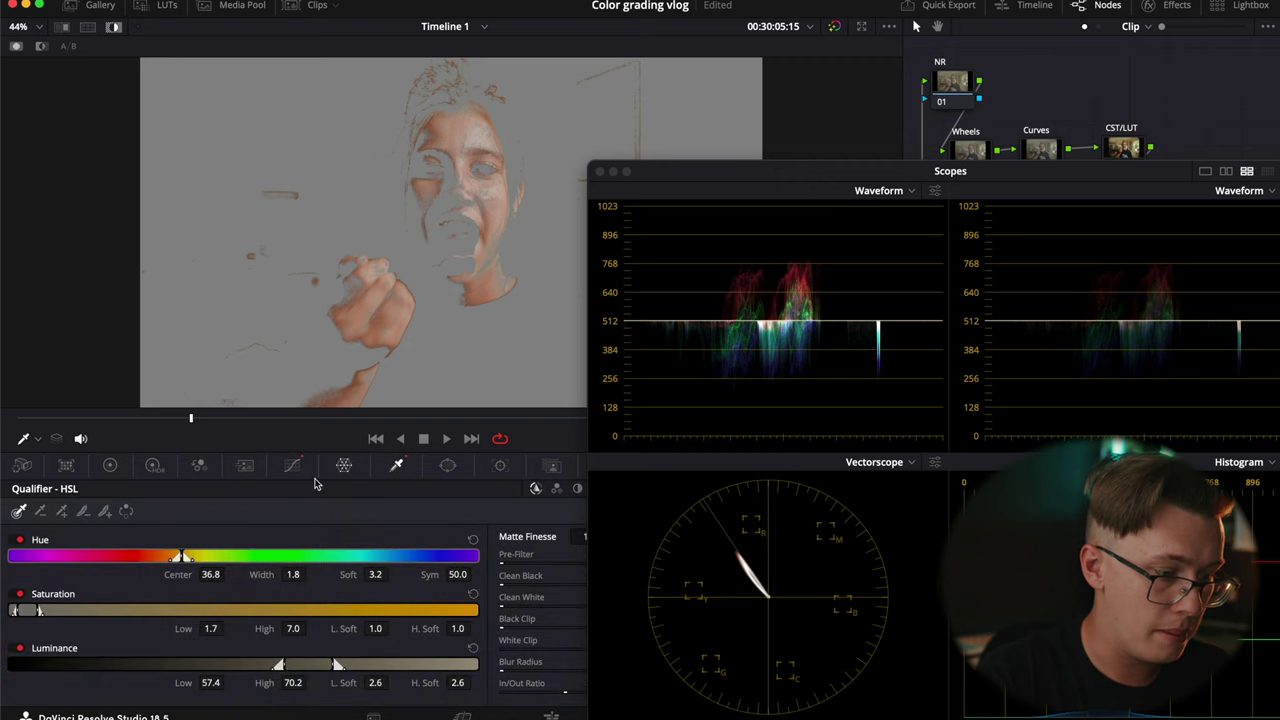
click(601, 171)
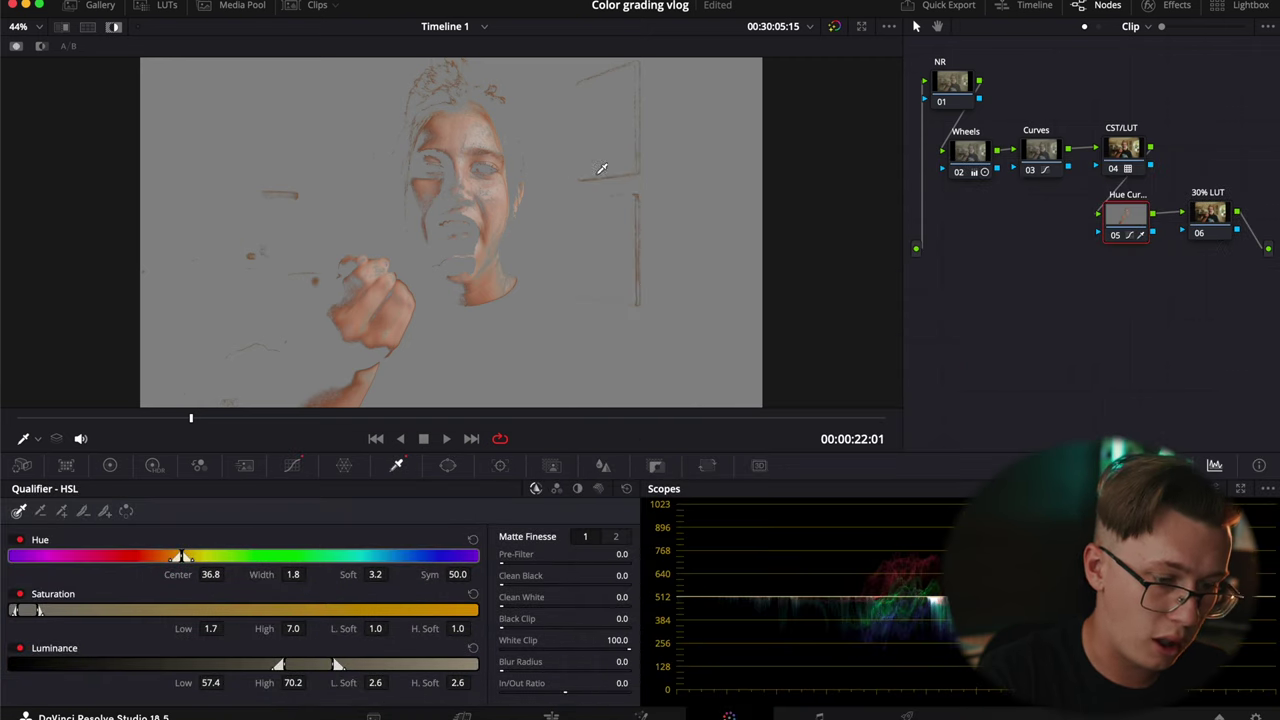
click(627, 490)
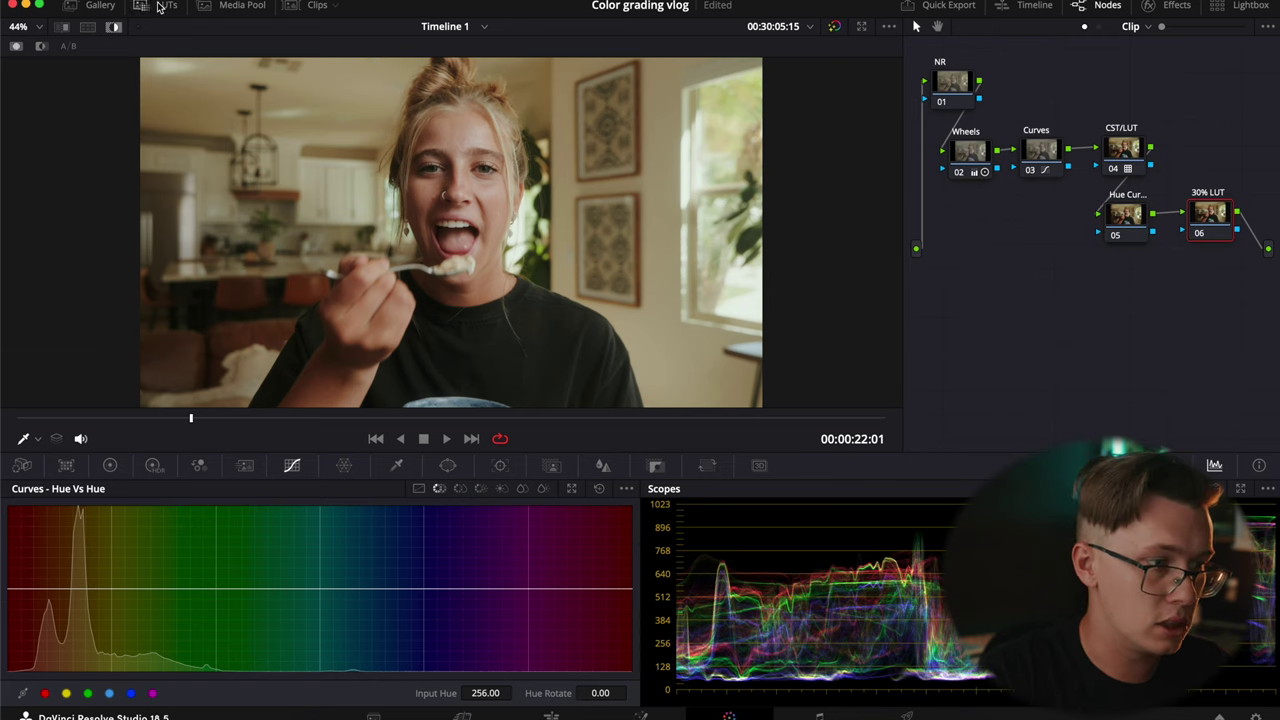
- Apply the Dangyou T&O LUT to the vlog clip's 30% LUT node and set its Key Output Gain to 0.3
click(165, 5)
click(66, 240)
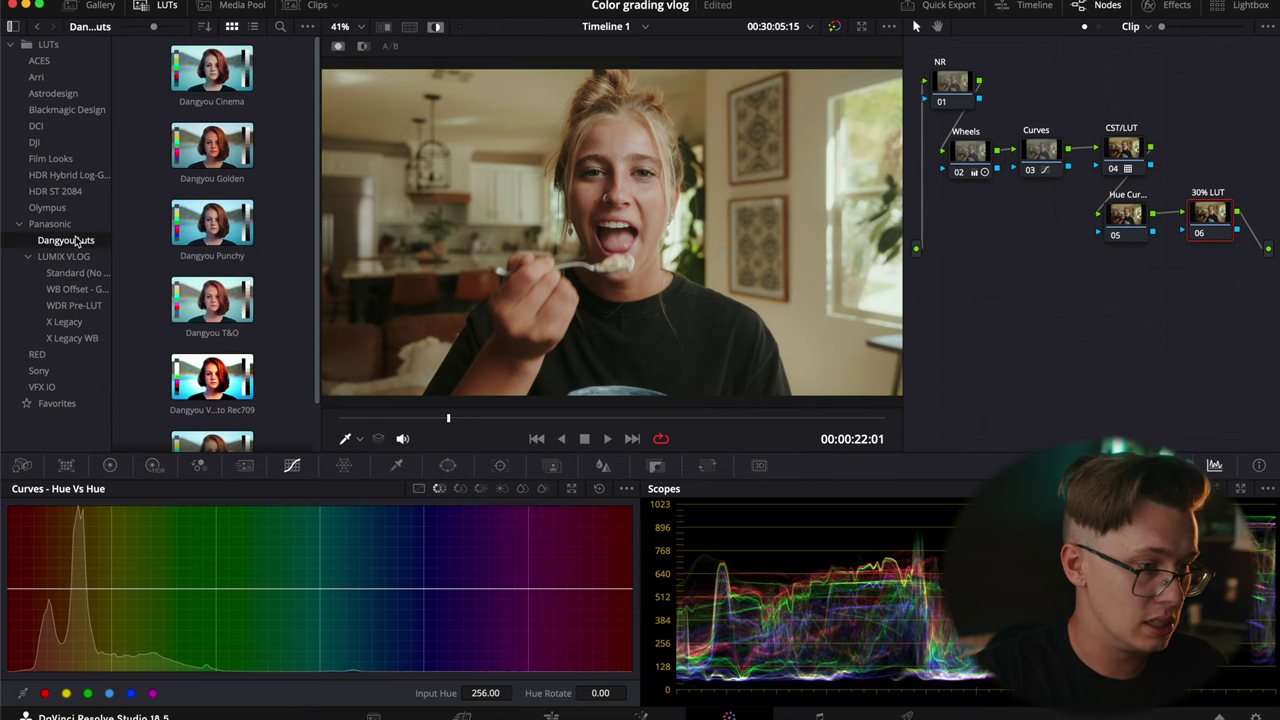
drag(212, 300, 1178, 222)
click(655, 465)
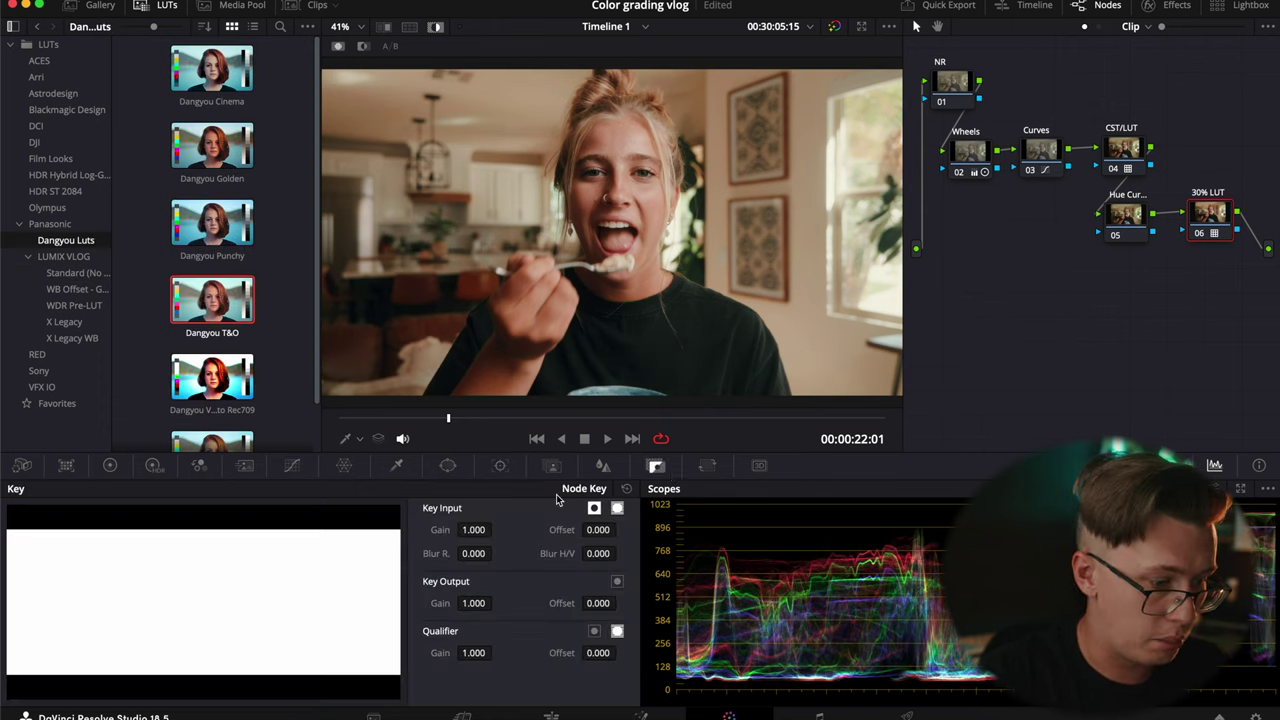
double_click(474, 602)
text(0.3)
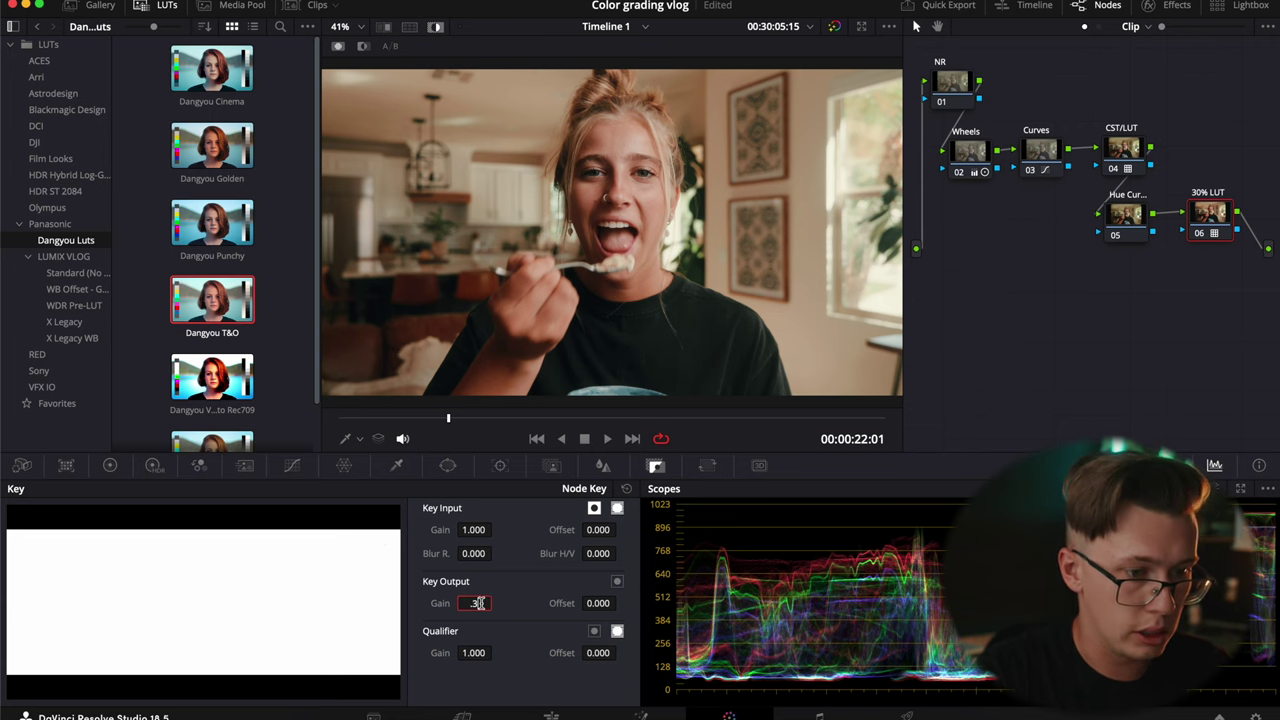
key(Return)
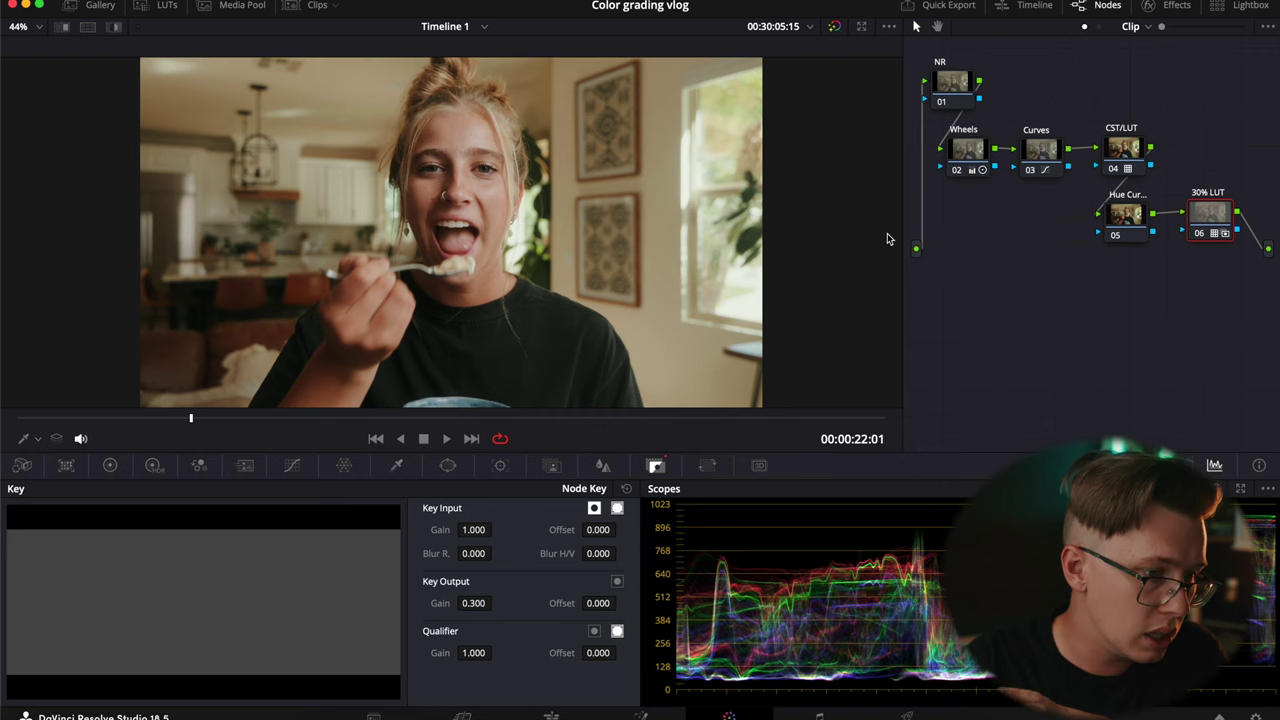
- Compare the two graded versions of the vlog clip side by side, close up and on an earlier frame
click(110, 466)
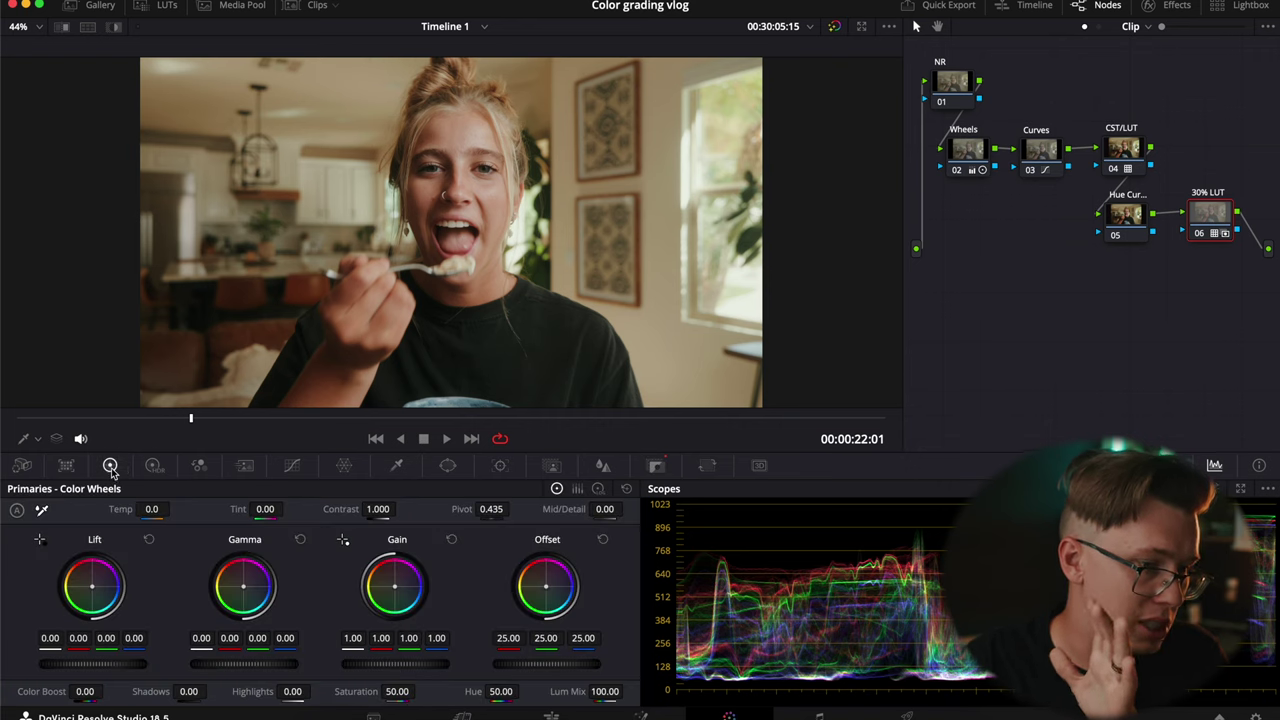
click(88, 28)
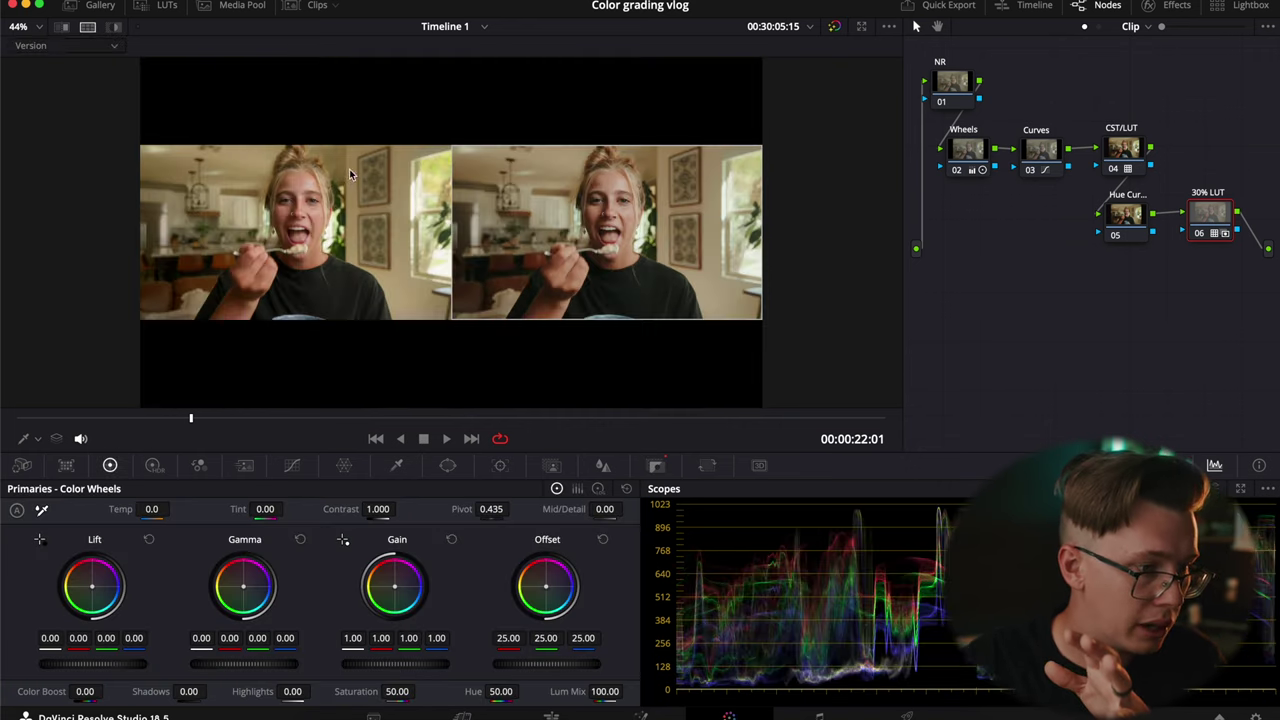
scroll(346, 192, up, 5)
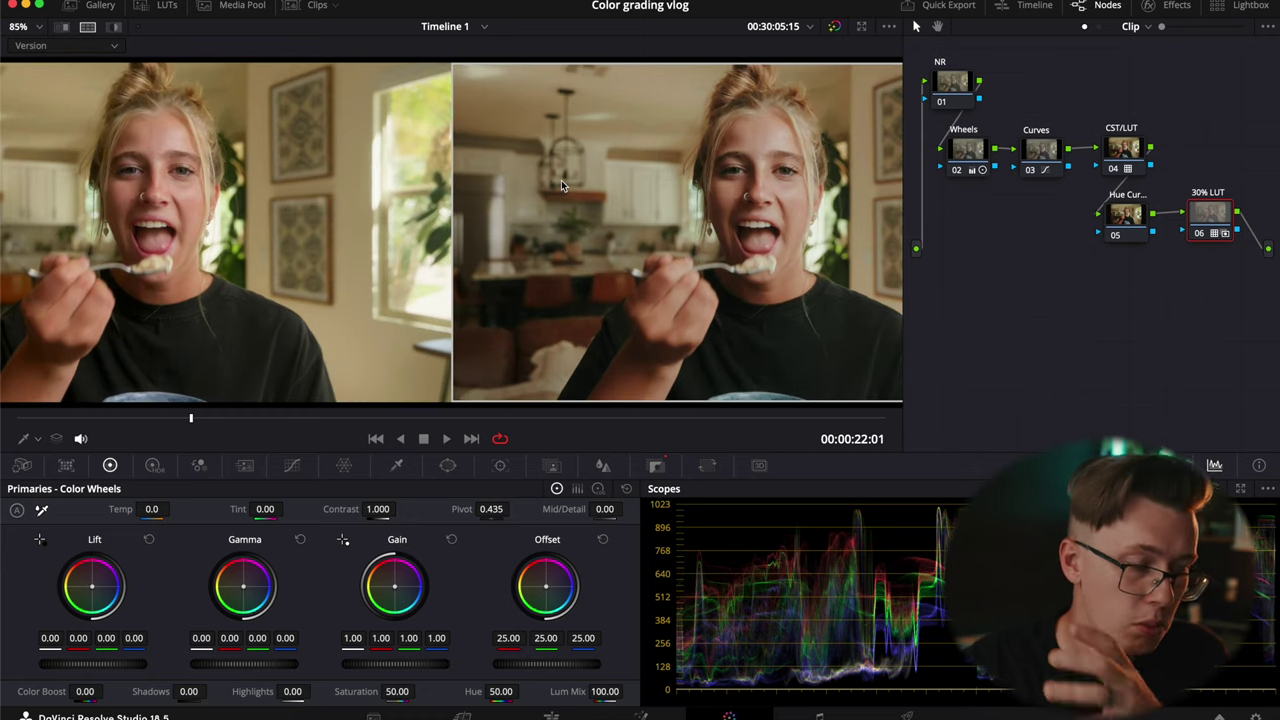
click(281, 178)
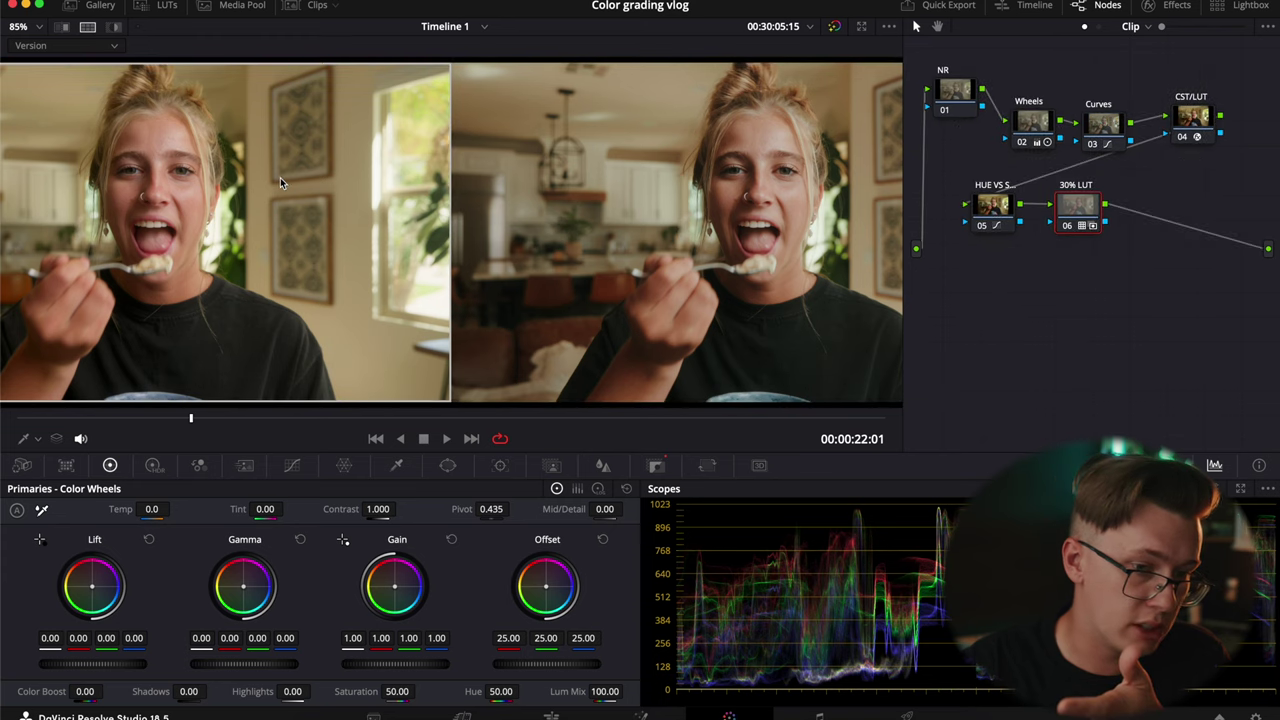
scroll(337, 167, down, 3)
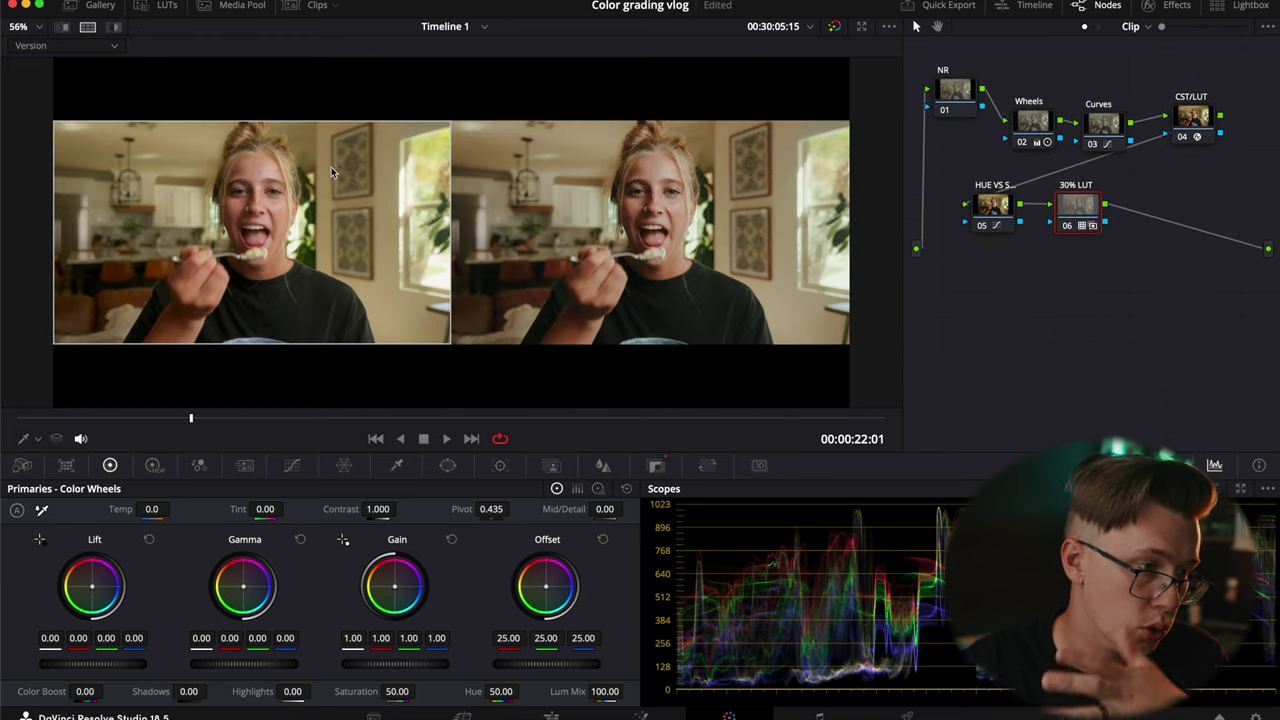
click(88, 26)
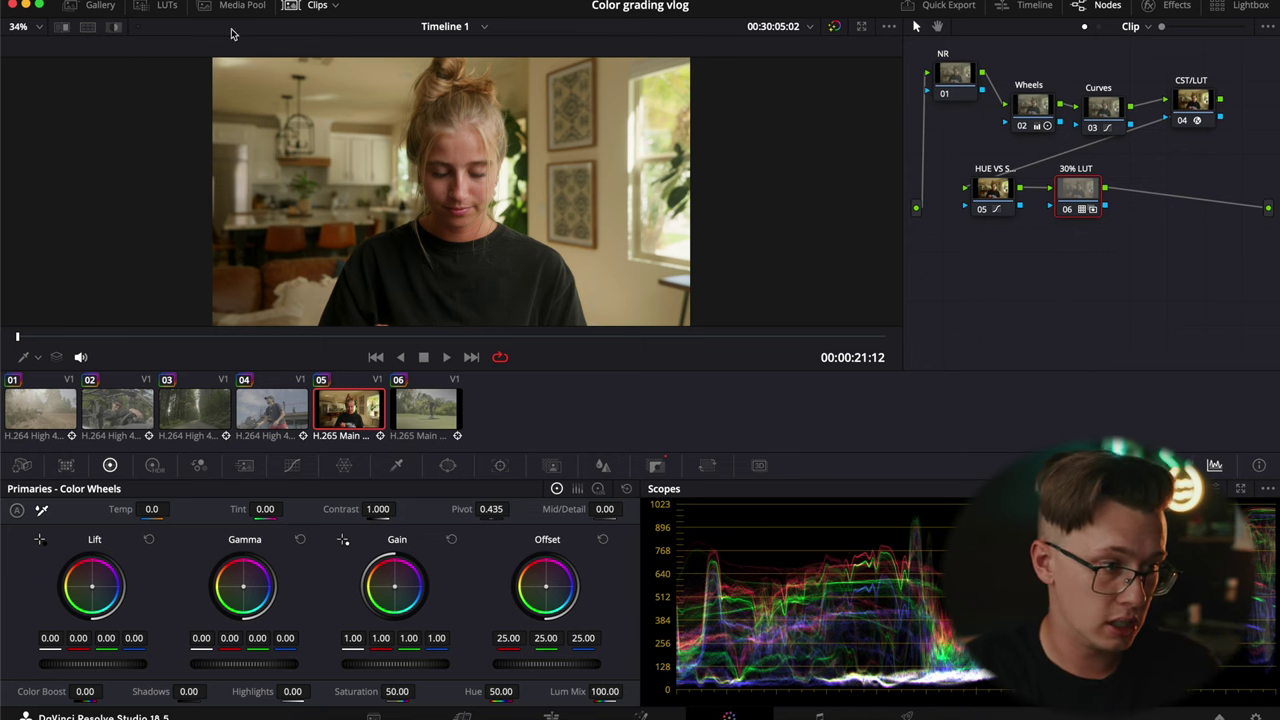
click(88, 26)
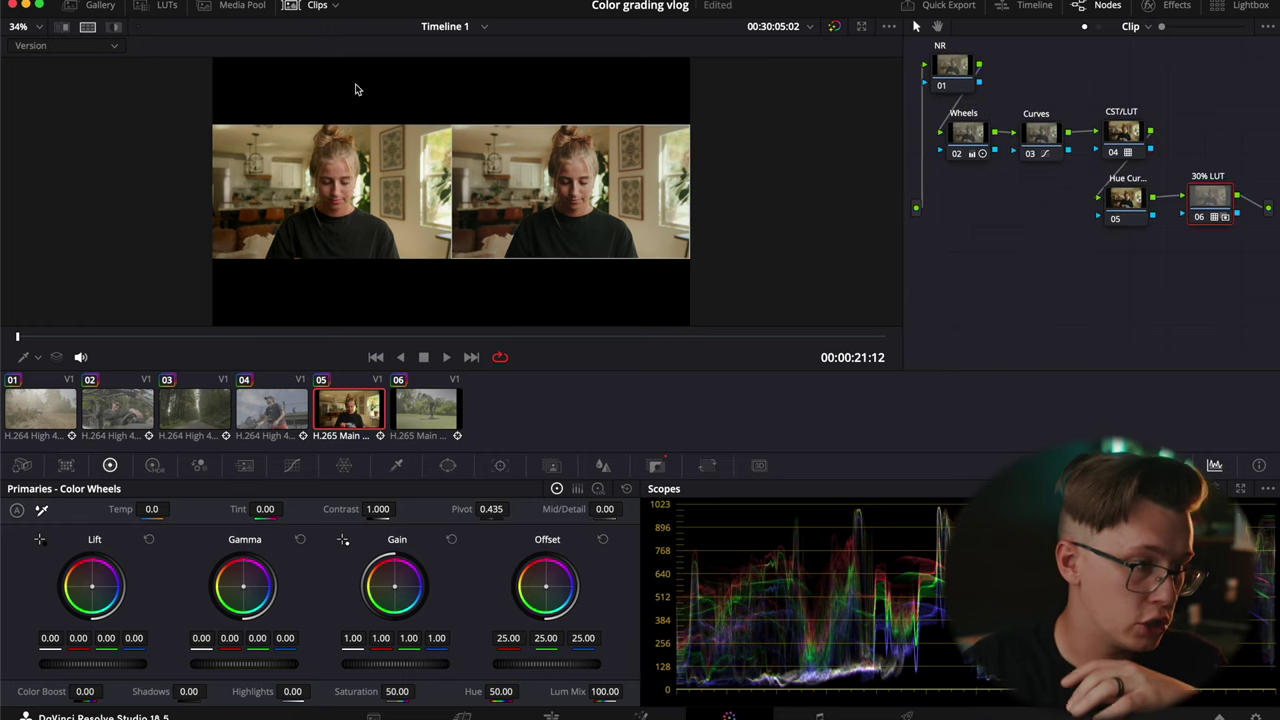
click(89, 26)
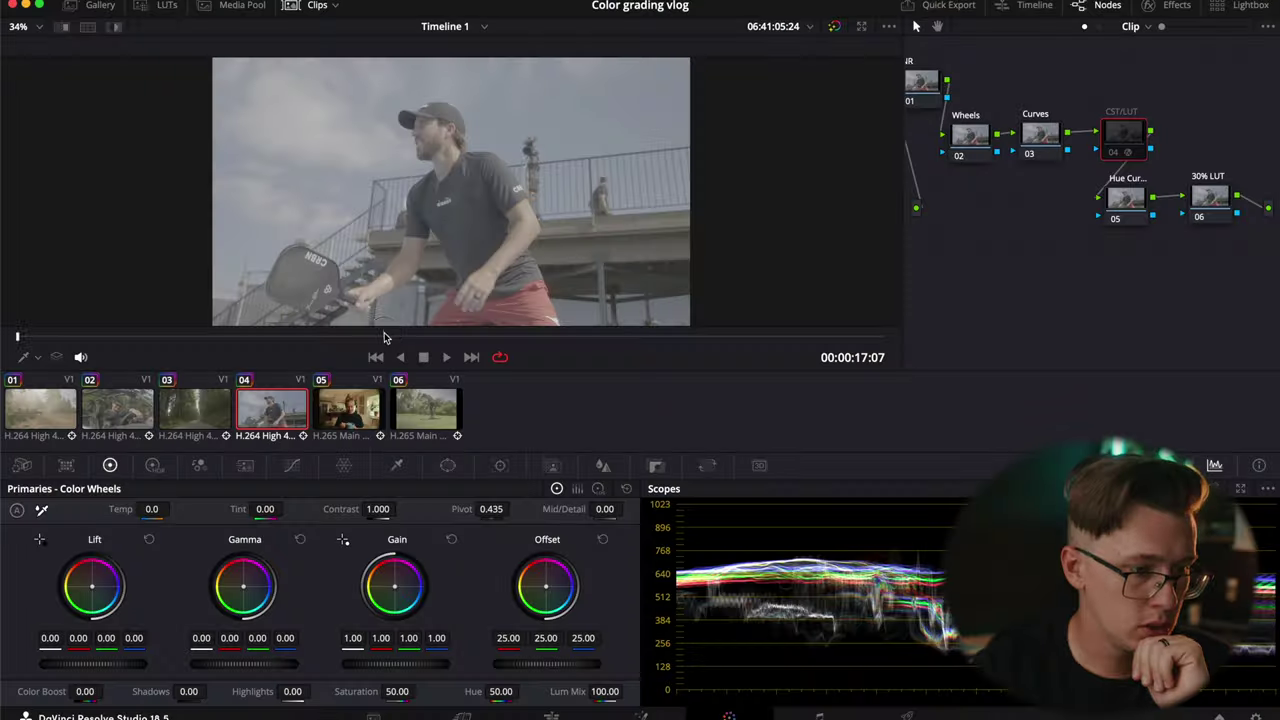
- On a later frame of the pickleball clip, enable the CST/LUT node and set Wheels to Contrast 1.166, Gain 0.94, Lift -0.01, Temp 90, Tint -1
drag(385, 338, 583, 343)
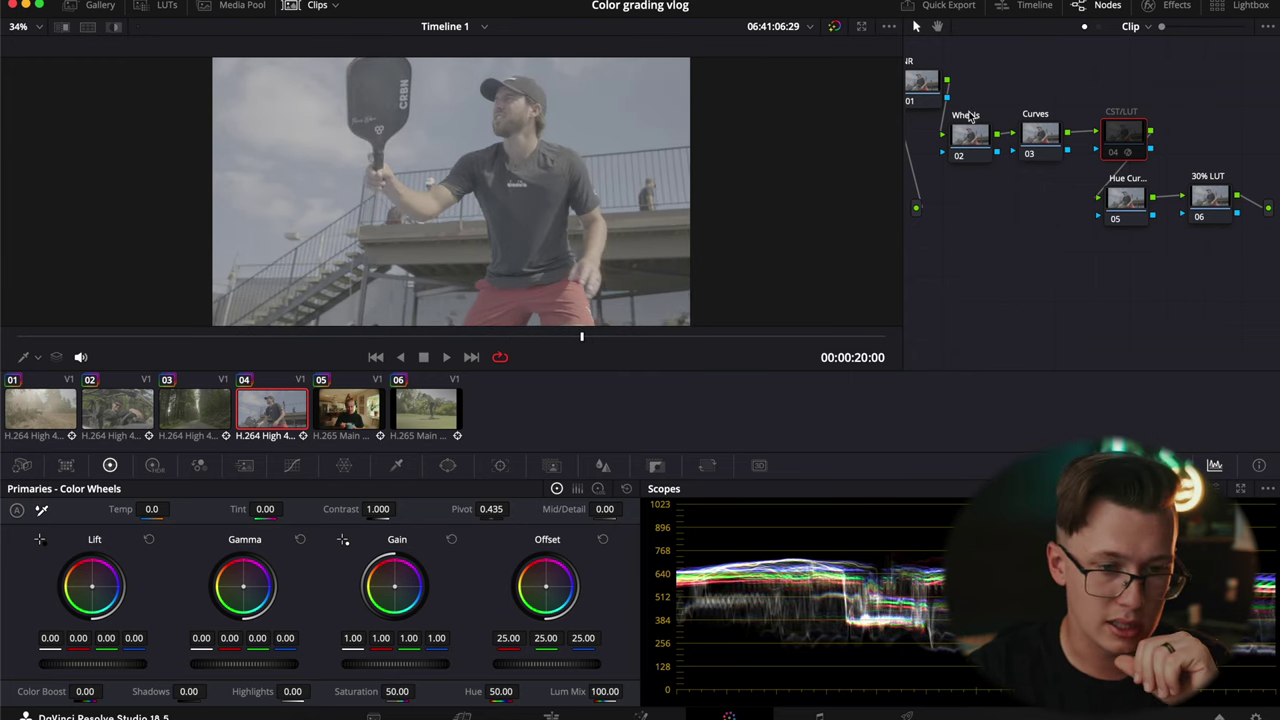
click(1130, 150)
click(981, 140)
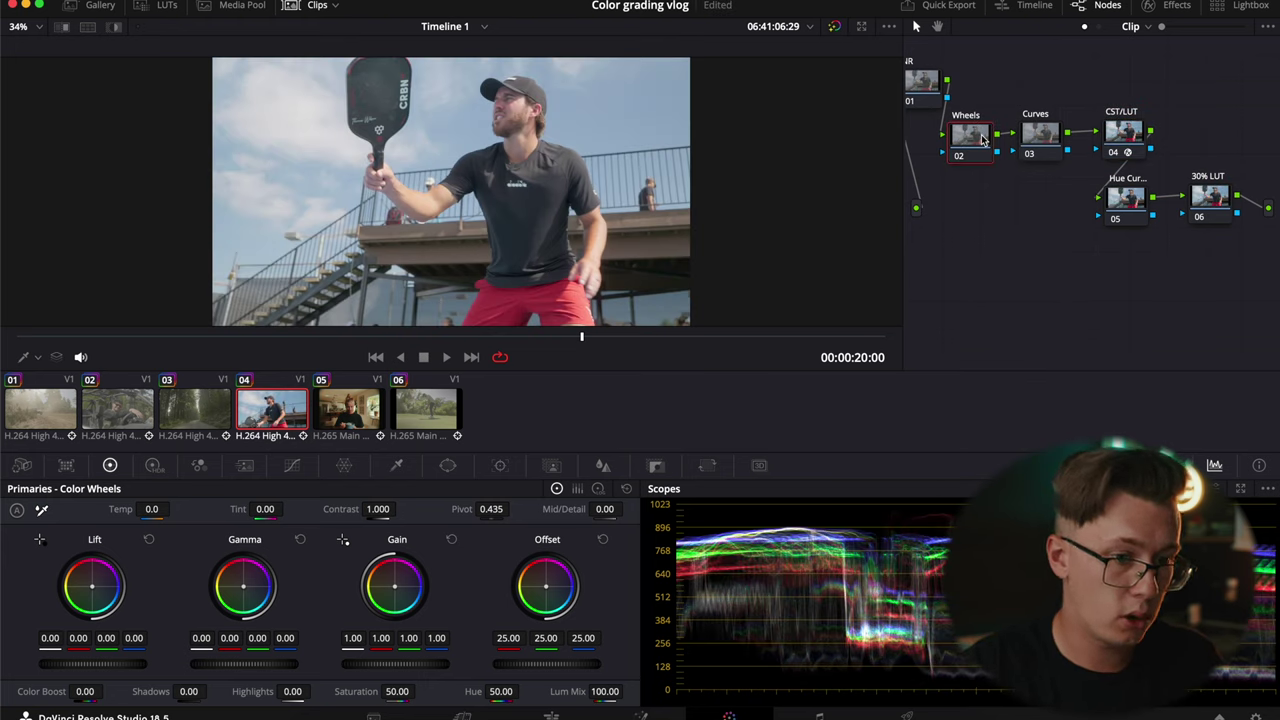
drag(377, 509, 435, 505)
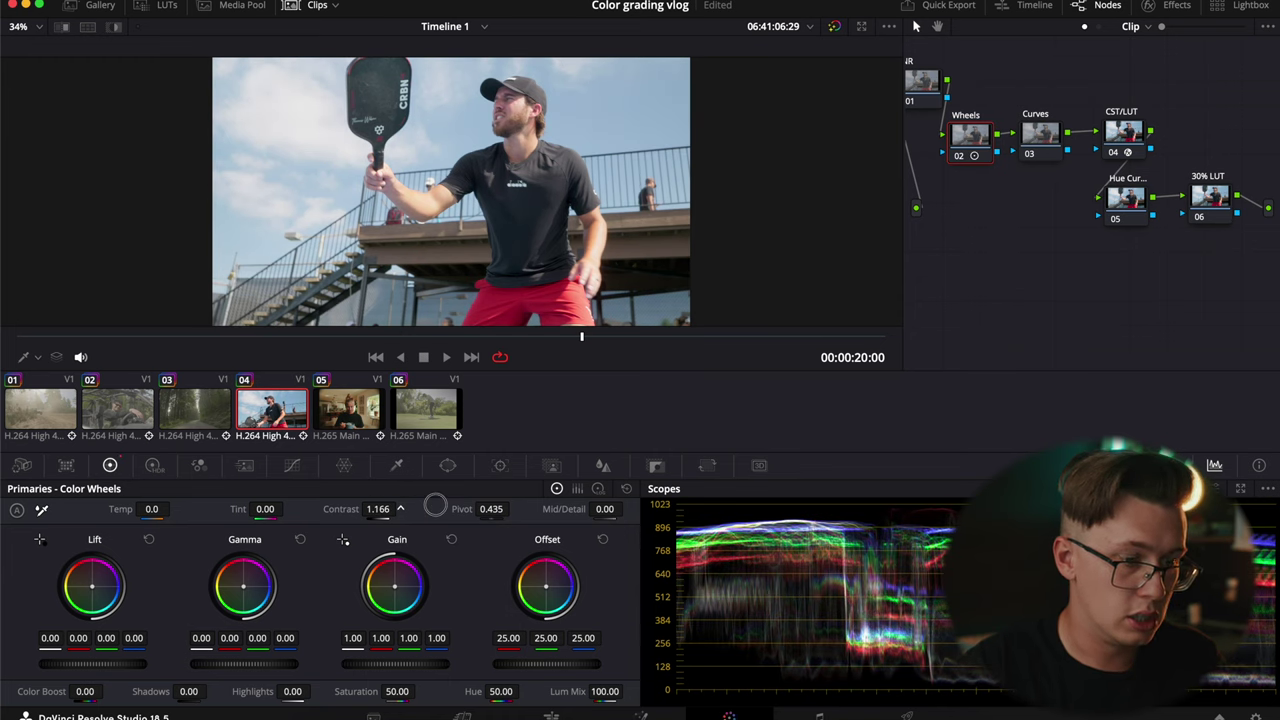
mouse_move(376, 668)
mouse_down()
mouse_move(340, 668)
mouse_move(355, 668)
mouse_up()
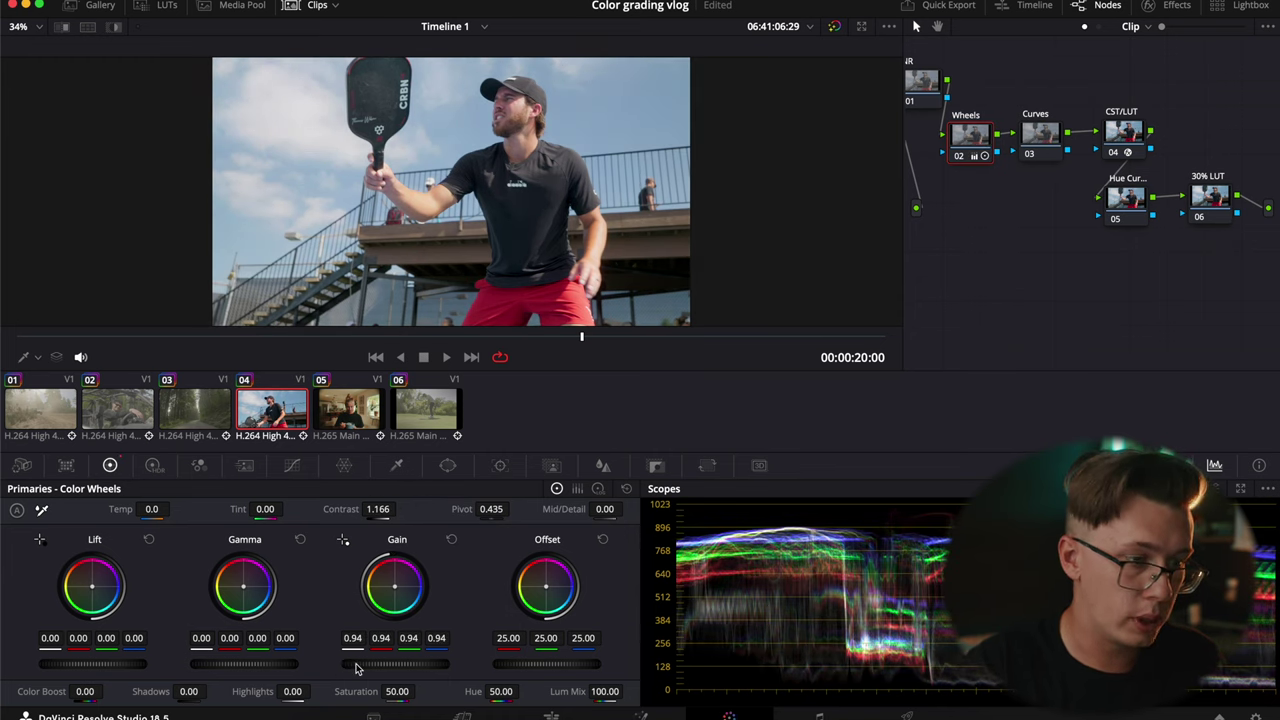
drag(116, 668, 112, 662)
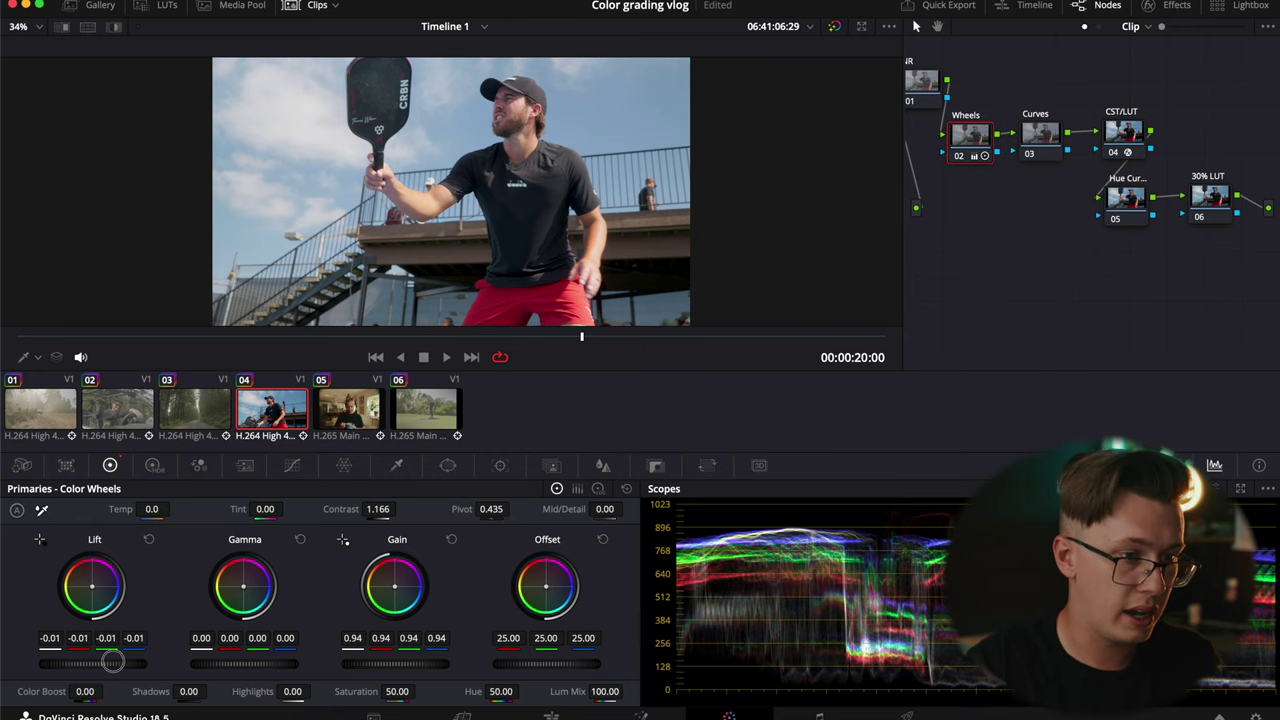
drag(232, 664, 241, 665)
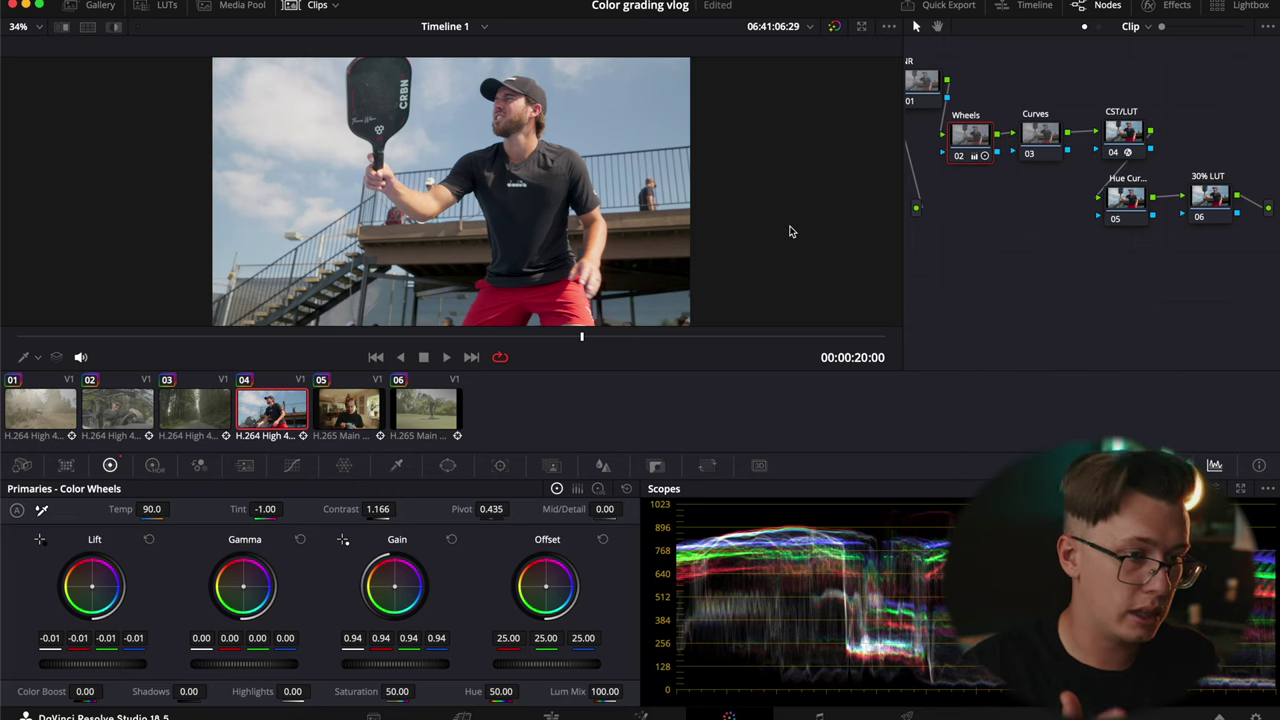
- On the Curves node, anchor the custom curve's midtones with a point and add a shadow point slightly below the line
click(1041, 134)
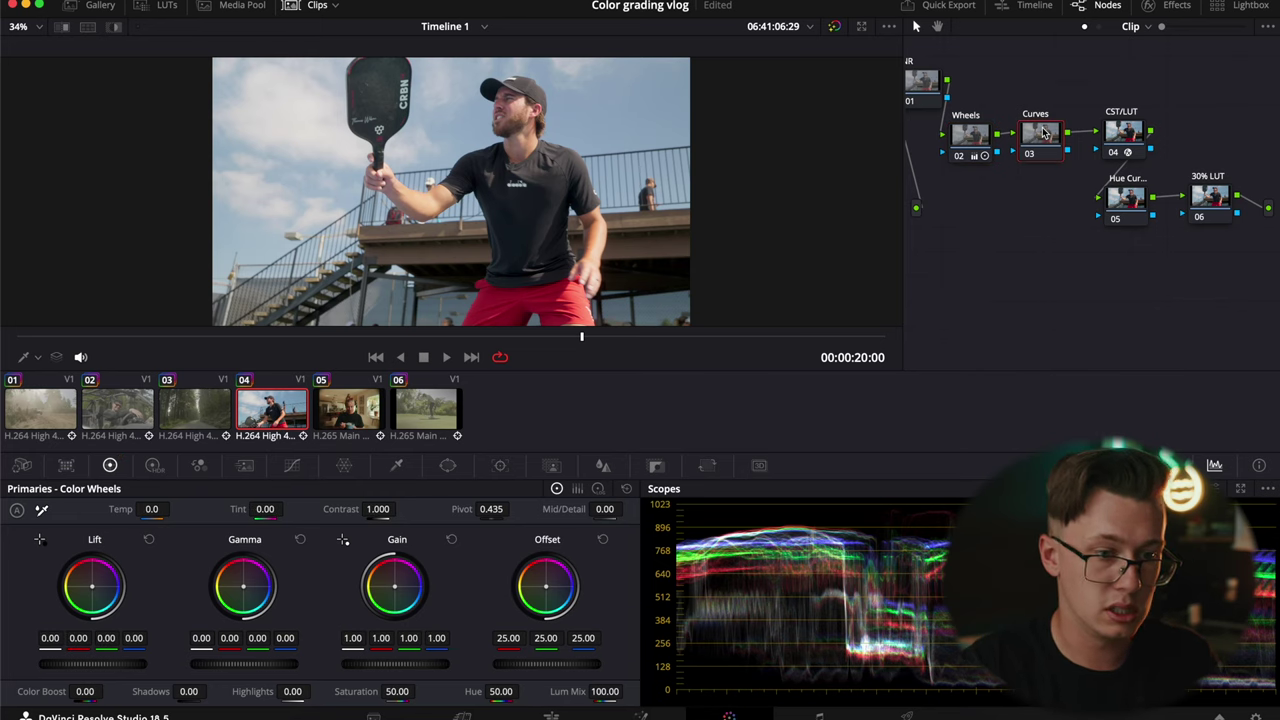
click(292, 465)
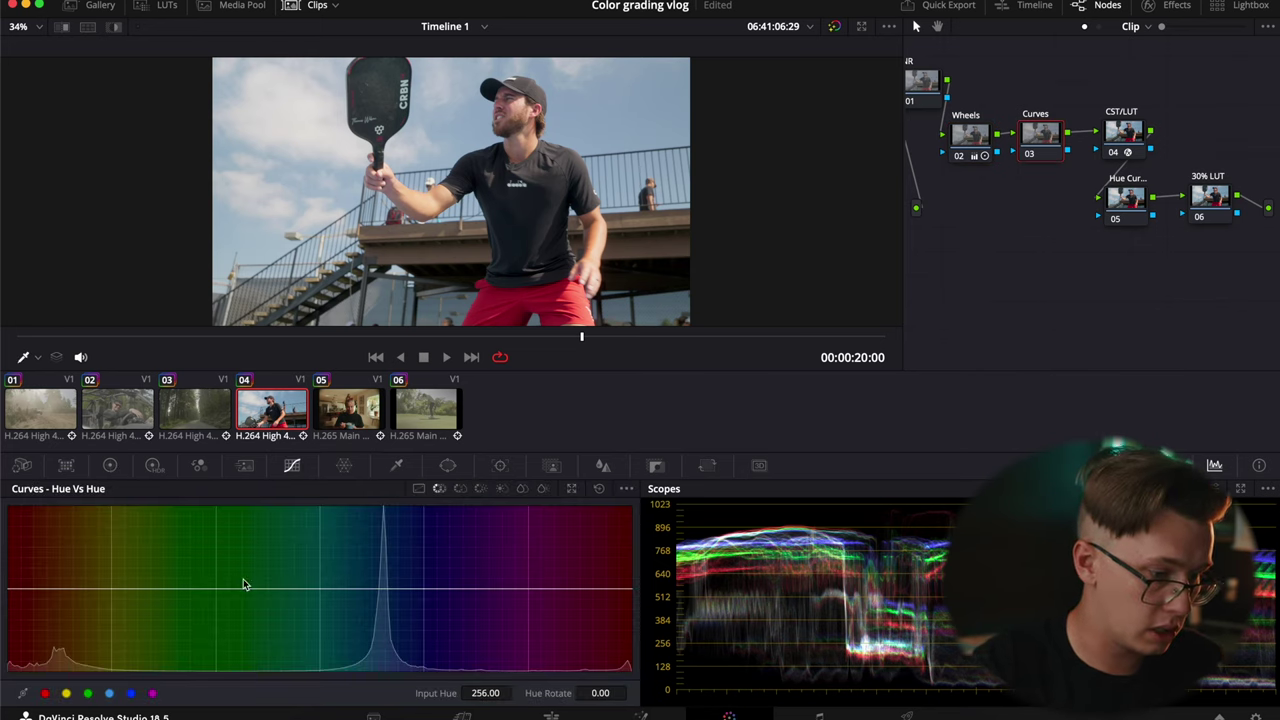
click(419, 488)
click(229, 605)
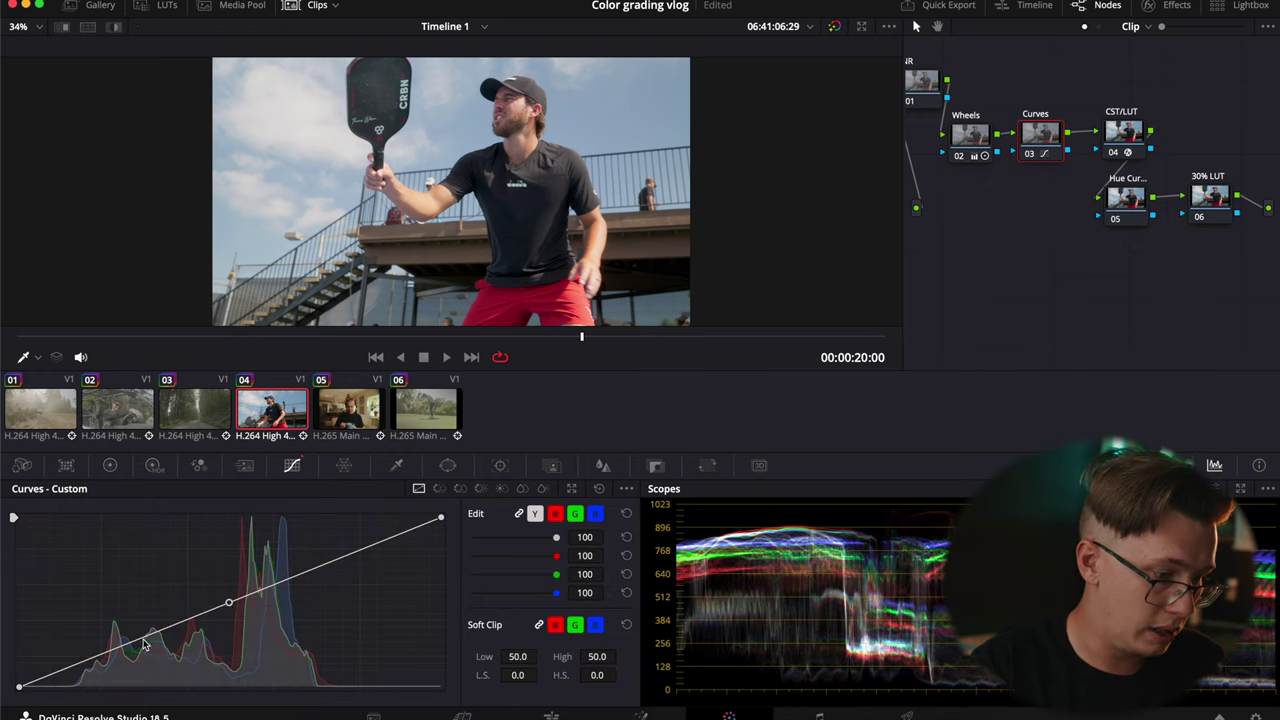
click(133, 640)
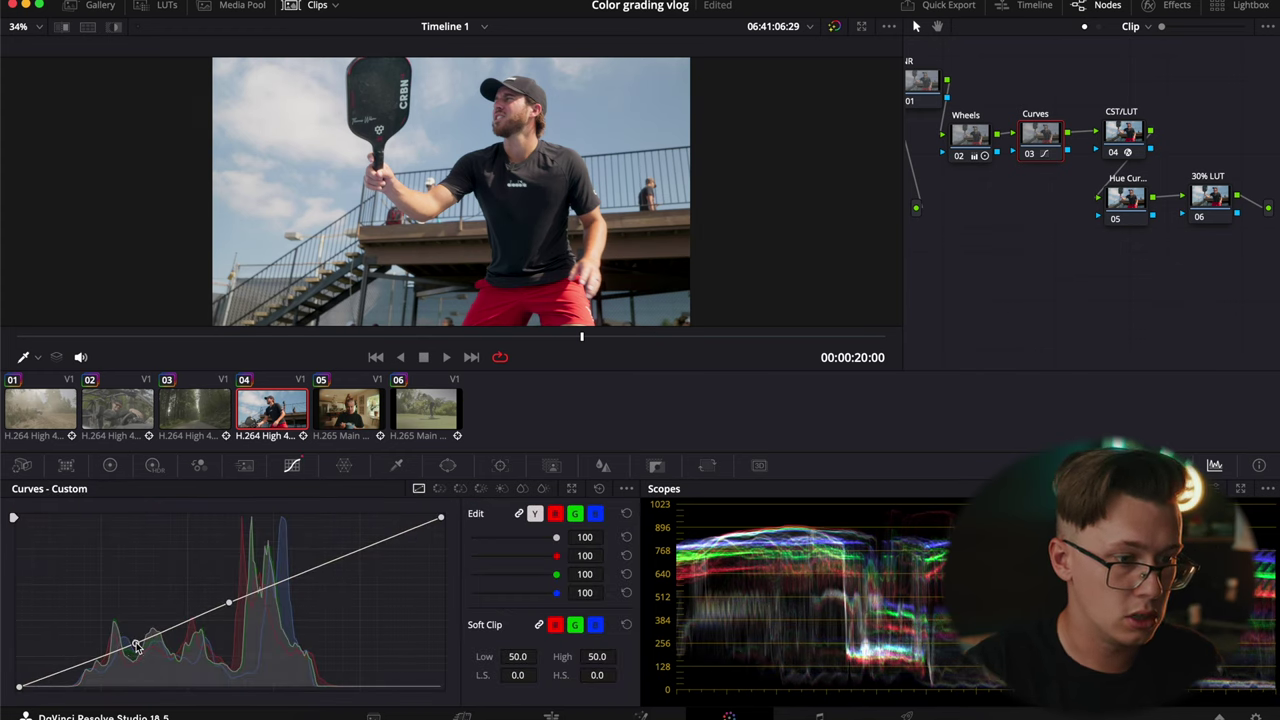
- Put the Dangyou T&O LUT on the pickleball clip's 30% LUT node and lower its Key Output Gain to 0.3
click(1222, 197)
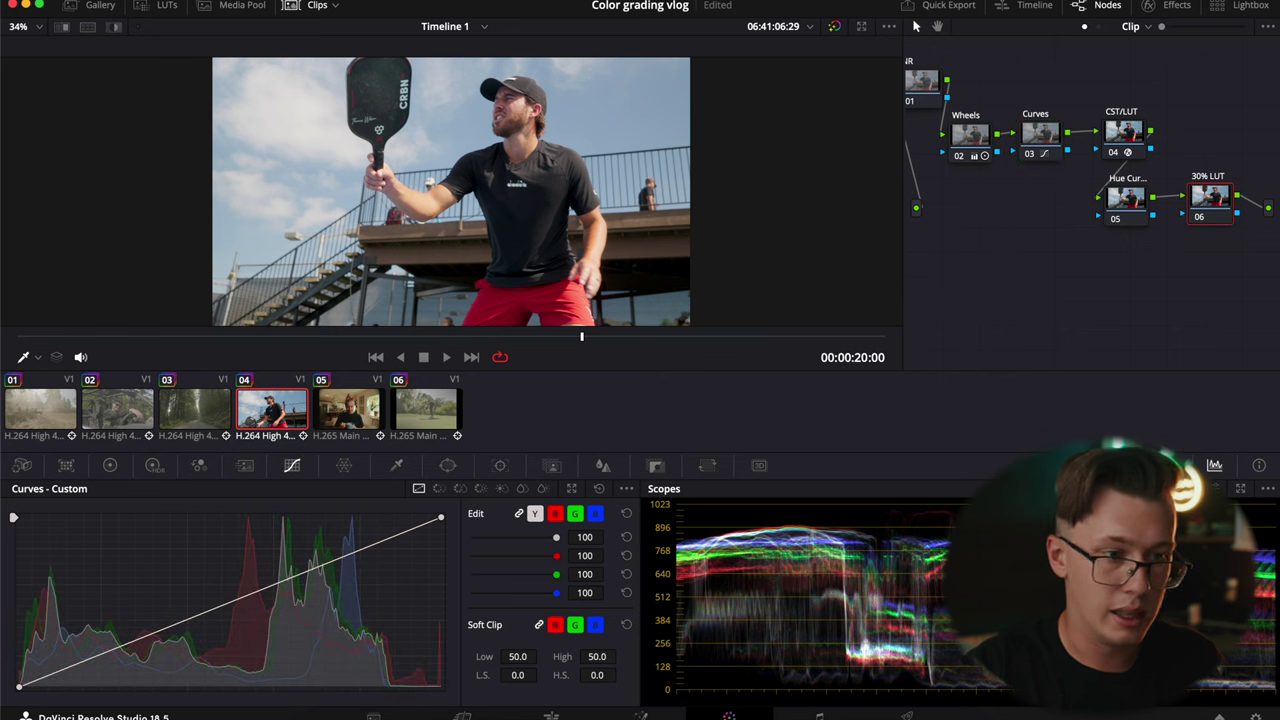
click(139, 6)
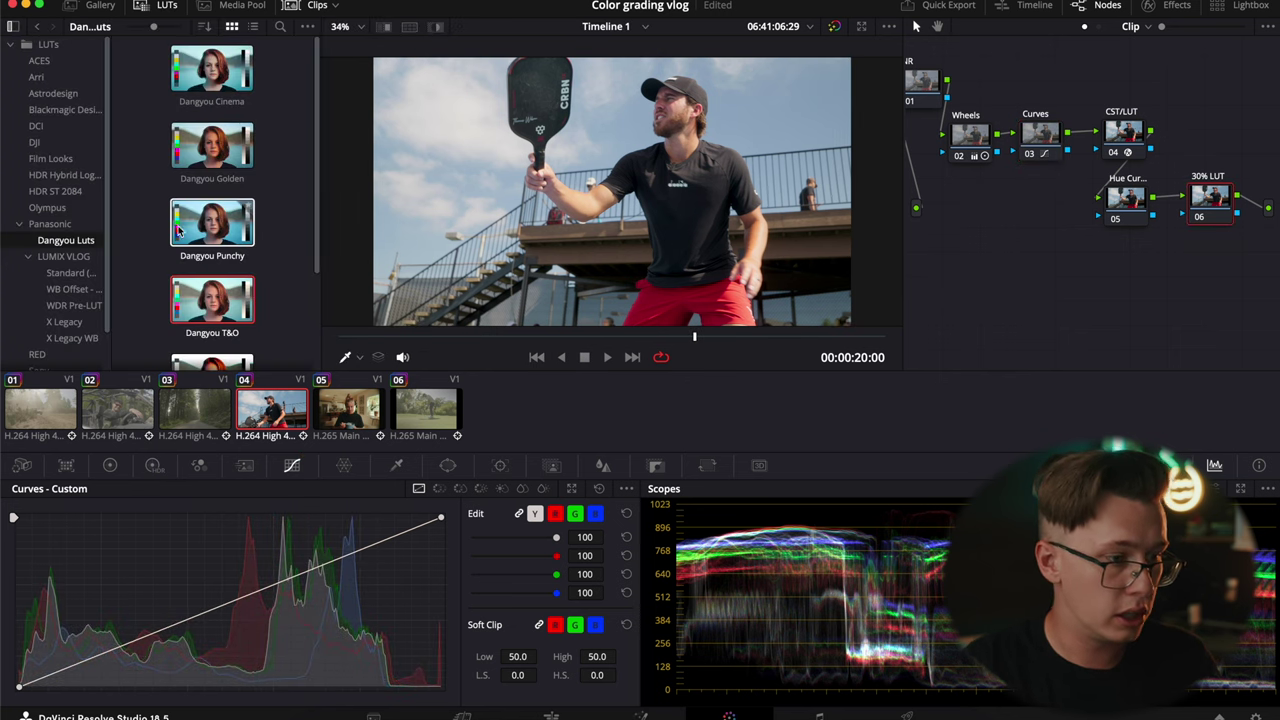
drag(245, 298, 1222, 200)
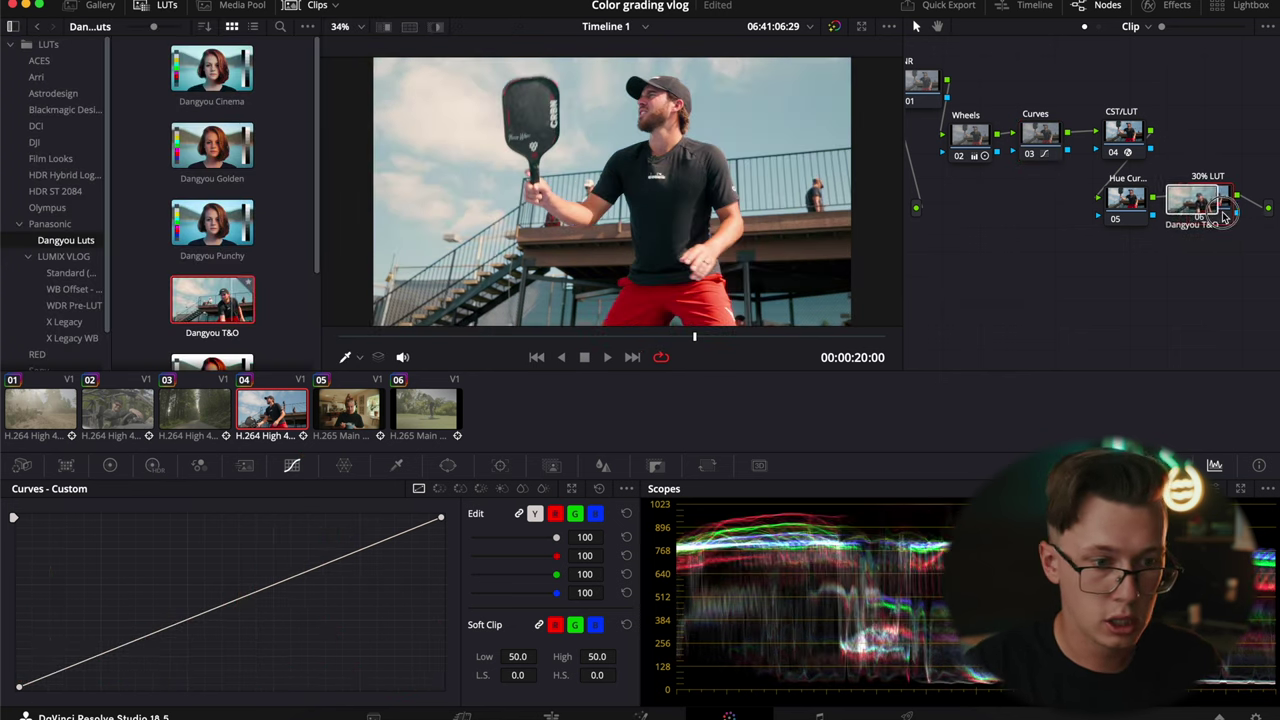
click(655, 465)
click(474, 603)
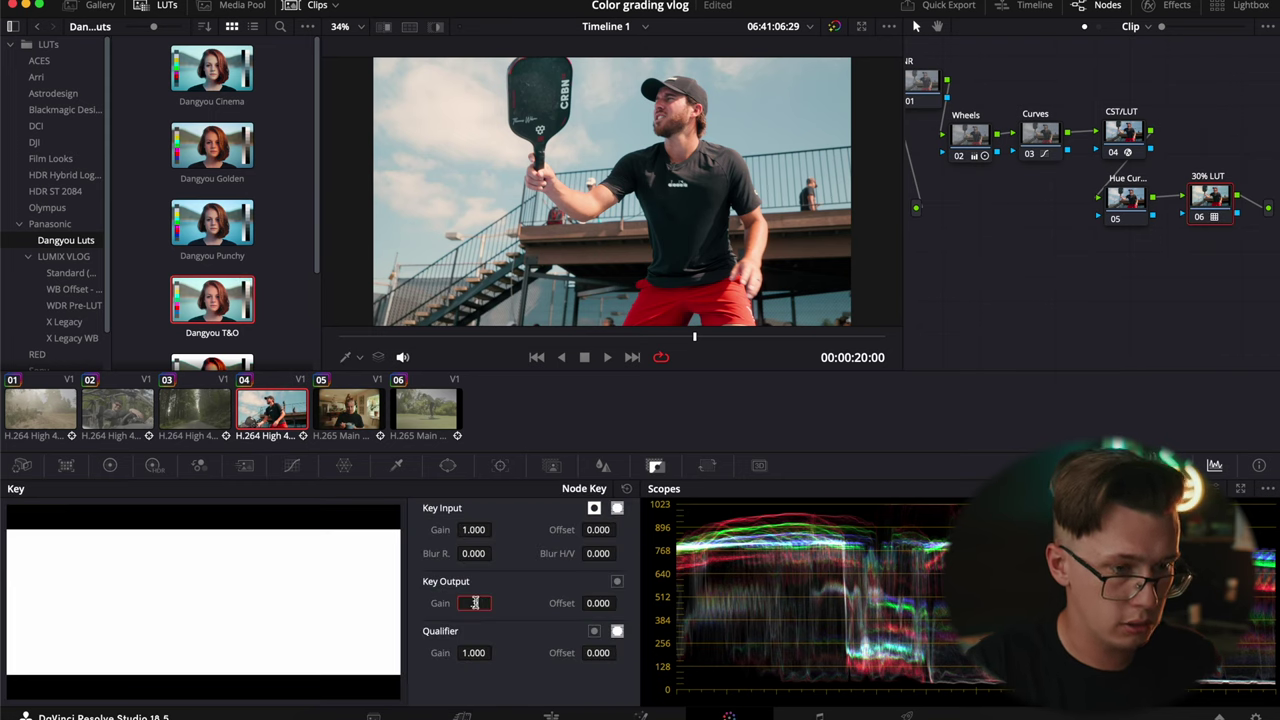
text(0.3)
key(Return)
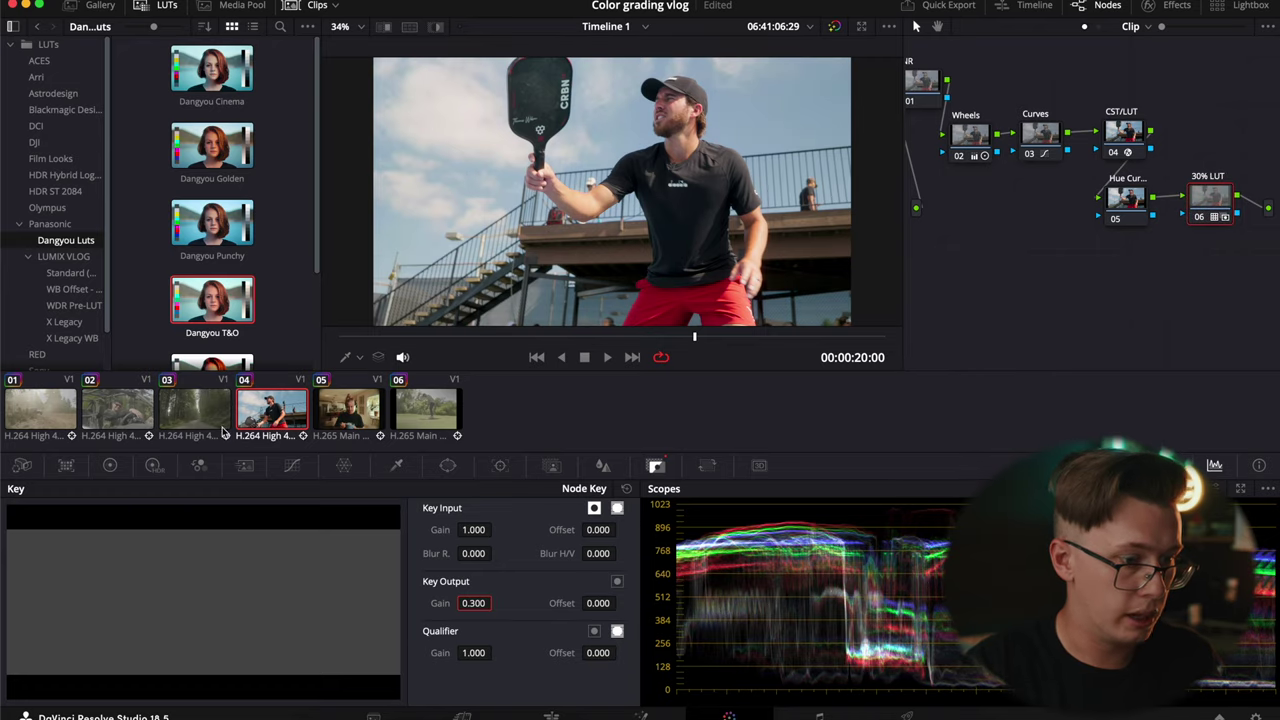
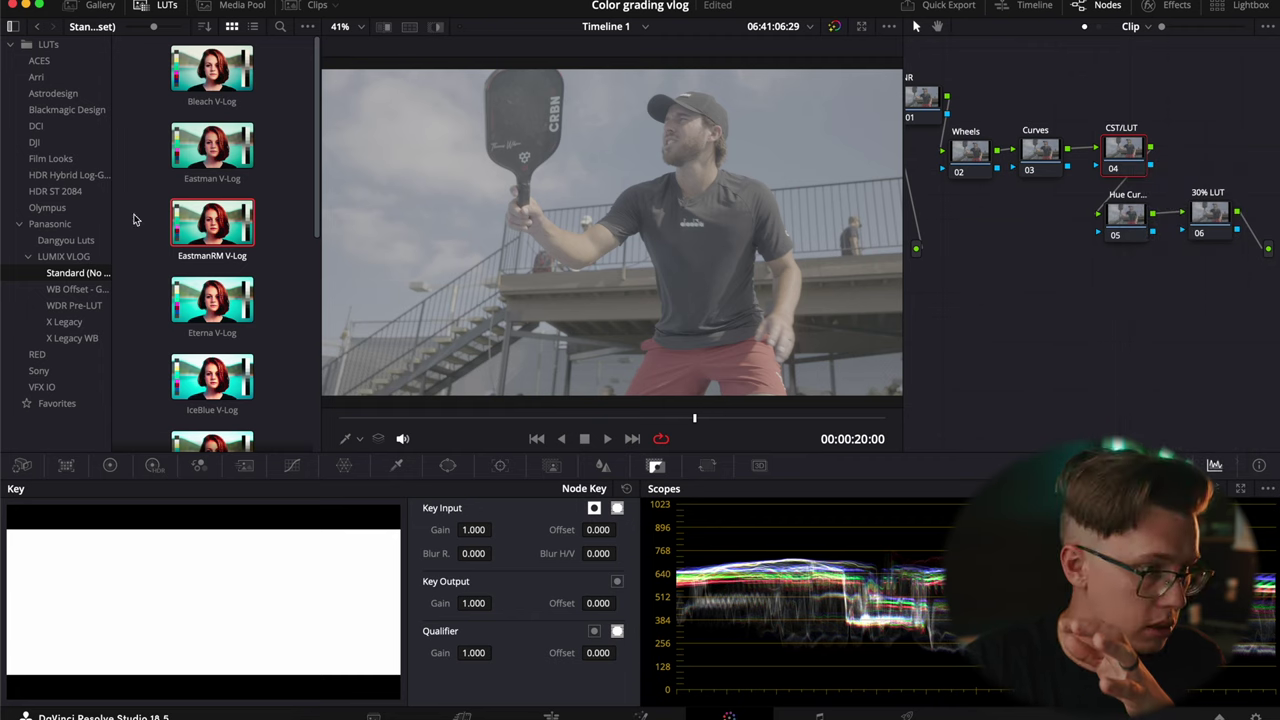
- Apply the EastmanRM V-Log LUT to the pickleball clip's CST/LUT node and set the Wheels node's Temp to -150 and Tint to 6.50
drag(255, 212, 1133, 152)
click(971, 160)
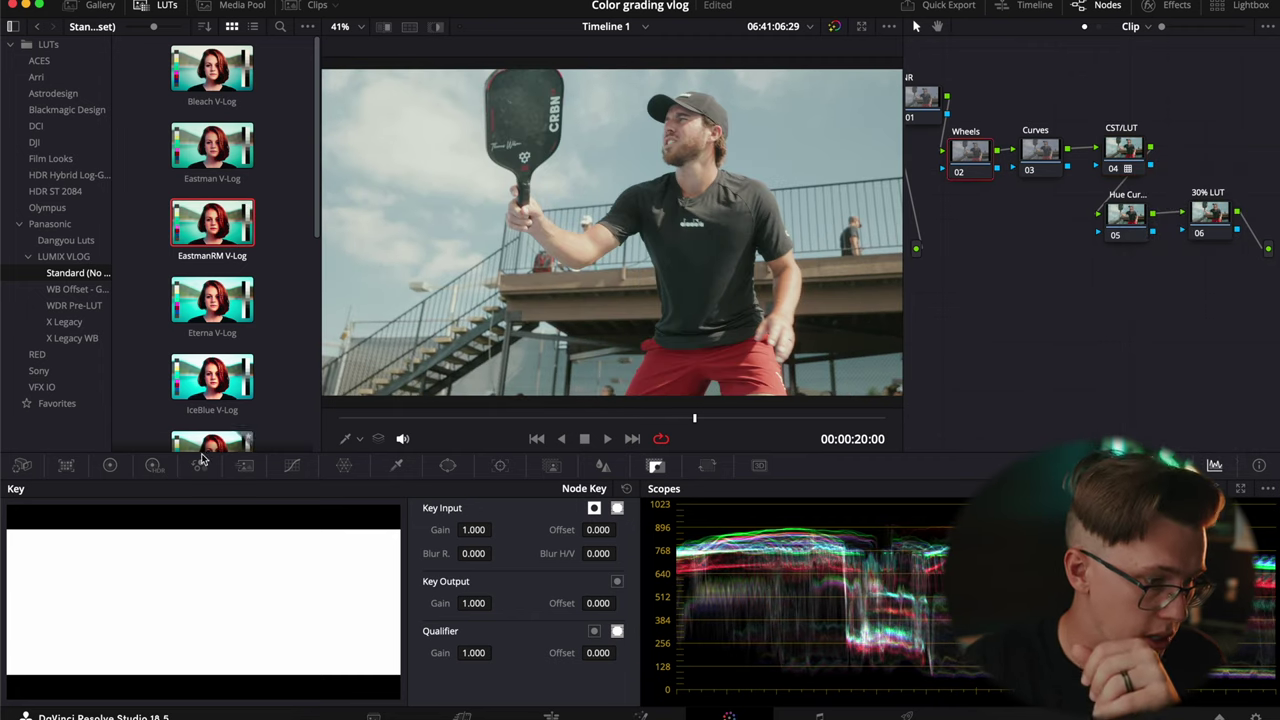
click(110, 465)
drag(155, 509, 145, 509)
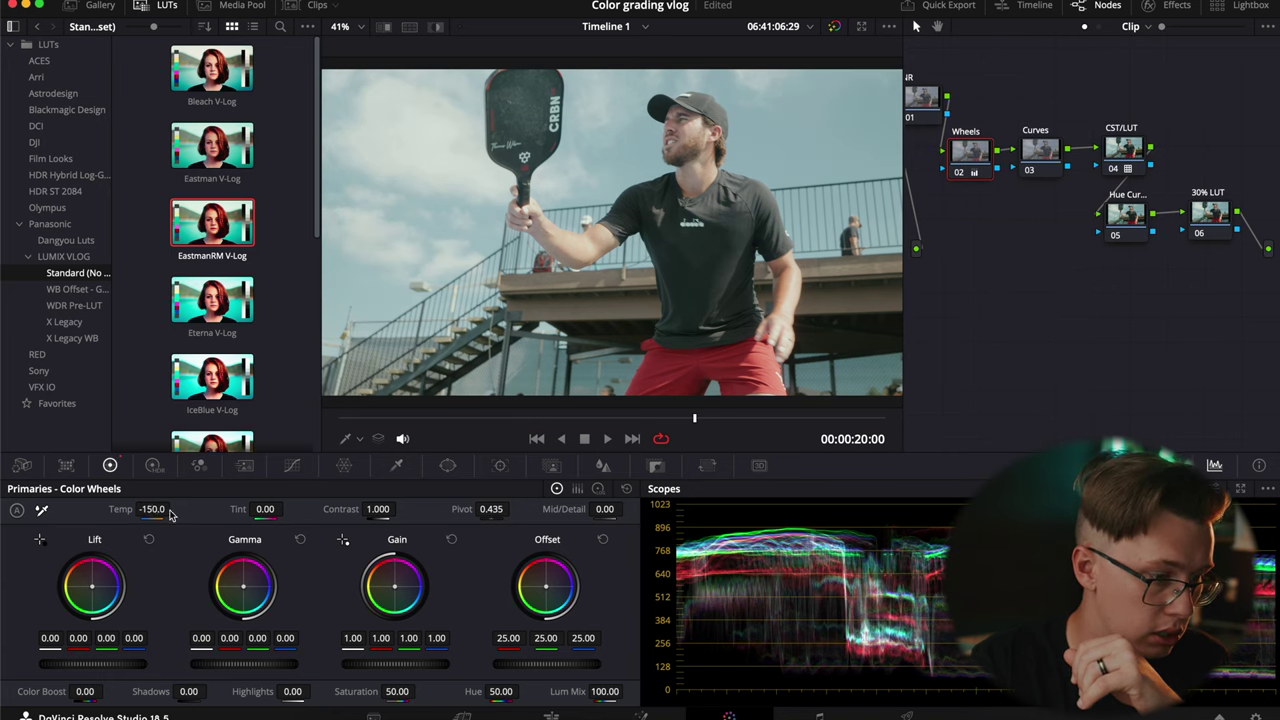
drag(264, 509, 268, 509)
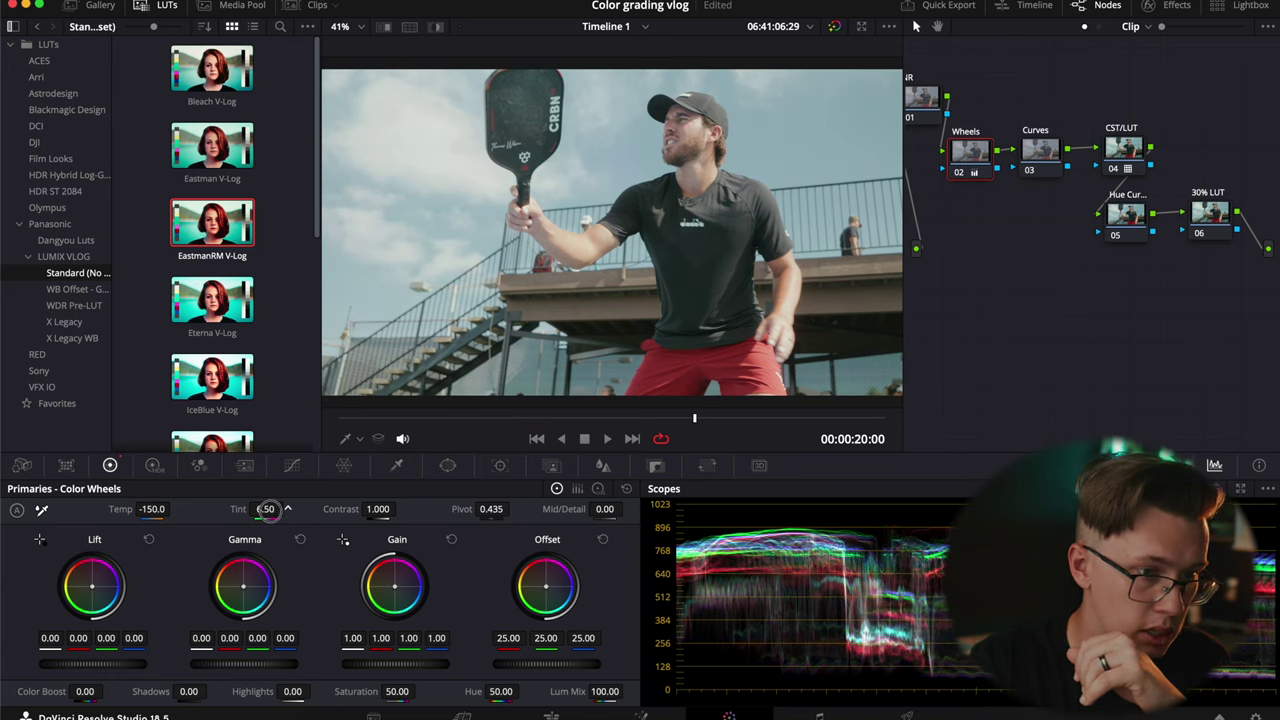
- On the Wheels node, set Contrast to 1.186, Gain to 0.95, Gamma to -0.01 and Temp to -110
drag(378, 509, 386, 509)
drag(394, 663, 257, 668)
mouse_move(83, 666)
mouse_down()
mouse_move(60, 665)
mouse_move(100, 663)
mouse_move(55, 668)
mouse_move(87, 665)
mouse_move(70, 668)
mouse_up()
drag(152, 508, 146, 510)
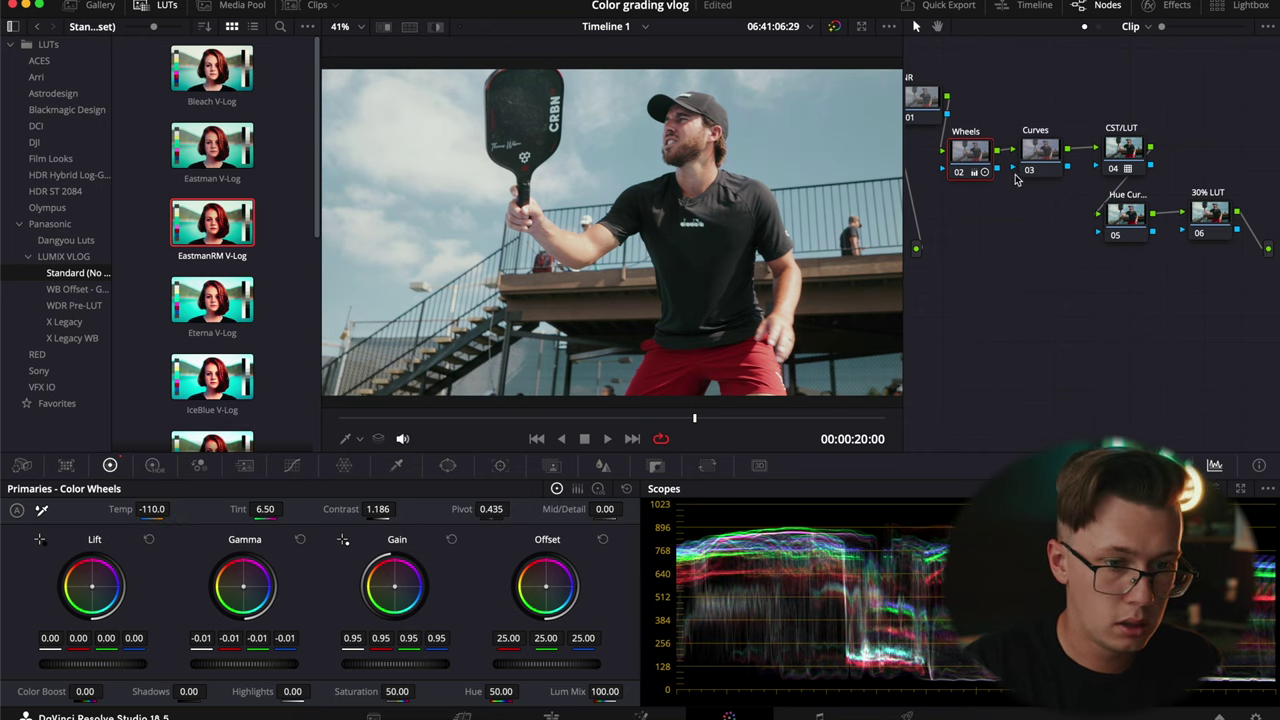
- Add a shadow point to the Curves node's custom curve and toggle the node to compare its effect
click(1054, 155)
click(291, 465)
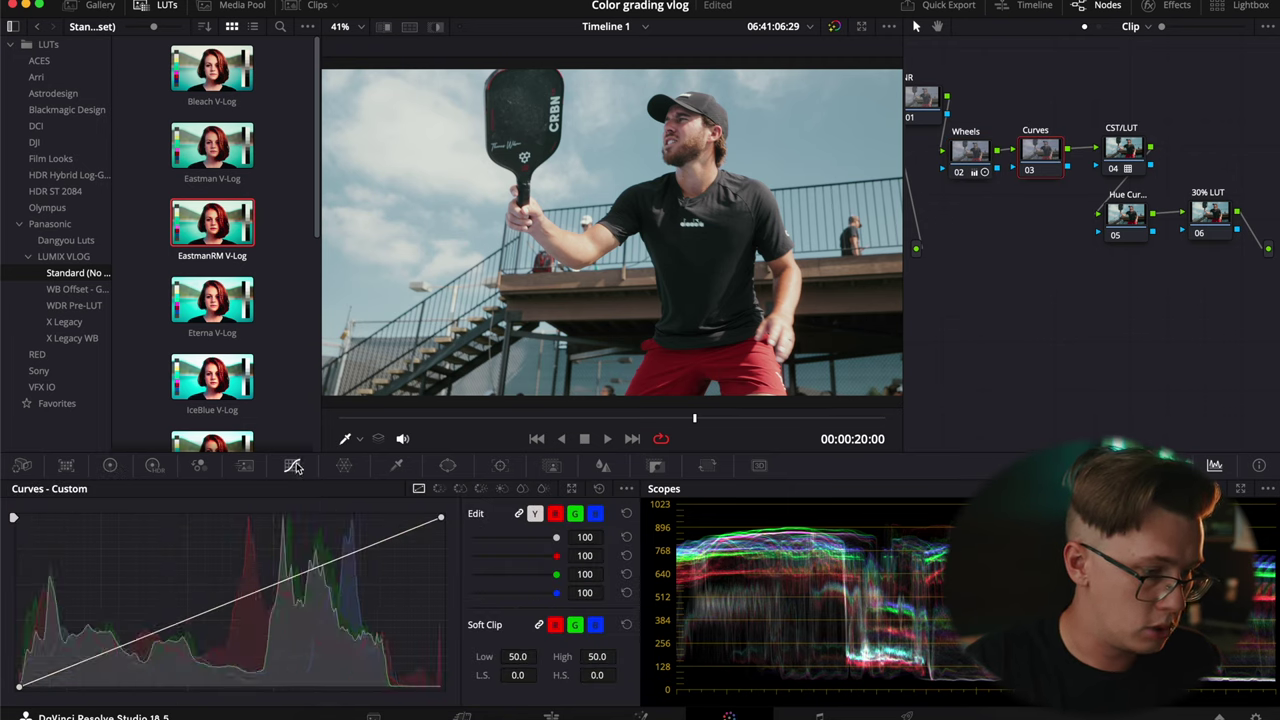
click(116, 646)
key(ctrl+d)
key(ctrl+d)
key(ctrl+d)
key(ctrl+d)
key(ctrl+d)
key(ctrl+d)
key(ctrl+d)
key(ctrl+d)
key(ctrl+d)
key(ctrl+d)
key(ctrl+d)
key(ctrl+d)
- Apply the Dangyou T&O LUT to the 30% LUT node and set its Key Output Gain to 0.3
click(1212, 214)
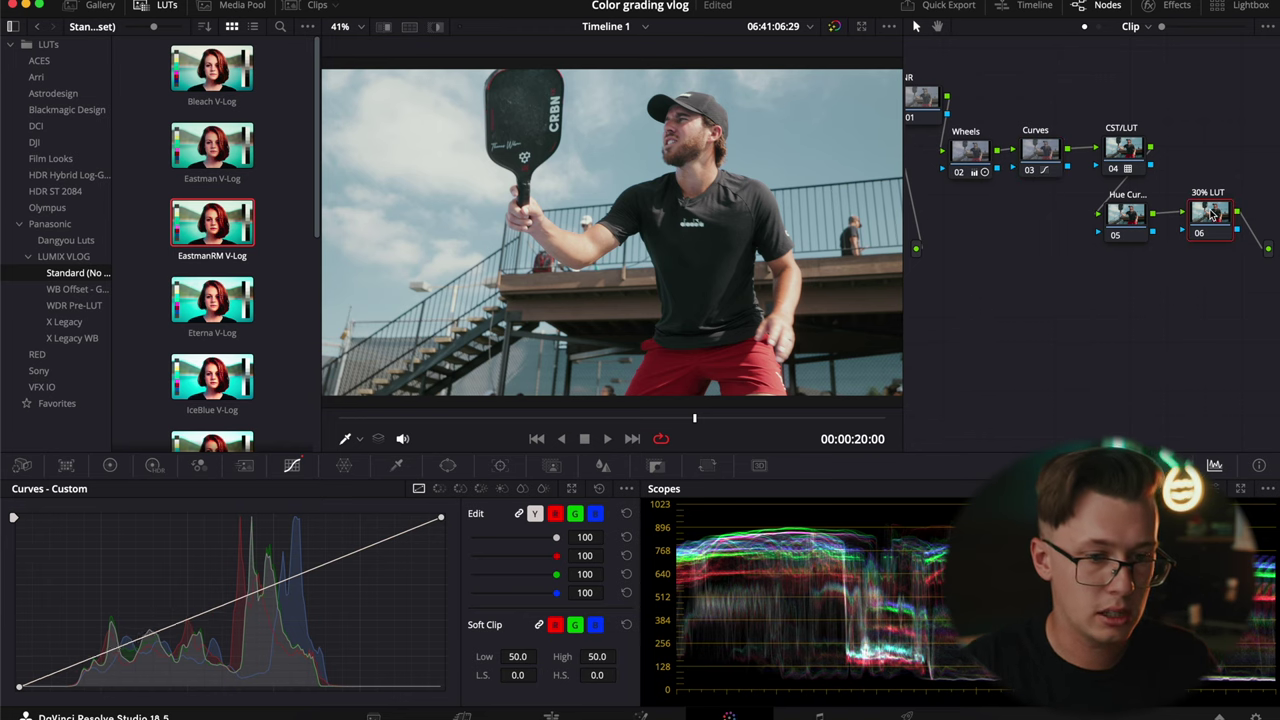
click(65, 240)
drag(212, 300, 1210, 214)
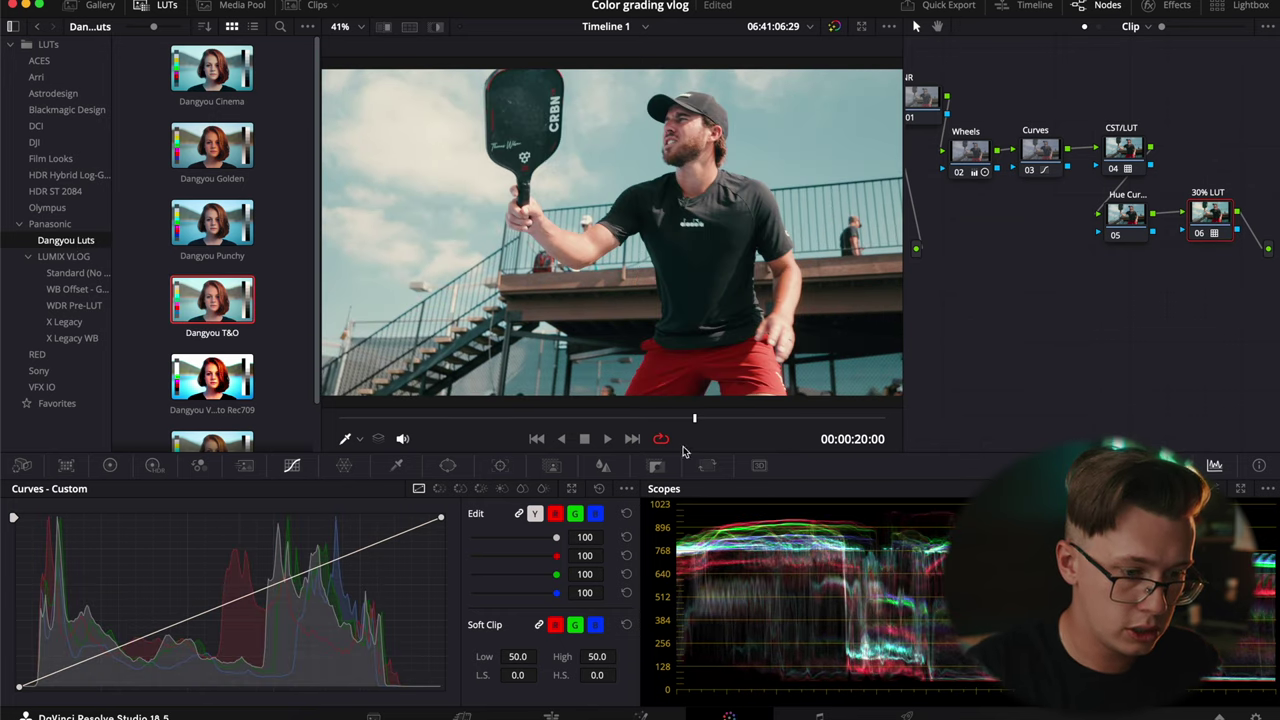
click(656, 466)
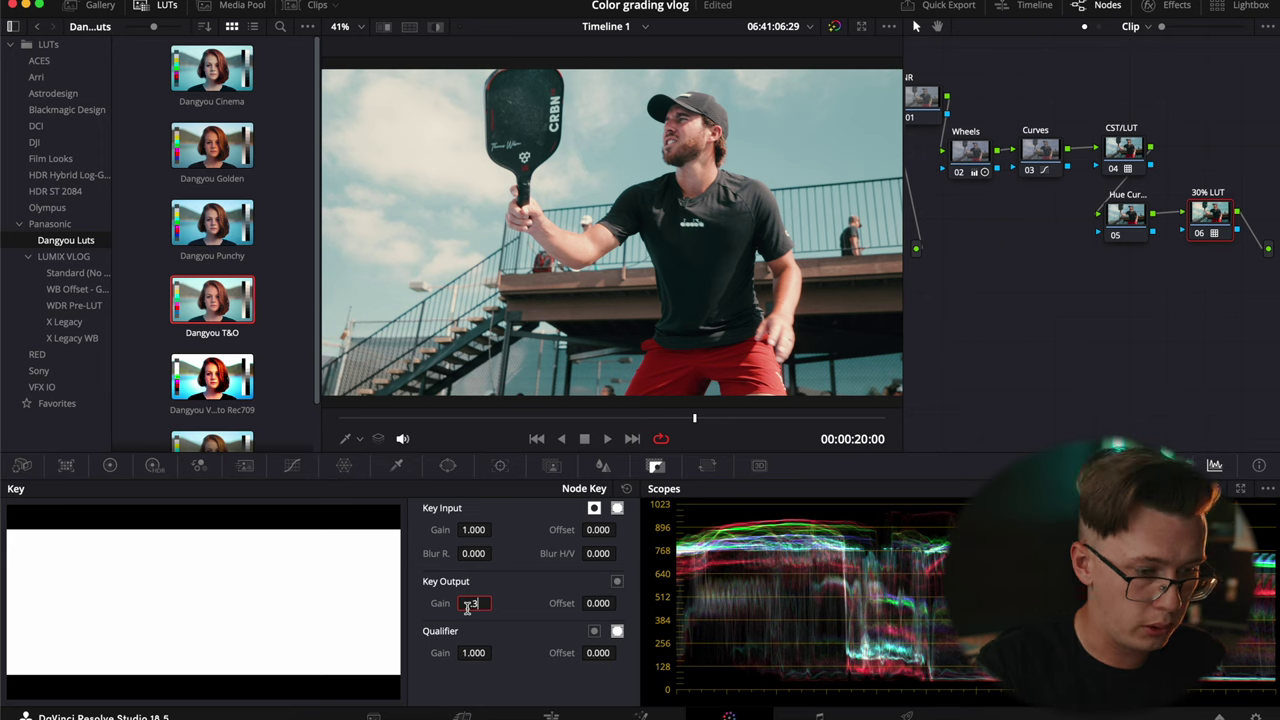
click(467, 603)
text(.3)
key(Return)
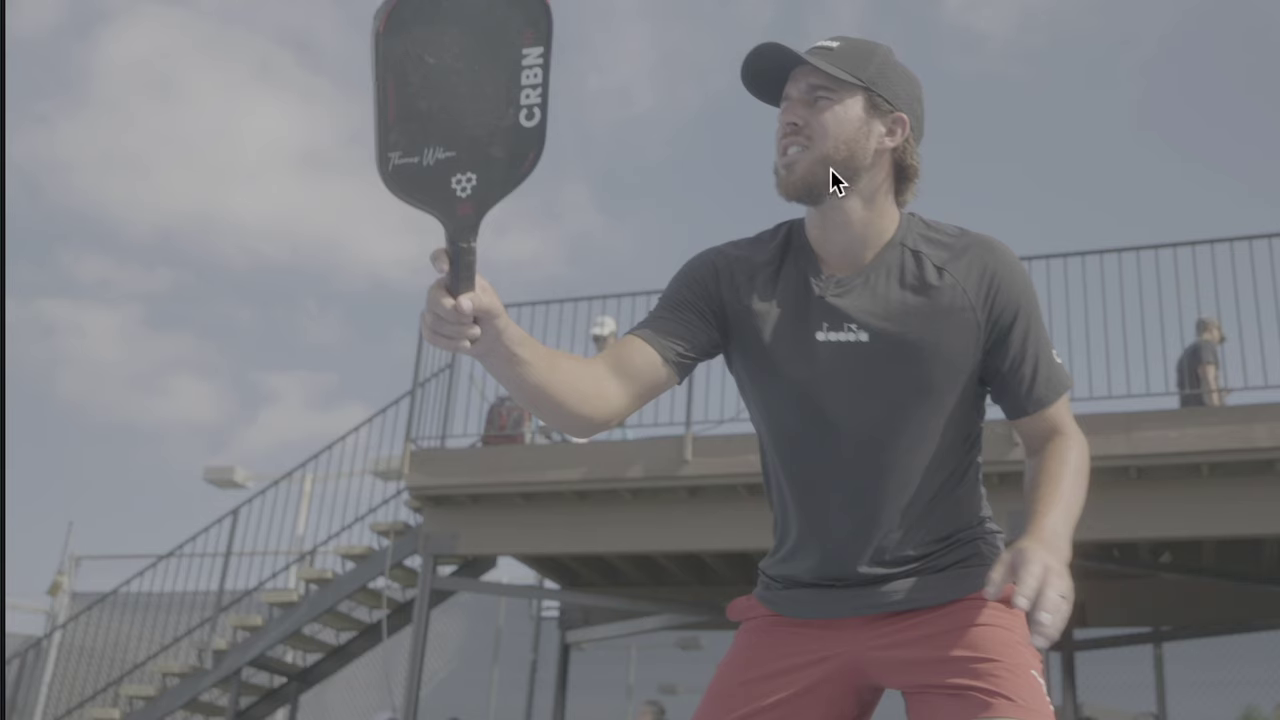
- Compare the pickleball clip with and without its grade and show its versions in split screen
key(shift+d)
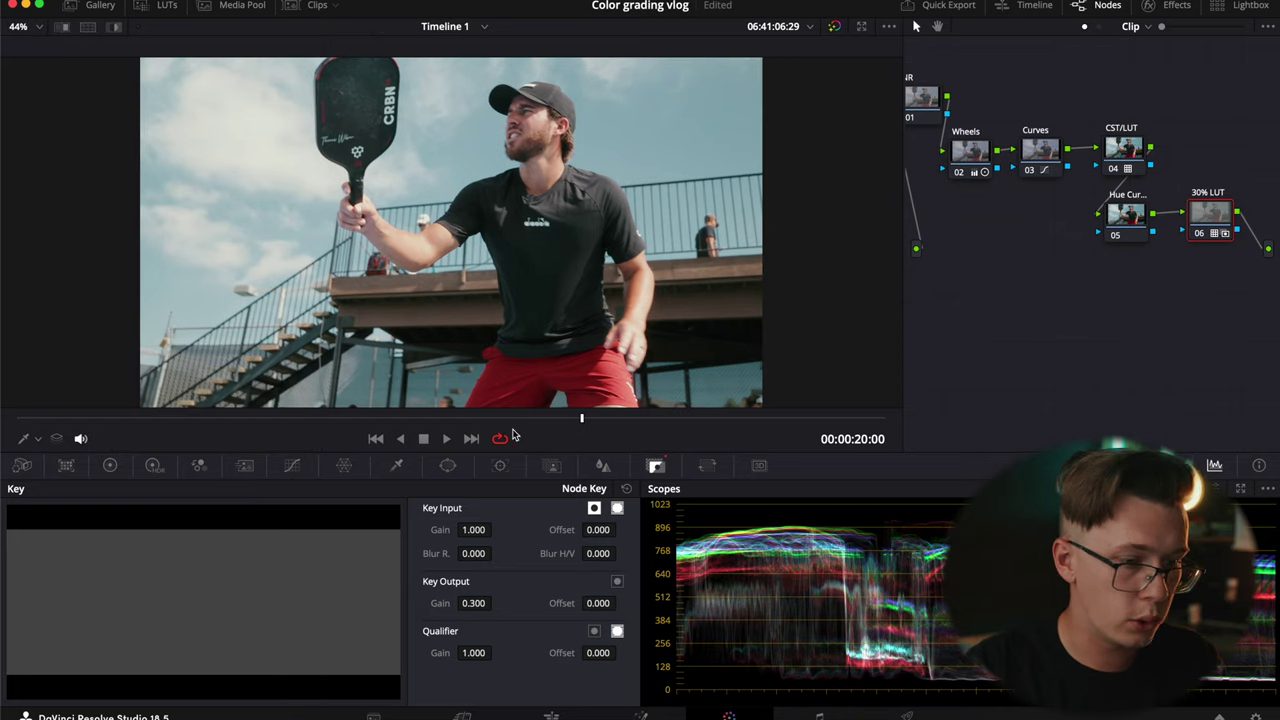
click(87, 26)
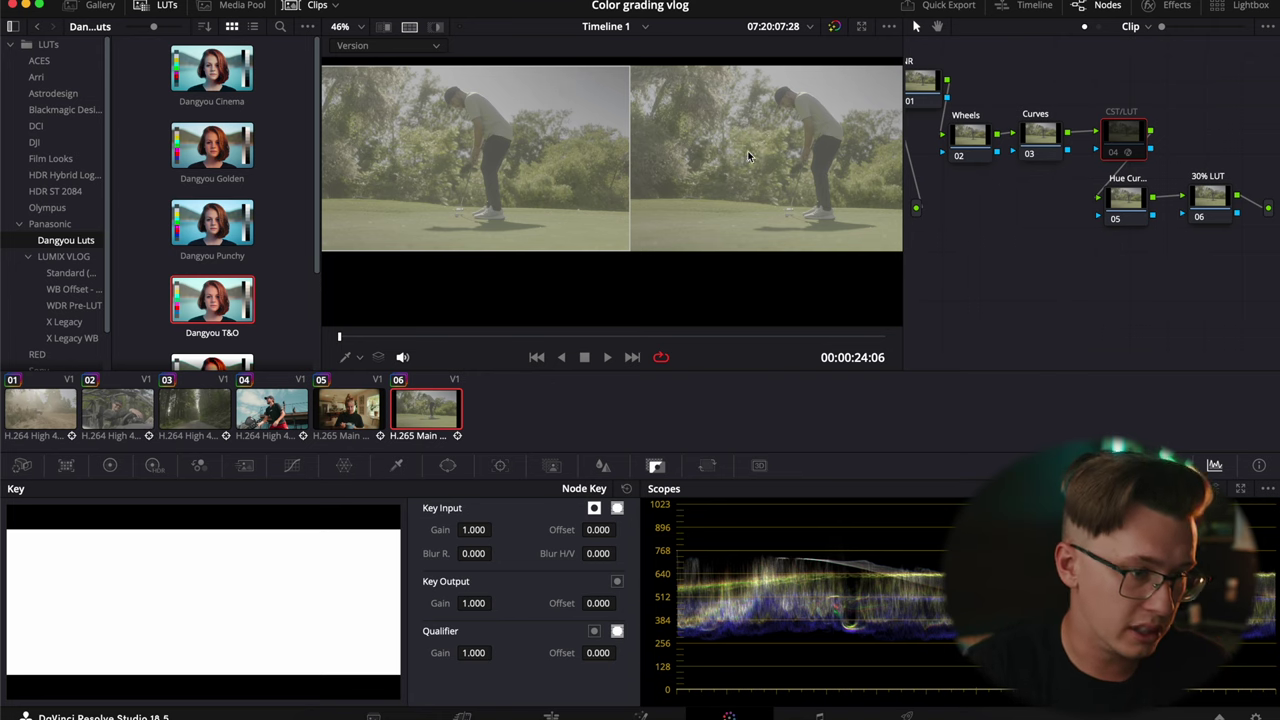
- Leave the split-screen view, fit the golf clip in the viewer, look through the other timeline clips and return to the golf clip
click(409, 26)
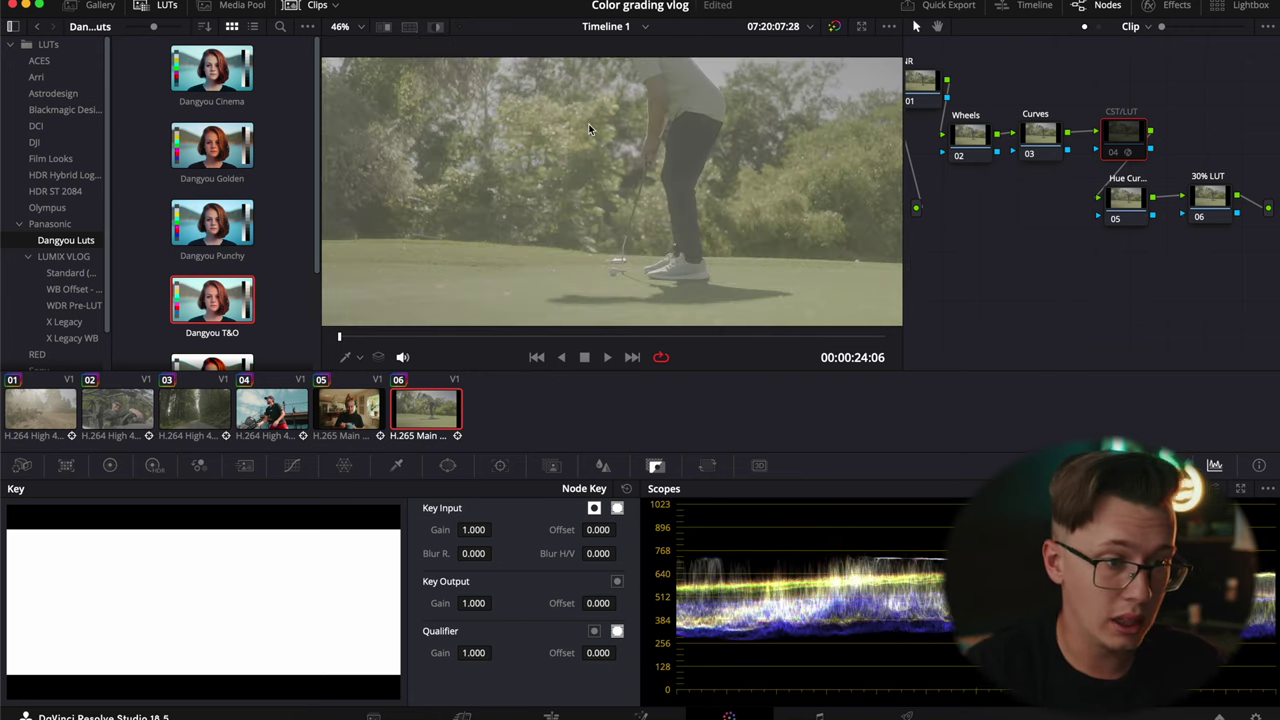
scroll(640, 160, down, 3)
scroll(639, 162, up, 1)
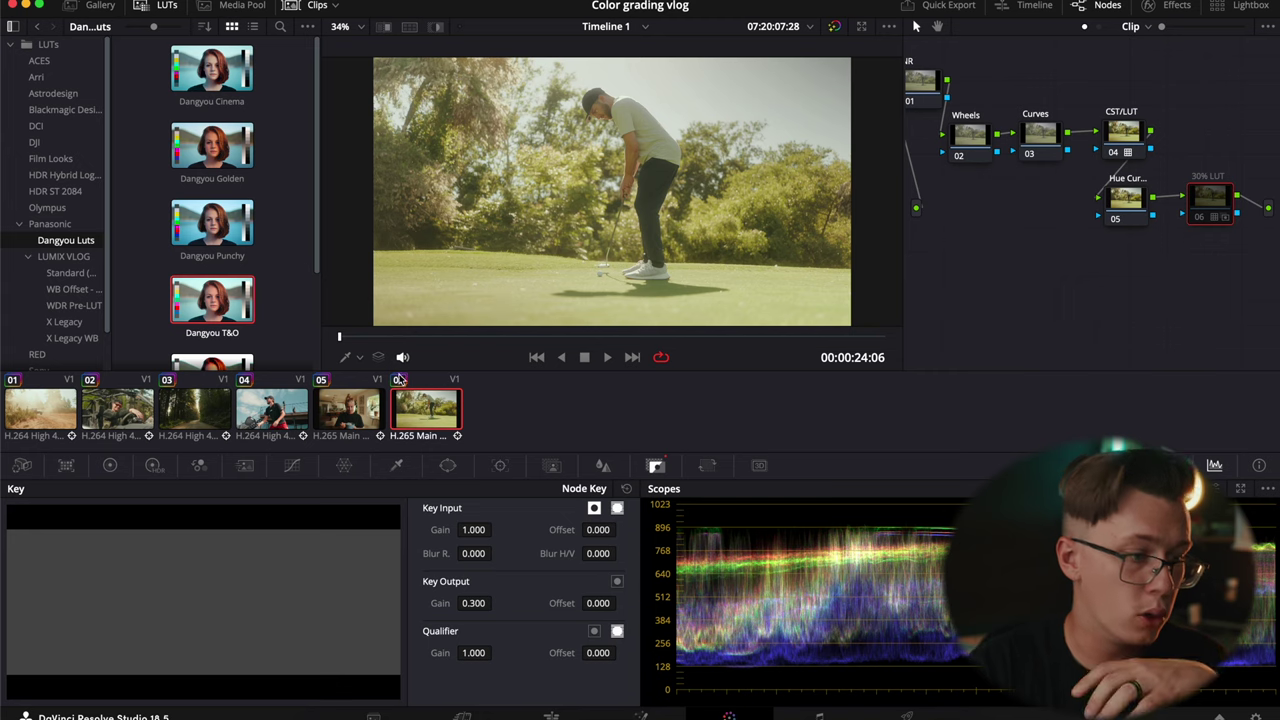
click(217, 406)
click(142, 408)
click(55, 410)
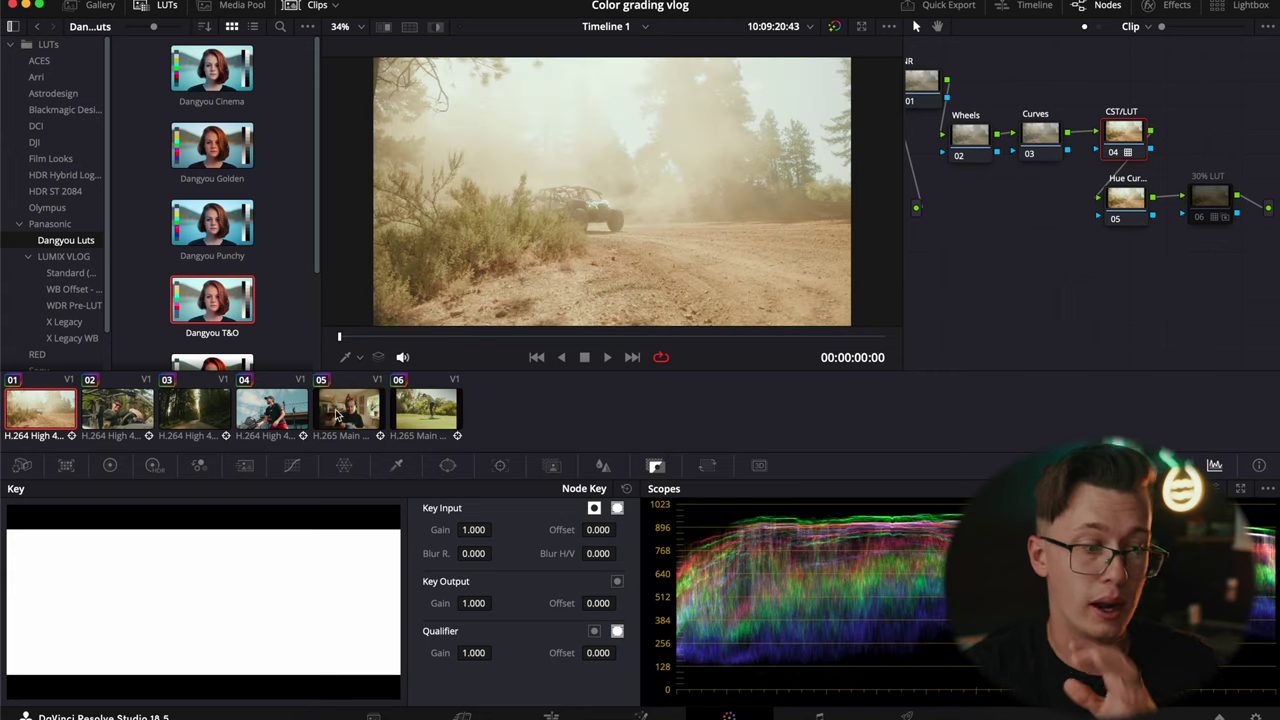
click(433, 402)
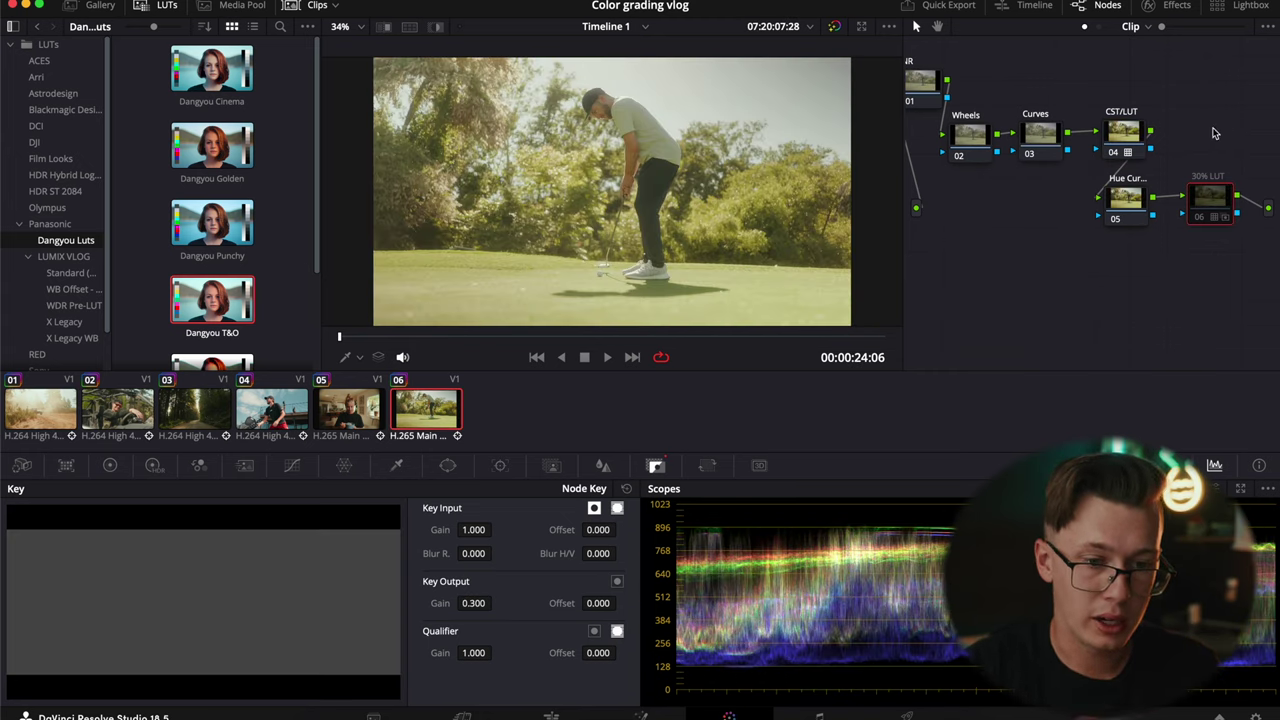
- On the golf clip's Wheels node, set Temp to -90, Tint to 11.50, Gain to 0.94 and Lift to -0.01
click(62, 256)
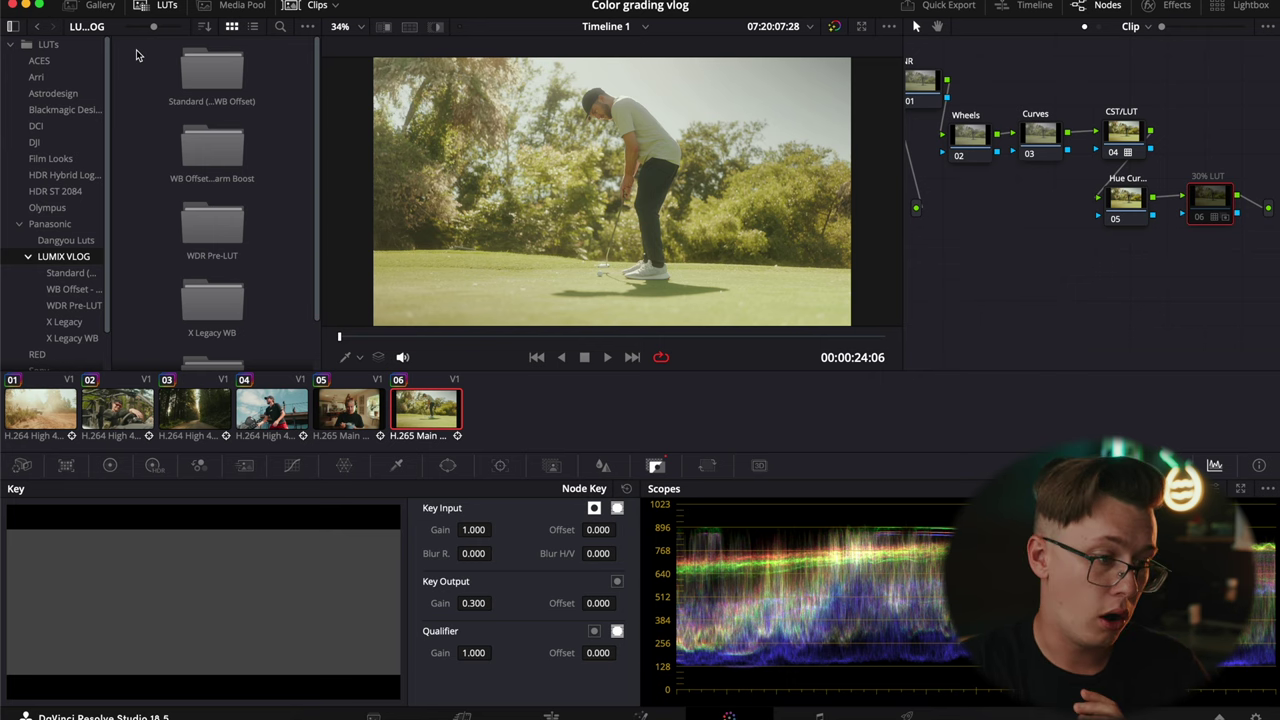
click(305, 6)
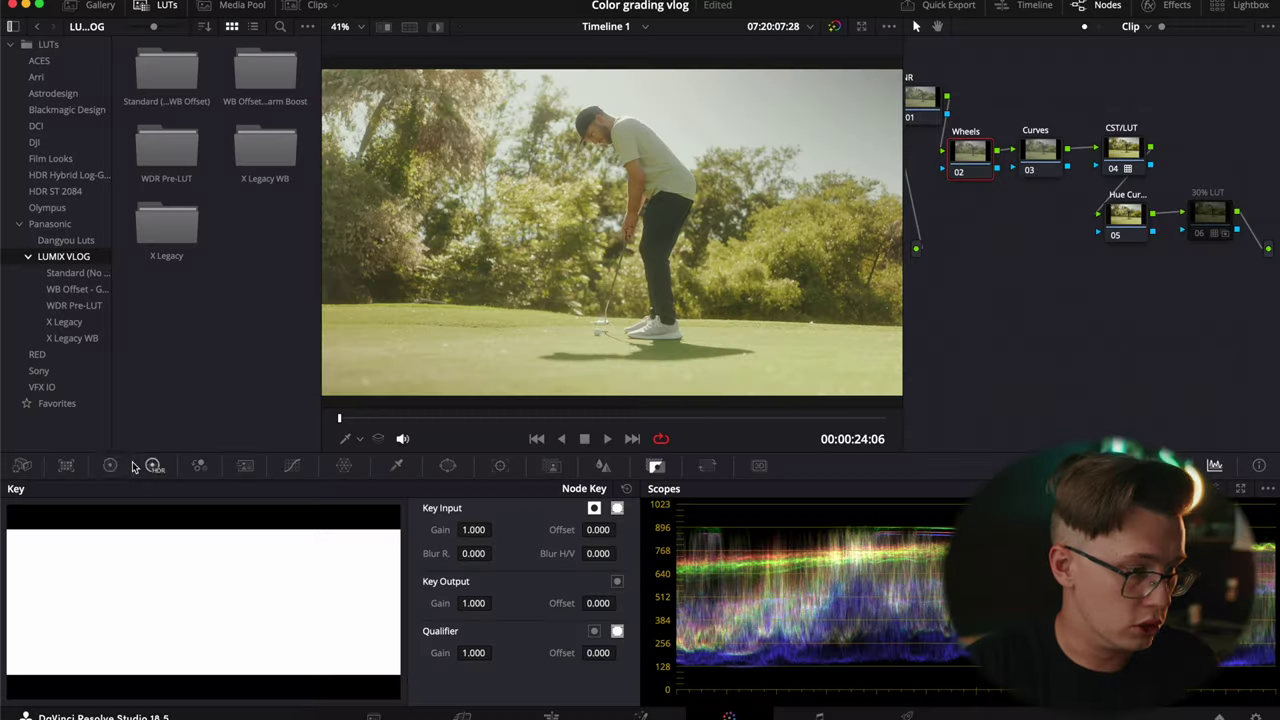
click(110, 465)
drag(151, 509, 148, 509)
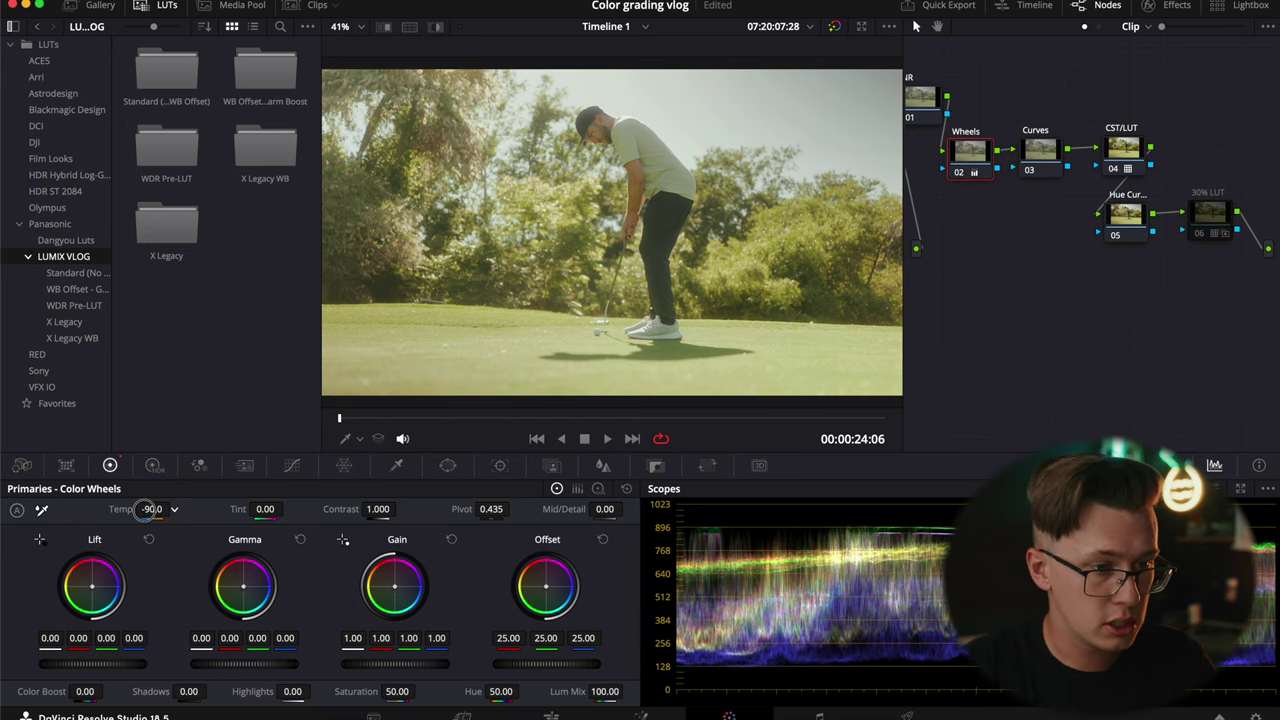
drag(261, 509, 270, 509)
mouse_move(384, 666)
mouse_down()
mouse_move(320, 666)
mouse_move(398, 674)
mouse_move(370, 664)
mouse_up()
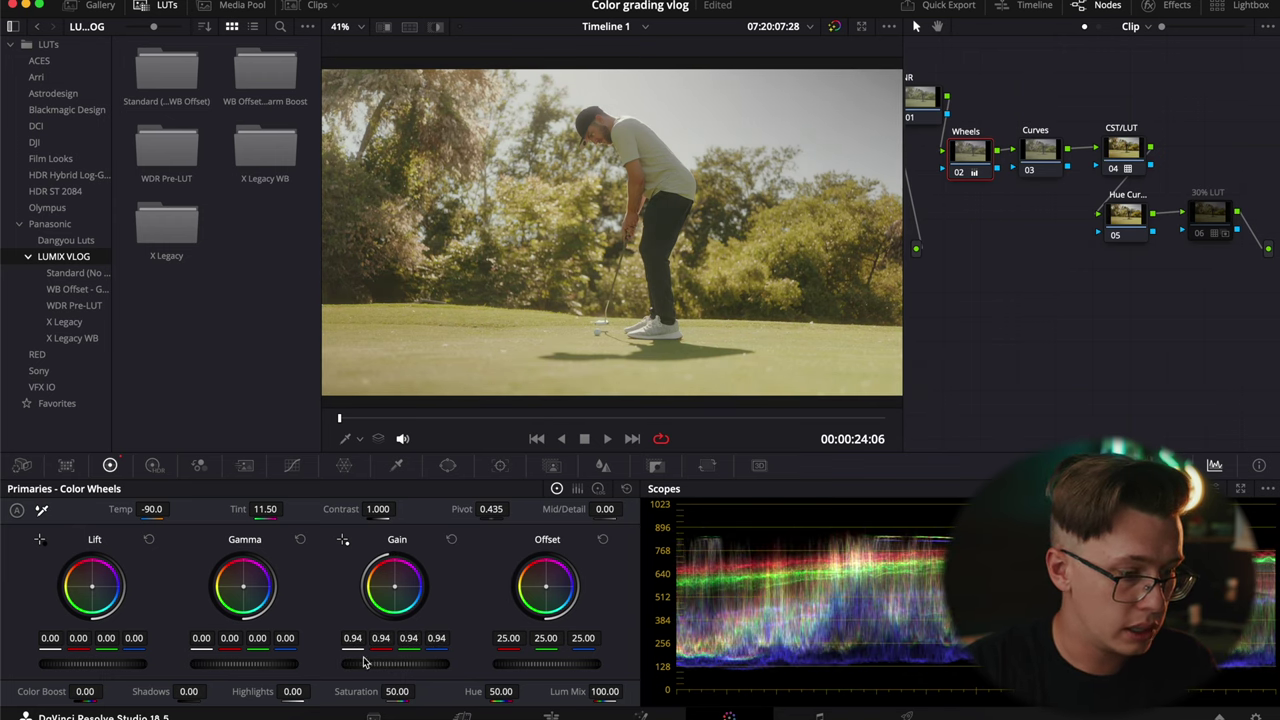
mouse_move(266, 668)
mouse_down()
mouse_move(209, 664)
mouse_move(280, 660)
mouse_up()
drag(119, 664, 100, 664)
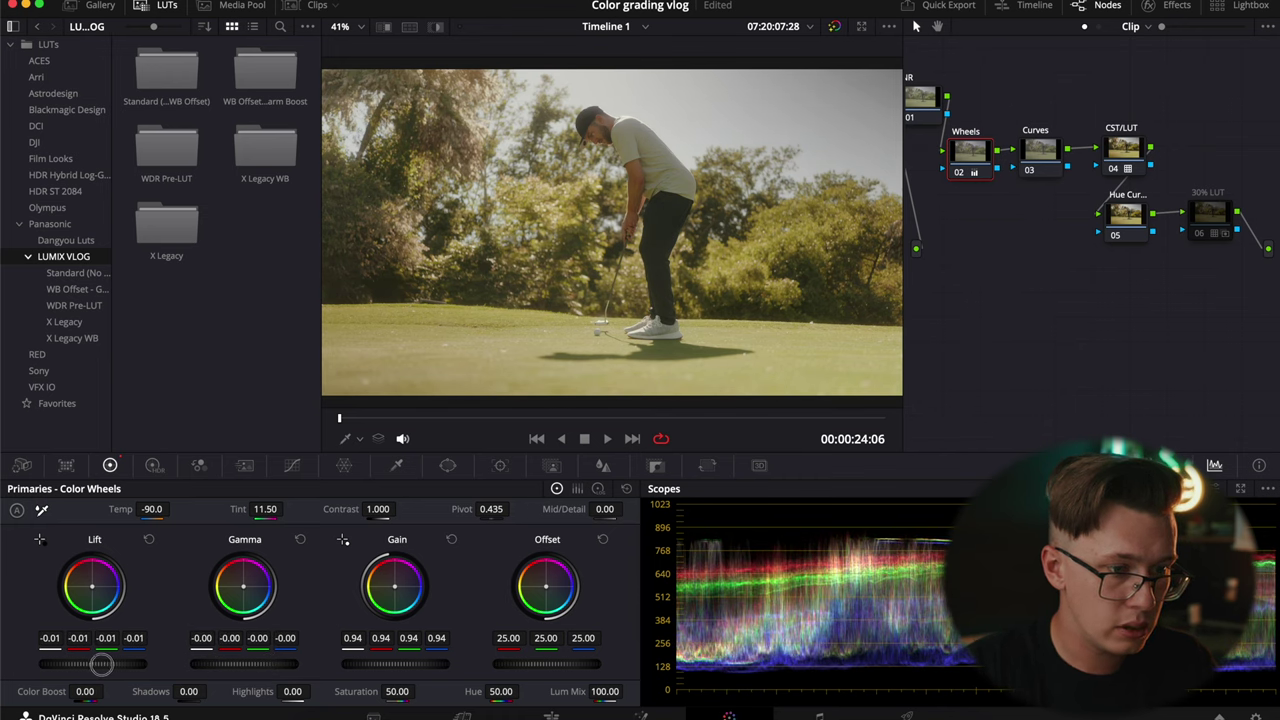
- Set the golf clip's Wheels to Temp -160 and Contrast 1.126, enable the 30% LUT node, and lower the Tint slightly
key(ctrl+d)
key(ctrl+d)
key(ctrl+d)
key(ctrl+d)
key(ctrl+d)
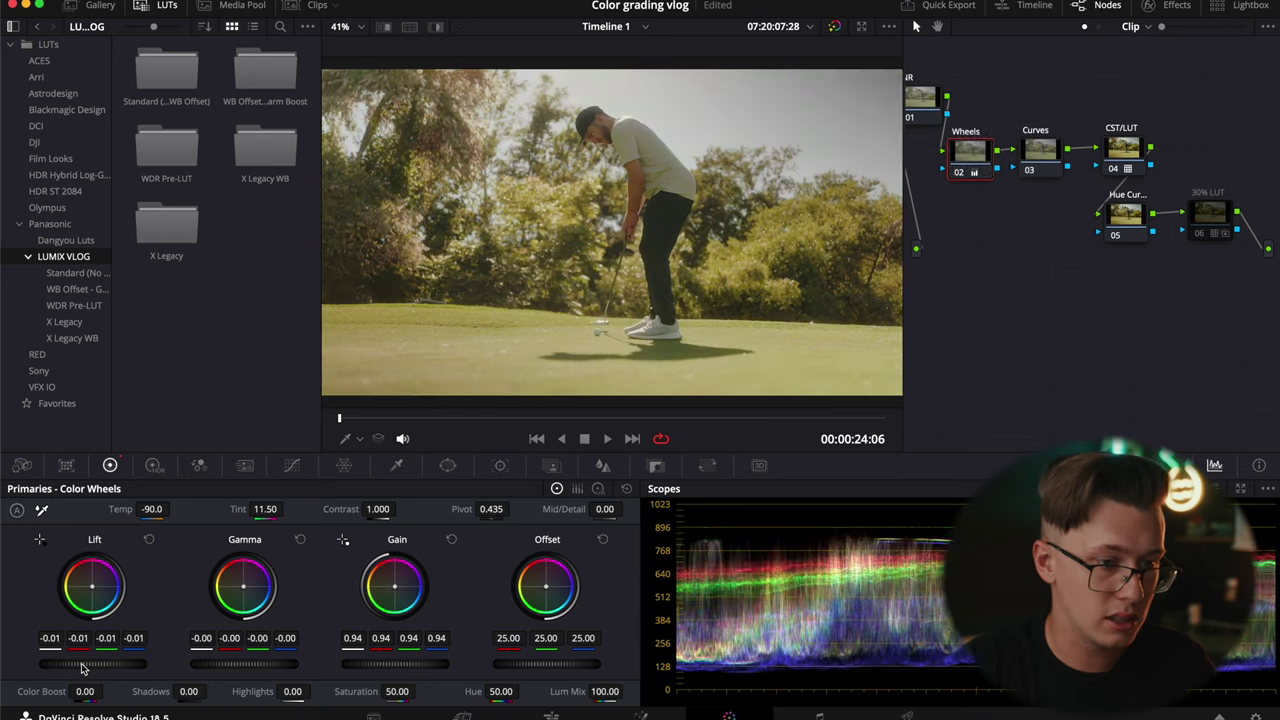
key(ctrl+d)
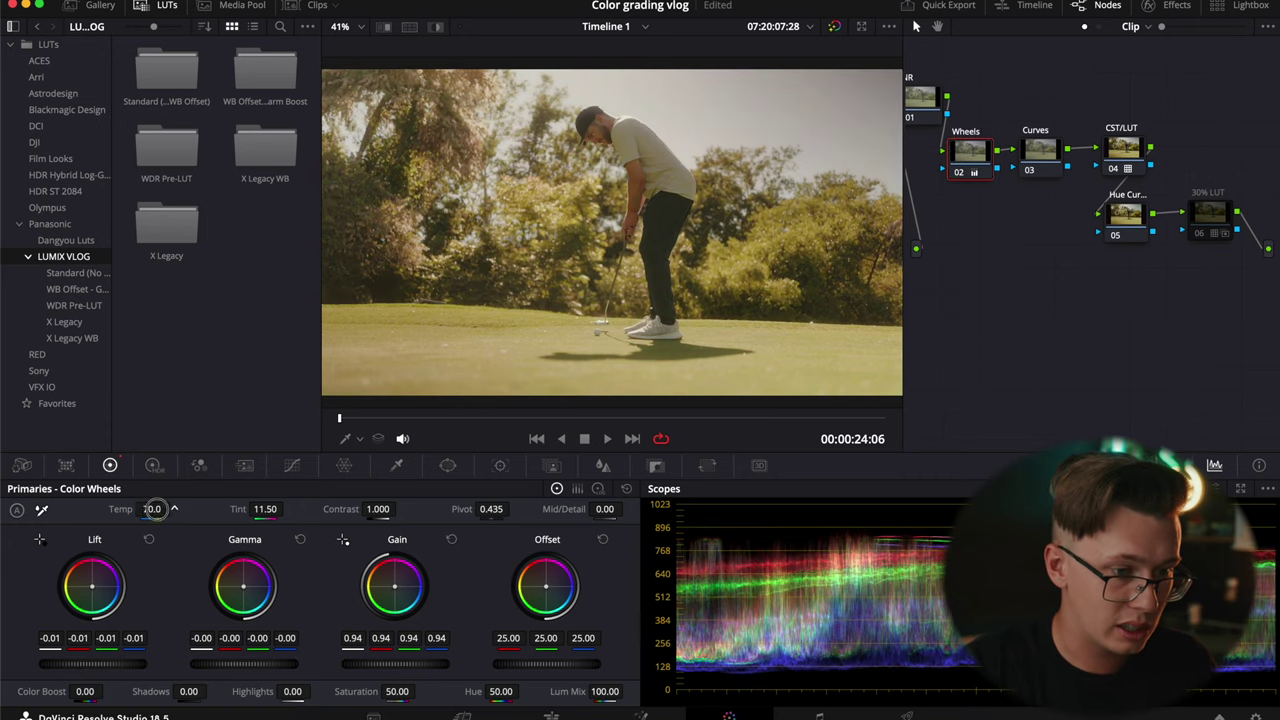
key(ctrl+d)
key(ctrl+d)
key(ctrl+d)
key(ctrl+d)
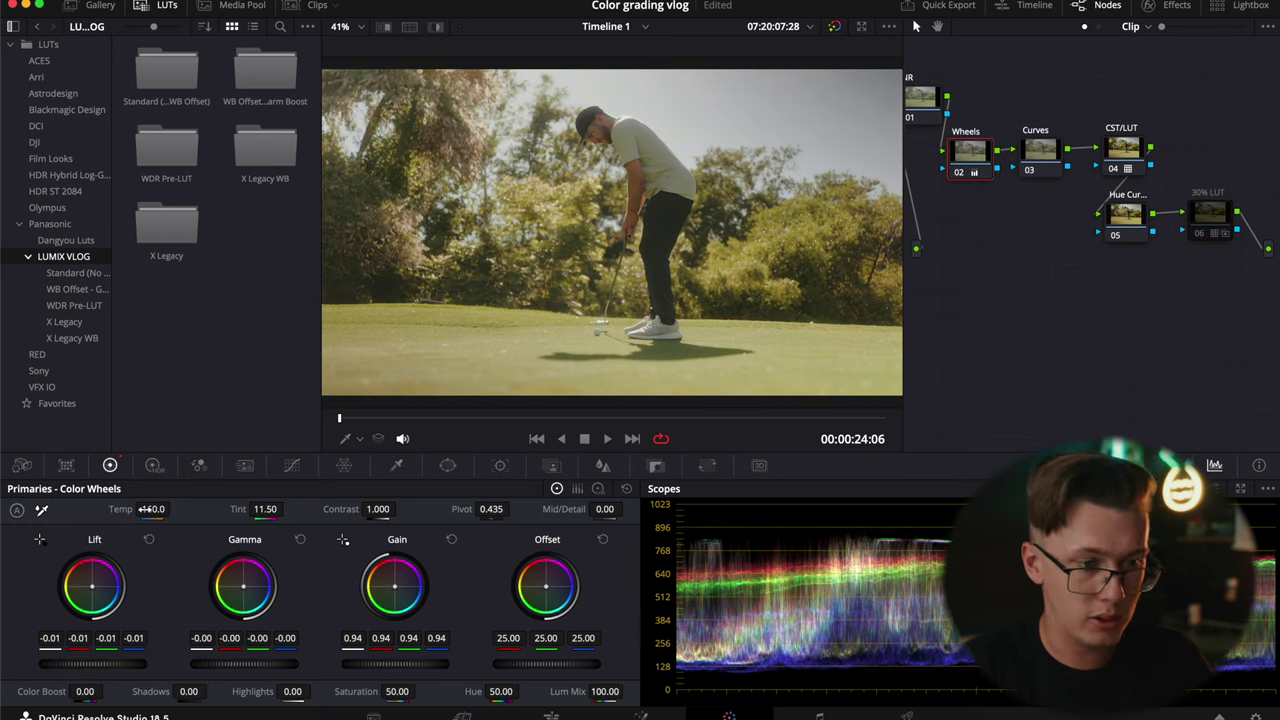
mouse_move(390, 508)
mouse_down()
mouse_move(442, 509)
mouse_move(390, 508)
mouse_up()
key(ctrl+d)
key(ctrl+d)
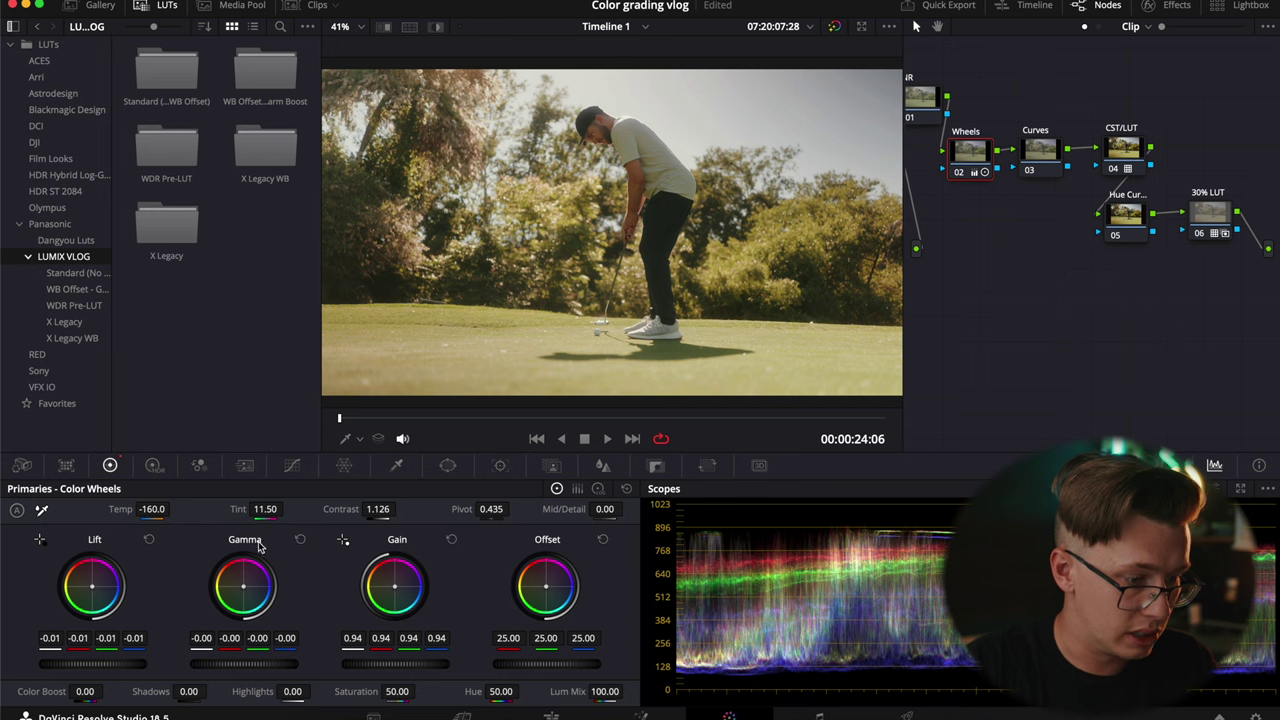
drag(265, 510, 262, 511)
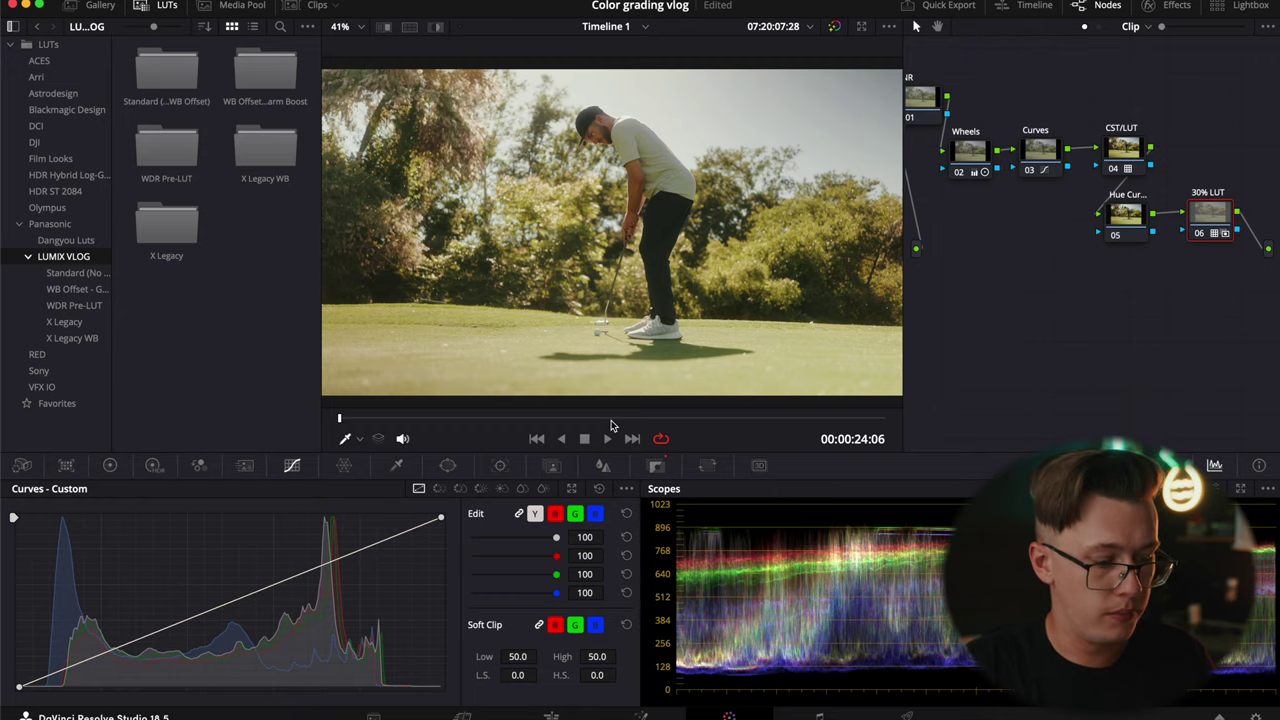
- Disable all of the golf clip's nodes, keeping only the NR and CST/LUT nodes on for a before view
key(alt+o)
key(BackSpace)
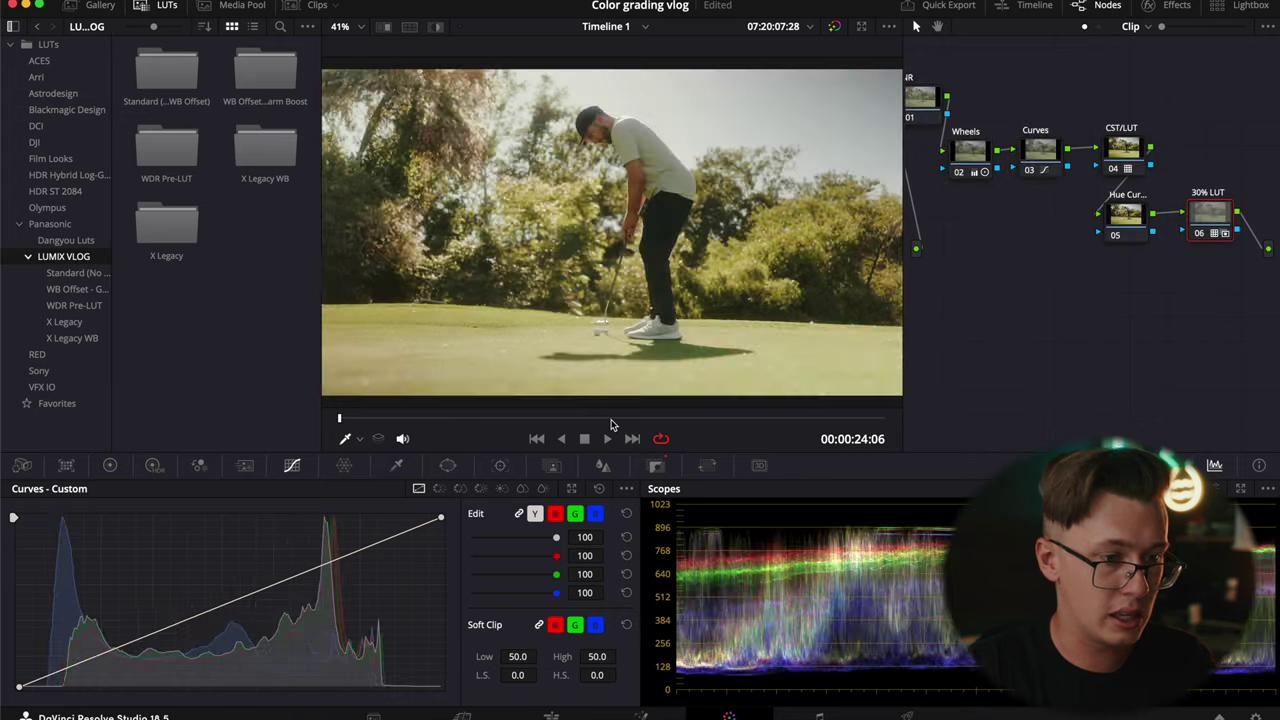
key(alt+d)
click(926, 100)
click(1121, 147)
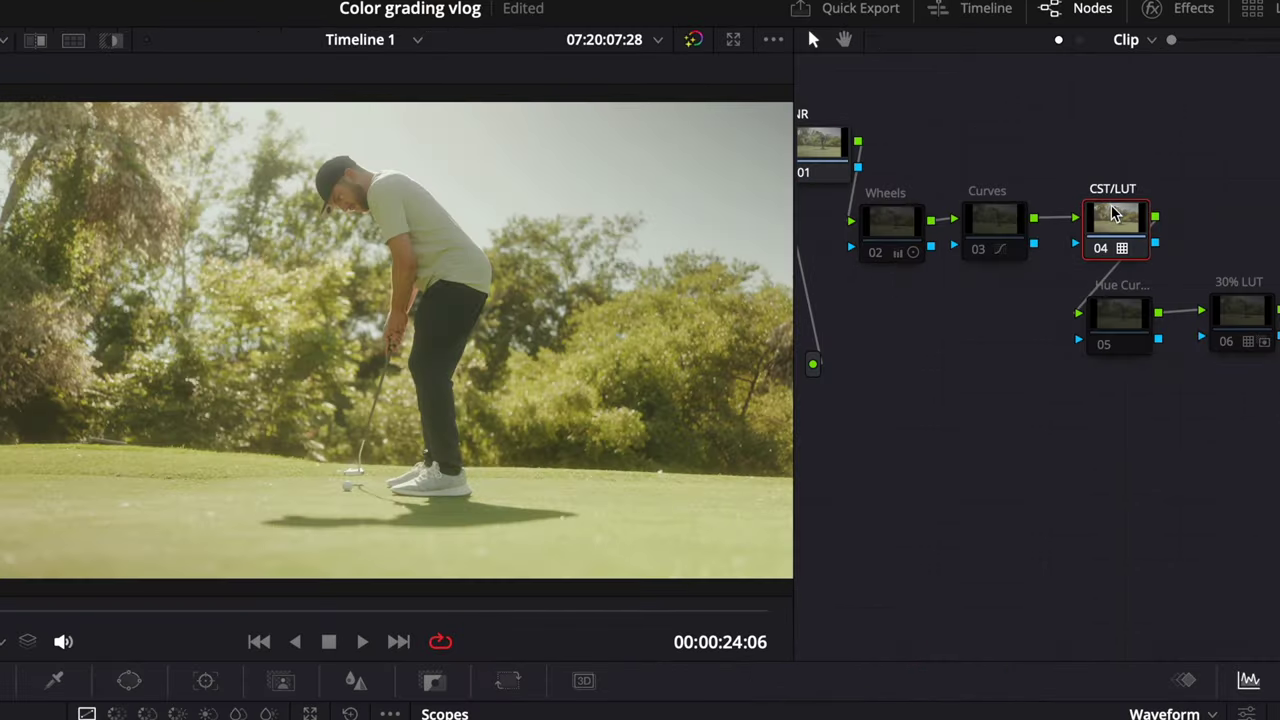
- Re-enable the Wheels, Curves, Hue Curves and 30% LUT nodes one by one to review what each adds
click(894, 229)
key(ctrl+d)
click(1018, 237)
key(ctrl+d)
click(1118, 315)
key(ctrl+d)
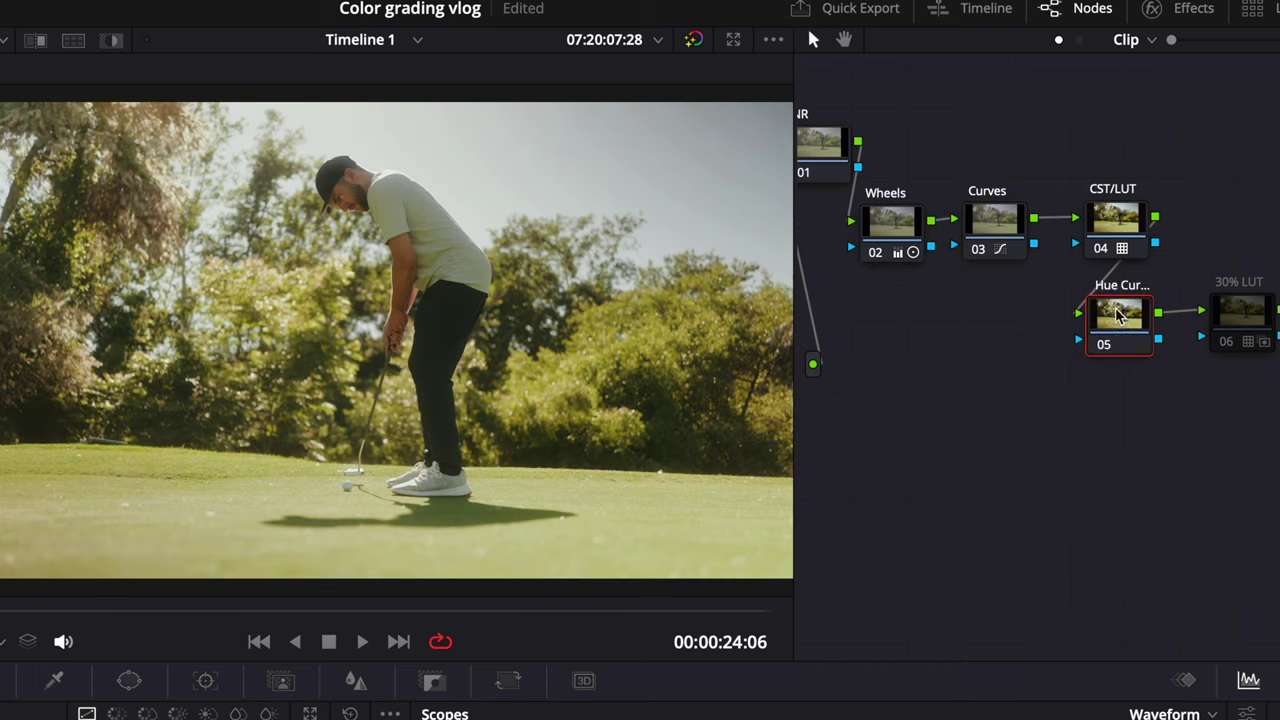
click(1240, 320)
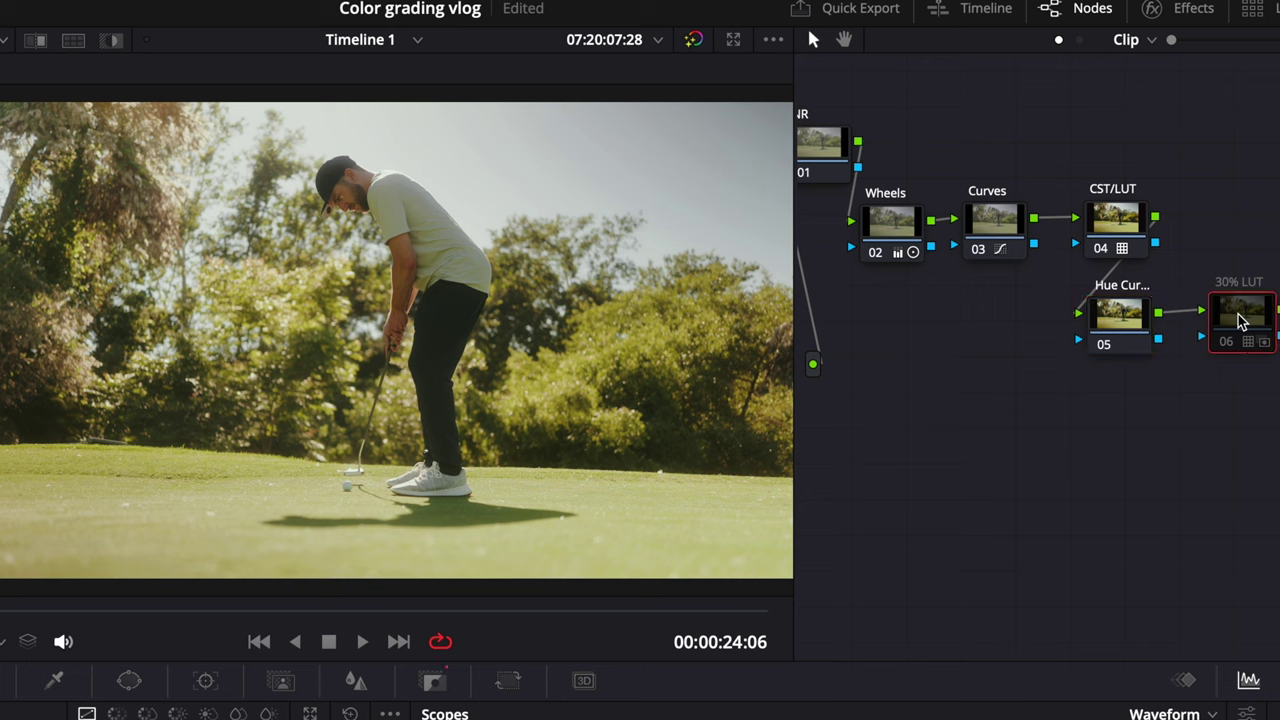
key(ctrl+d)
key(ctrl+d)
key(ctrl+d)
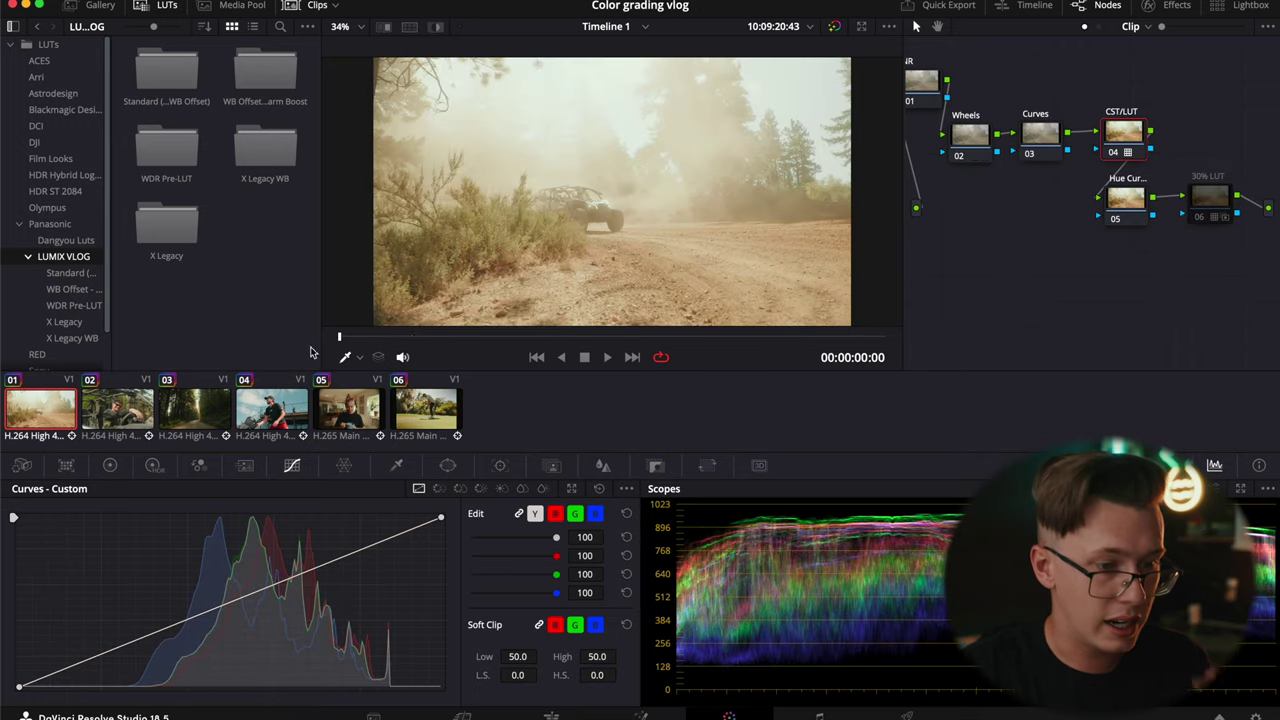
- At 00:00:01:10 of the dusty buggy clip, set the Wheels node to Temp -190, Tint 3.00 and Contrast 1.118
drag(556, 340, 580, 340)
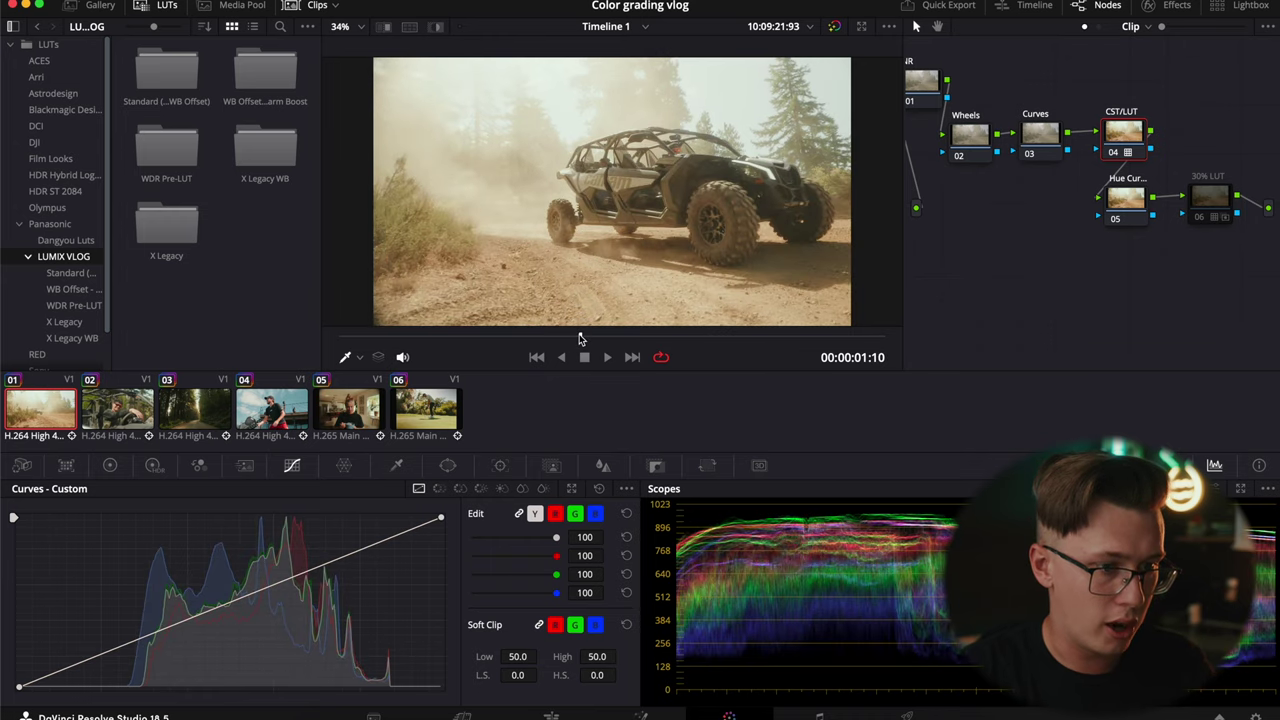
click(973, 143)
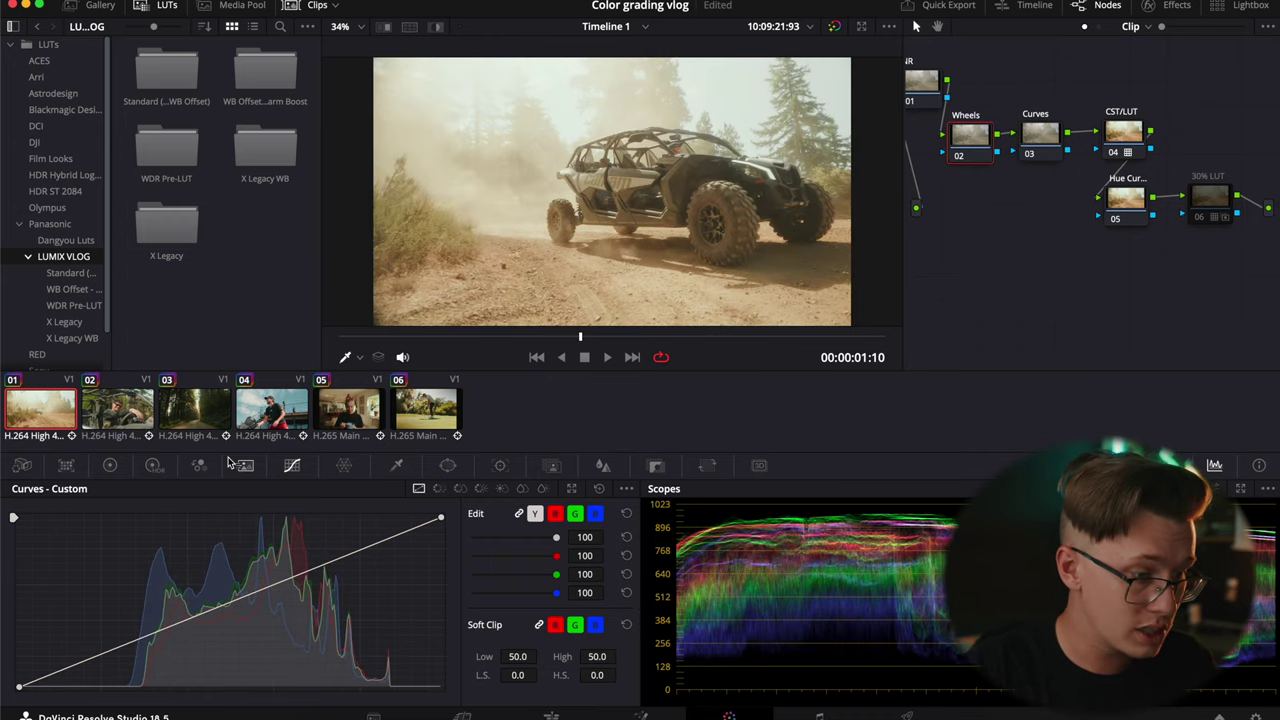
click(110, 465)
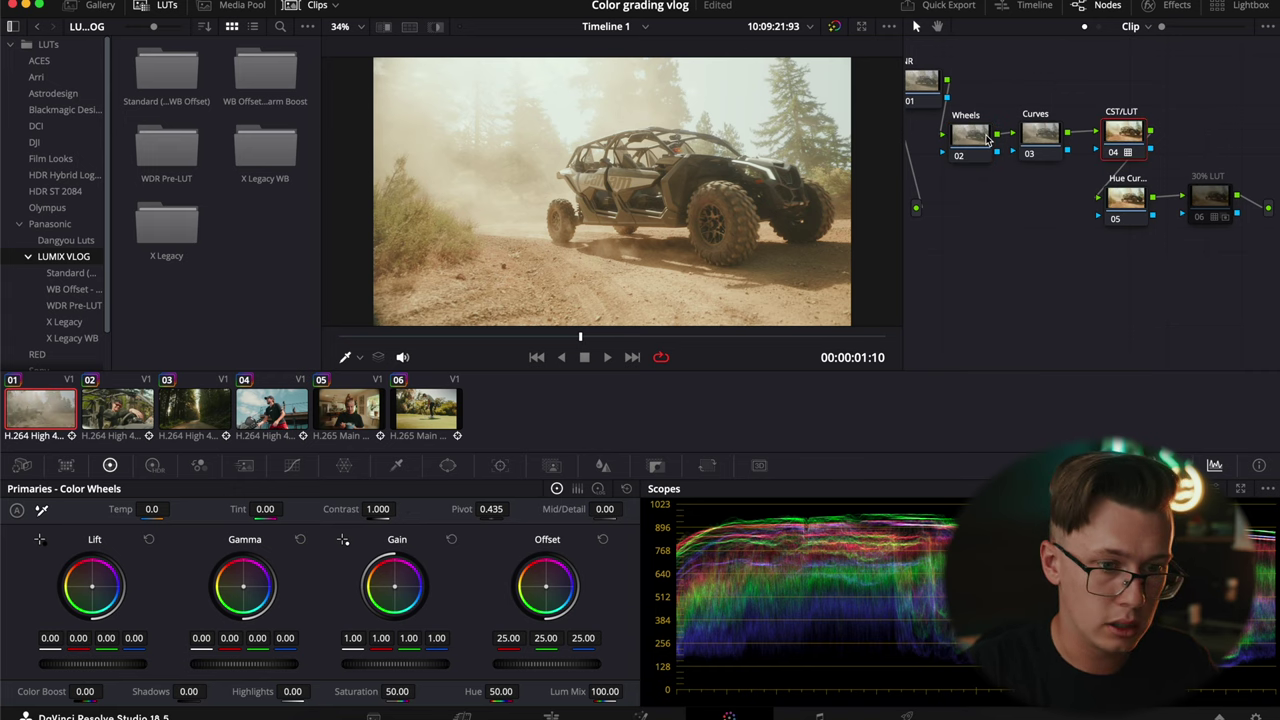
drag(155, 509, 145, 509)
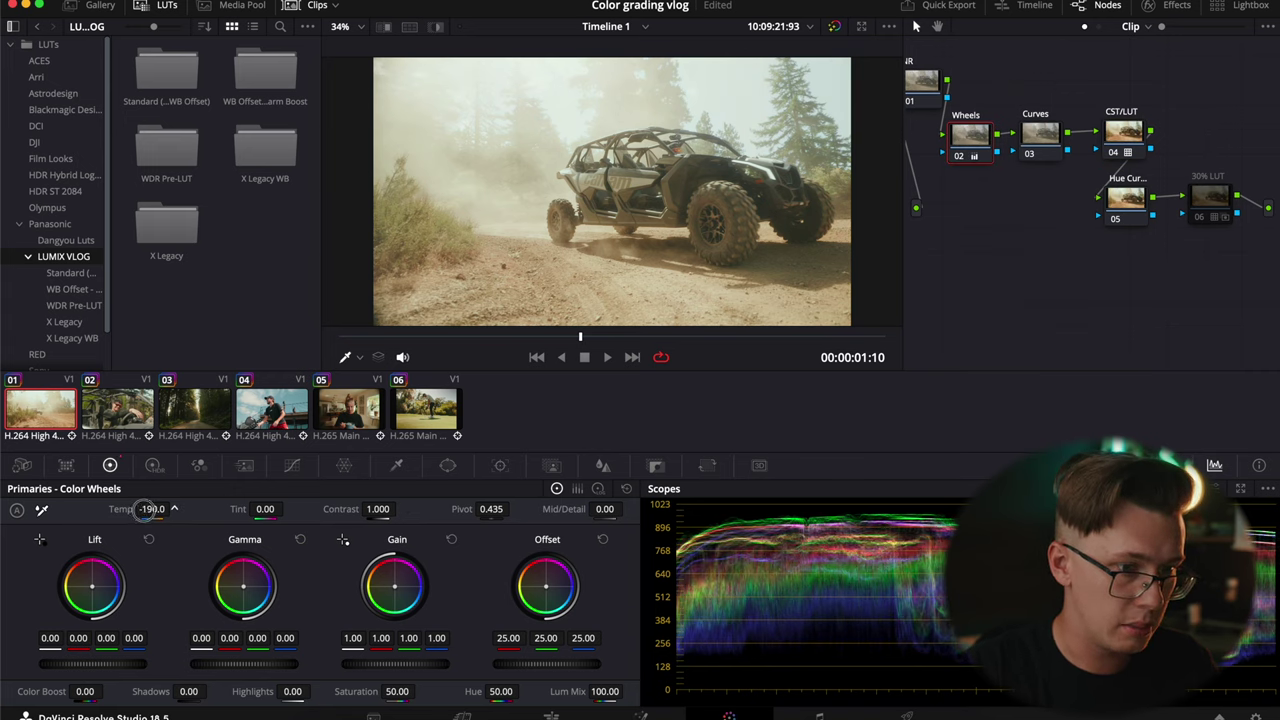
drag(260, 509, 264, 509)
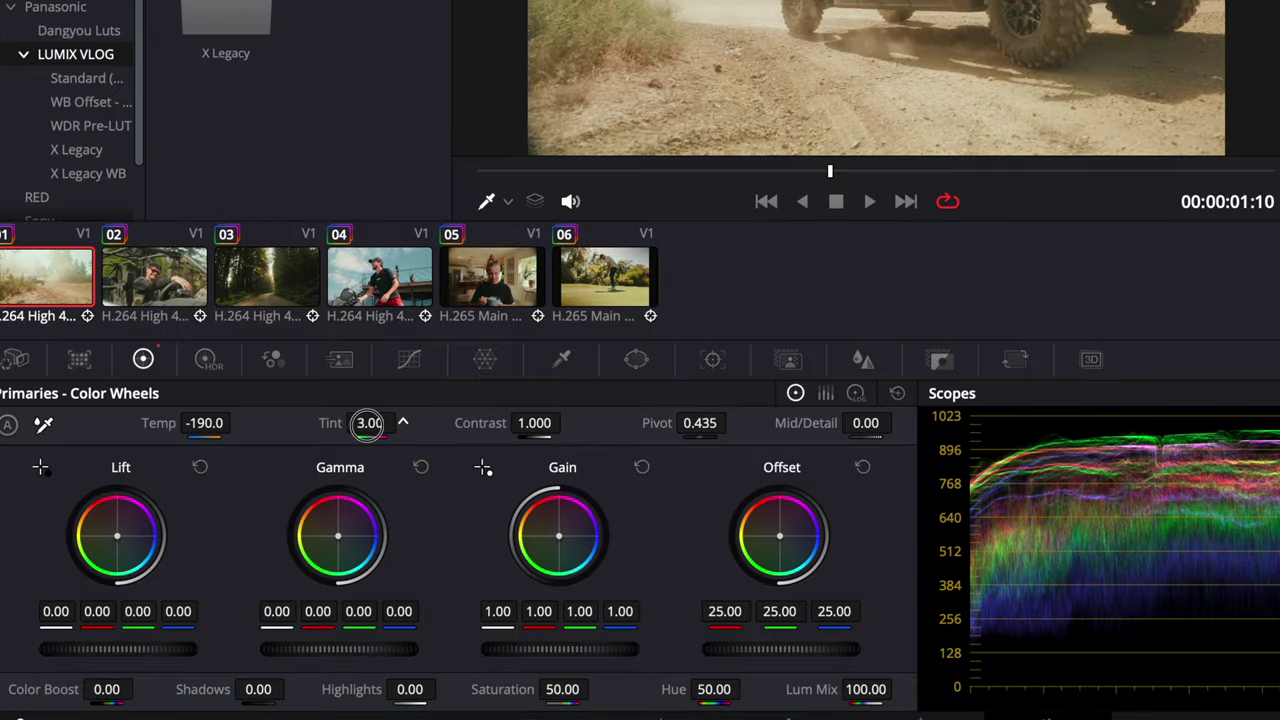
drag(534, 422, 593, 432)
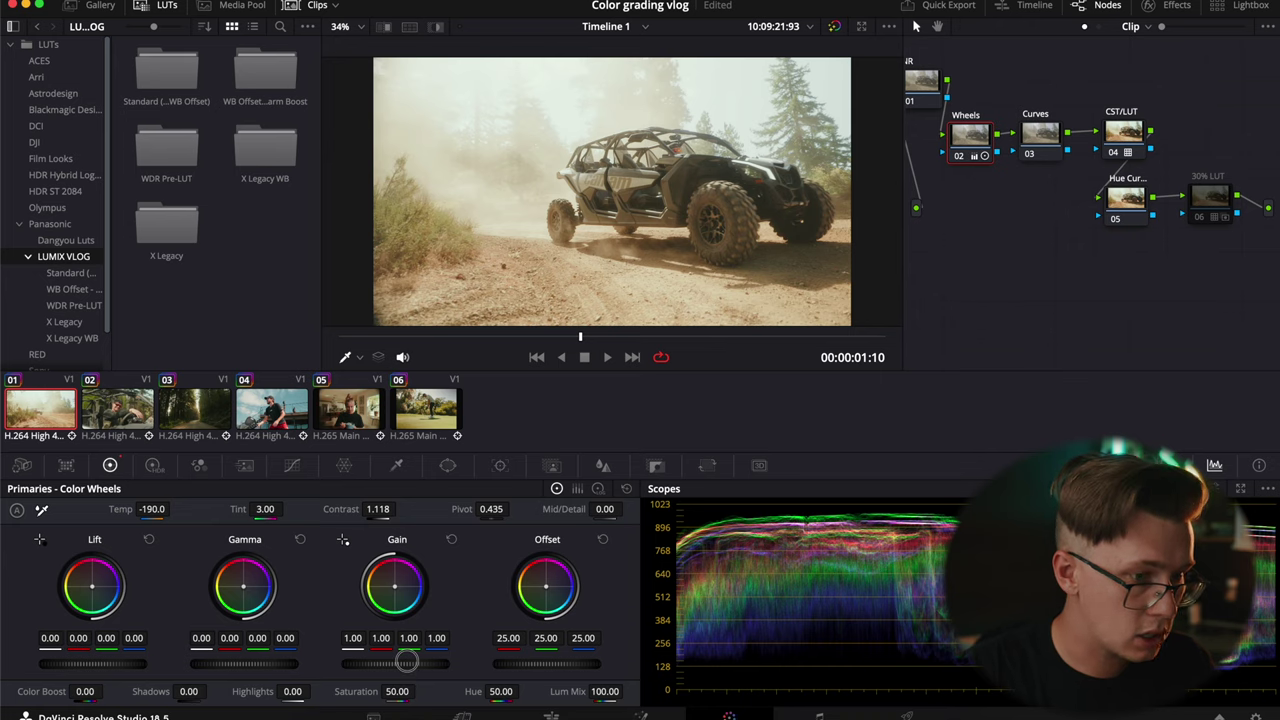
- Set the buggy clip's Gain to 0.89 and Lift to -0.01, and hide the LUT browser and clip thumbnails to enlarge the viewer
drag(406, 662, 338, 665)
drag(140, 665, 114, 664)
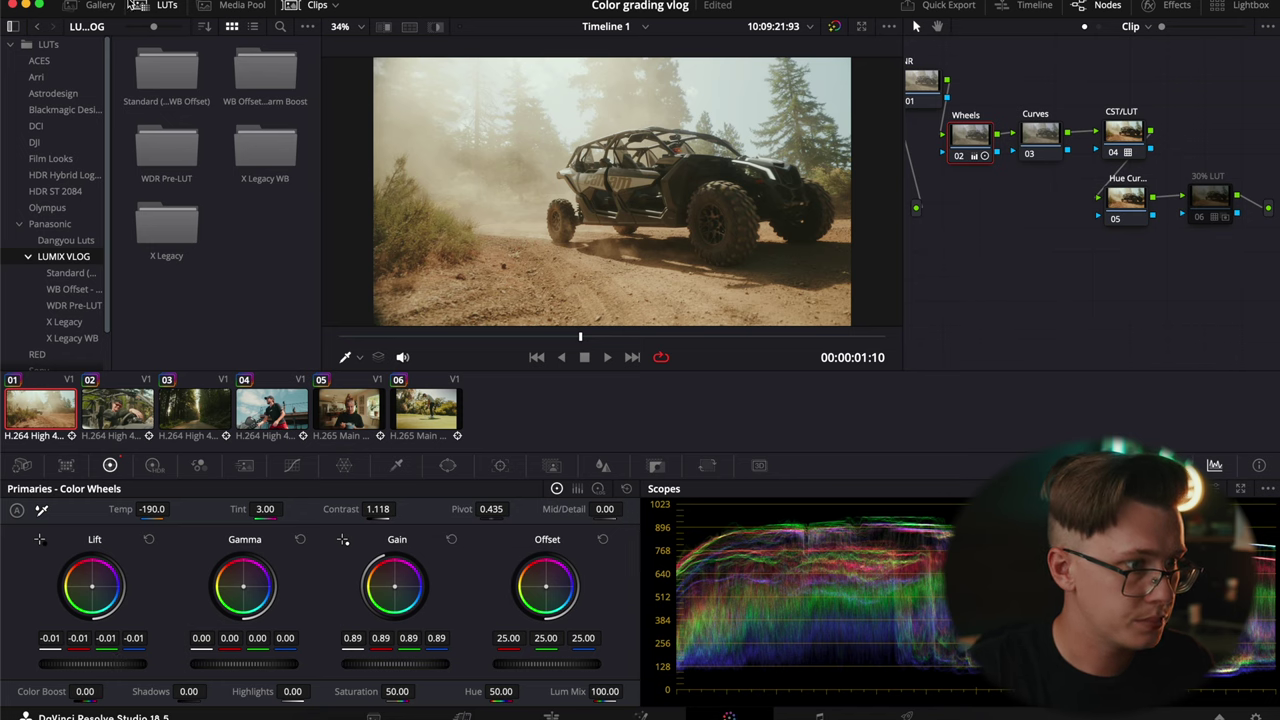
click(163, 6)
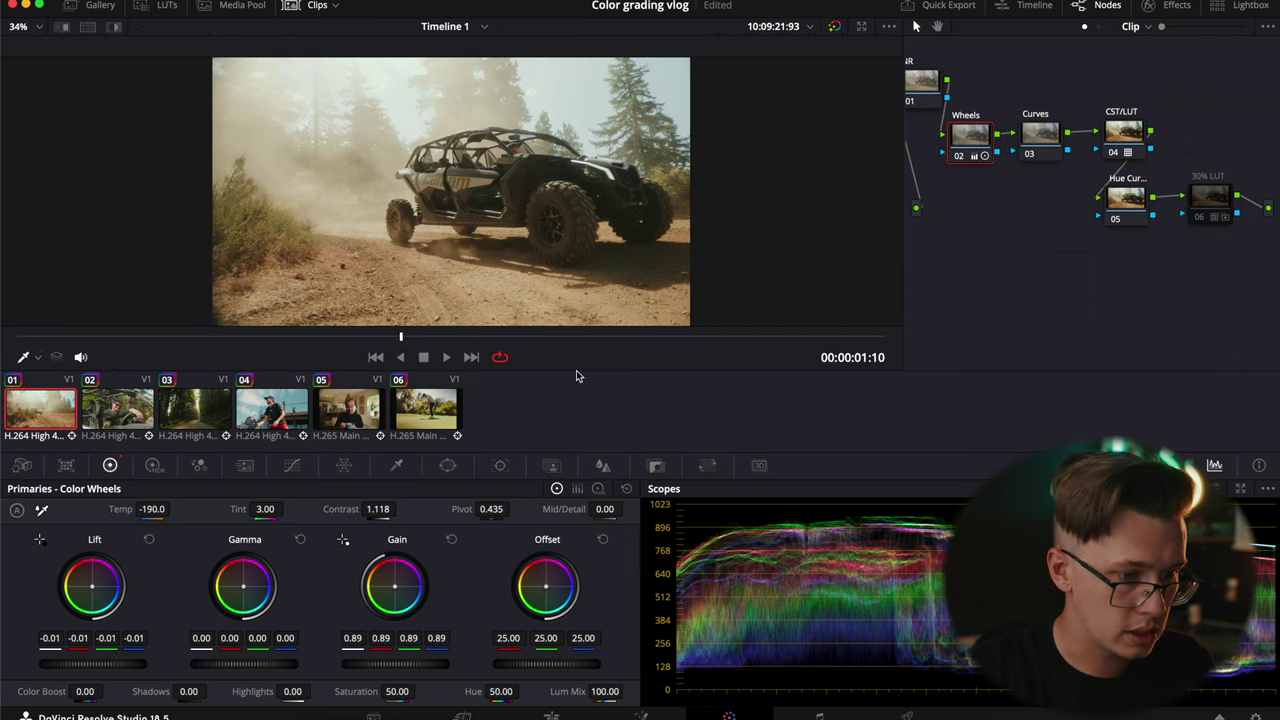
click(298, 10)
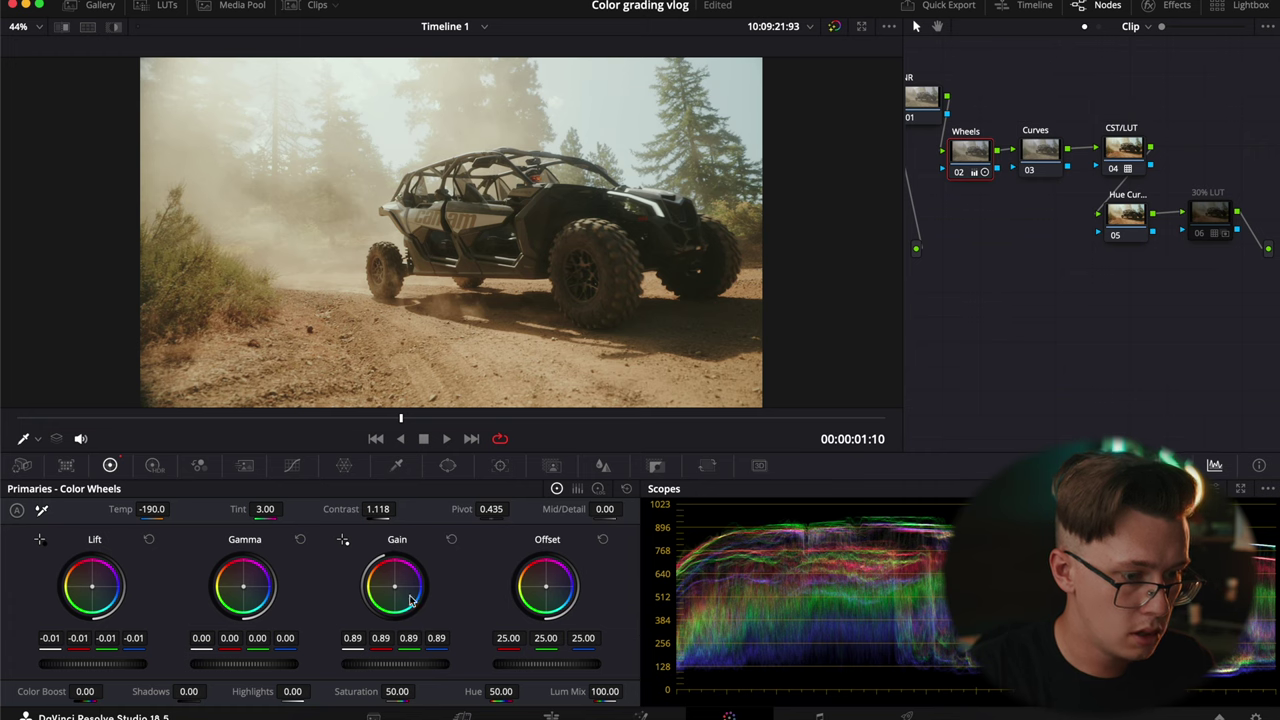
- Try a small Gamma adjustment on the buggy clip and toggle its Wheels node off and on to compare the correction
drag(247, 665, 275, 668)
key(ctrl+d)
key(ctrl+d)
key(ctrl+d)
key(ctrl+d)
key(ctrl+d)
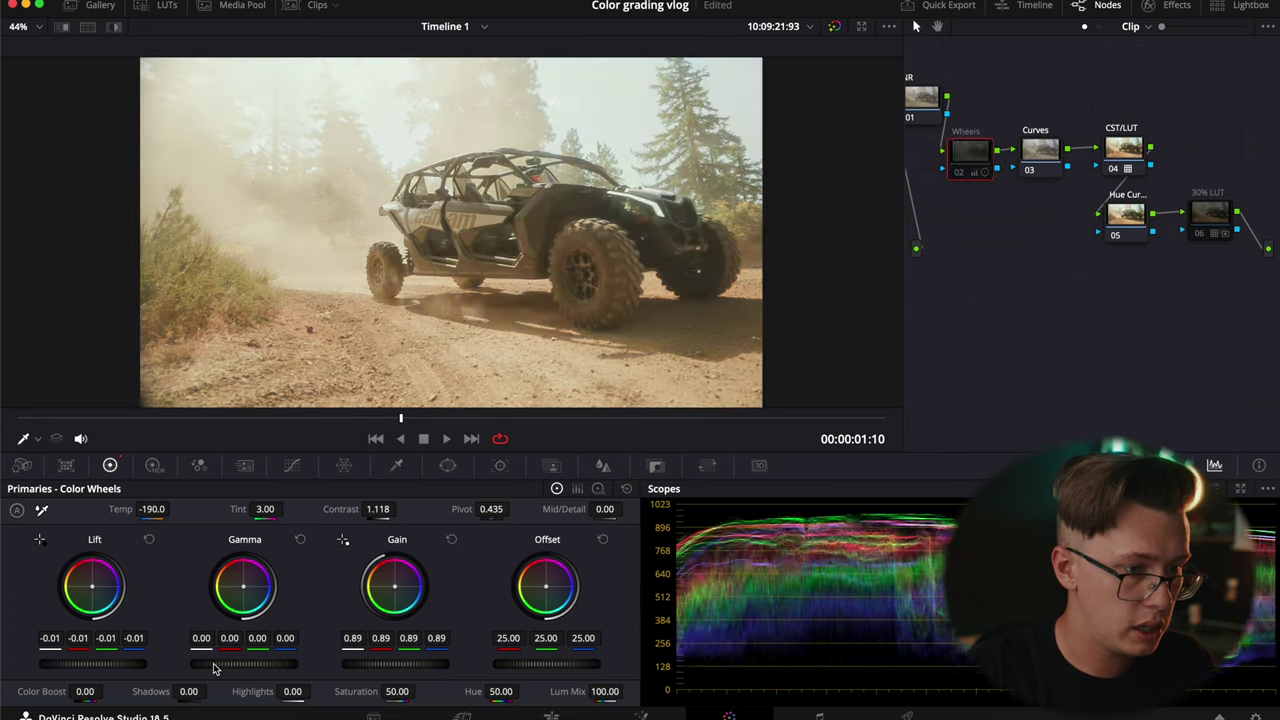
key(ctrl+d)
key(ctrl+d)
key(ctrl+d)
key(ctrl+d)
key(ctrl+d)
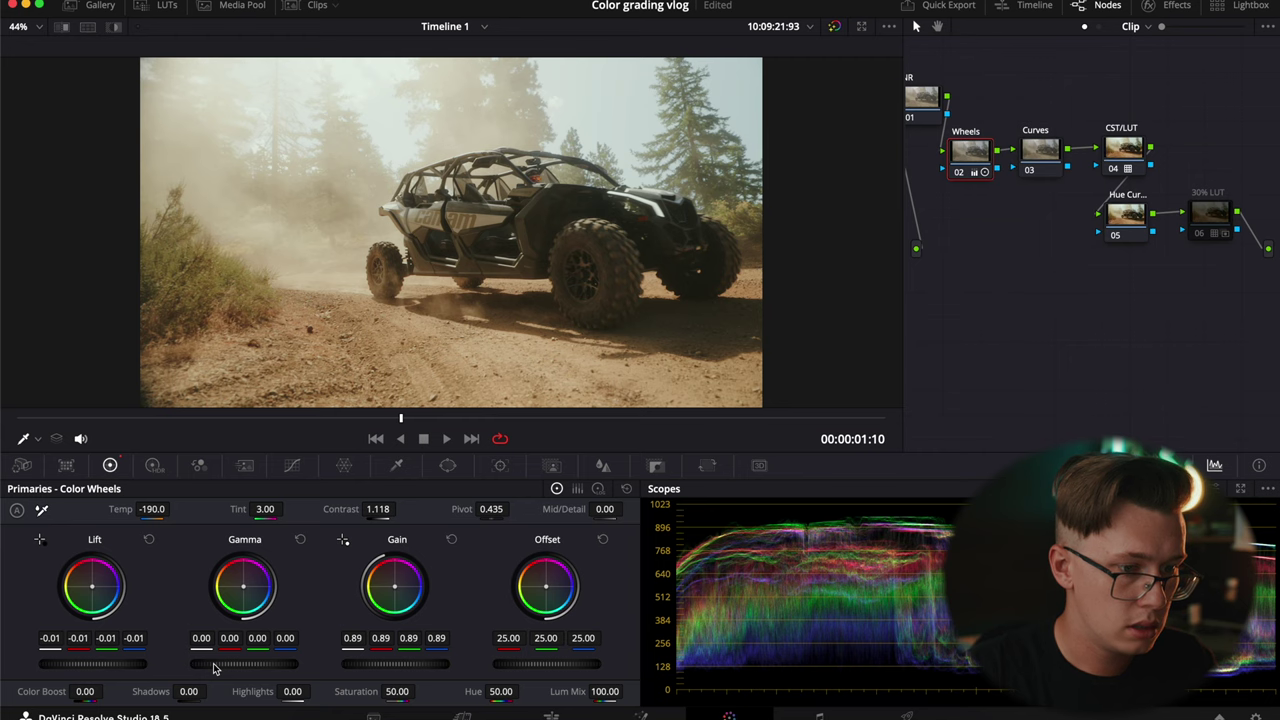
- On the buggy clip's Curves node, anchor the midtones and slightly lower the shadows, comparing with the node off and on
click(1045, 160)
click(292, 465)
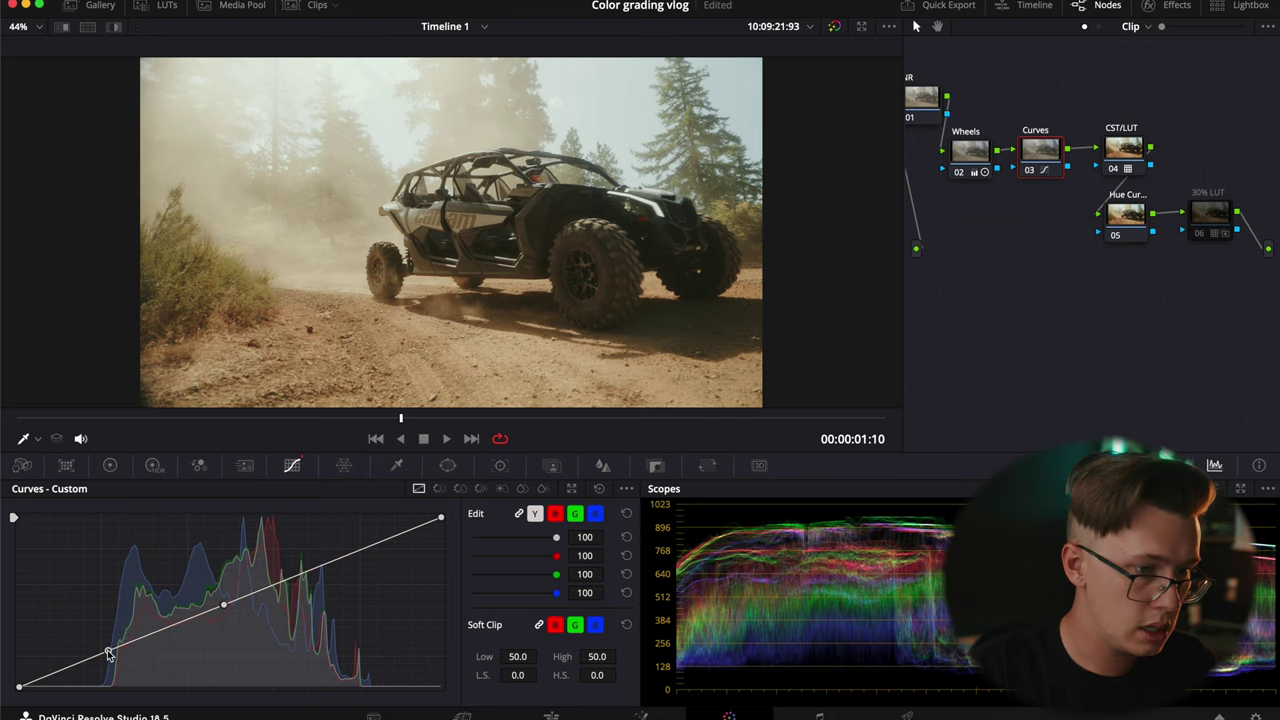
key(ctrl+d)
key(ctrl+d)
key(ctrl+d)
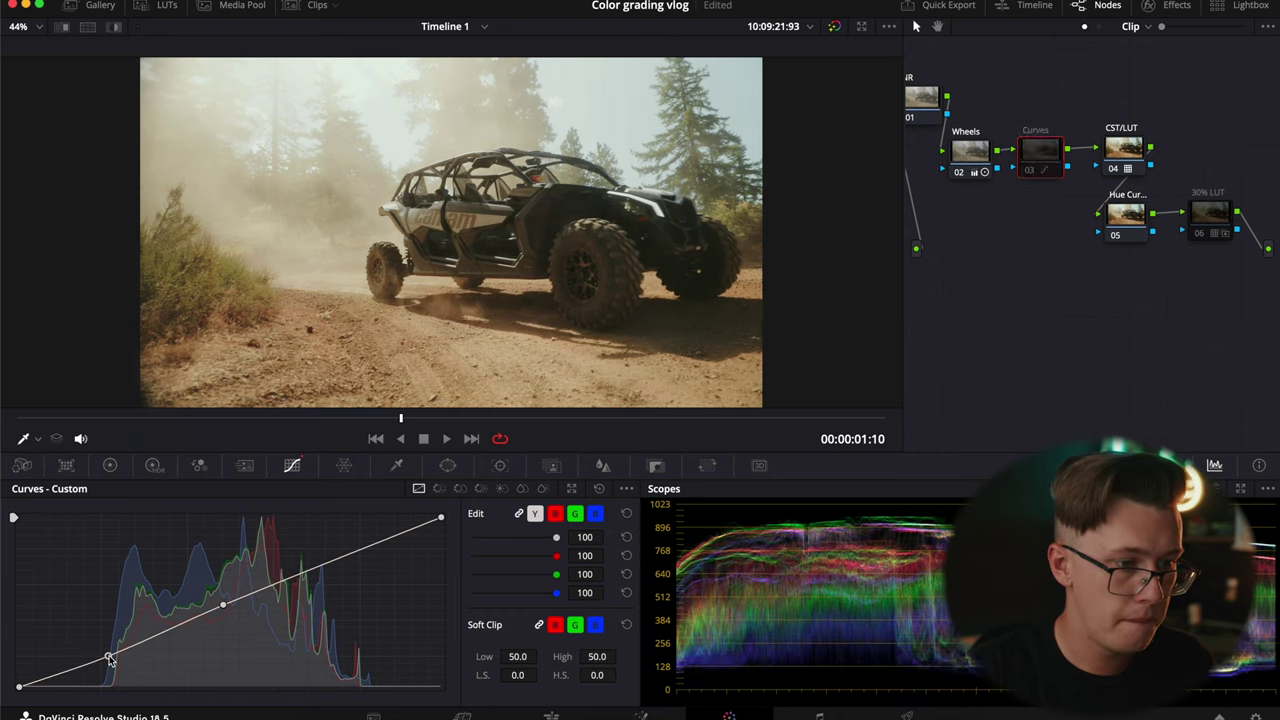
key(ctrl+d)
key(ctrl+d)
key(ctrl+d)
- Enable the buggy clip's 30% LUT node and compare the finished grade with the ungraded image
click(1213, 226)
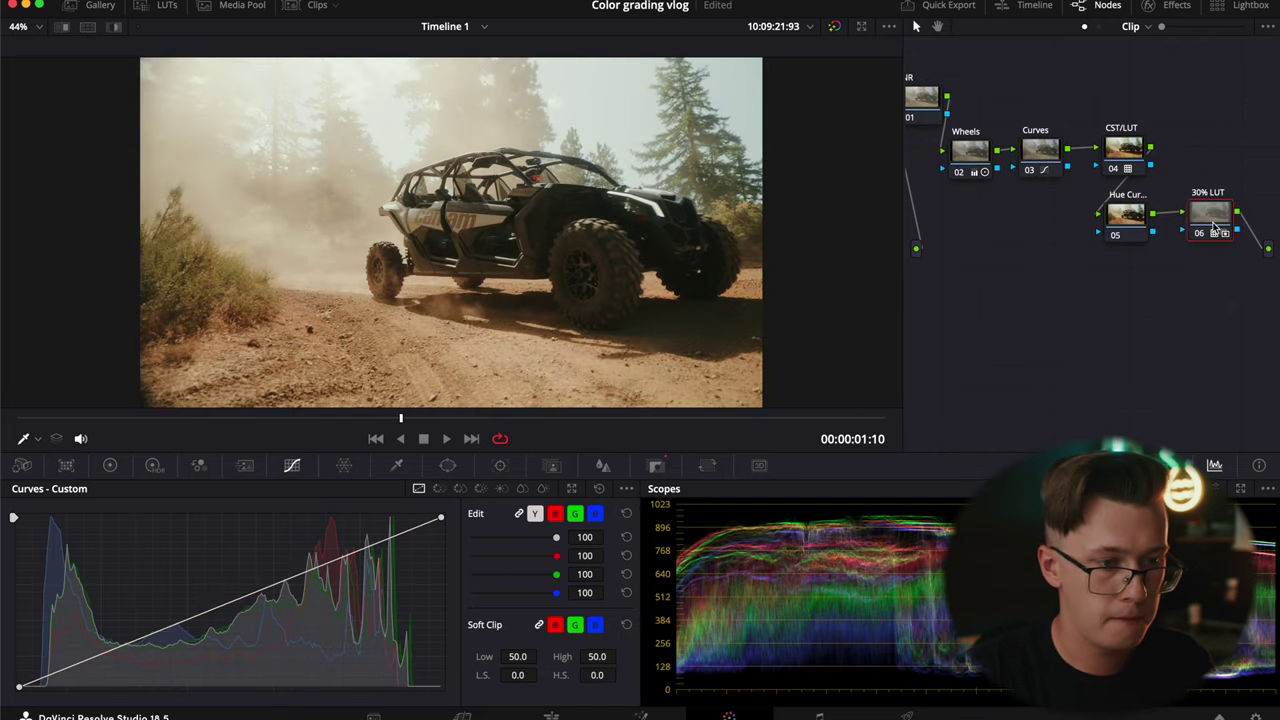
key(ctrl+d)
key(ctrl+d)
key(ctrl+d)
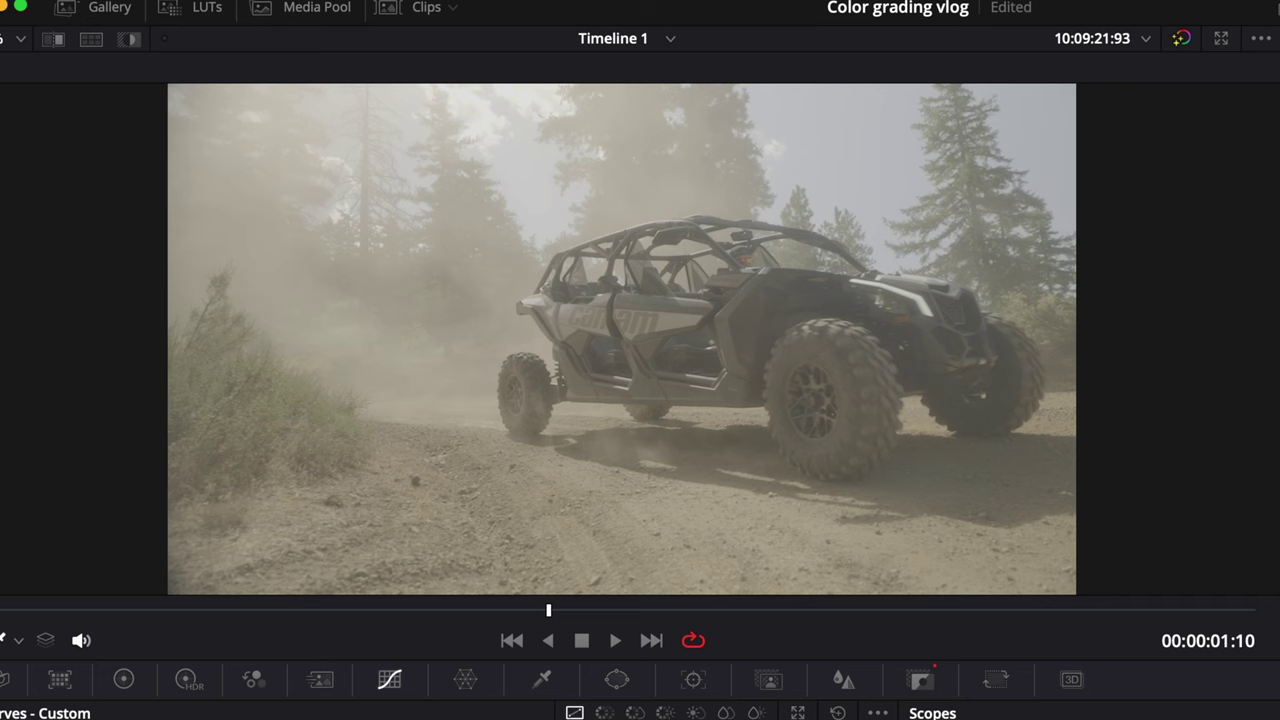
key(ctrl+d)
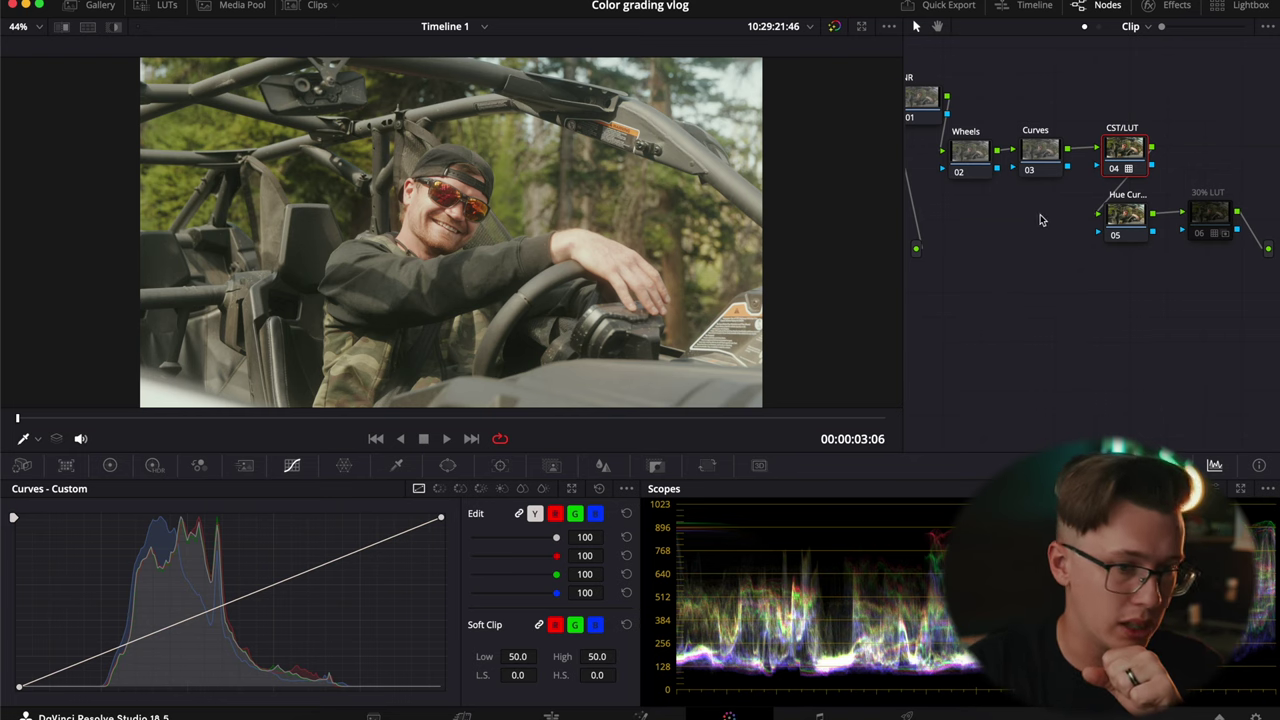
- On the clip of the driver at the wheel, toggle the CST/LUT node off and on to compare log and converted images
key(ctrl+d)
key(ctrl+d)
key(ctrl+d)
key(ctrl+d)
key(ctrl+d)
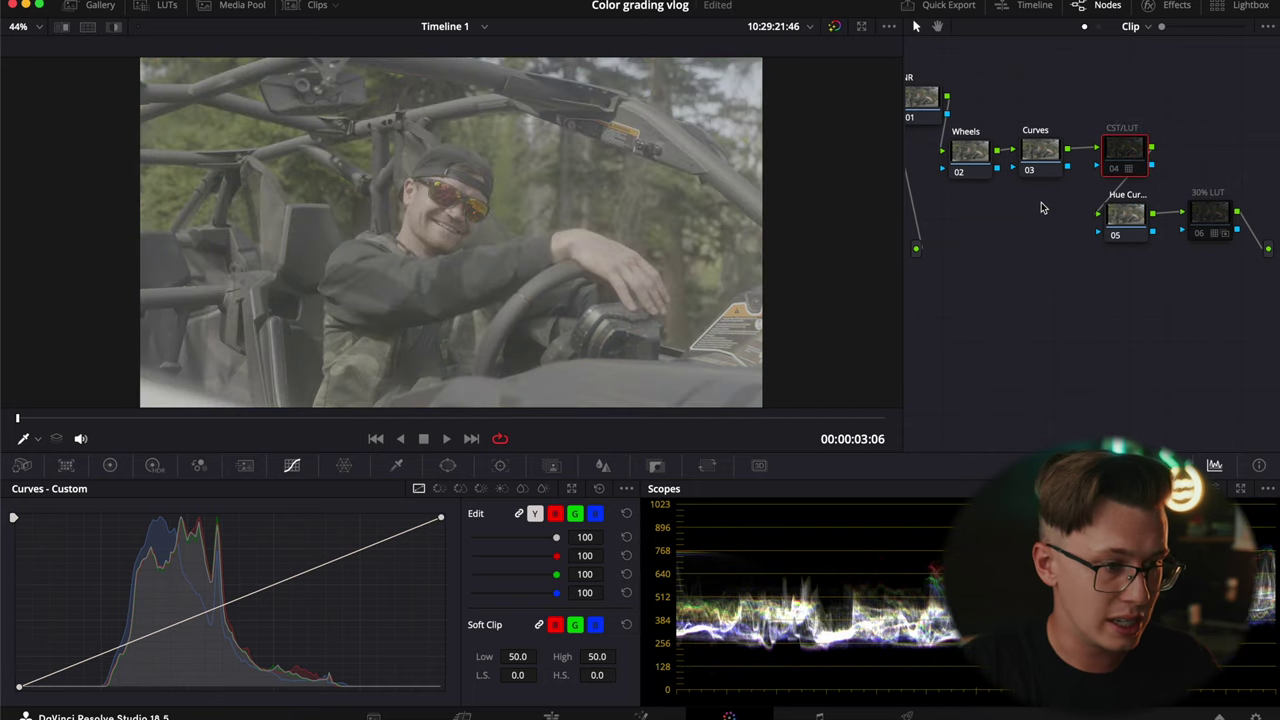
key(ctrl+d)
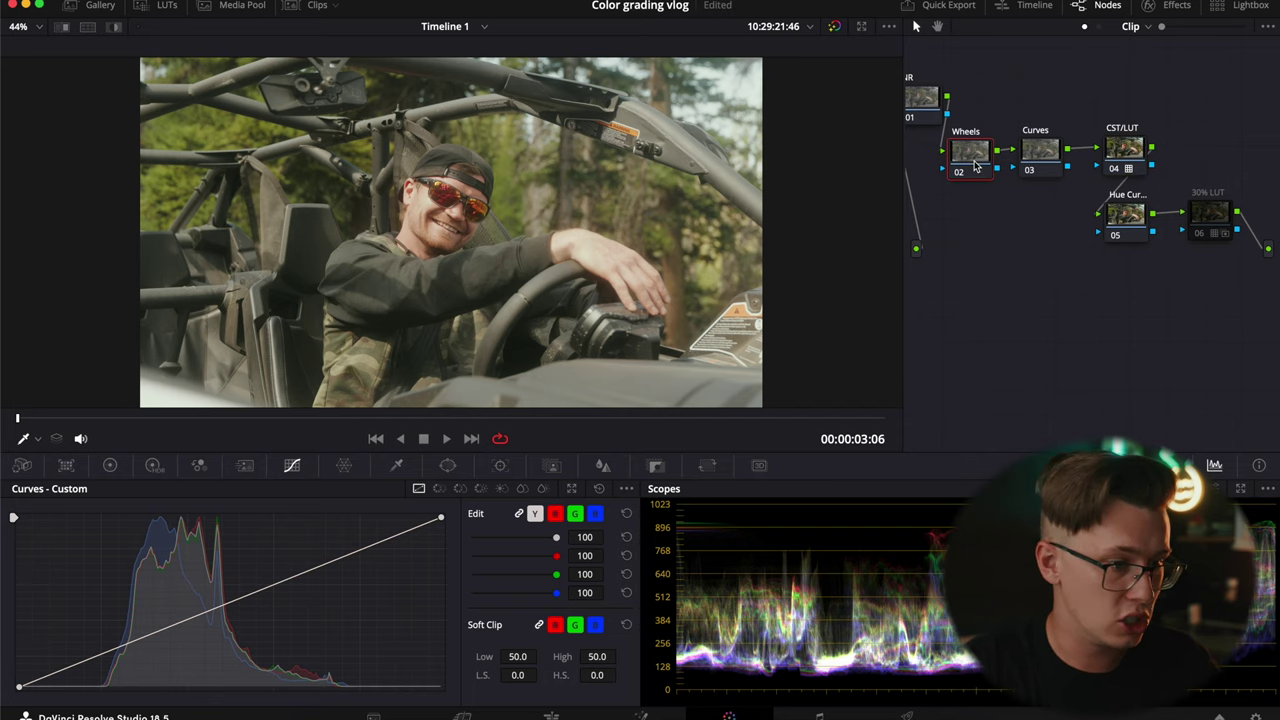
- Set the driver clip's Wheels node to Contrast 1.132, Temp -170, Tint 1.00, Gain 0.96 and Gamma -0.01
click(113, 467)
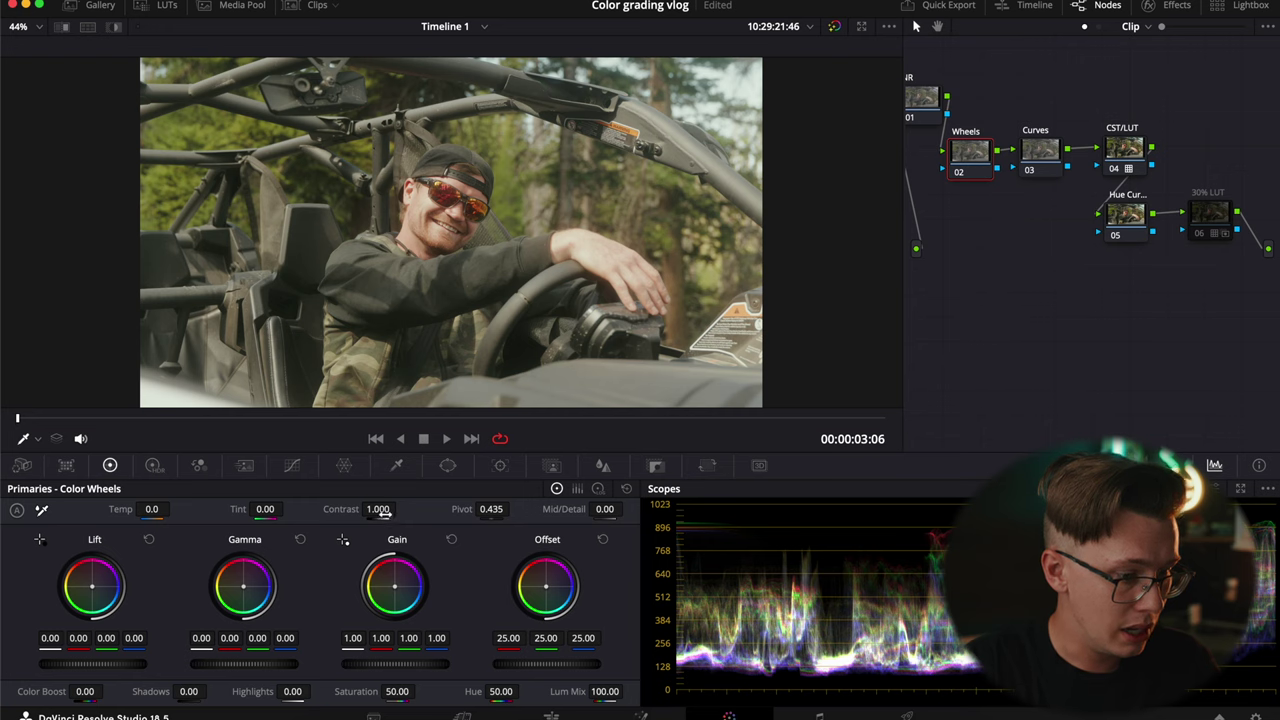
drag(384, 512, 438, 515)
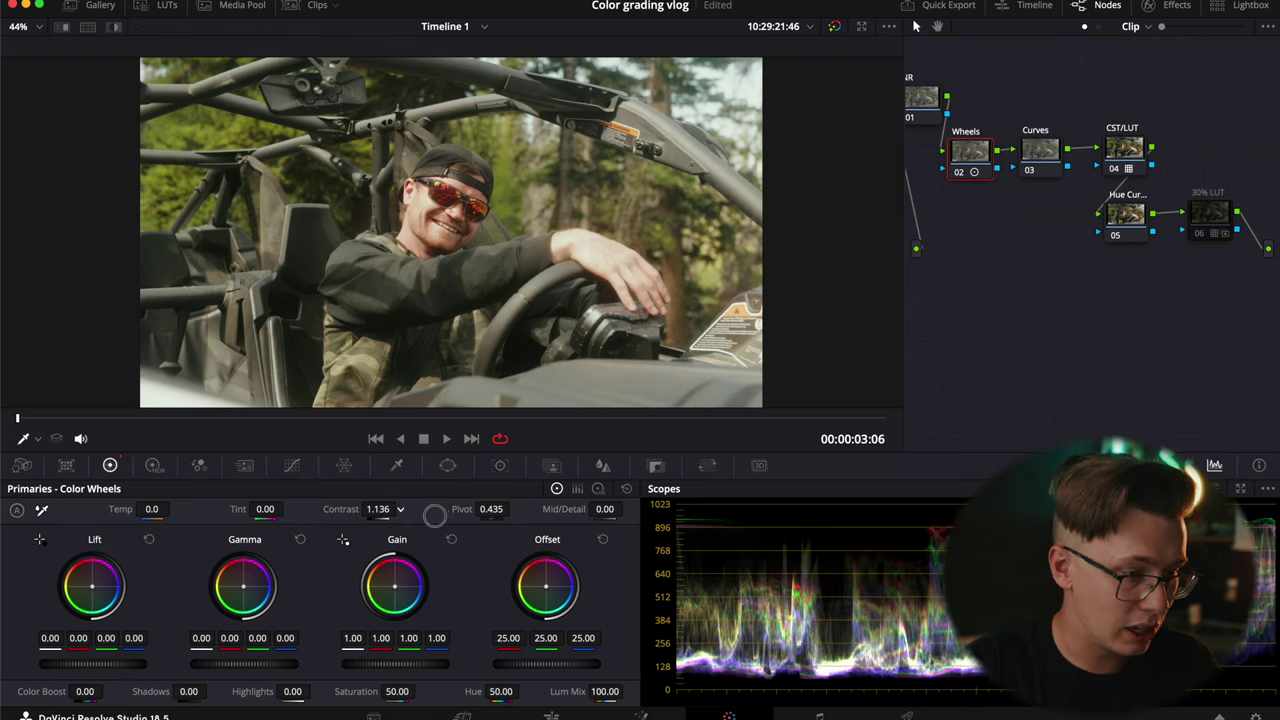
drag(155, 508, 145, 510)
drag(268, 509, 270, 509)
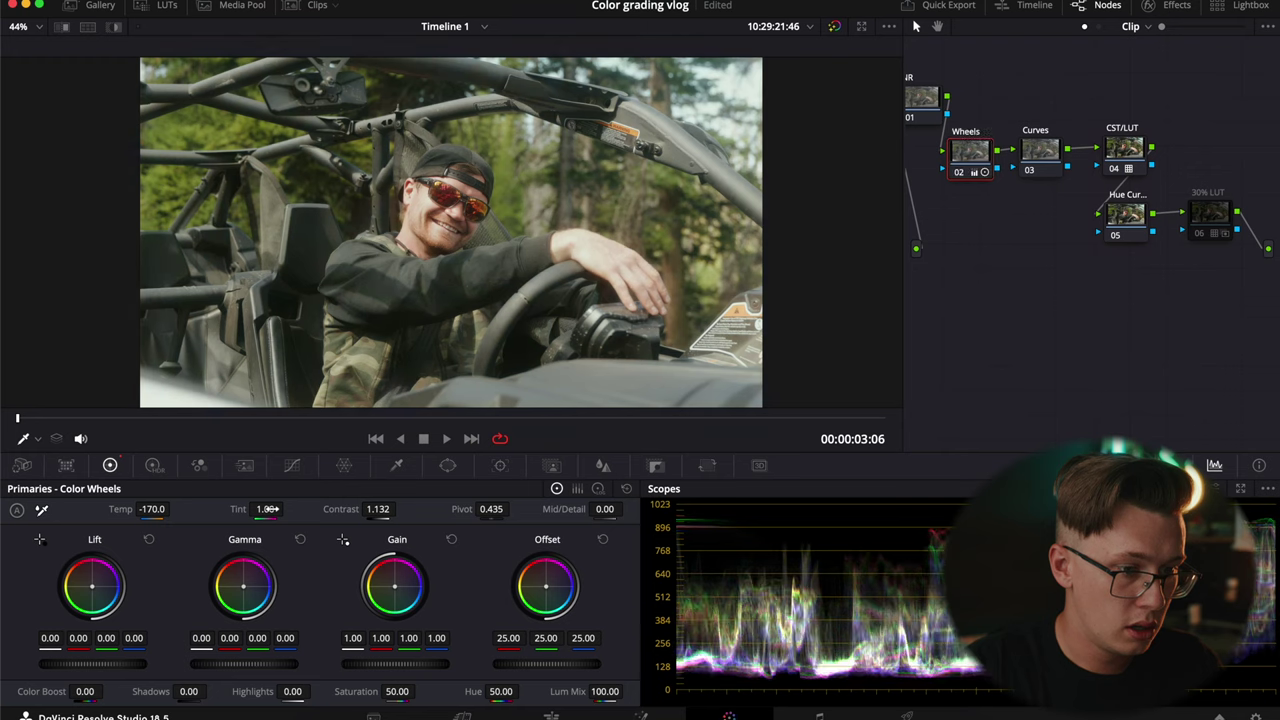
drag(445, 666, 404, 665)
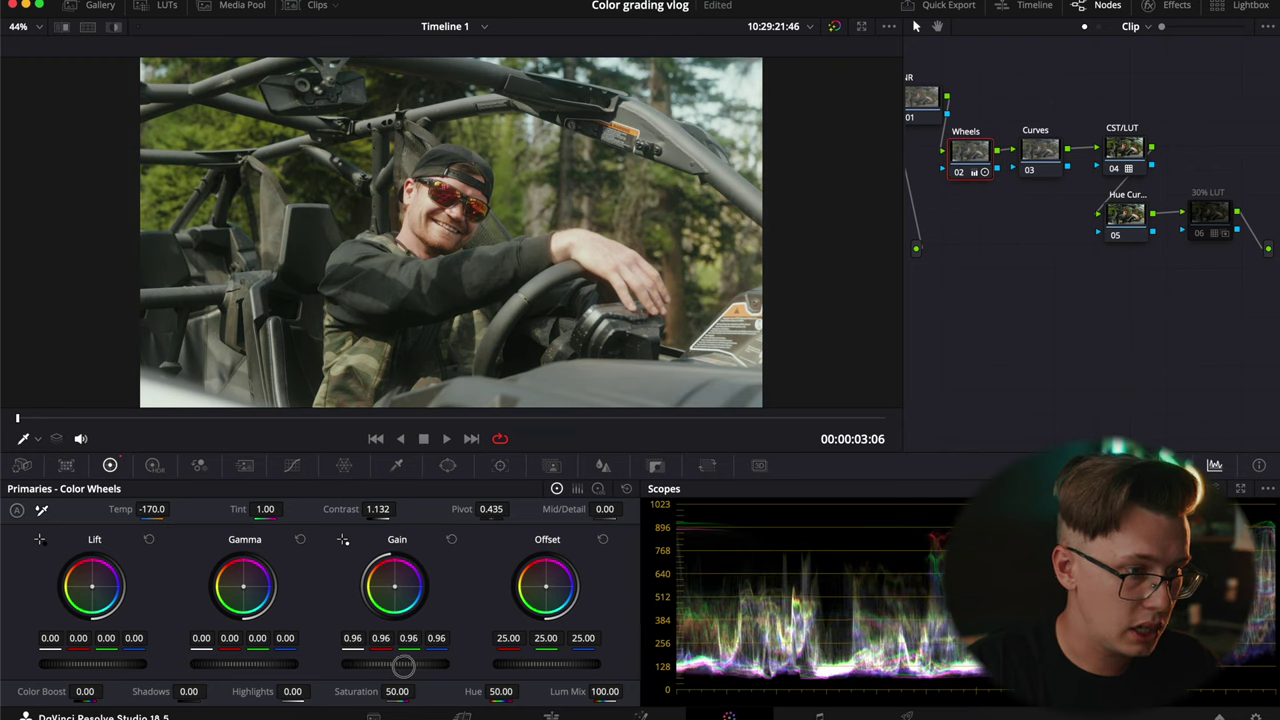
drag(287, 663, 265, 665)
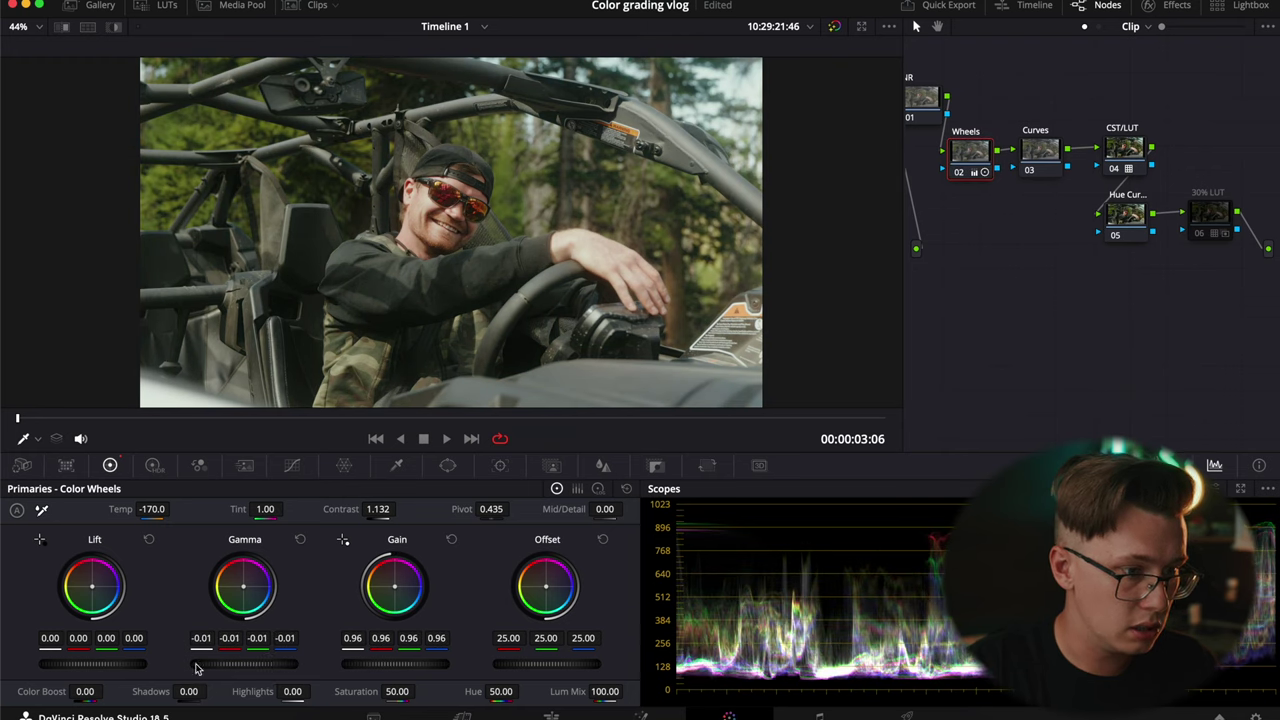
drag(68, 662, 70, 664)
- Toggle the driver clip's Wheels node and its whole grade off and on to compare before and after
key(ctrl+d)
key(ctrl+d)
key(ctrl+d)
key(ctrl+d)
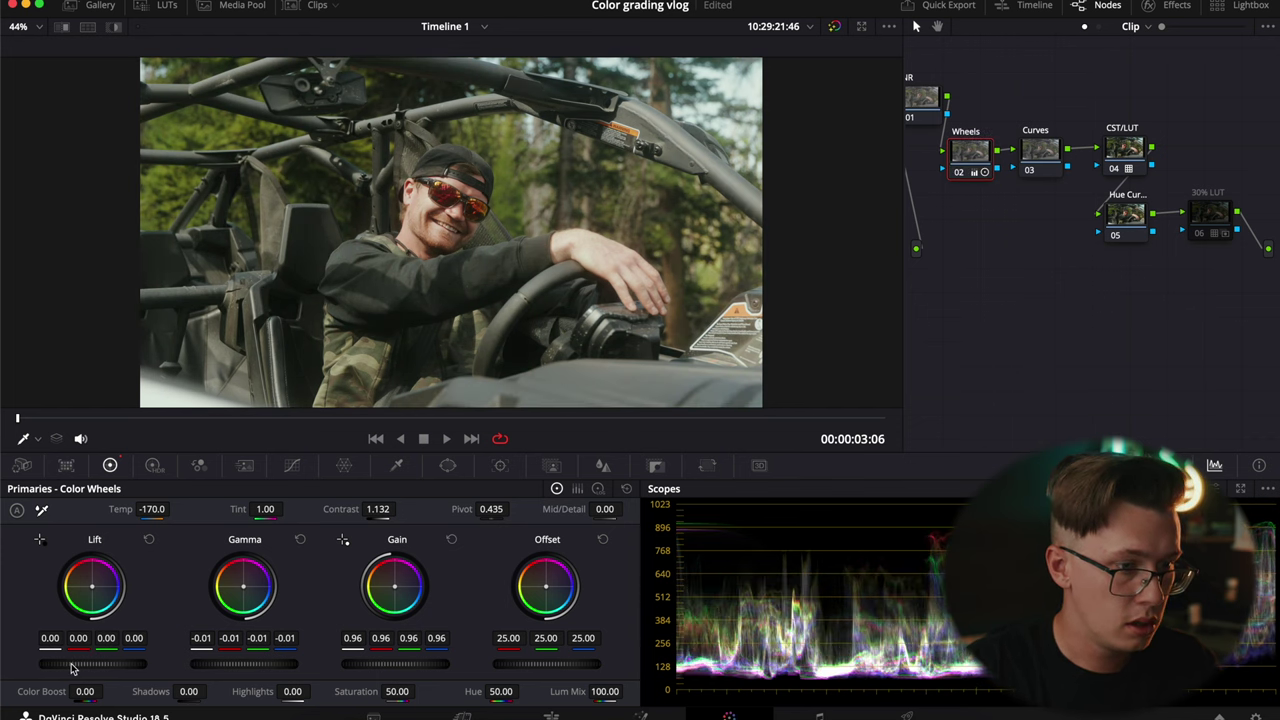
key(ctrl+d)
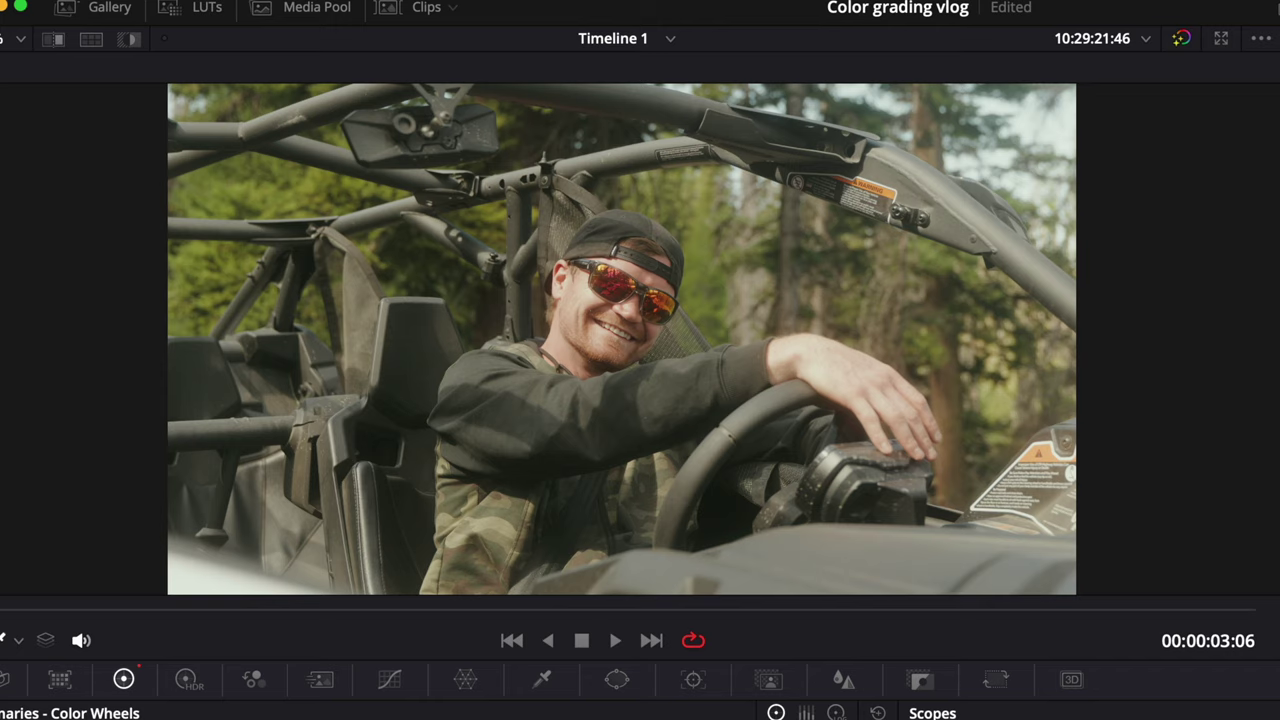
key(shift+d)
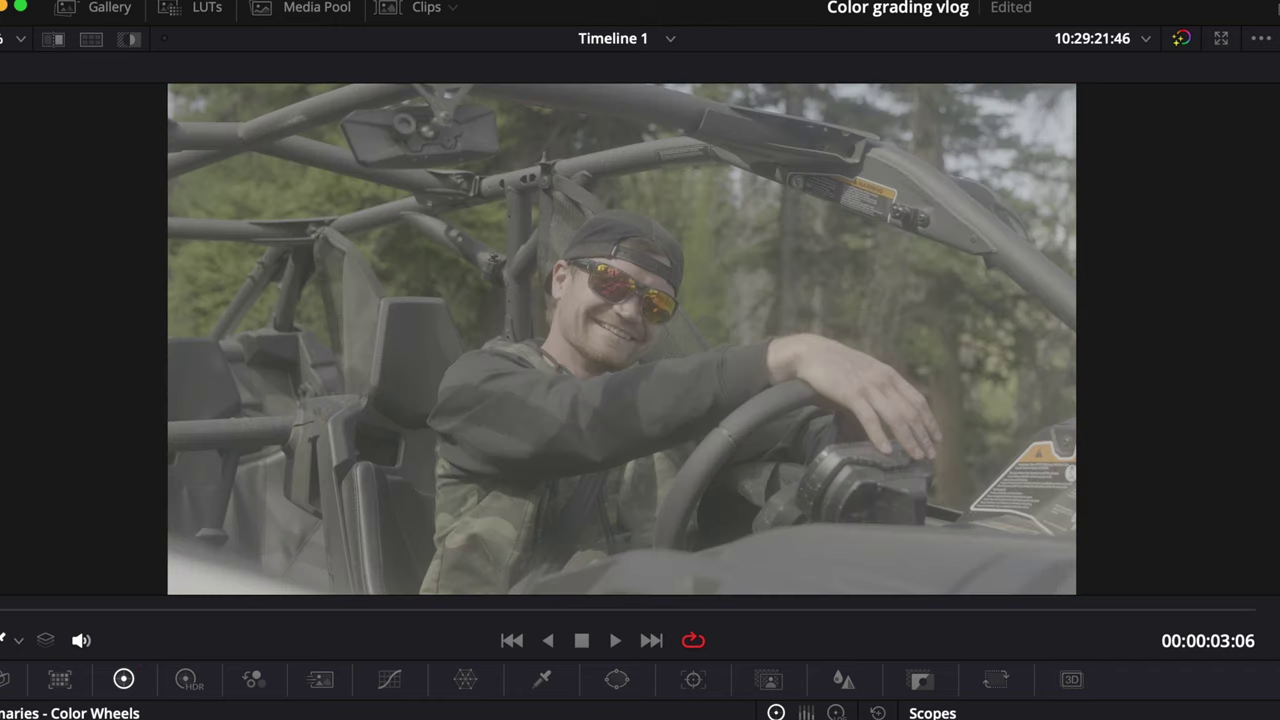
key(shift+d)
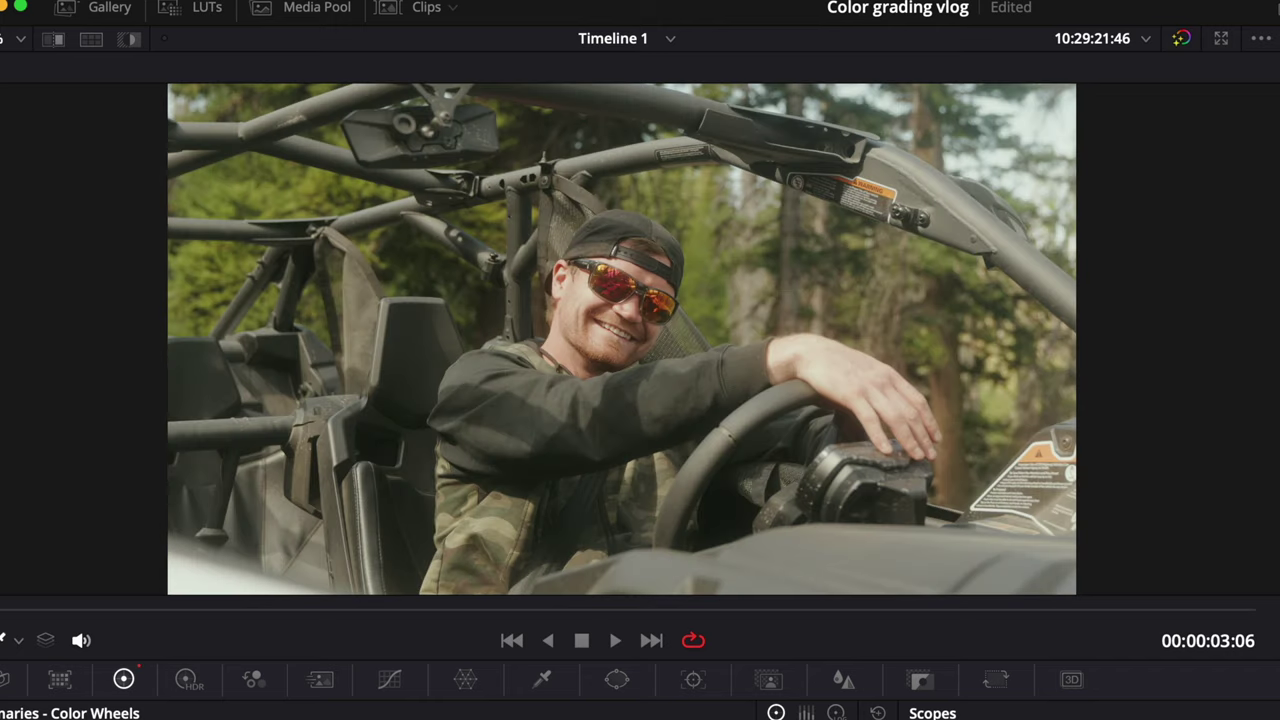
key(ctrl+d)
key(ctrl+d)
key(ctrl+d)
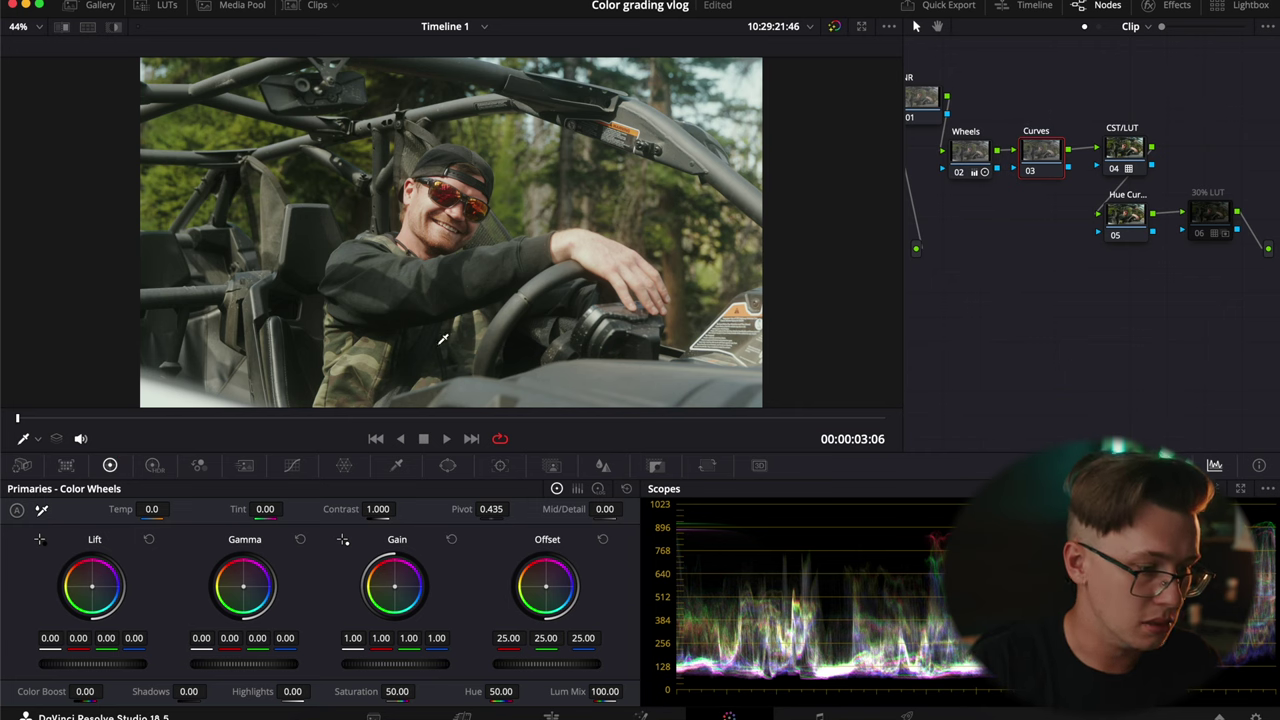
- Add a midtone anchor and a slightly lowered shadow point on the driver clip's Curves node, and enable its 30% LUT node
click(291, 466)
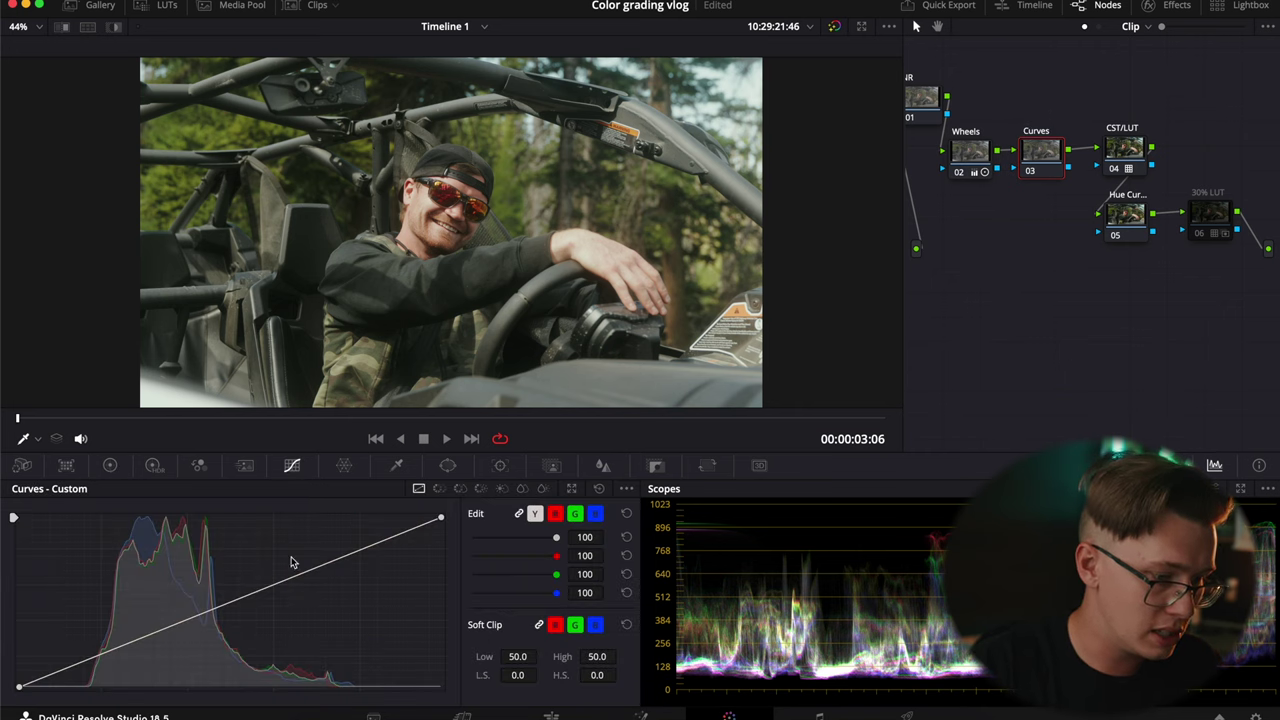
click(115, 651)
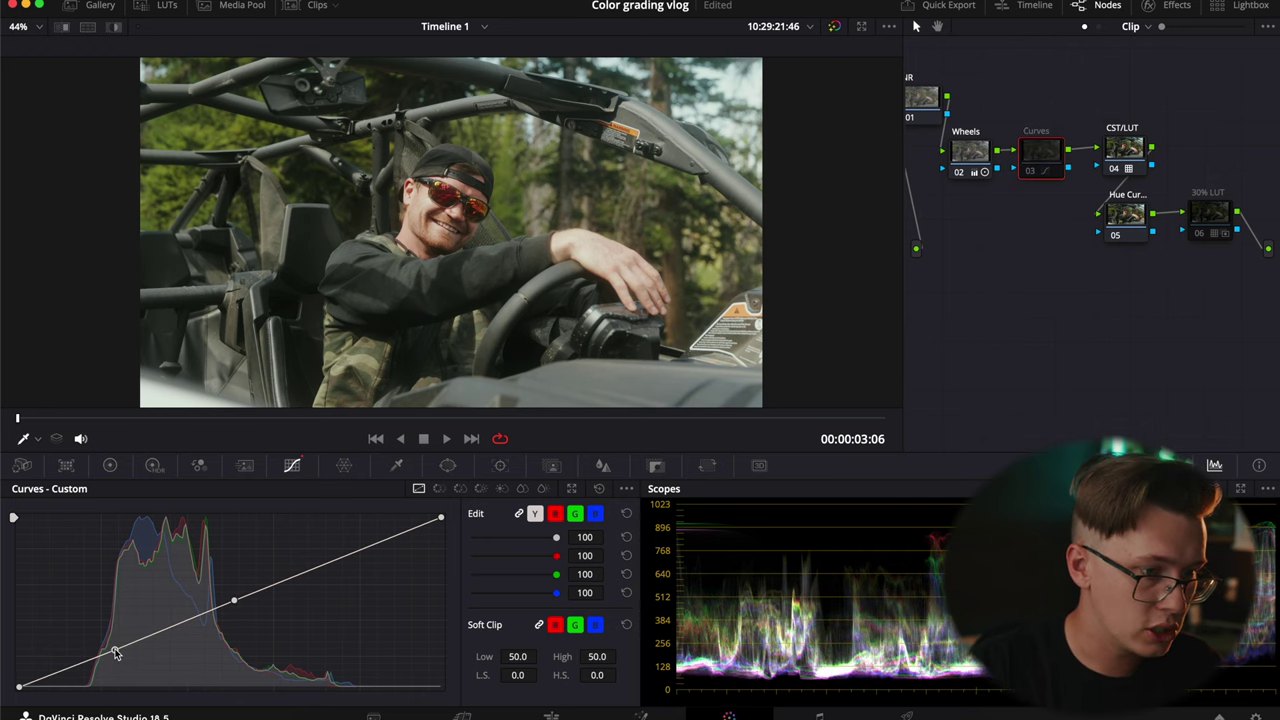
click(1211, 216)
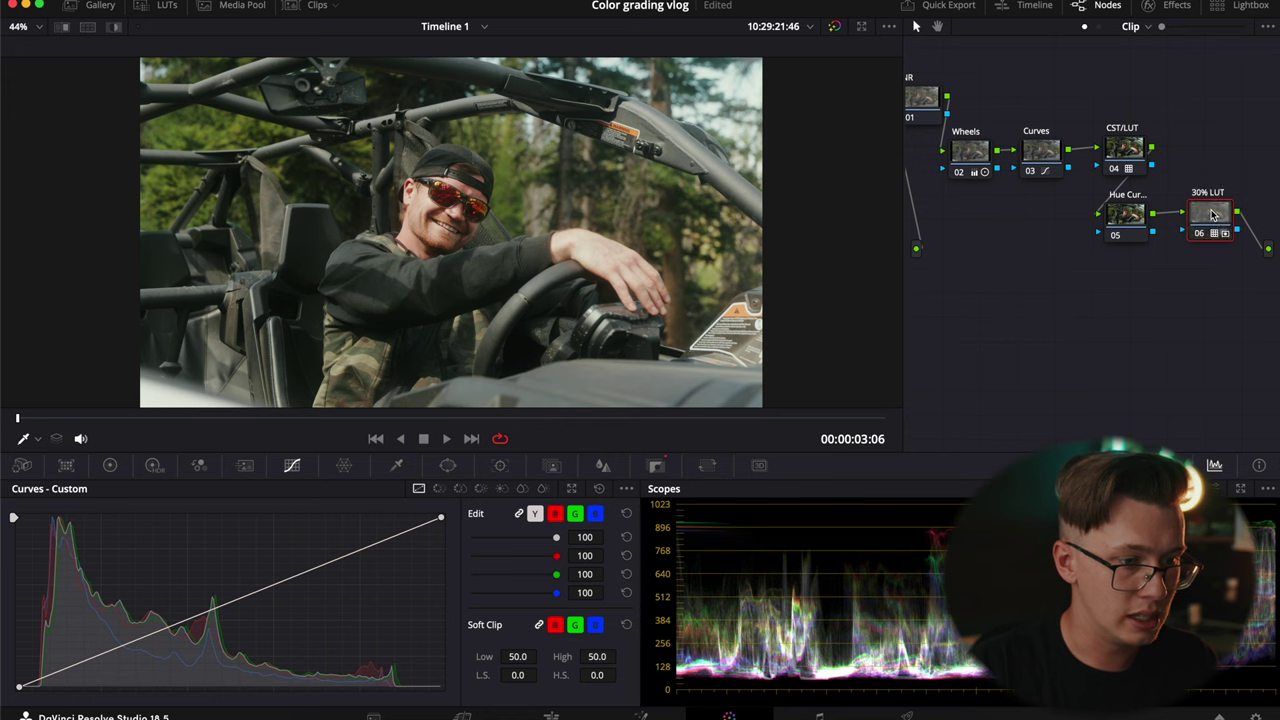
- Bypass and restore all of the driver clip's nodes to compare the finished grade with the log footage
key(alt+d)
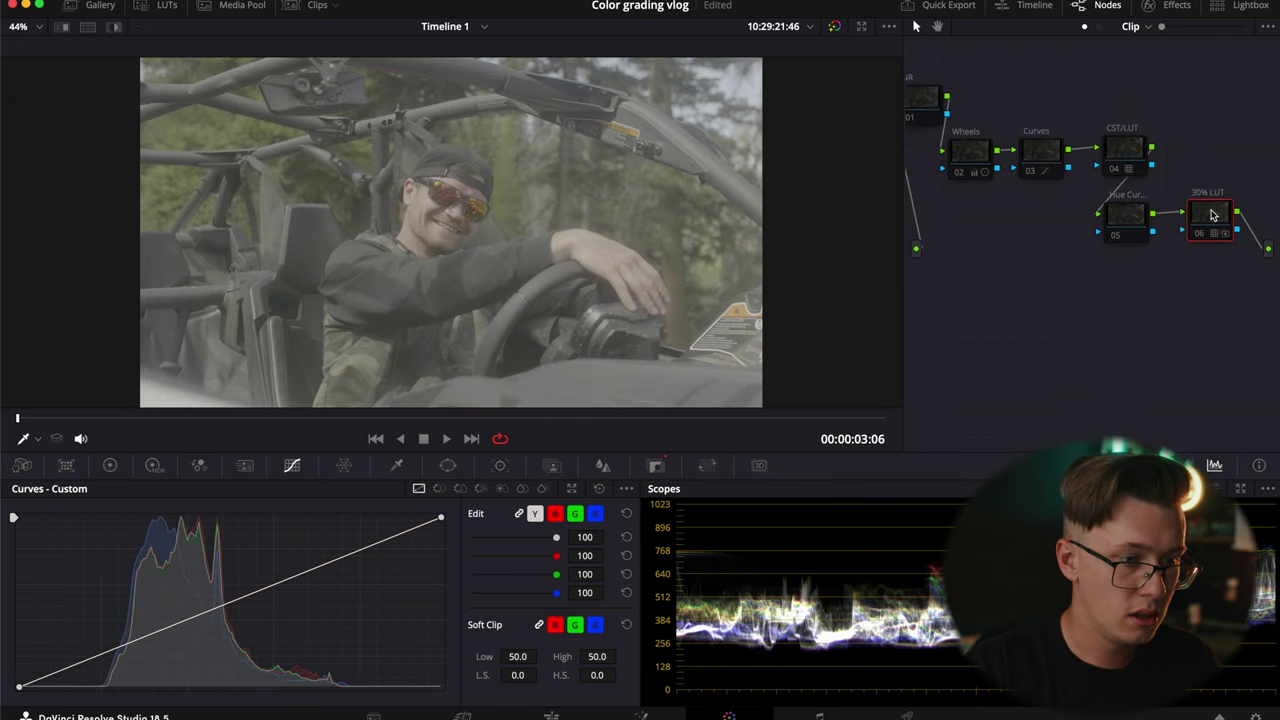
key(alt+d)
key(alt+d)
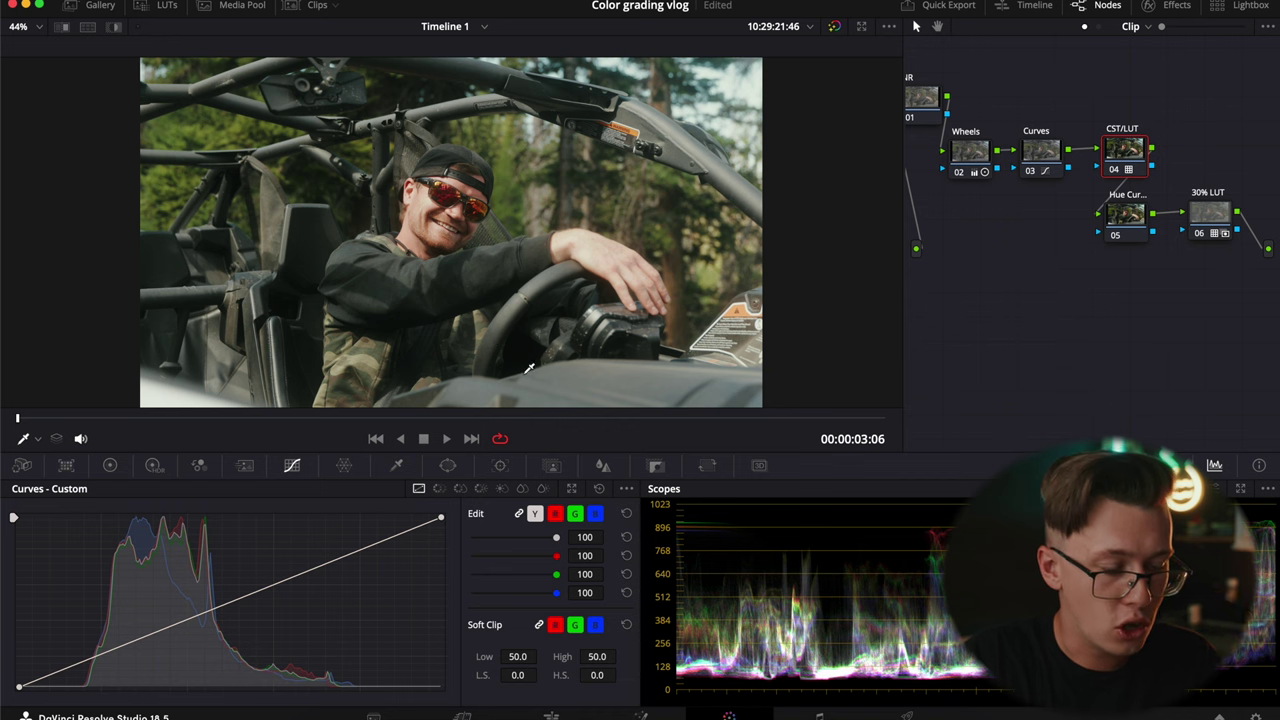
- Check the driver clip in the timeline on the Edit page and return to the Color page
click(550, 717)
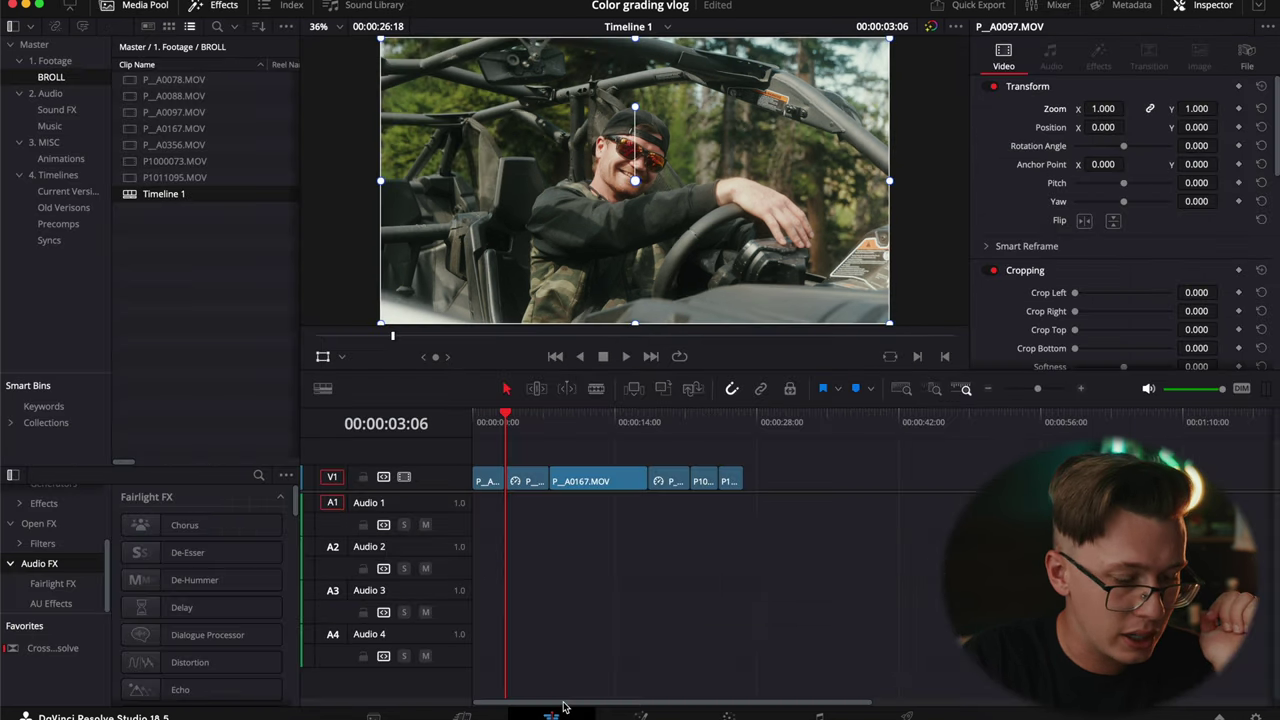
click(729, 717)
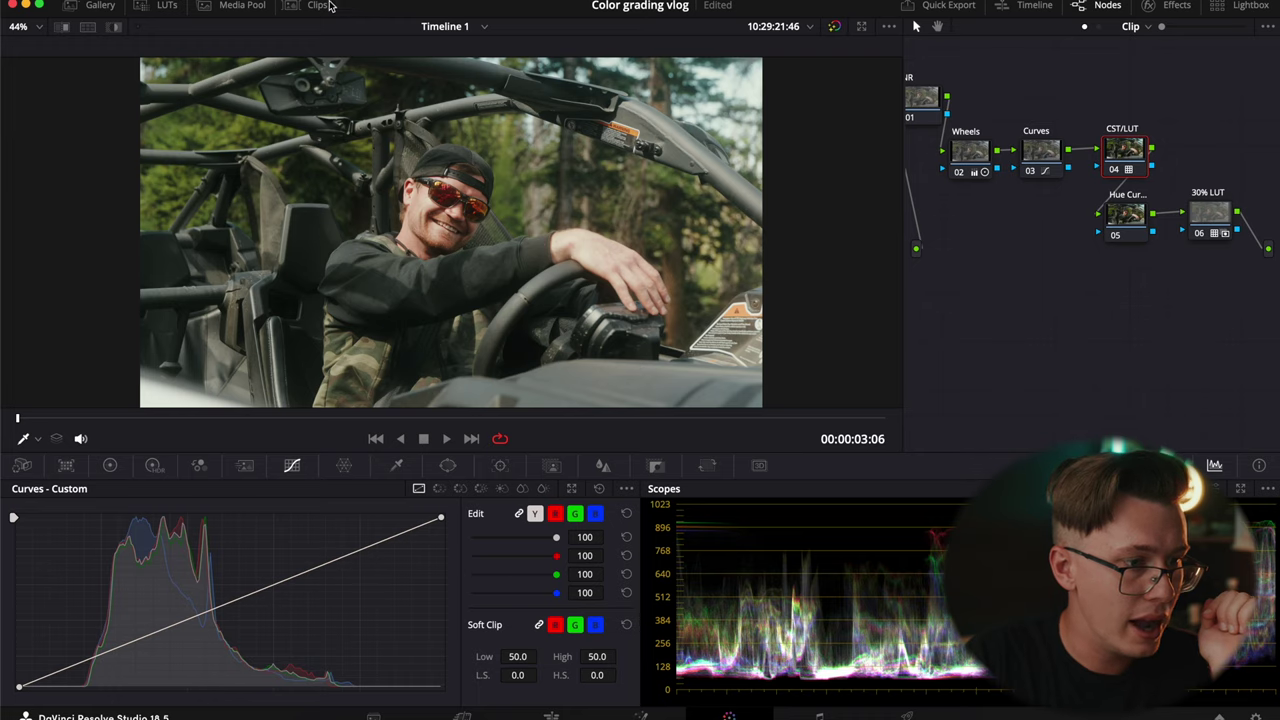
- Open the forest road clip at 00:00:11:17 with the walking man in frame, and toggle its CST/LUT node to compare
click(427, 408)
click(350, 408)
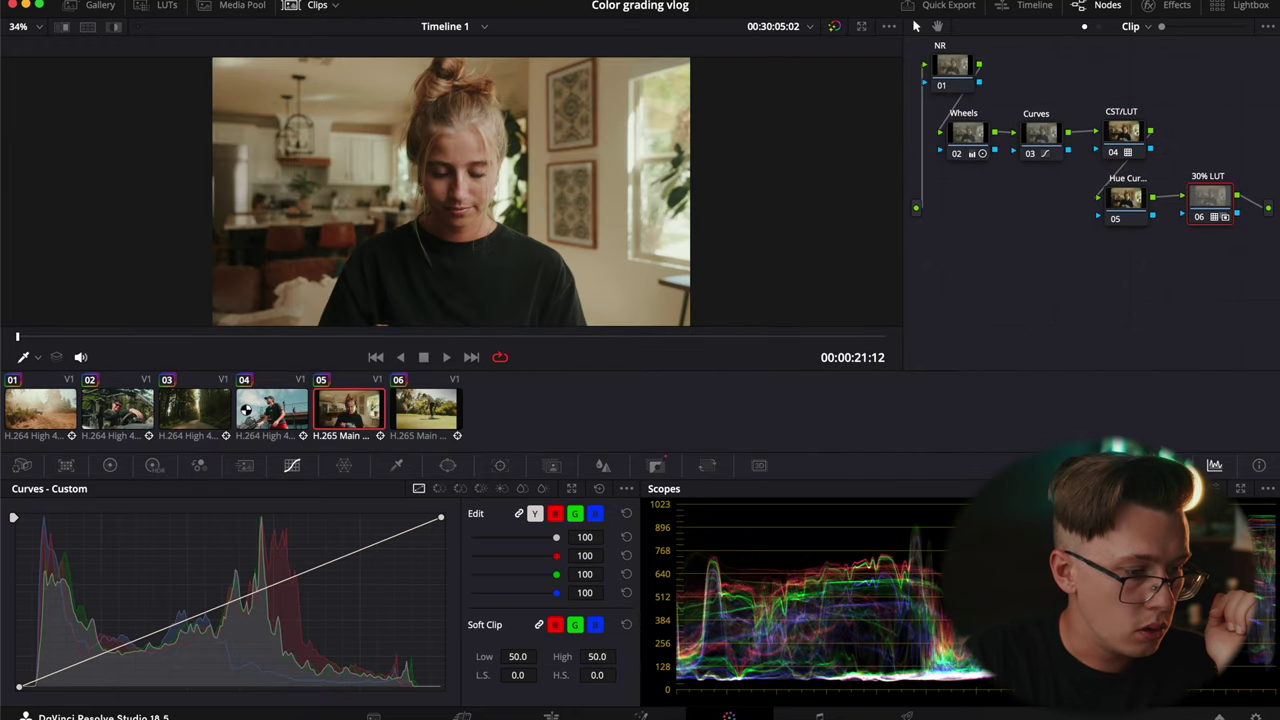
click(196, 408)
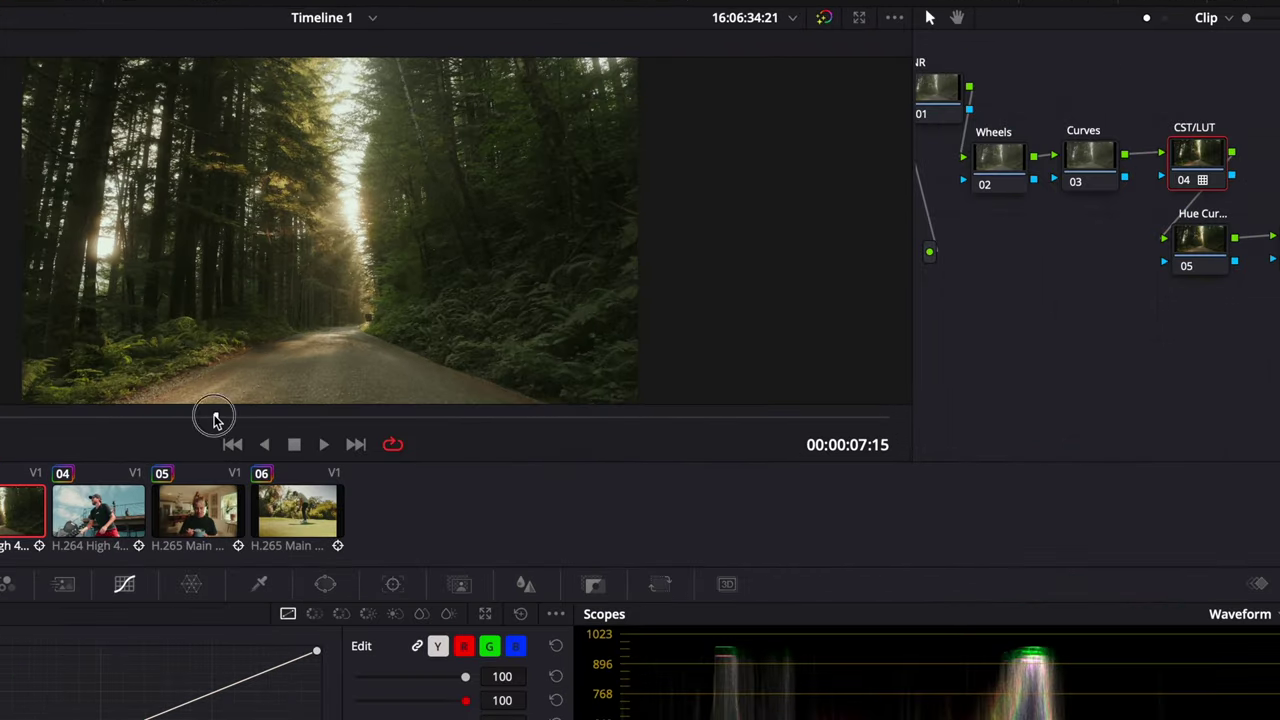
drag(360, 338, 368, 337)
drag(222, 419, 244, 418)
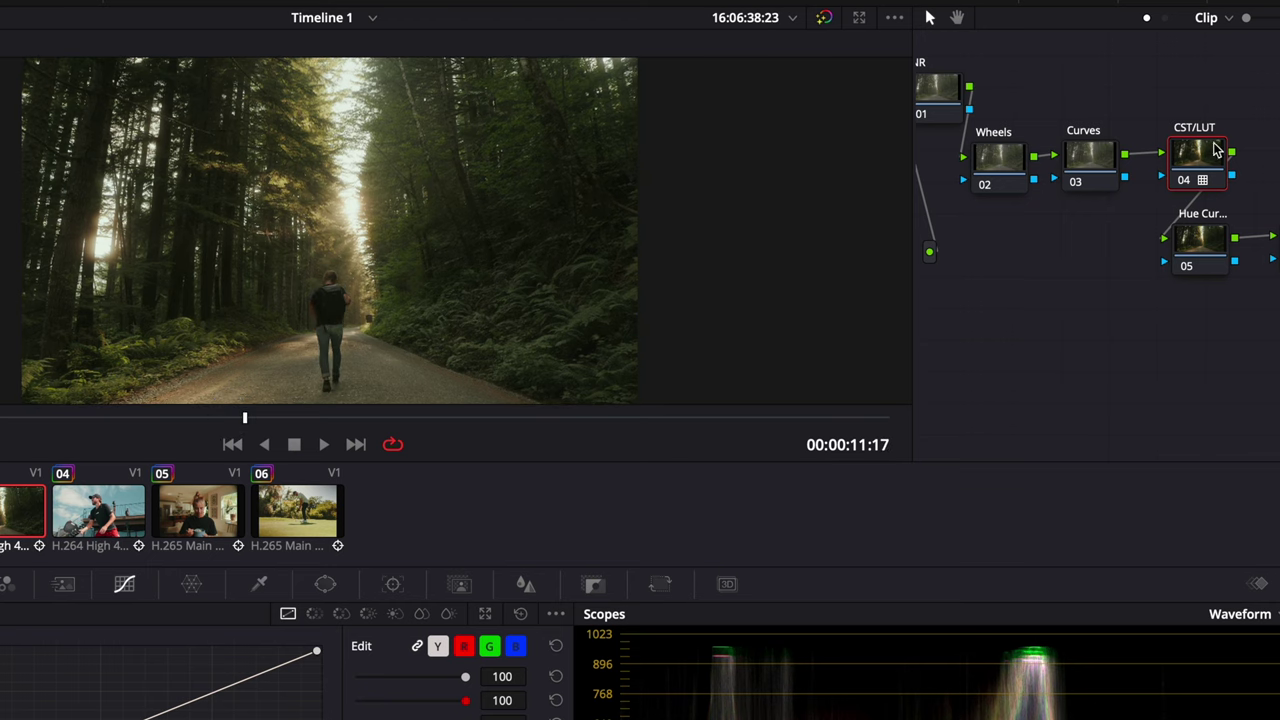
key(ctrl+d)
key(ctrl+d)
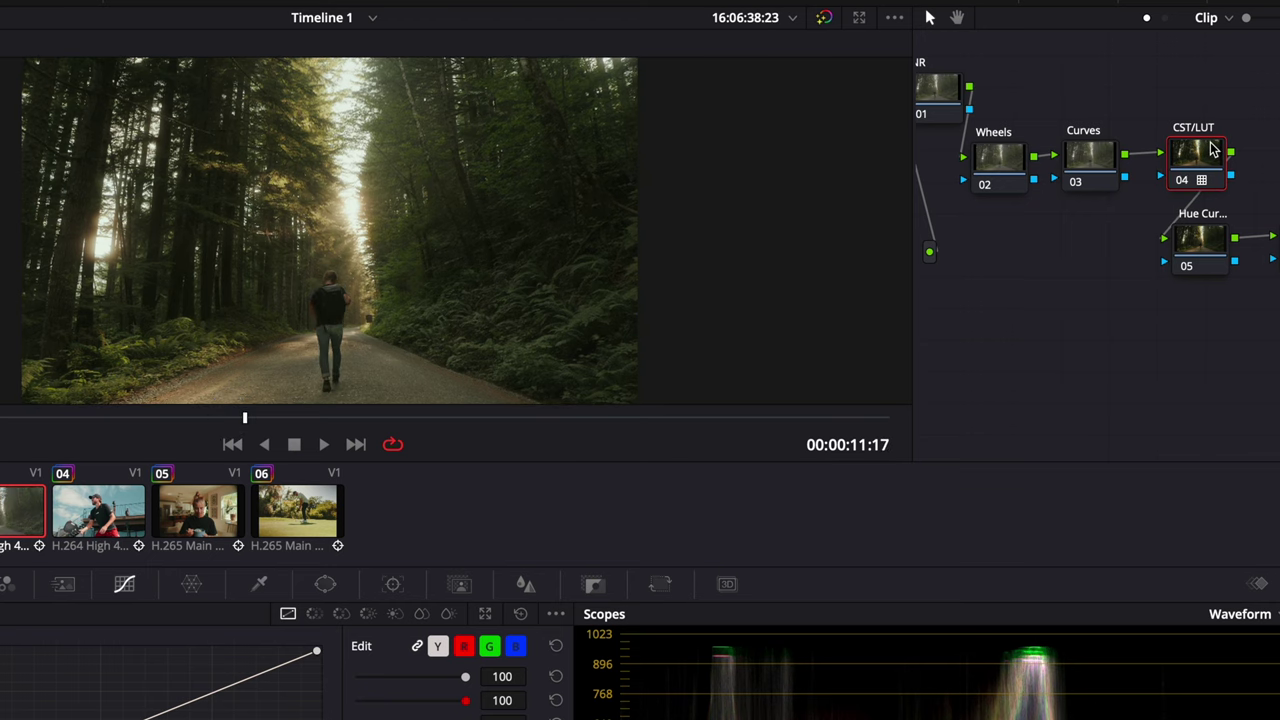
- On the forest clip's Wheels node, set contrast to 1.114 and gain to 1.12, lower gamma slightly, and set lift to -0.01
click(996, 145)
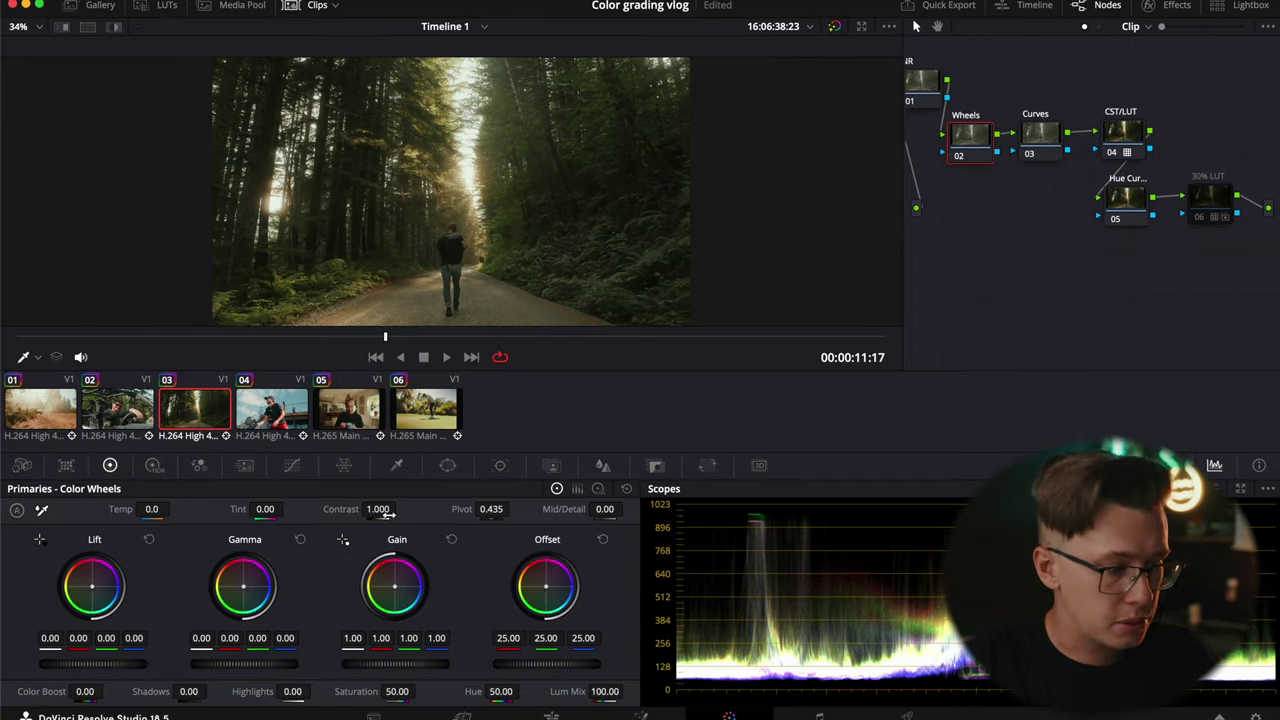
drag(387, 513, 425, 515)
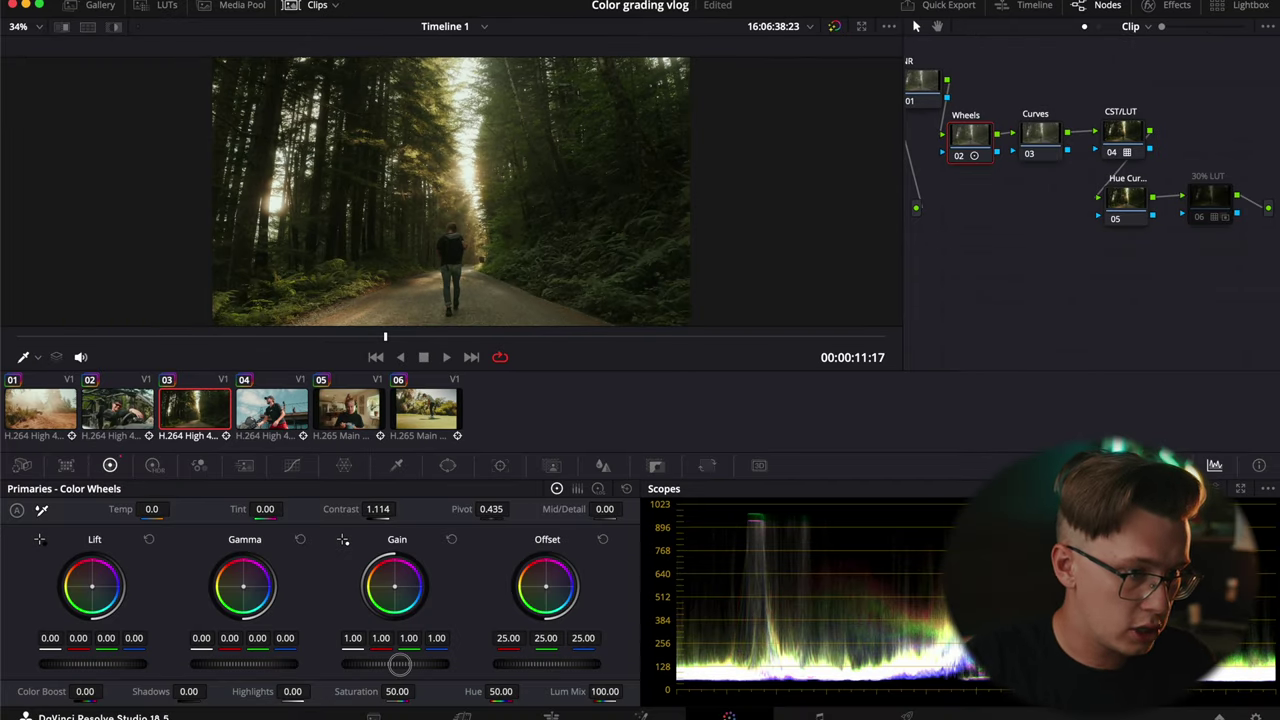
mouse_move(400, 664)
mouse_down()
mouse_move(440, 660)
mouse_move(390, 668)
mouse_up()
drag(290, 668, 241, 679)
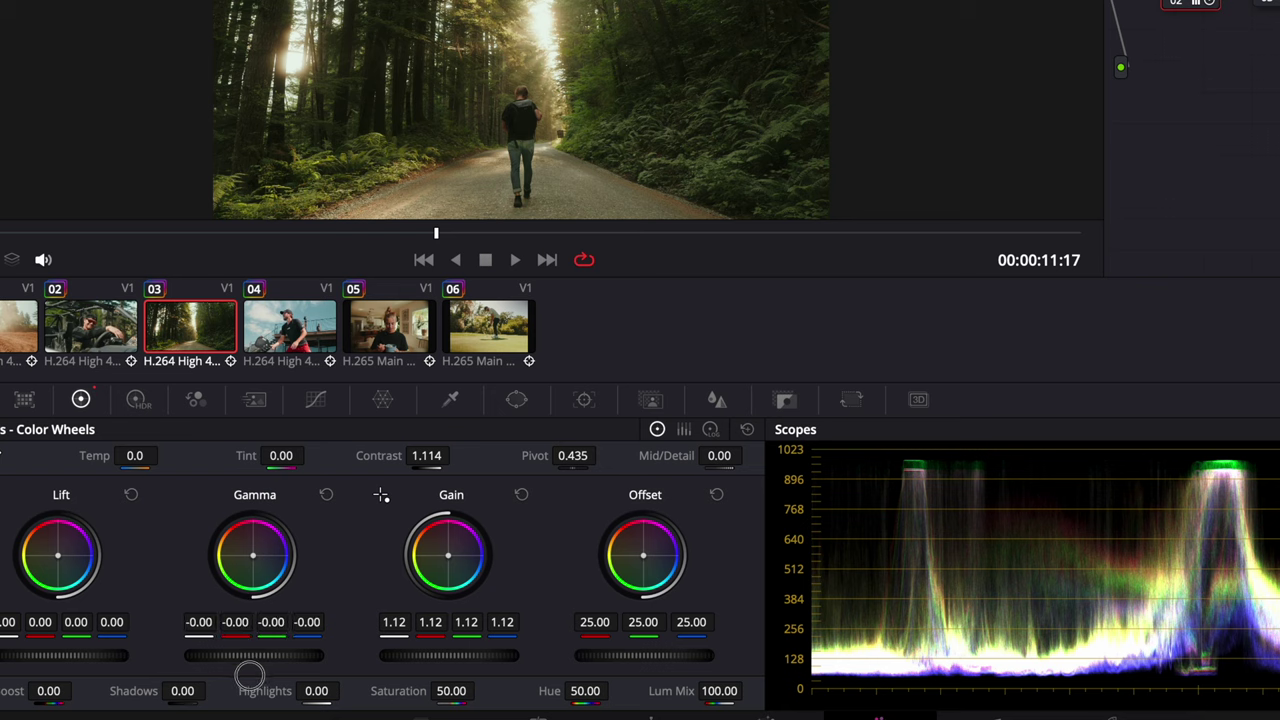
drag(27, 655, 2, 656)
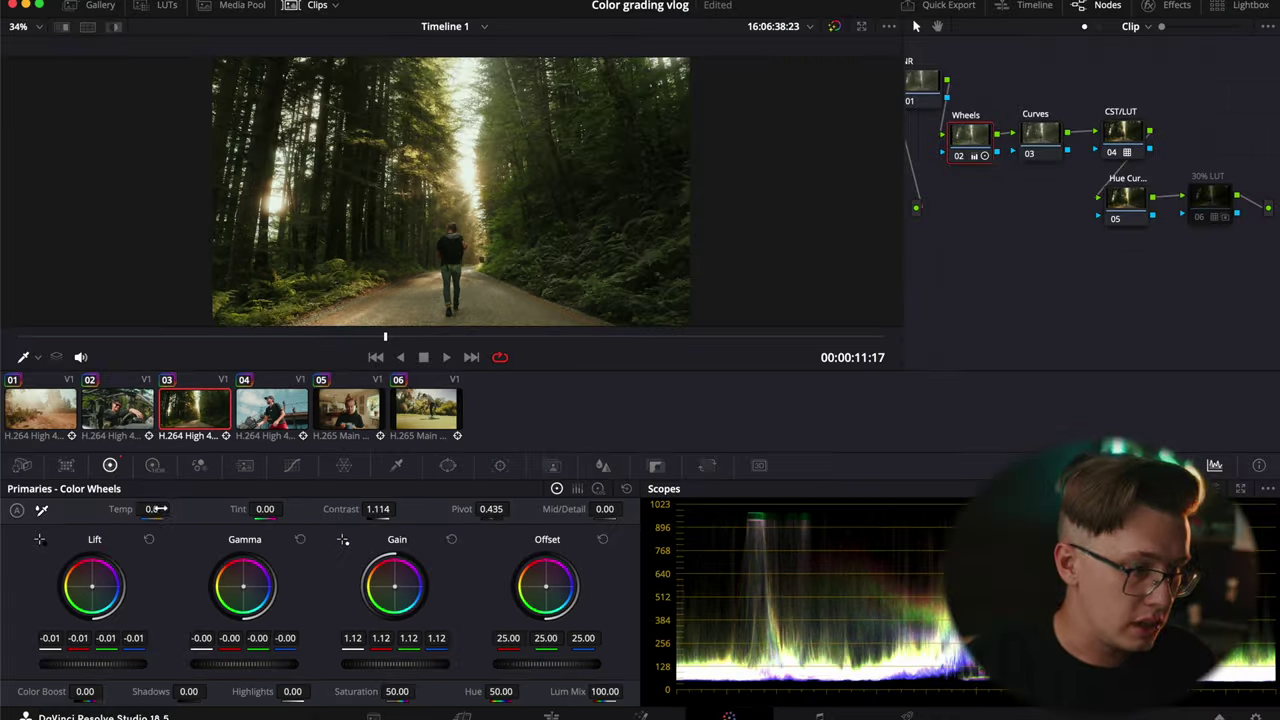
- Warm the forest clip's Wheels node with a temperature of 60.0 and a tint of 4.50
drag(148, 455, 165, 455)
drag(174, 509, 157, 510)
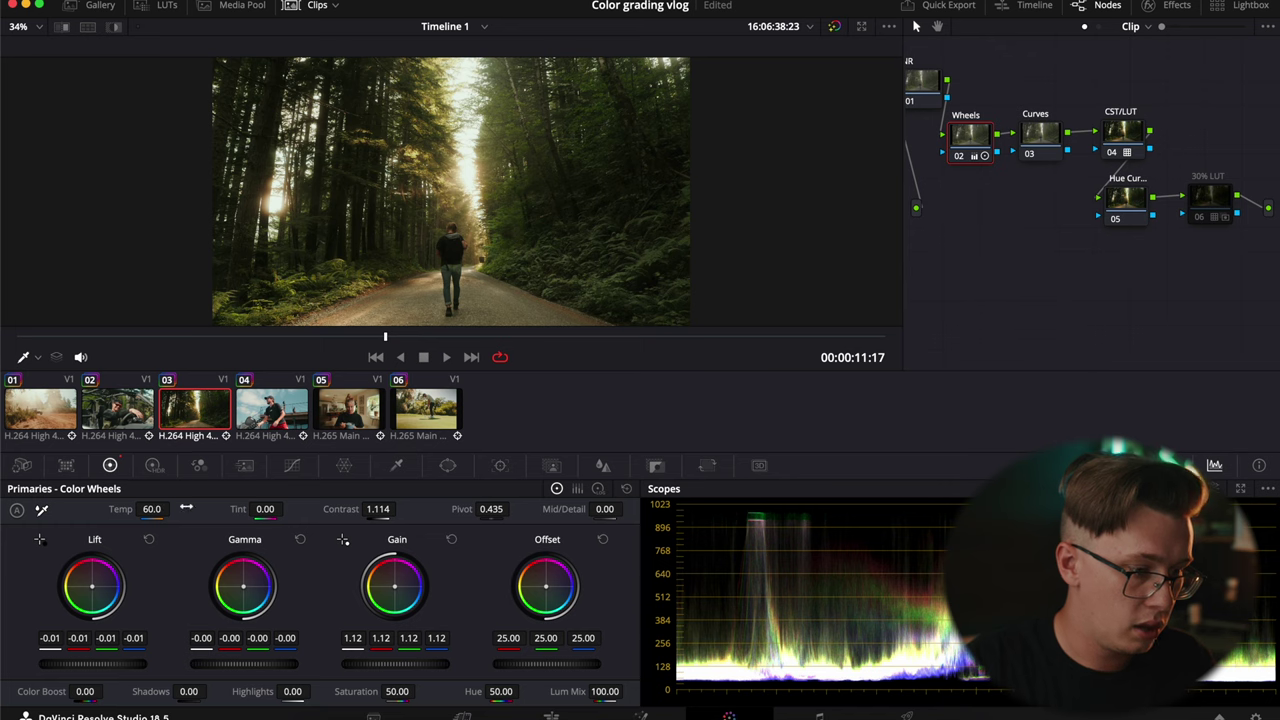
drag(258, 510, 265, 510)
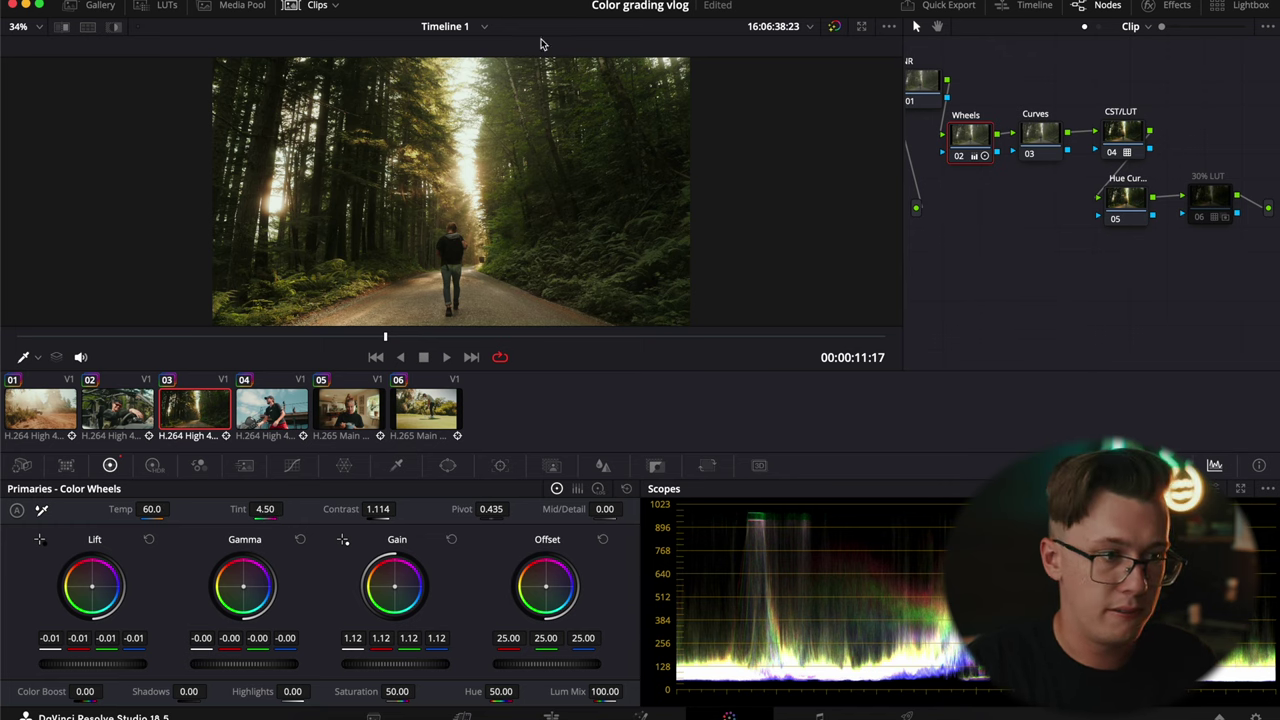
- Hide the clip thumbnails to enlarge the viewer, and toggle the forest clip's Wheels and CST/LUT nodes to compare before and after
click(319, 6)
key(super+d)
key(super+d)
key(super+d)
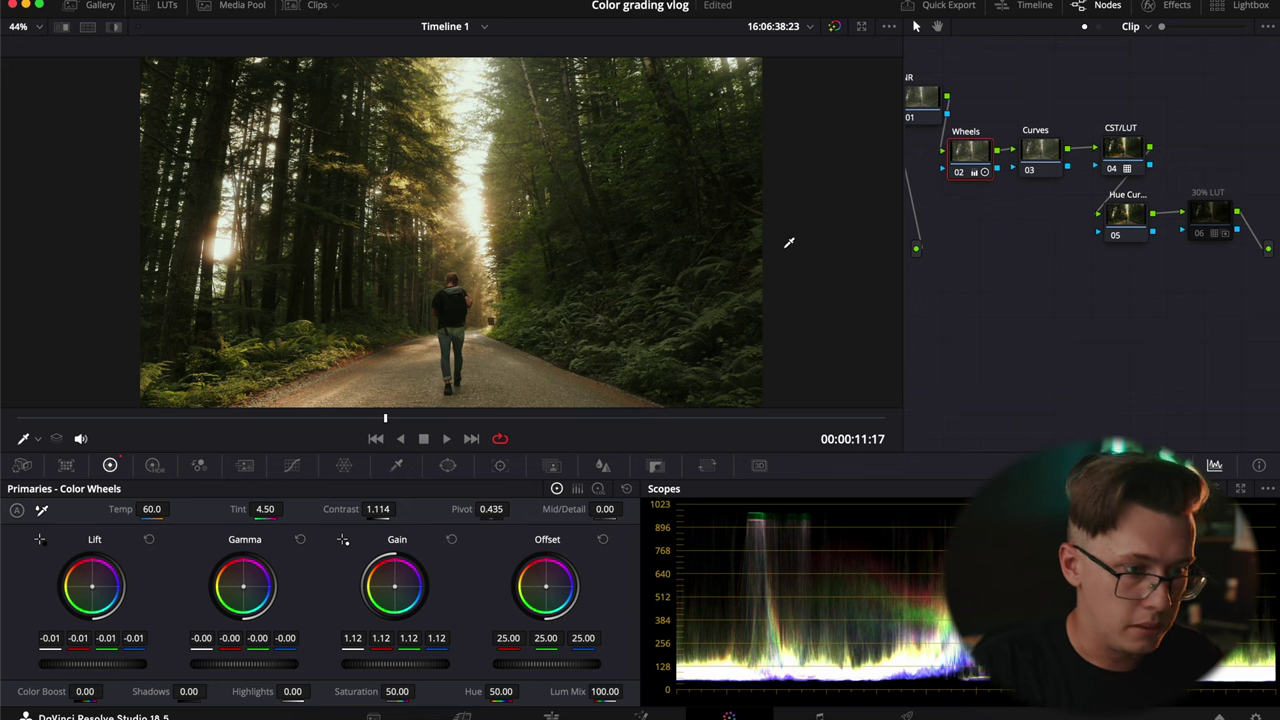
click(1128, 156)
key(super+d)
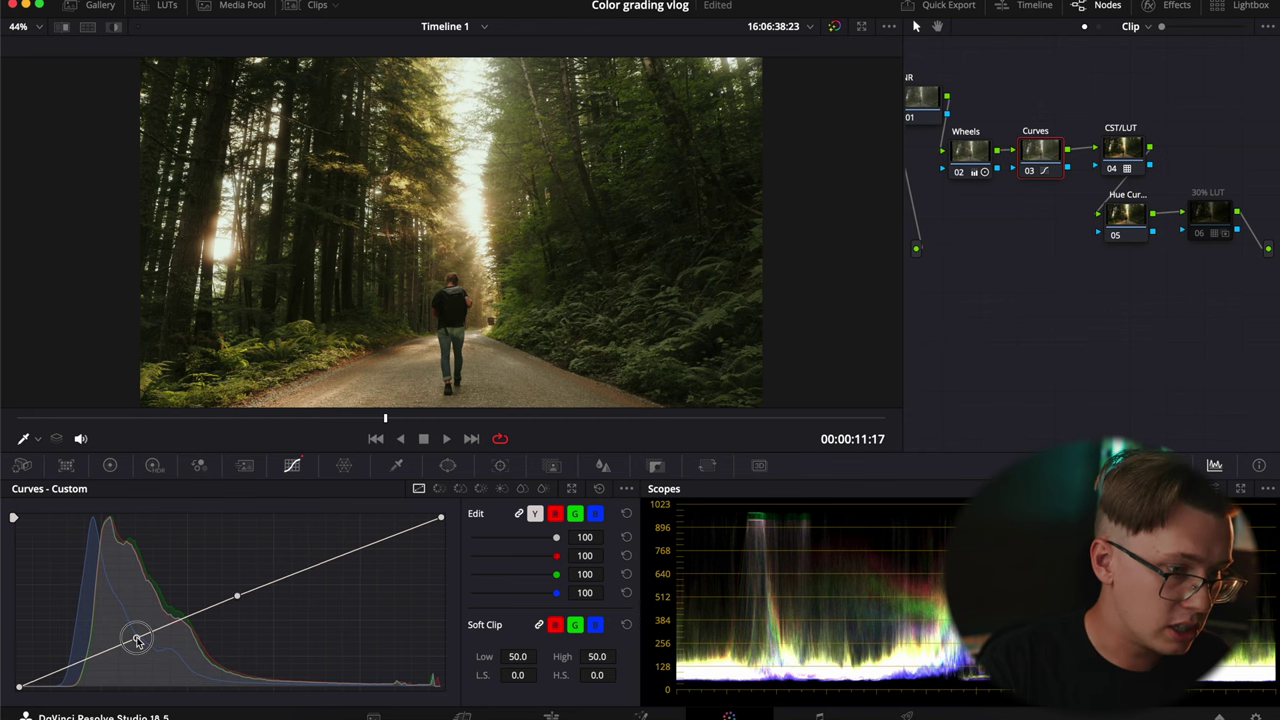
- Add a midtone anchor and a slightly lowered shadow point on the forest clip's Curves node, and toggle the node to compare
drag(137, 641, 138, 644)
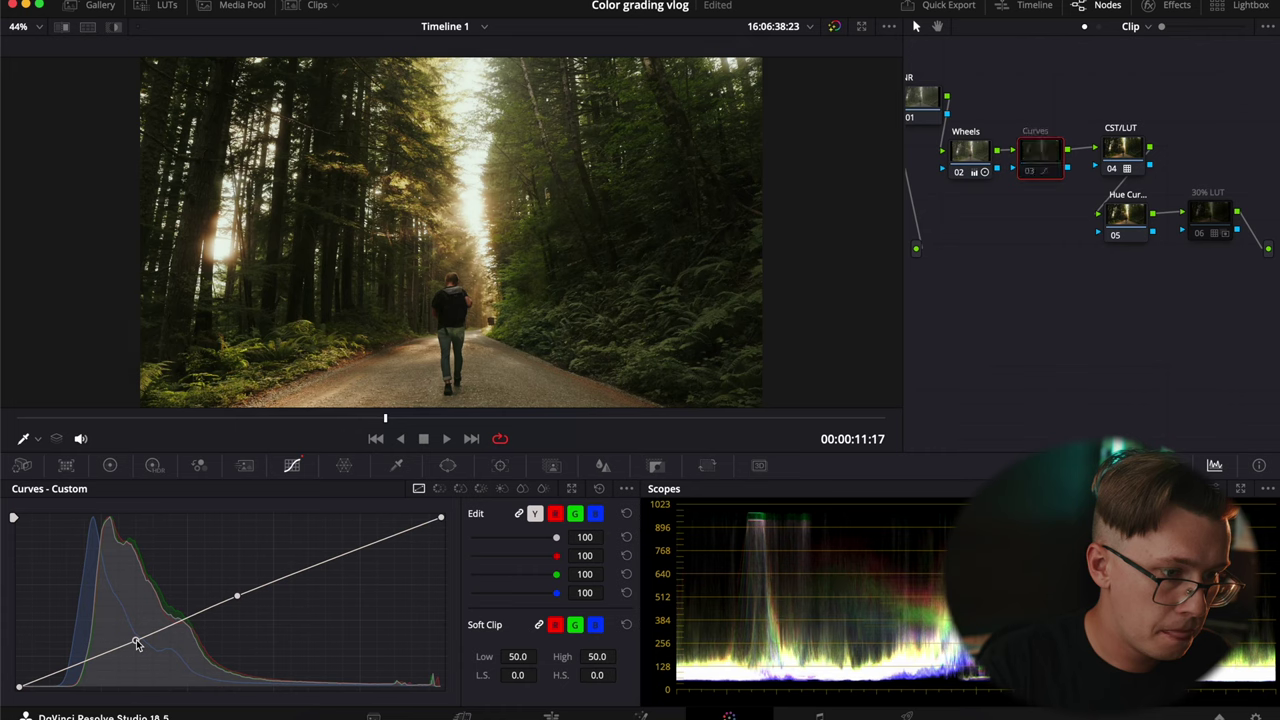
key(ctrl+d)
key(ctrl+d)
key(ctrl+d)
key(ctrl+d)
key(ctrl+d)
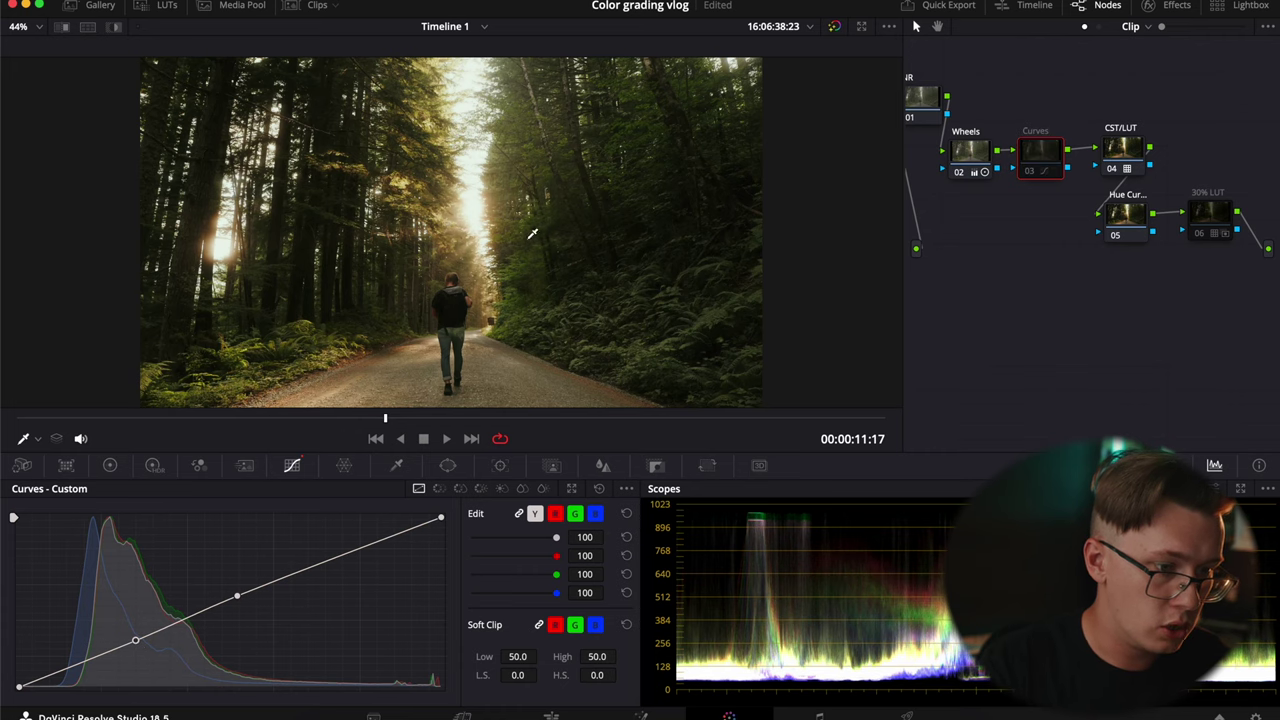
key(ctrl+d)
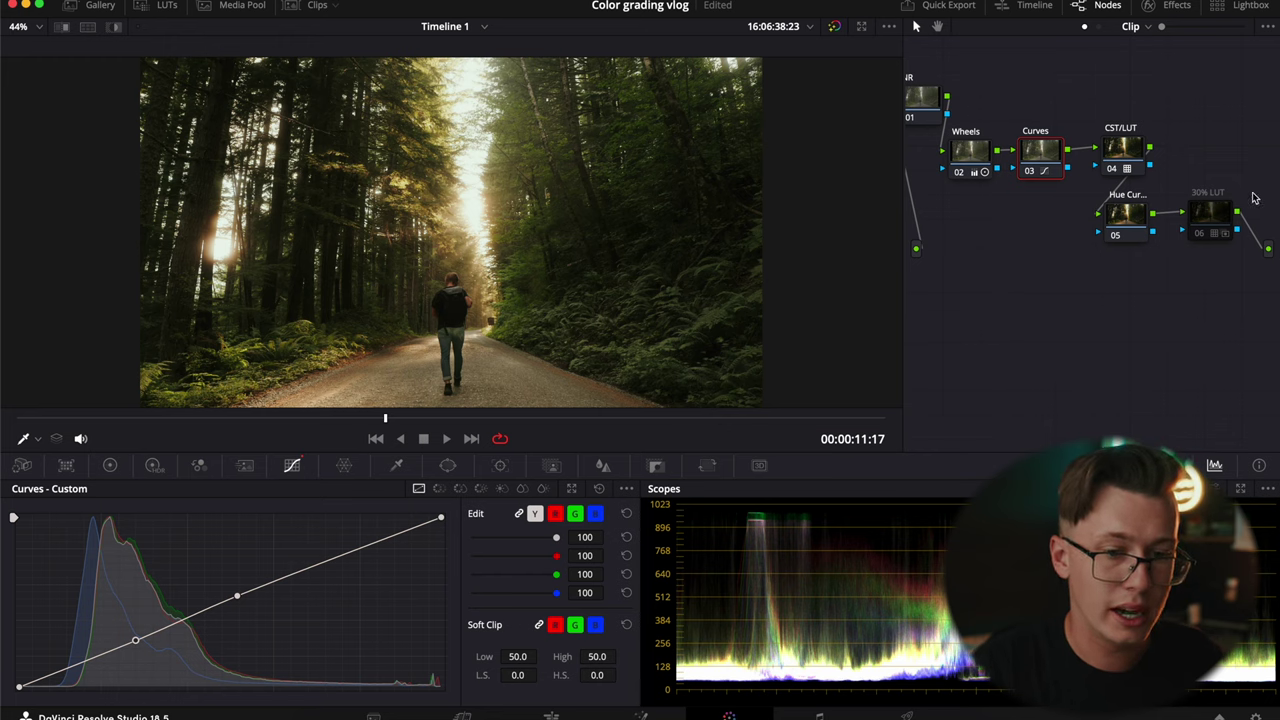
- Enable the forest clip's 30% LUT node, toggling it off and on to compare its effect
click(1212, 218)
key(ctrl+d)
key(ctrl+d)
key(ctrl+d)
key(ctrl+d)
key(ctrl+d)
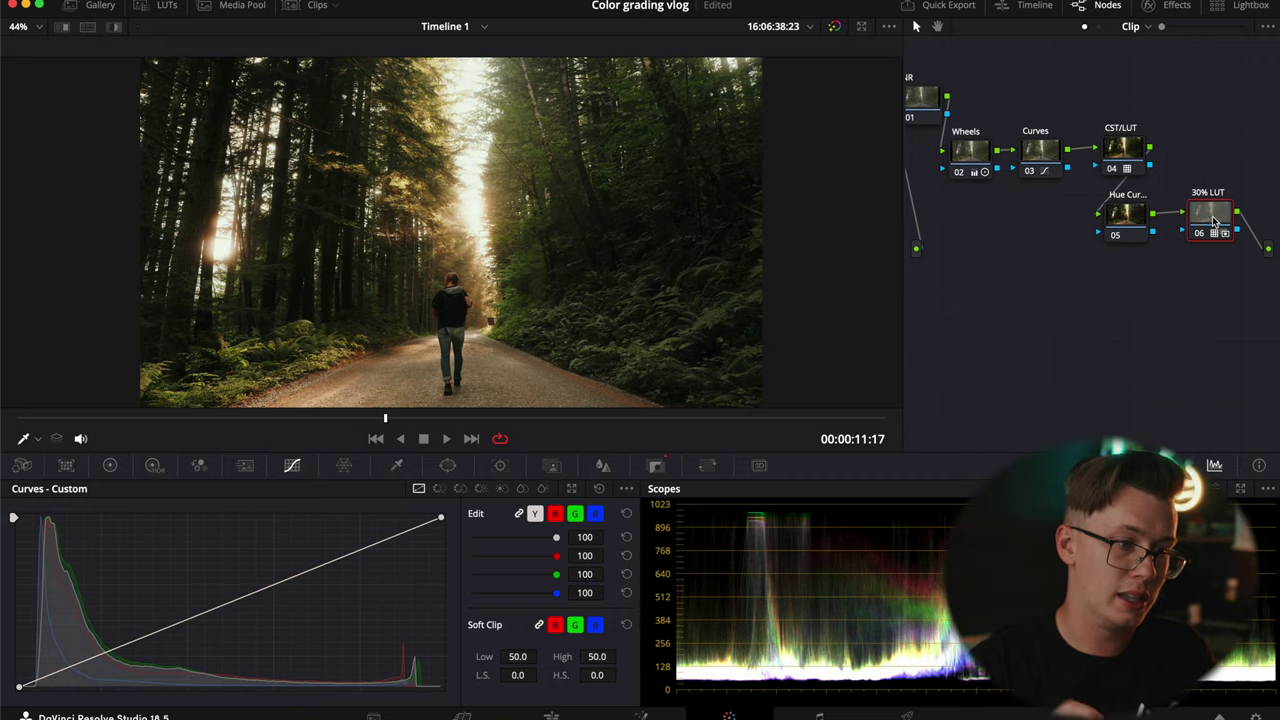
key(ctrl+d)
key(ctrl+d)
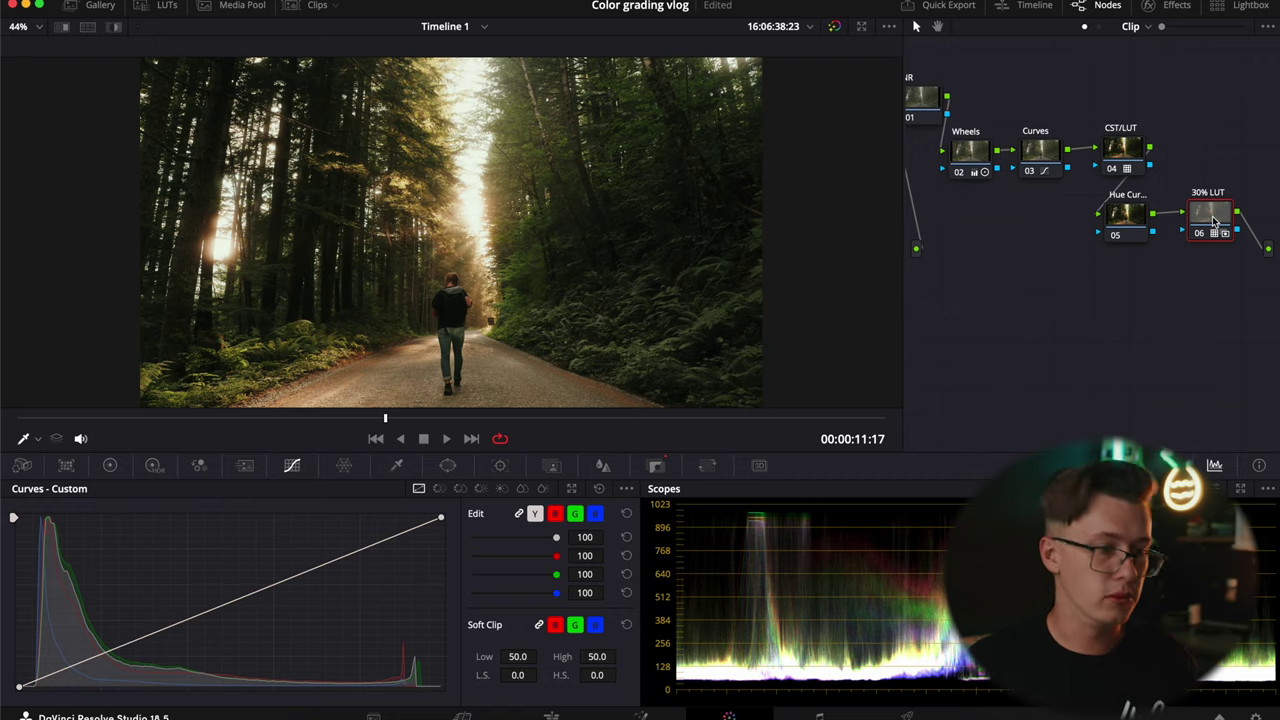
- Bypass and restore all of the forest clip's nodes to compare the finished grade with the log footage
key(shift+d)
key(shift+d)
key(shift+d)
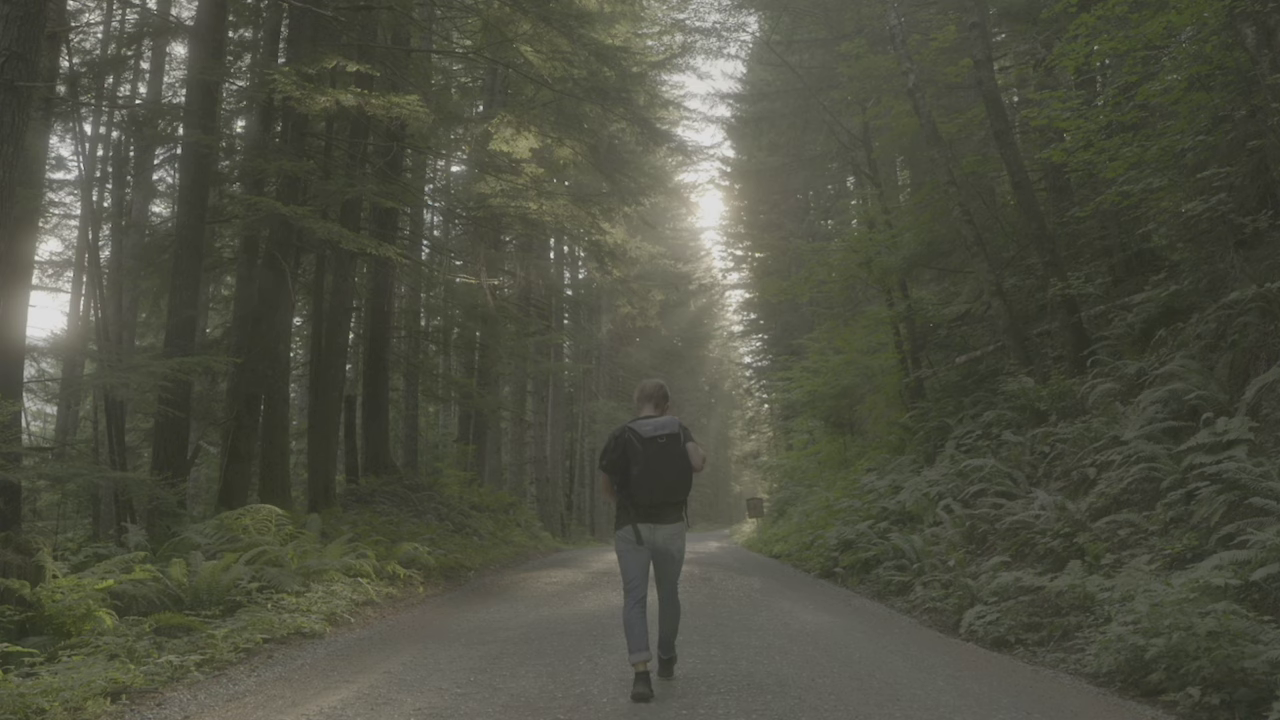
key(shift+d)
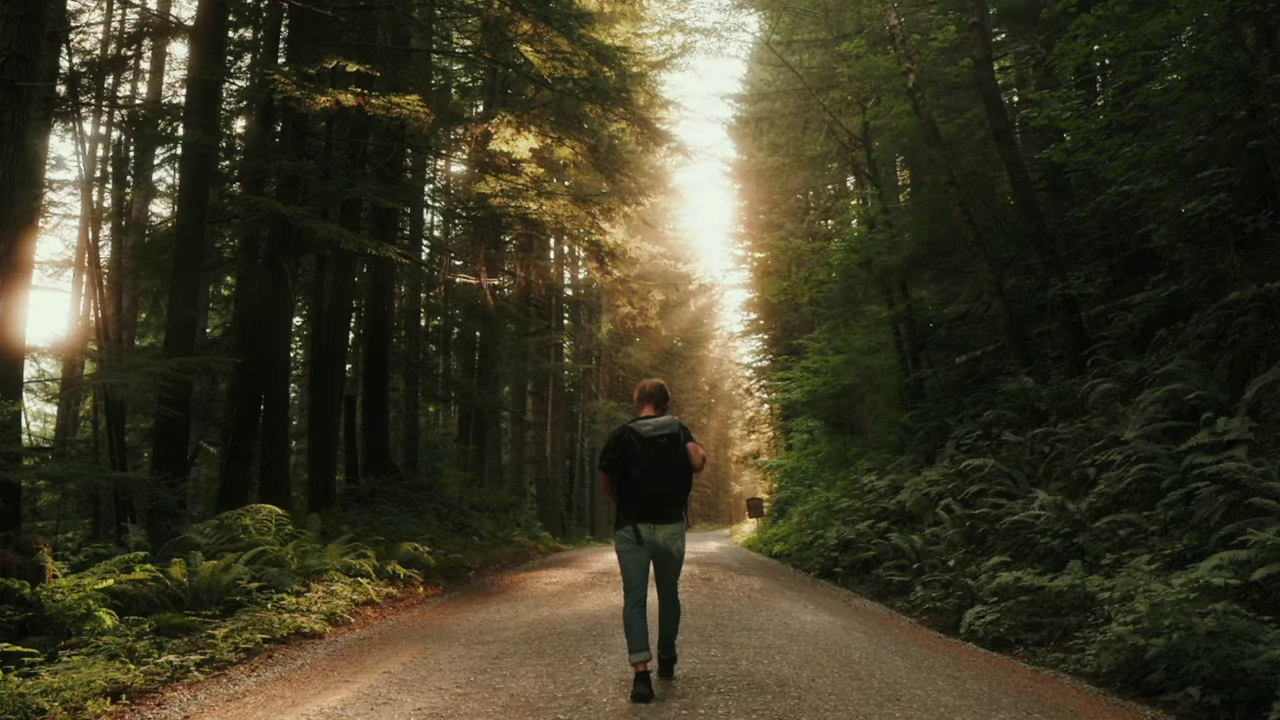